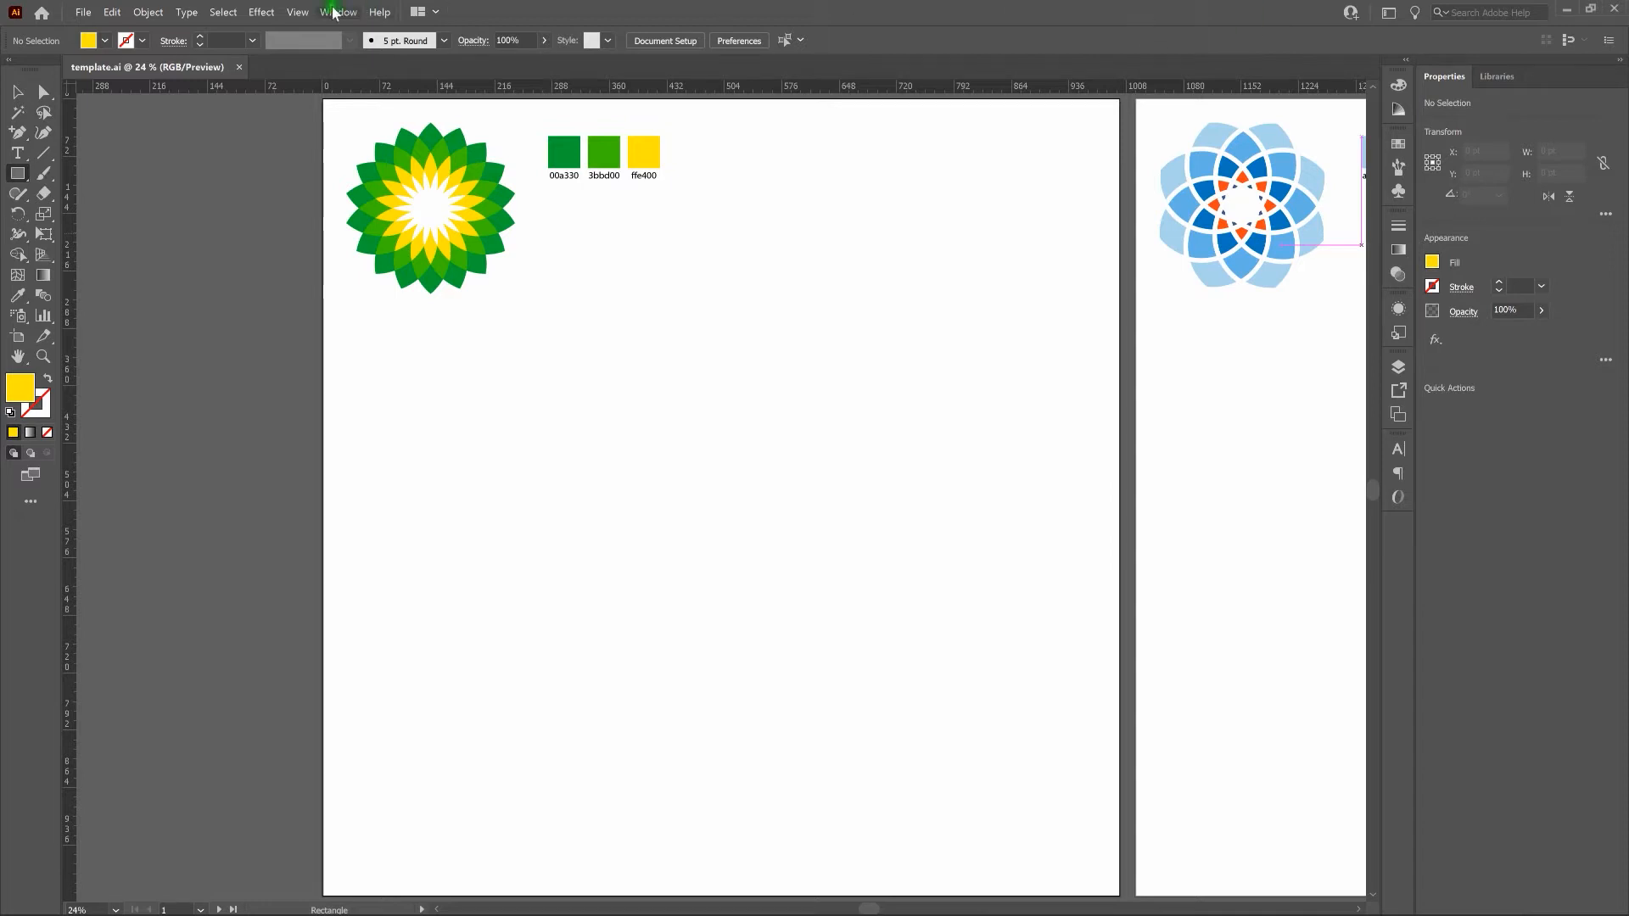
click(297, 12)
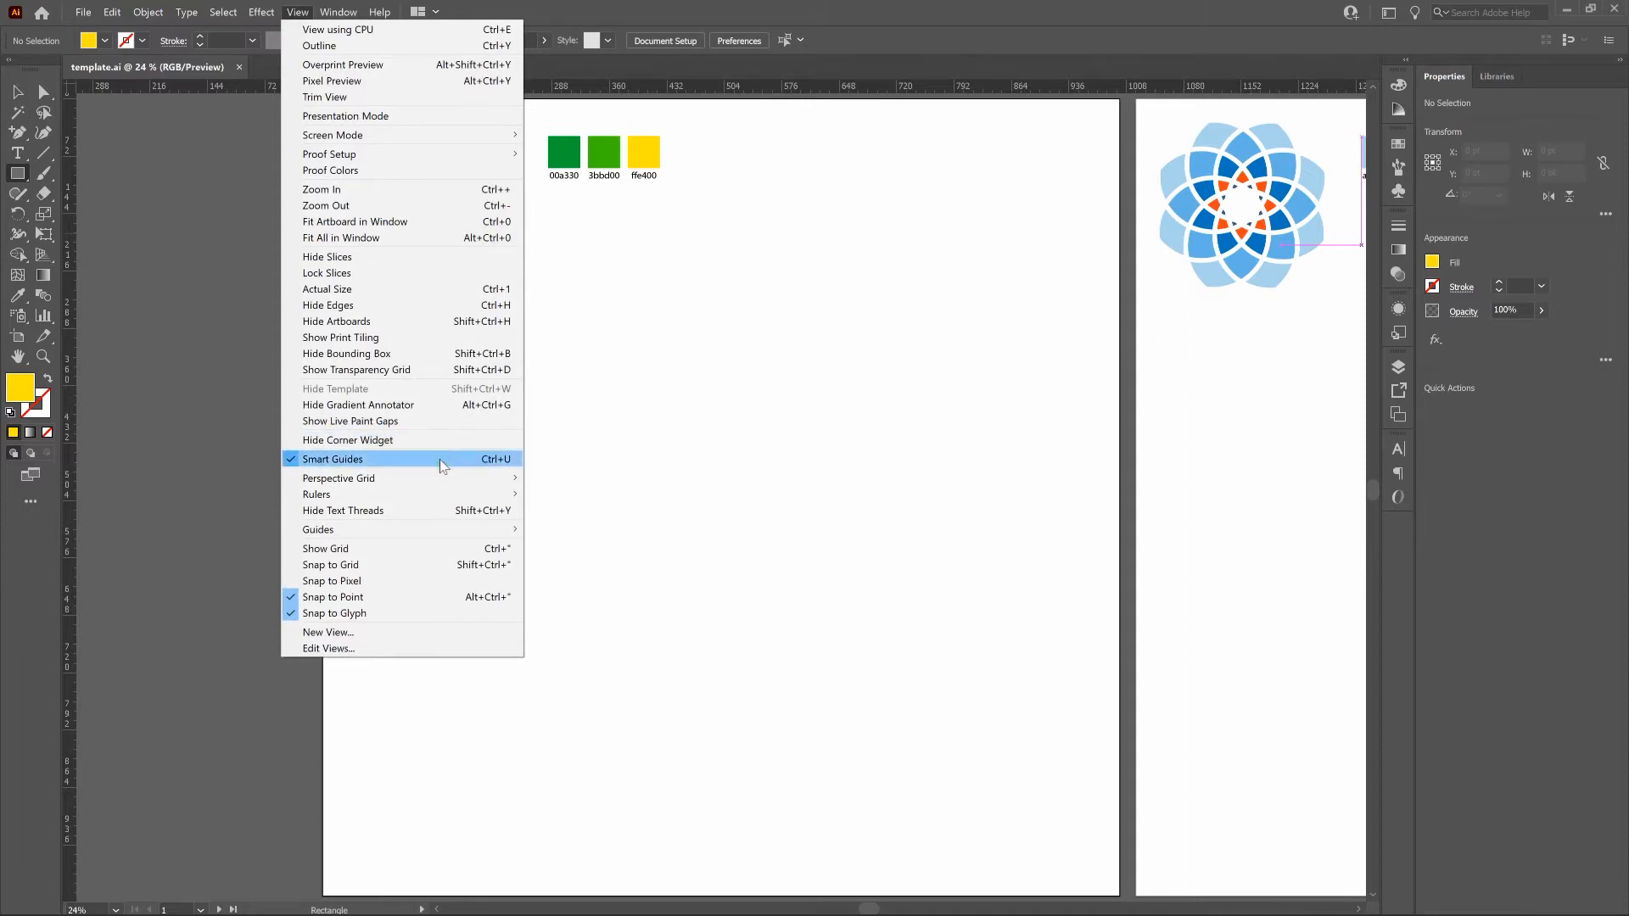
click(922, 11)
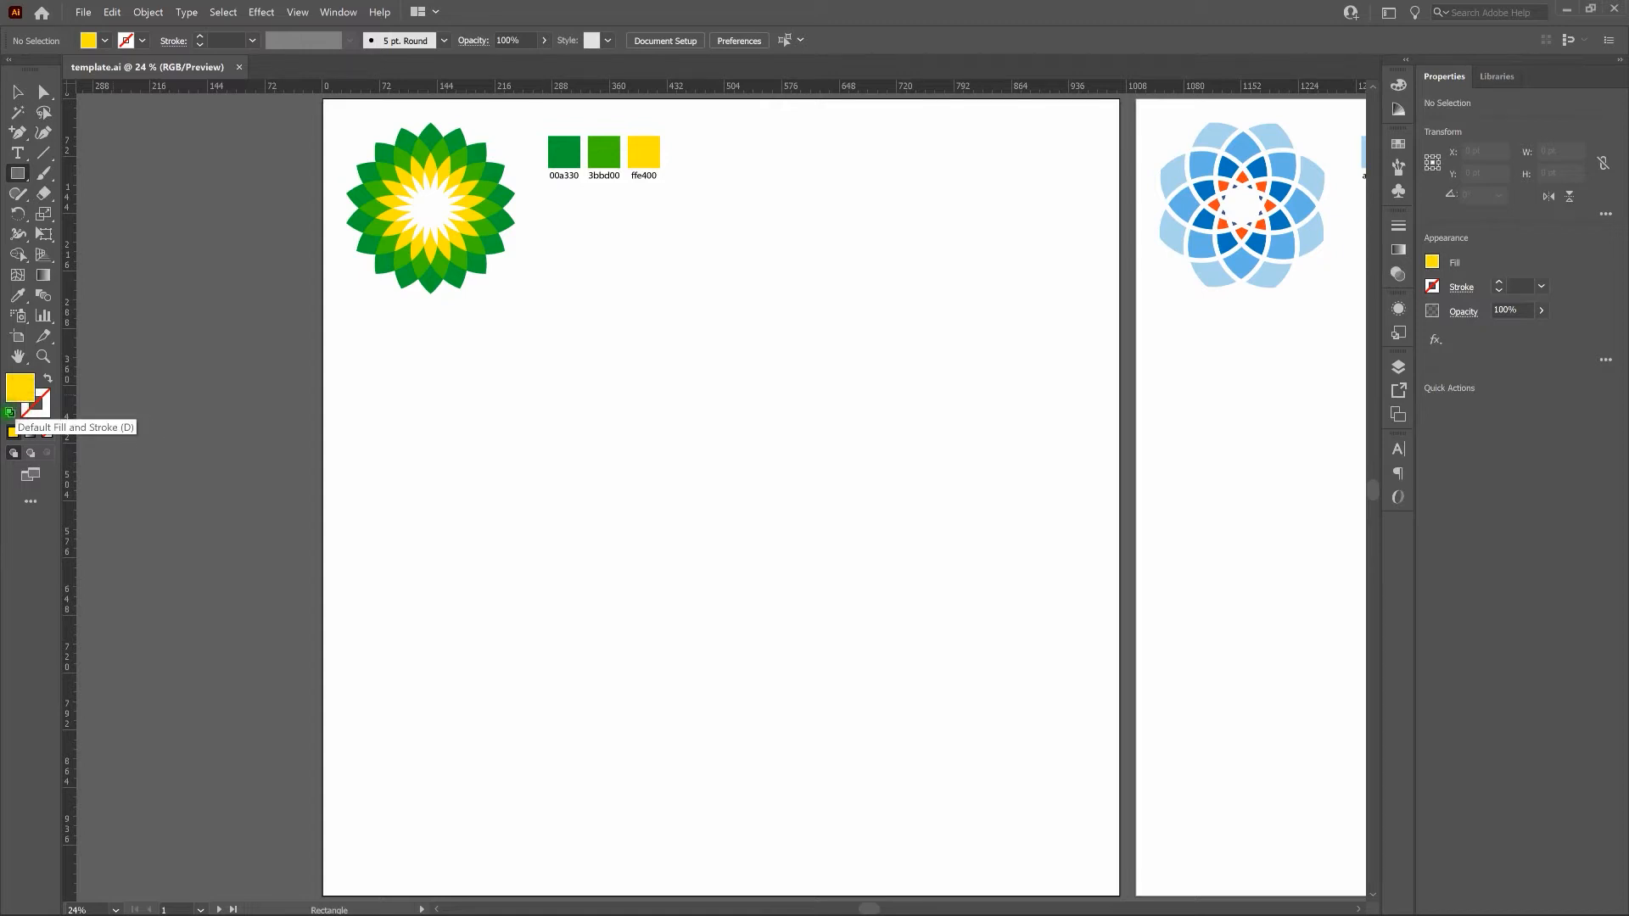
Reset the fill and stroke to their defaults and create a 200 pt by 200 pt circle with the Ellipse tool.
click(10, 412)
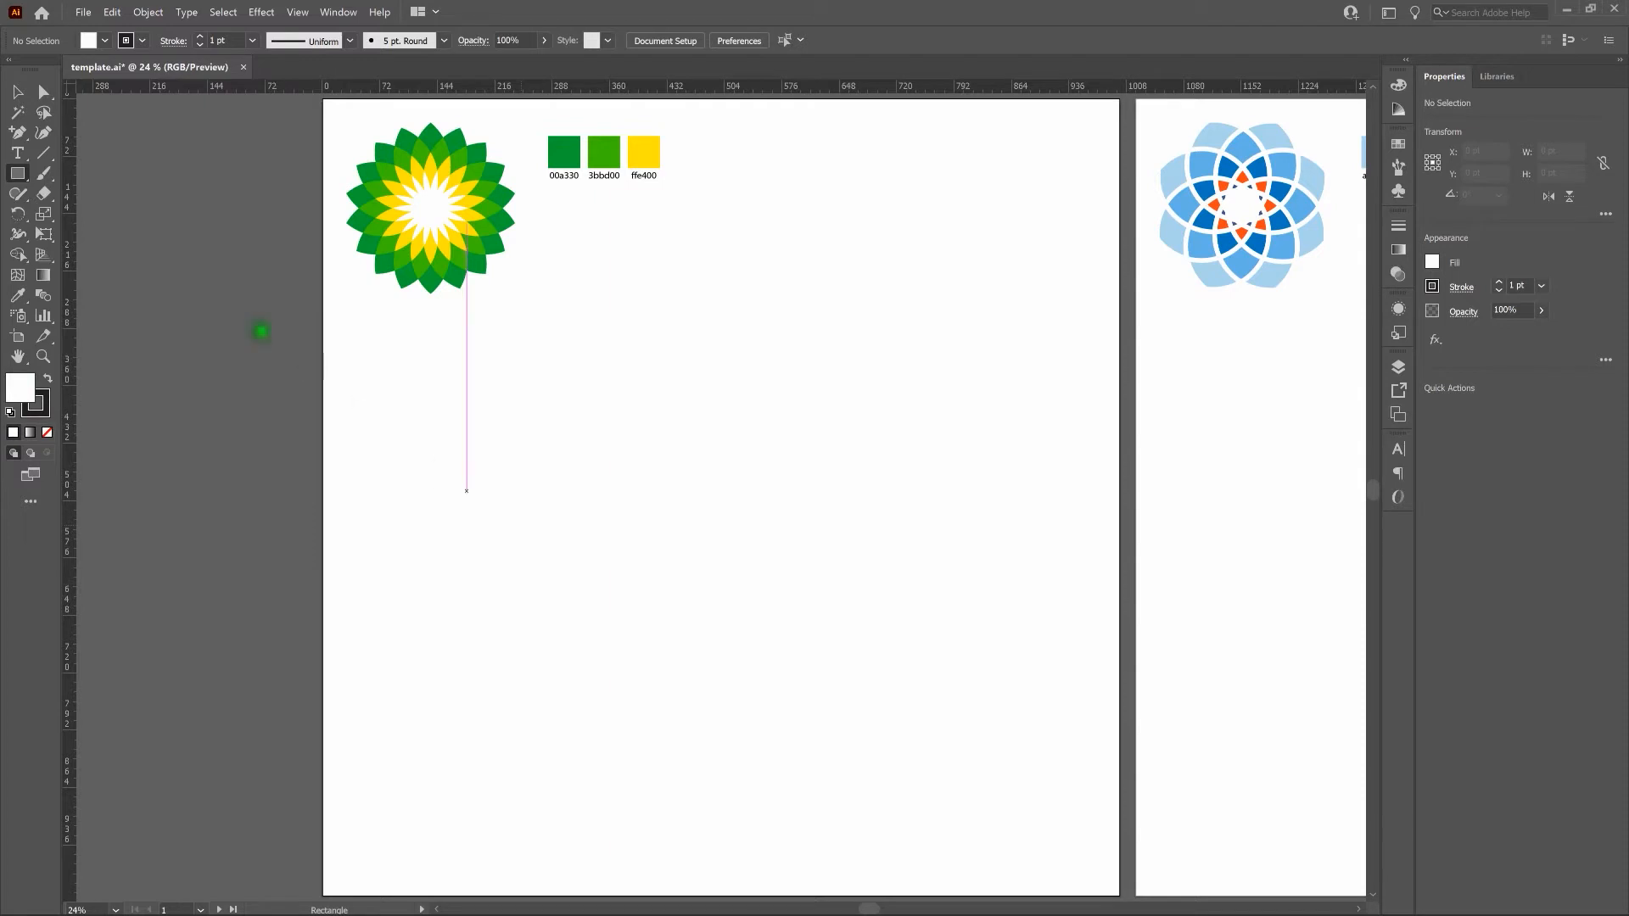
click(19, 177)
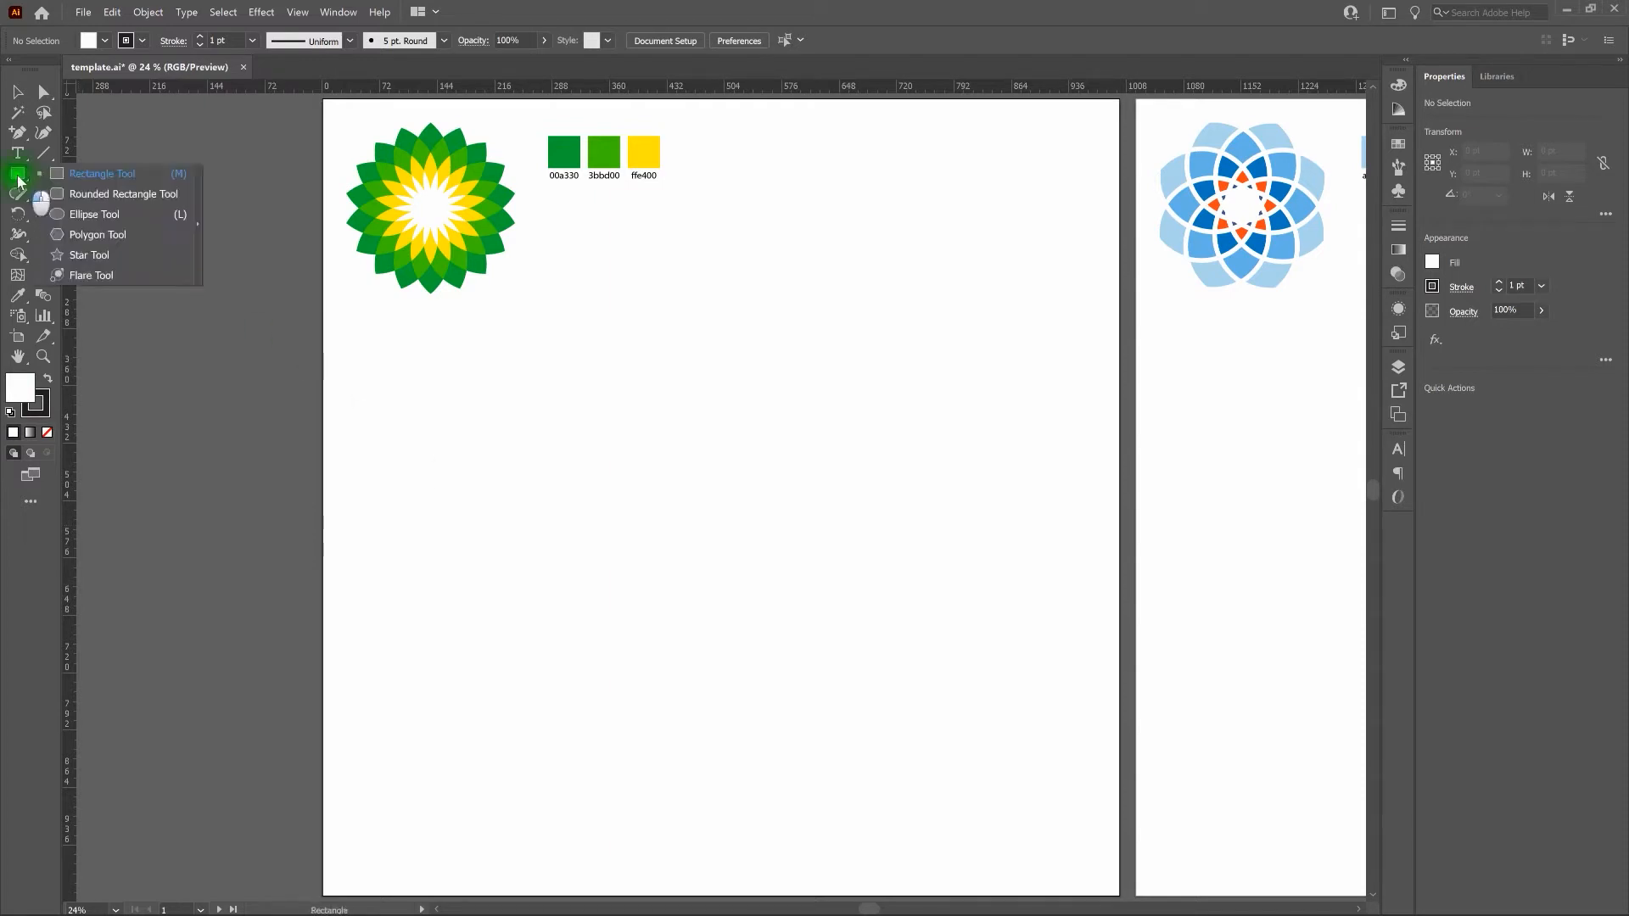
drag(18, 180, 73, 215)
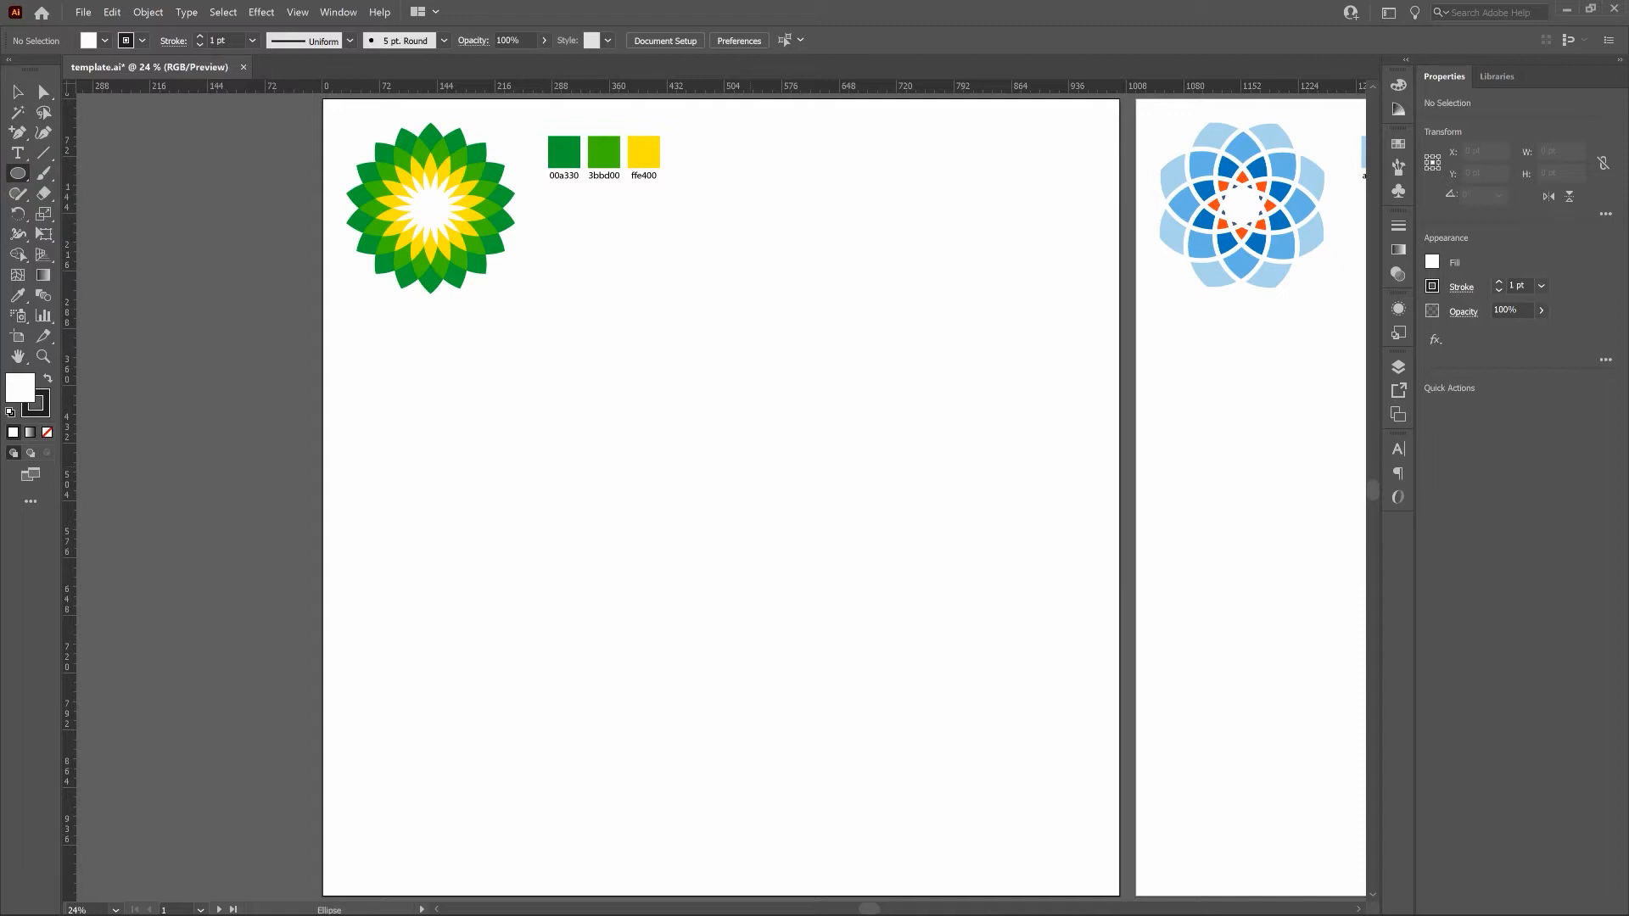
click(750, 473)
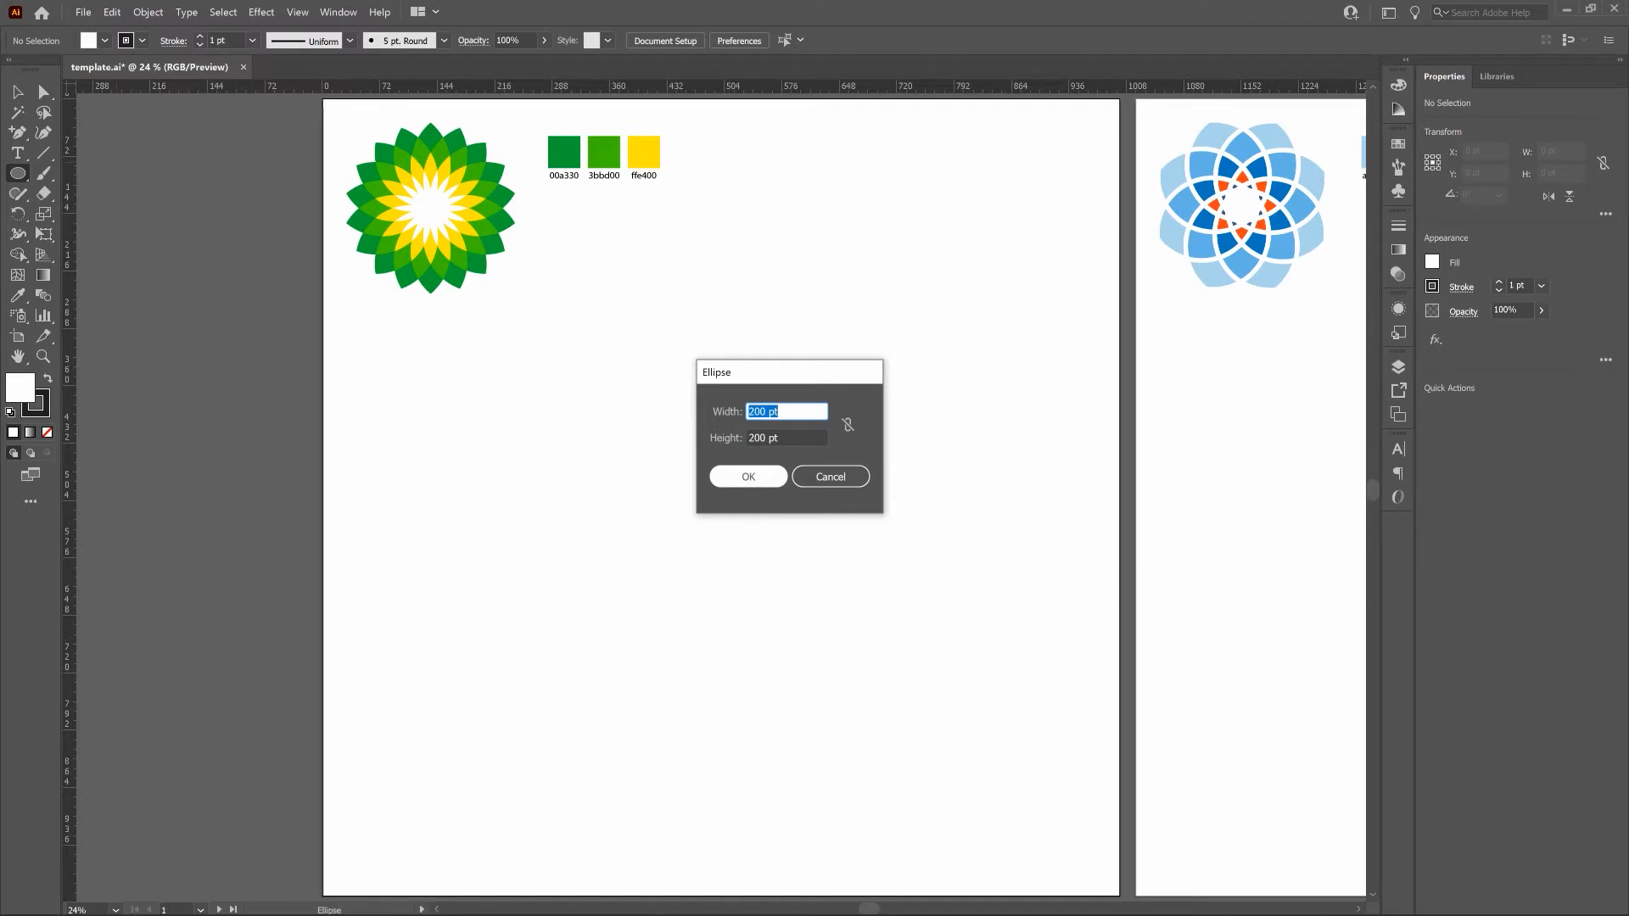
key(Return)
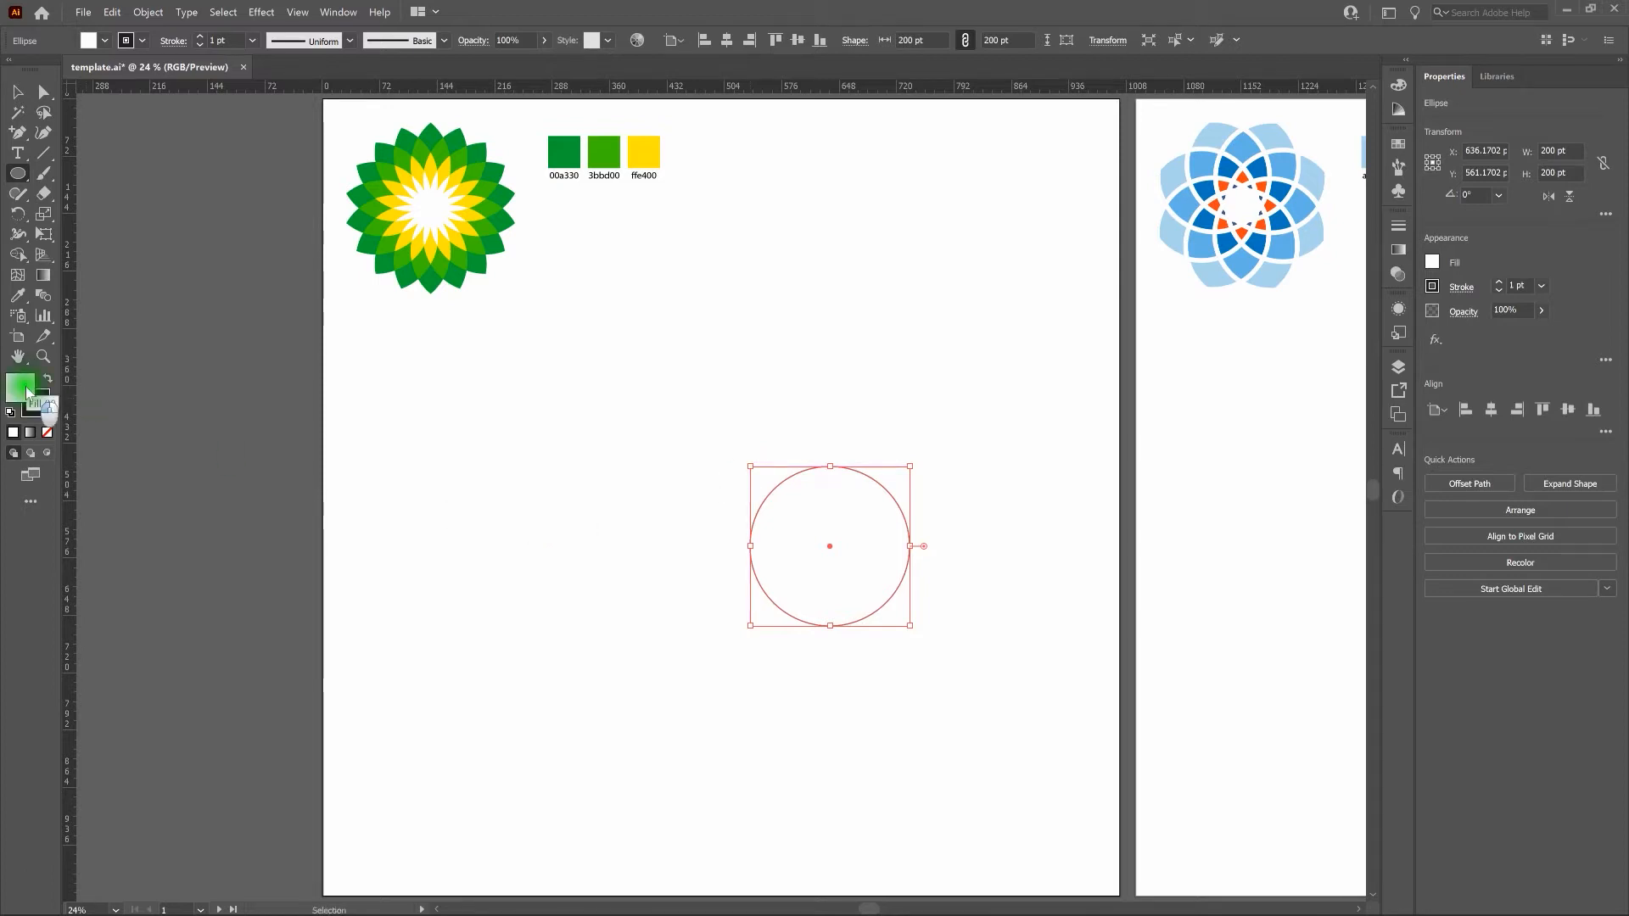
Remove the circle's fill and center it horizontally and vertically on the artboard.
click(48, 433)
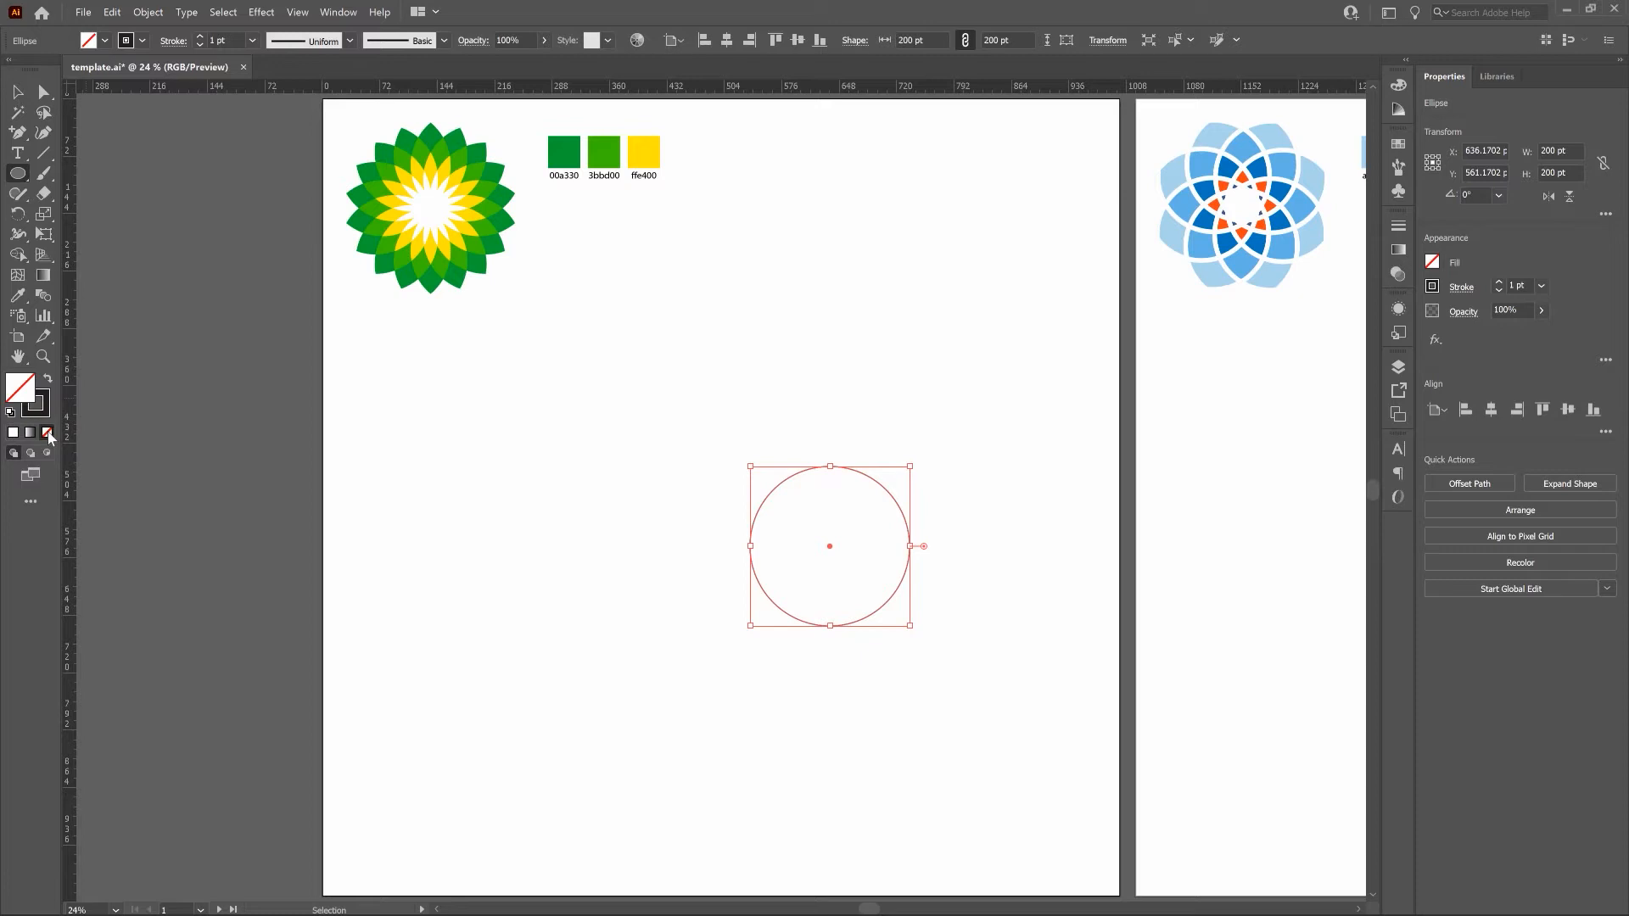
click(728, 40)
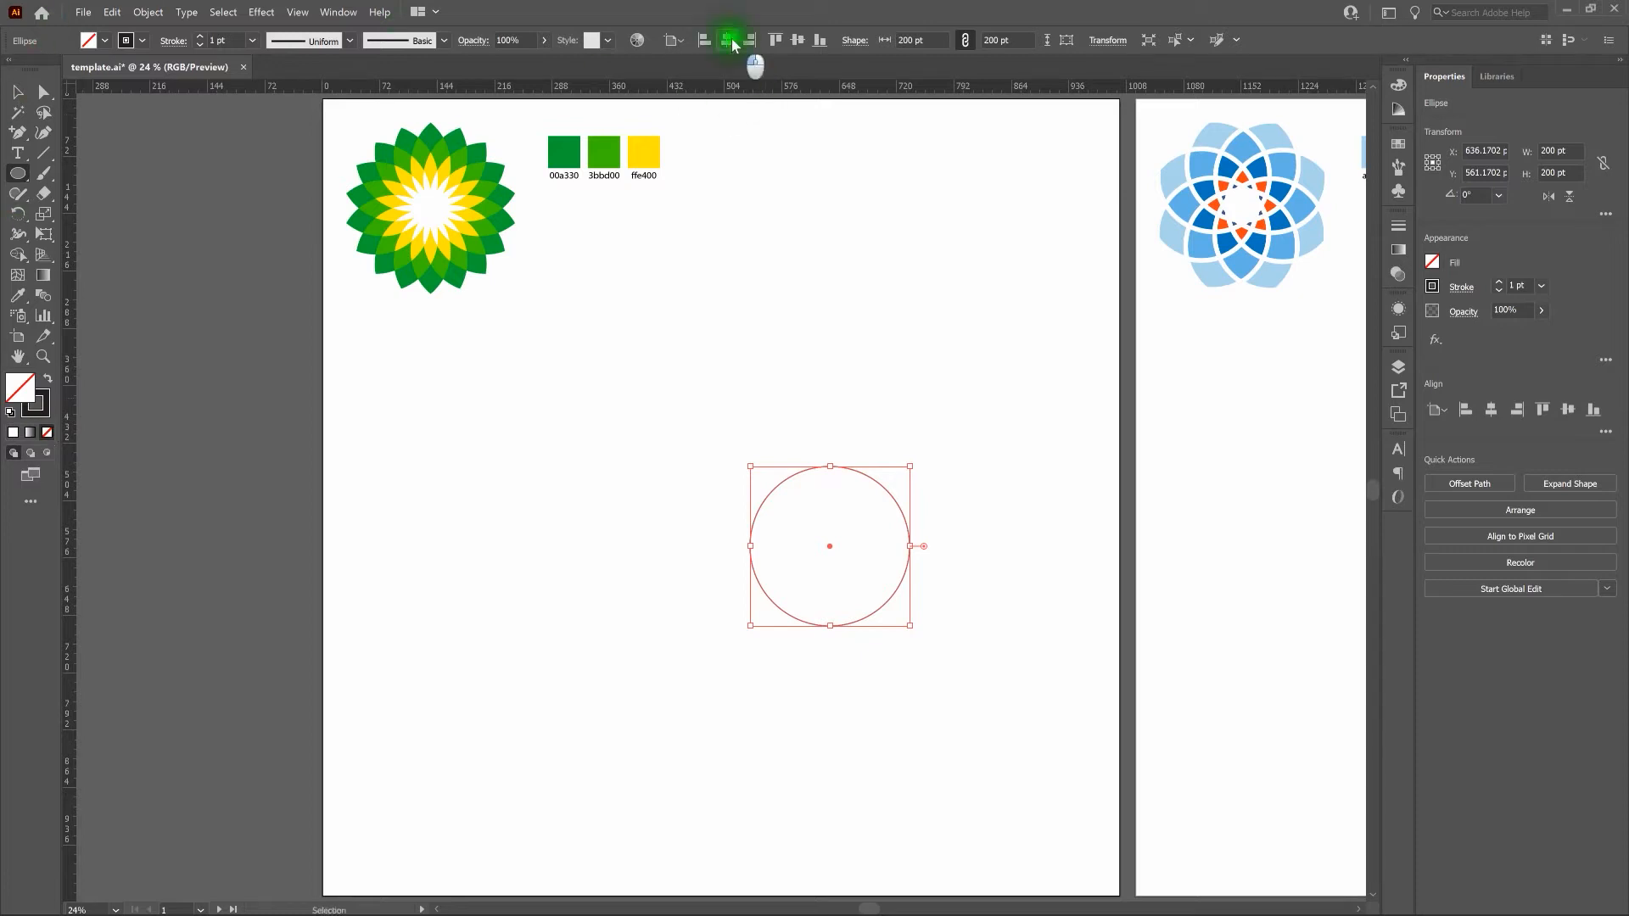
click(795, 41)
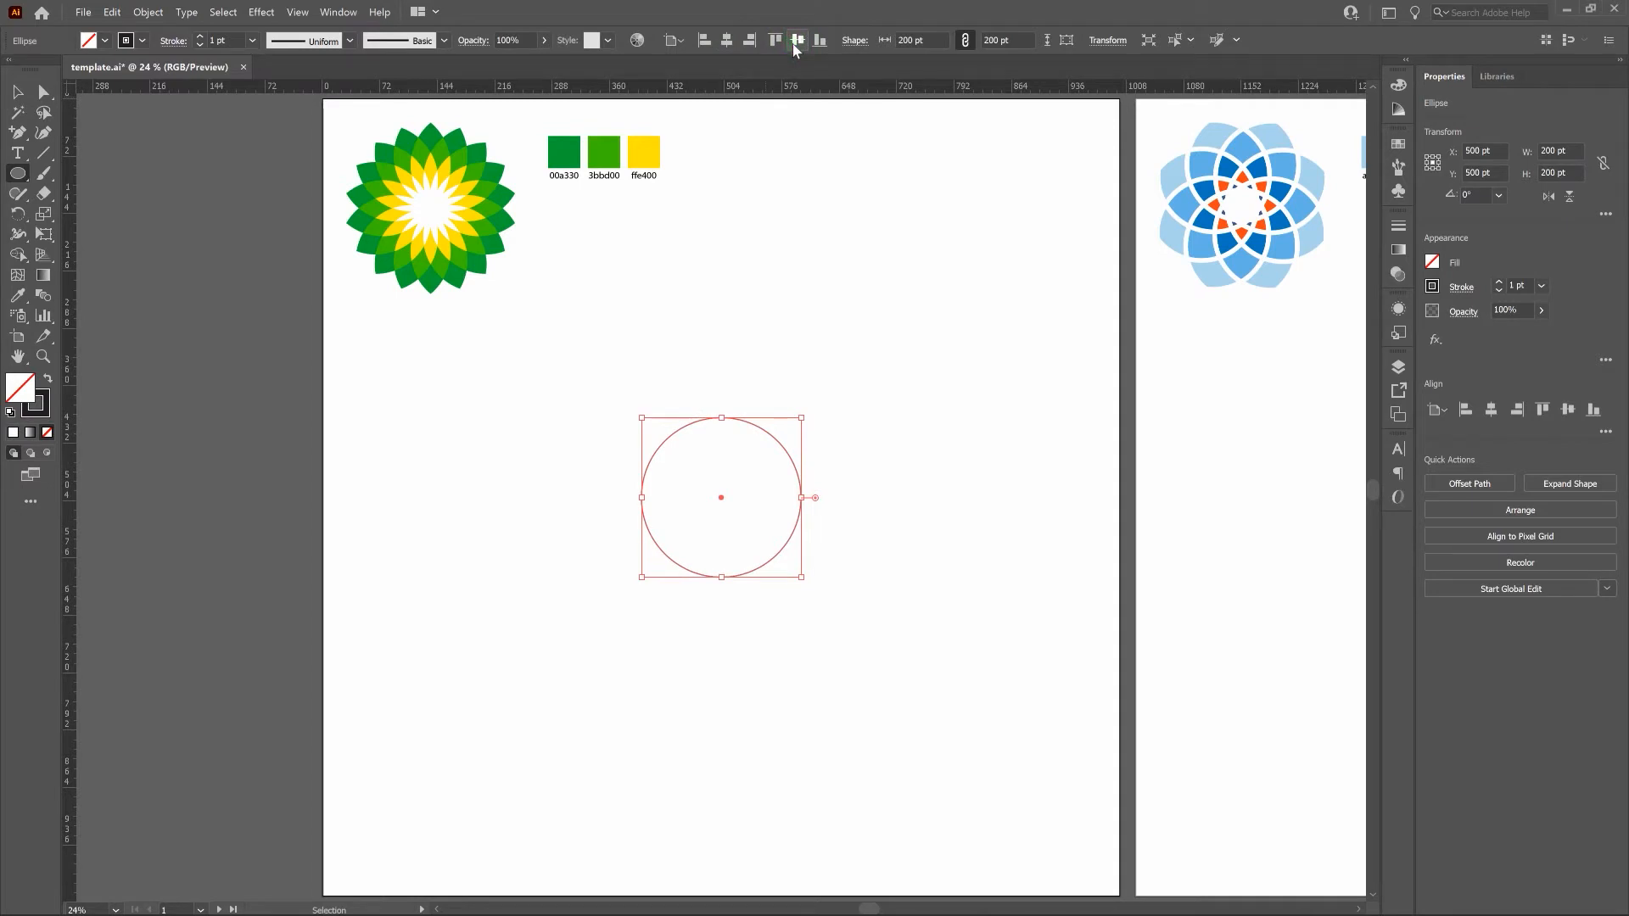
click(333, 9)
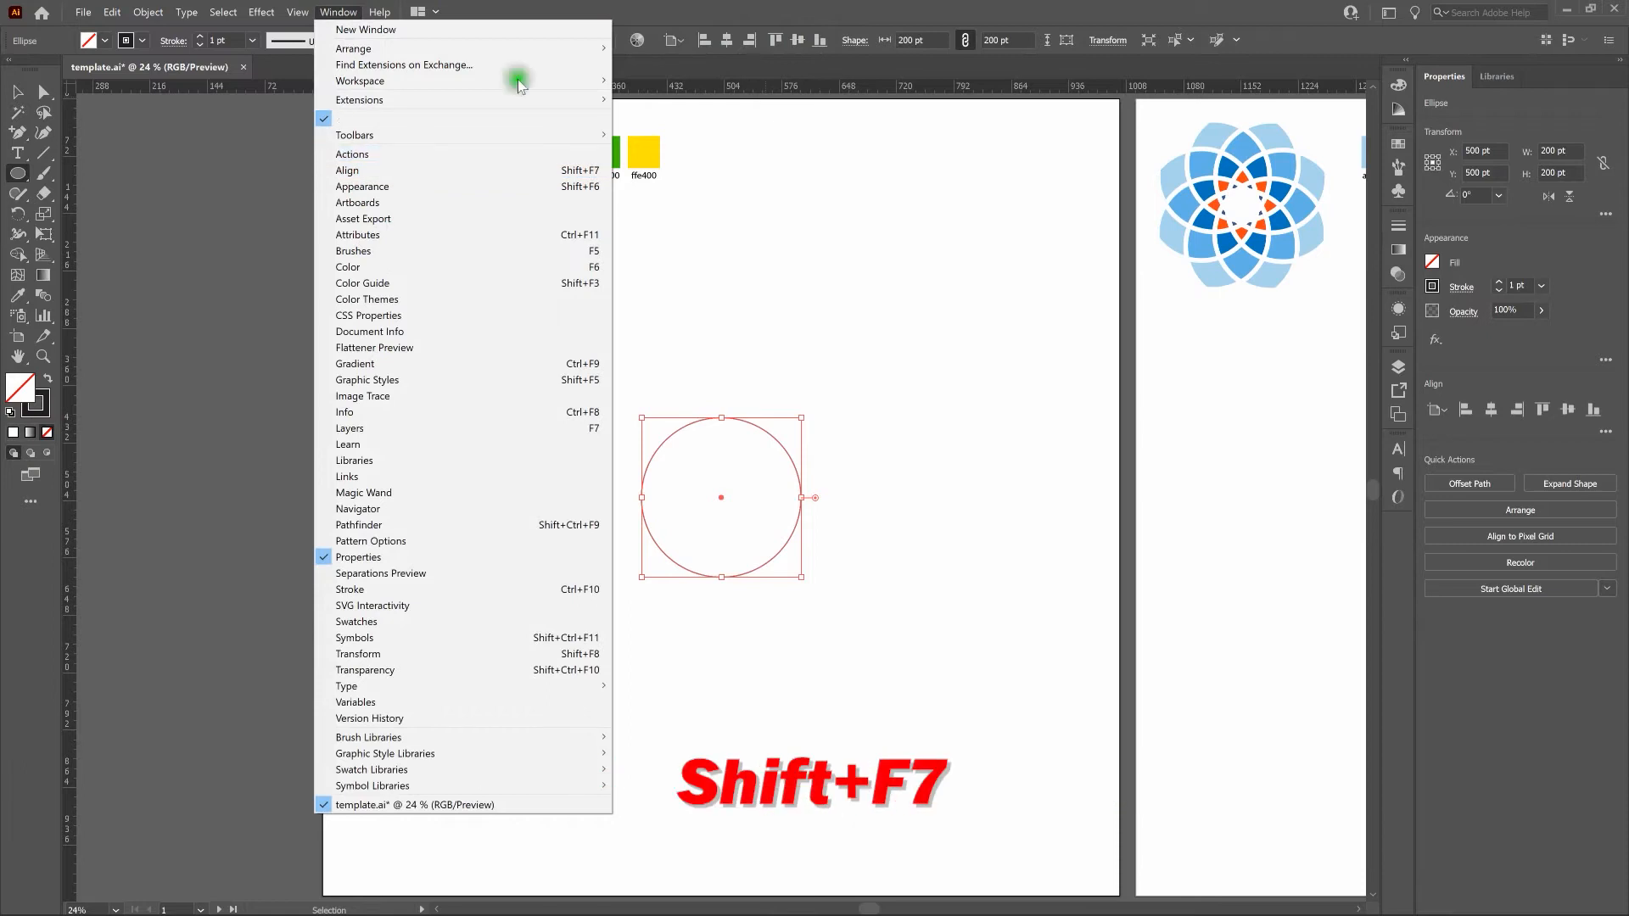
click(611, 3)
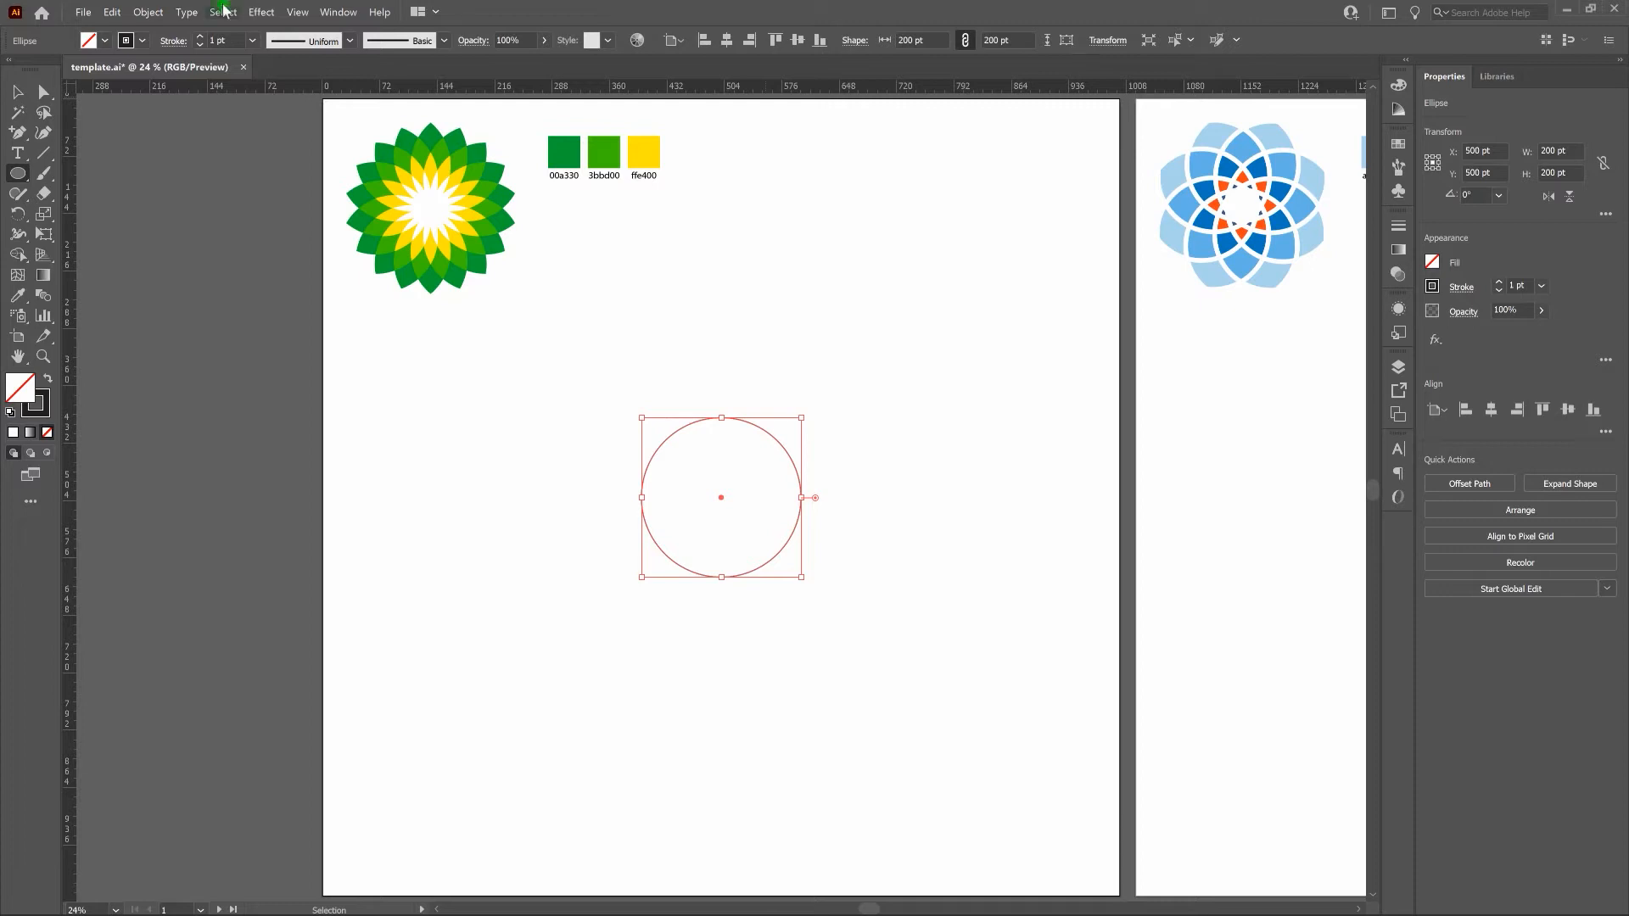
Create a copy of the circle rotated by 360/18 degrees about its bottom anchor point.
key(r)
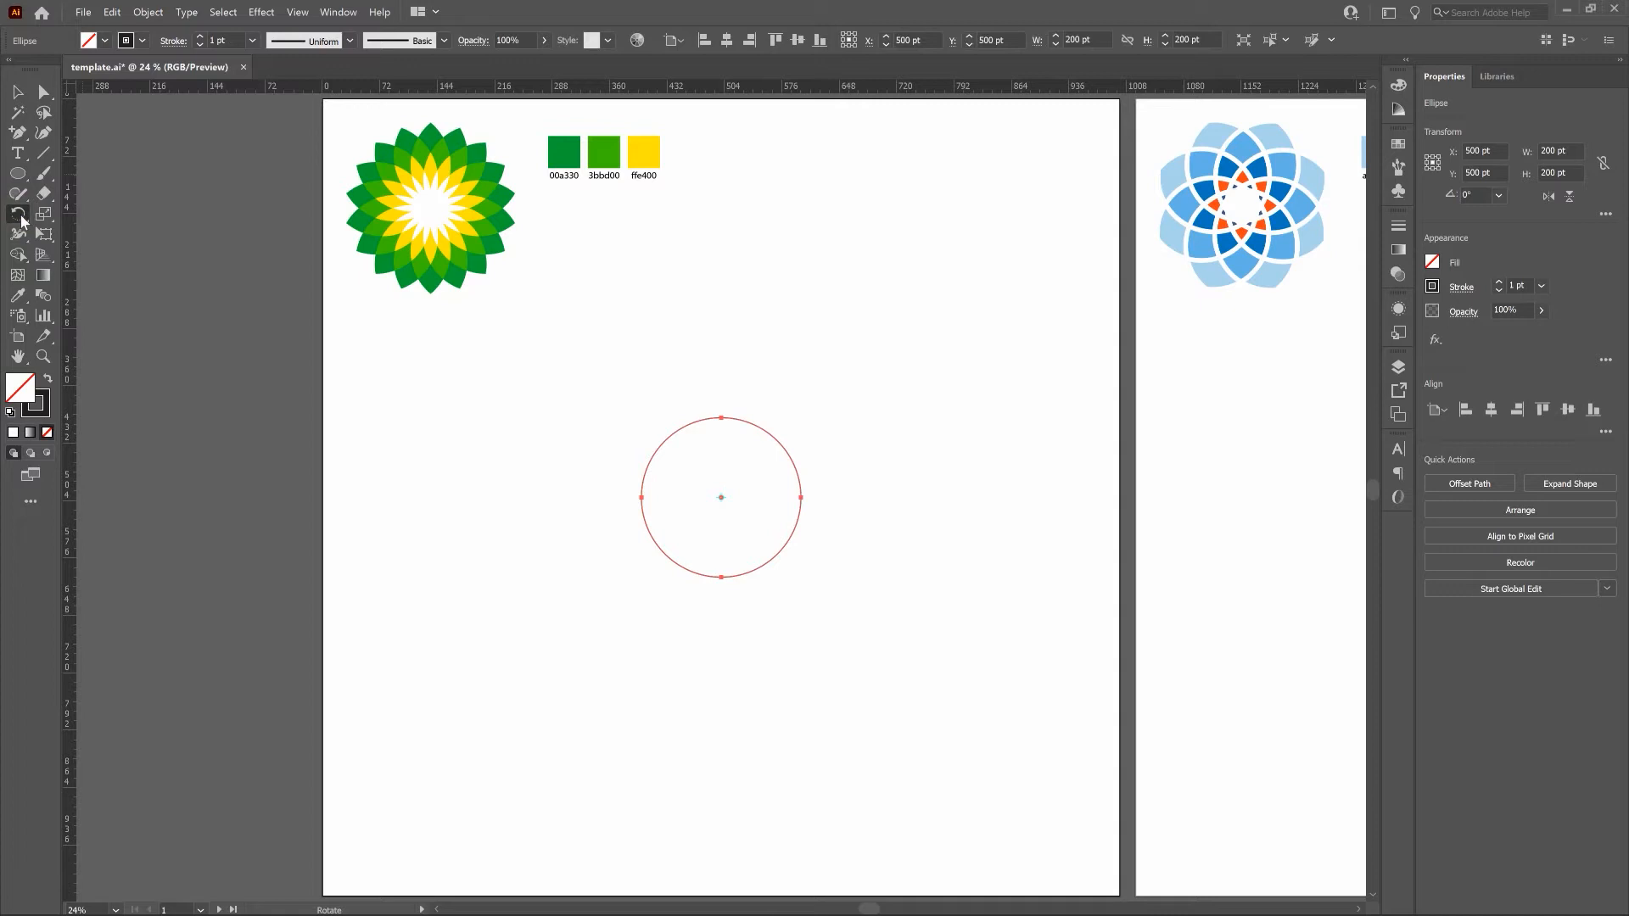
key(ctrl+plus)
key(ctrl+plus)
key(ctrl+plus)
key(ctrl+plus)
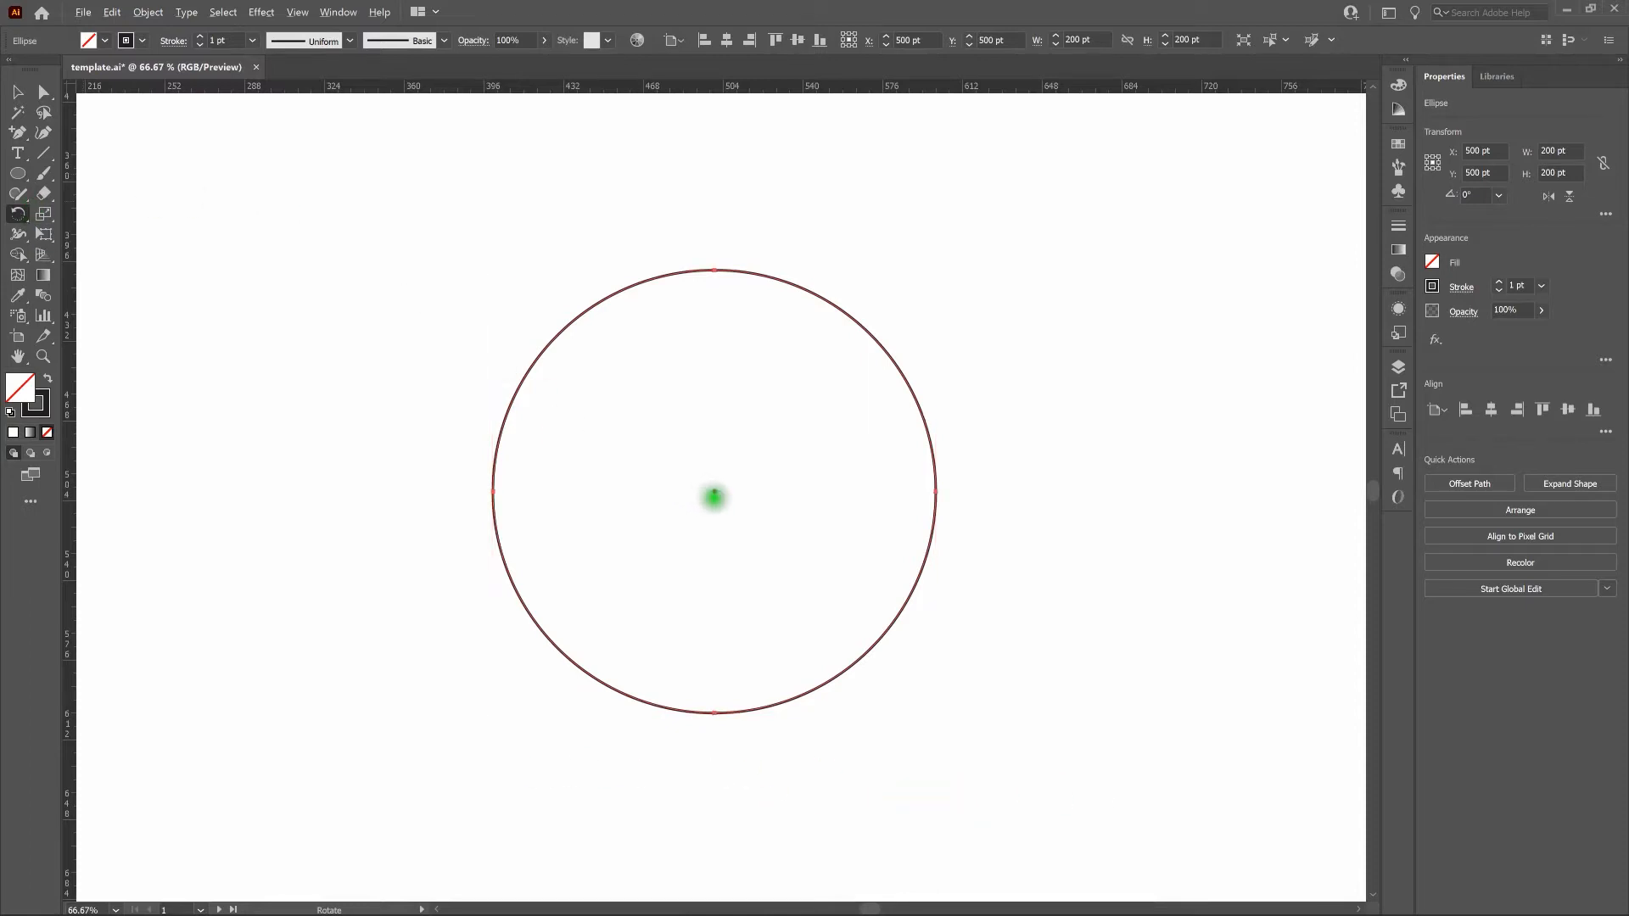
click(715, 490)
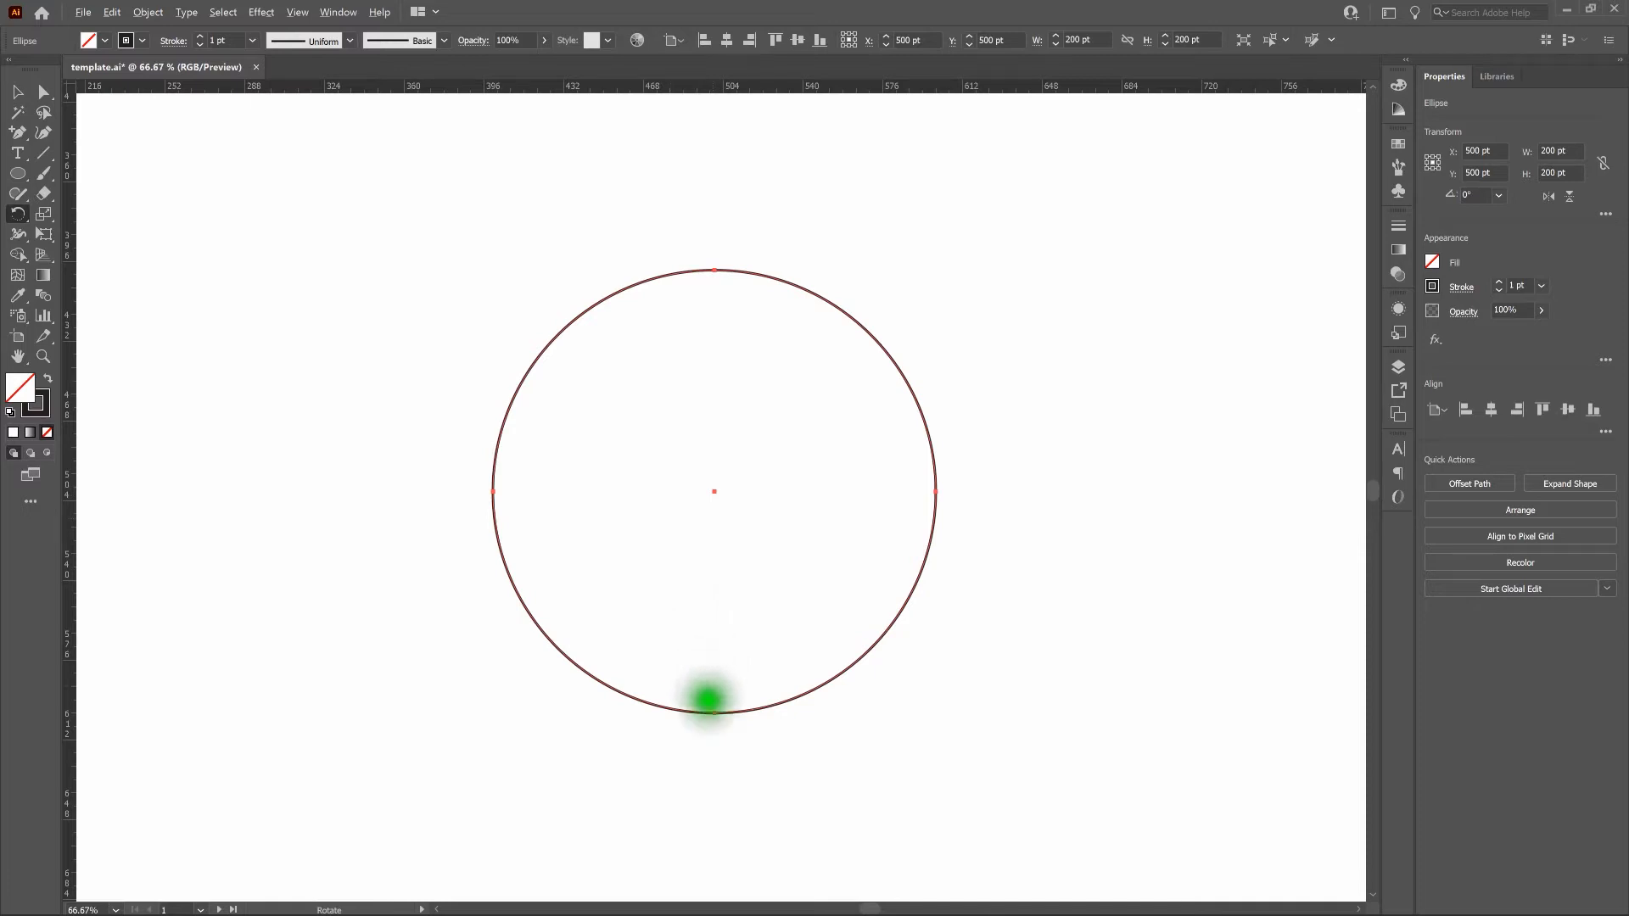
alt+click(715, 708)
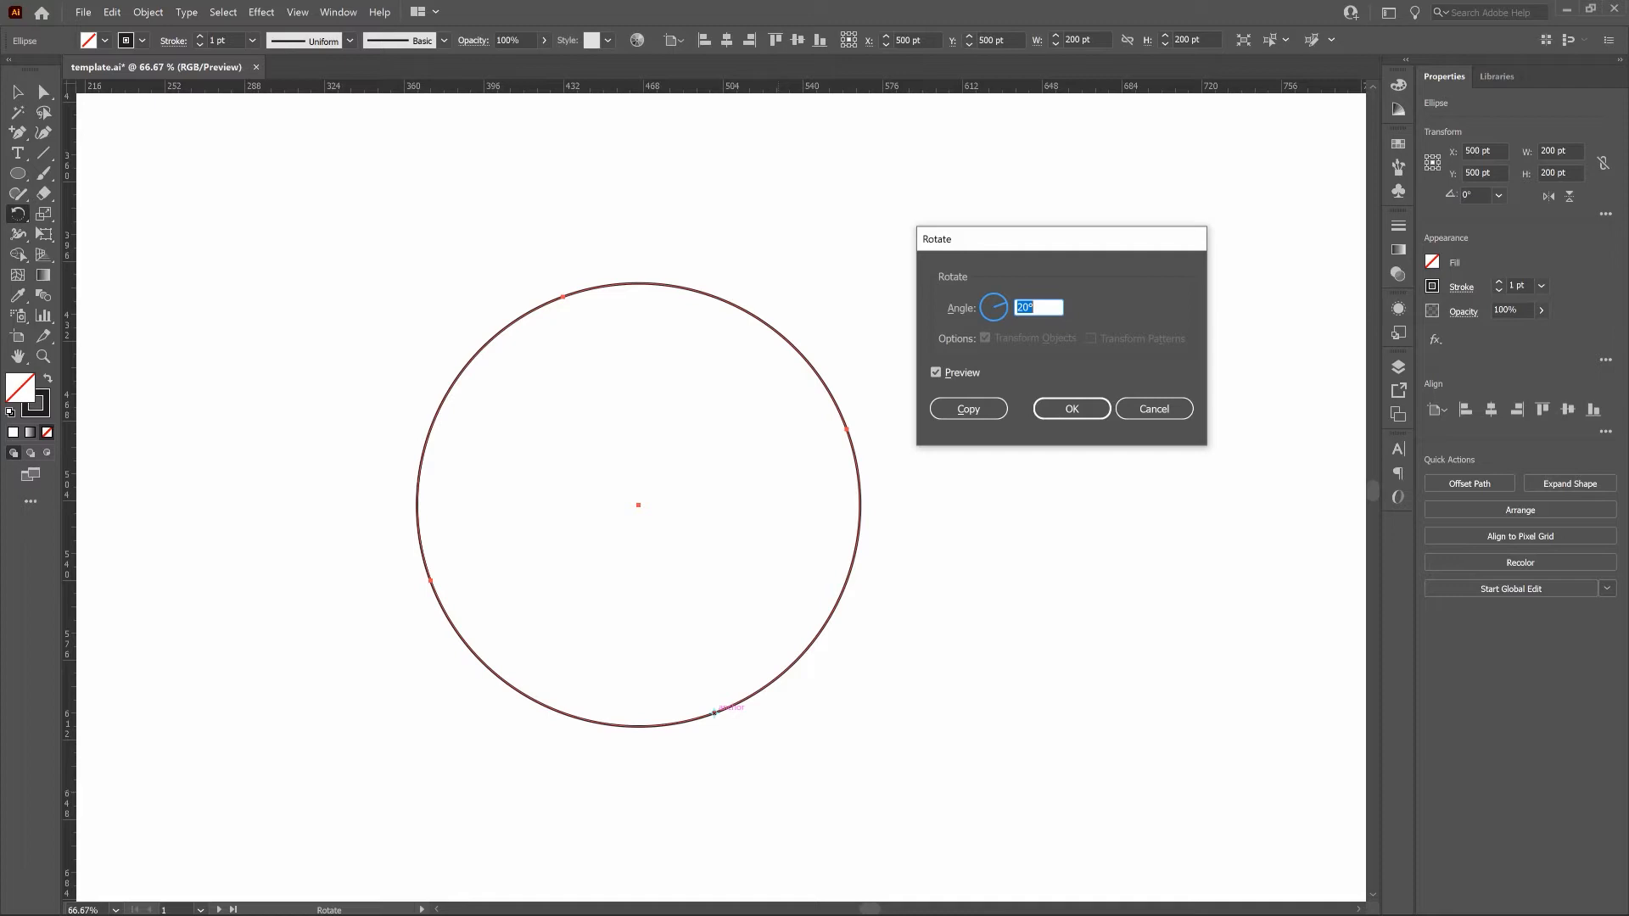
text(360/18)
click(973, 410)
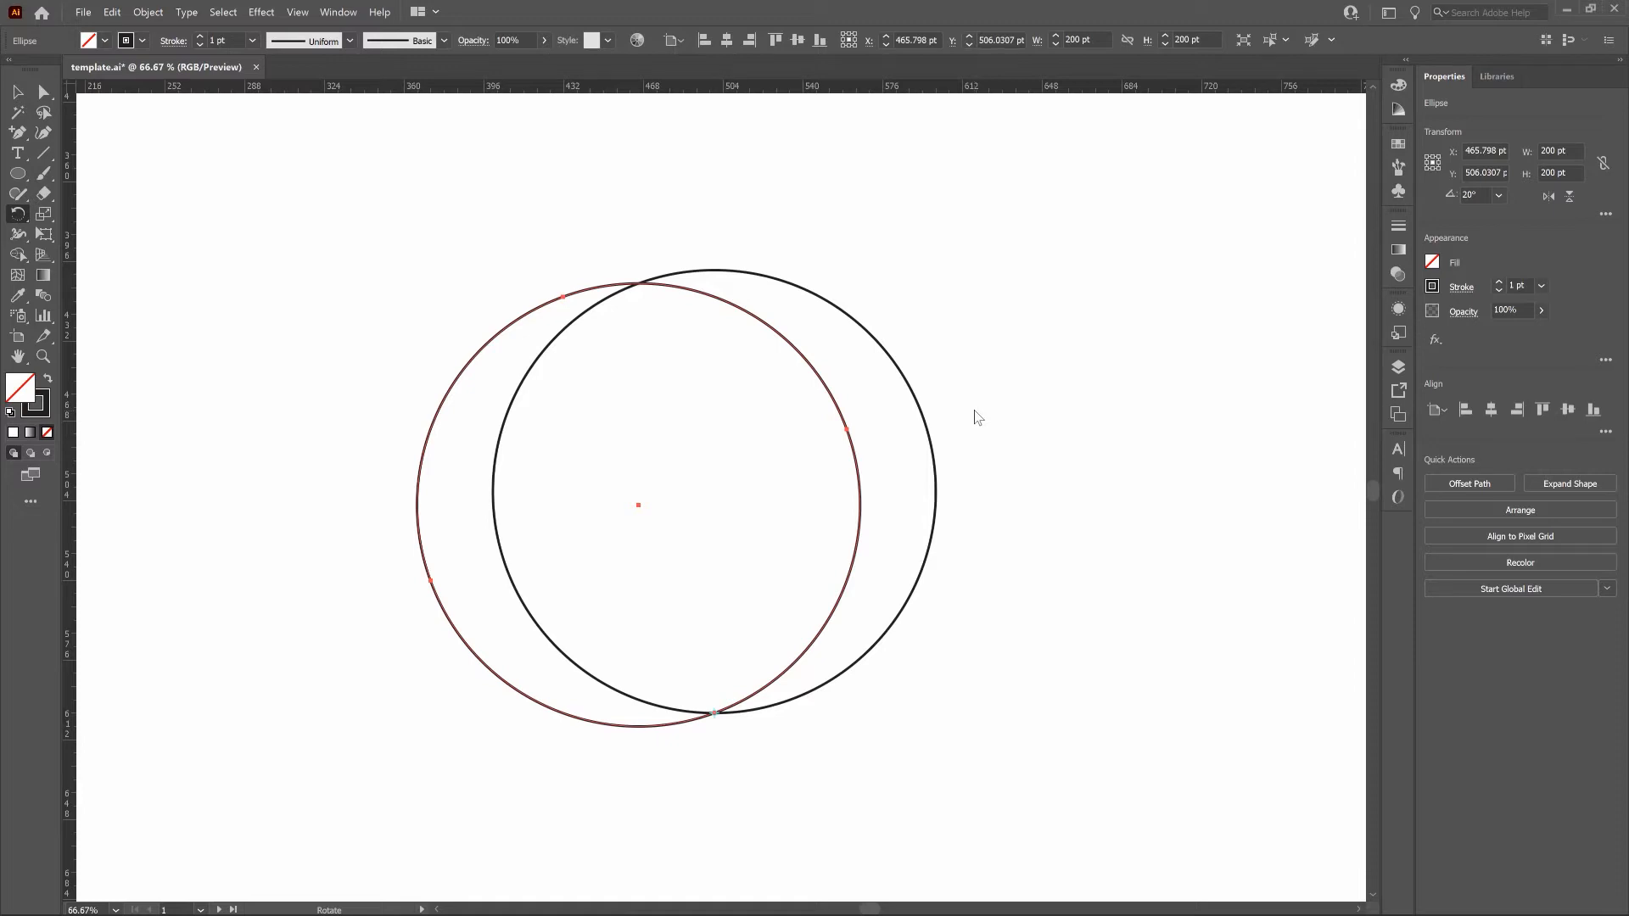
Repeat the rotated copy until 18 circles form a full ring around the shared point, and fit the artboard in view.
key(ctrl+d)
key(v)
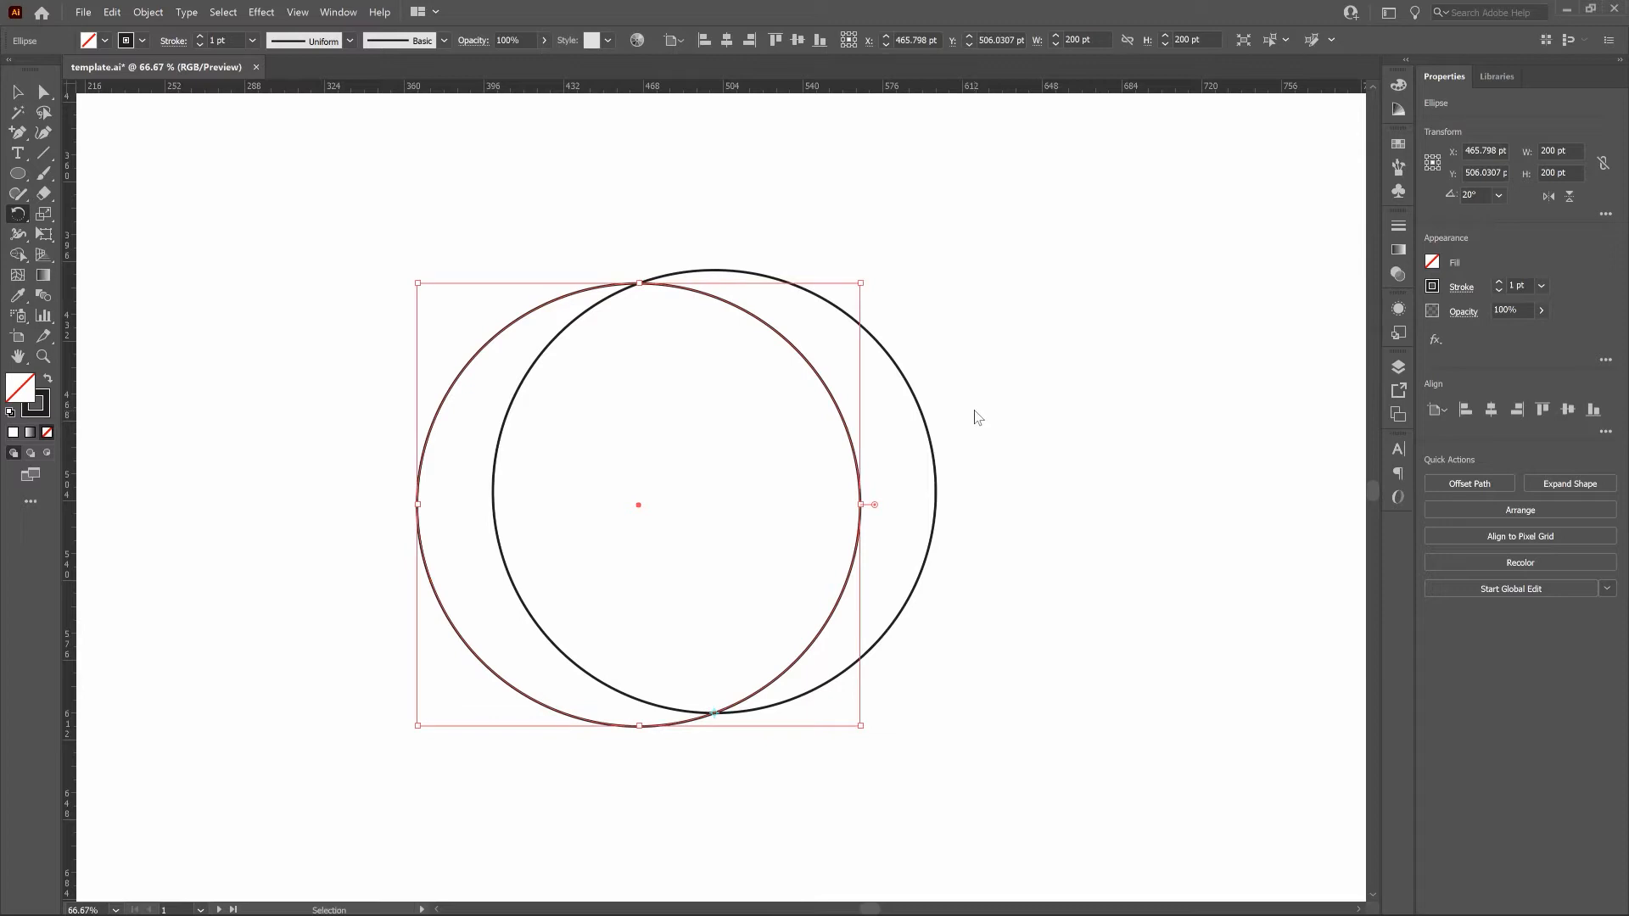
key(ctrl+d)
key(ctrl+d)
key(ctrl+d)
key(ctrl+d)
key(ctrl+d)
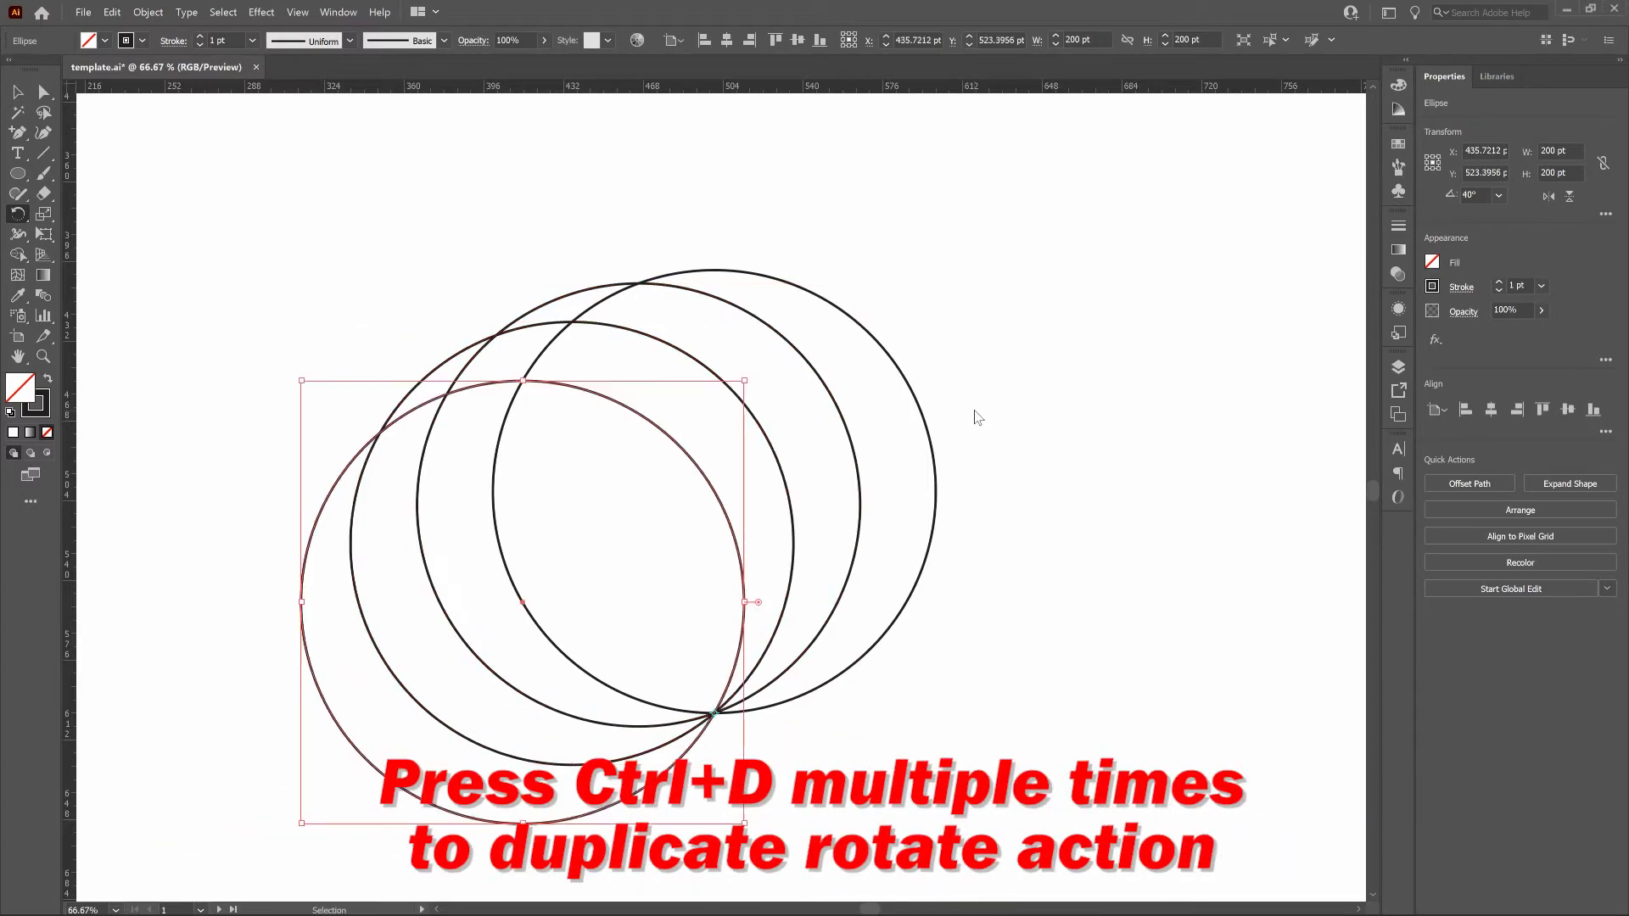
key(ctrl+d)
key(ctrl+d)
key(ctrl+d)
key(ctrl+d)
key(ctrl+d)
key(ctrl+d)
key(ctrl+d)
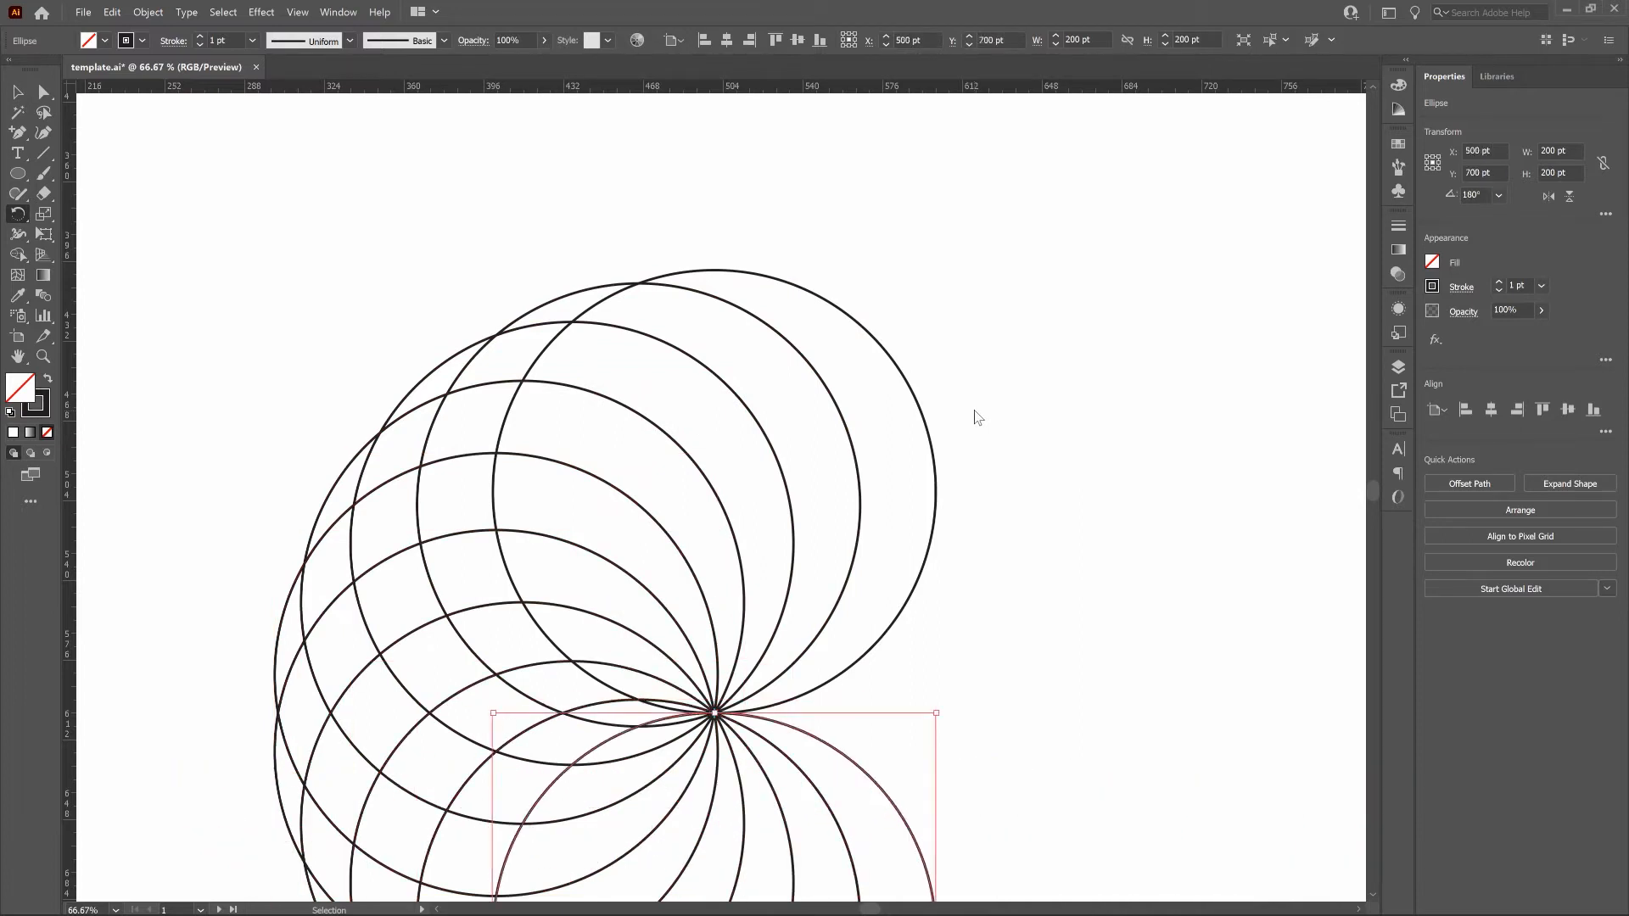
key(ctrl+d)
key(ctrl+d)
key(ctrl+d)
key(ctrl+d)
key(ctrl+d)
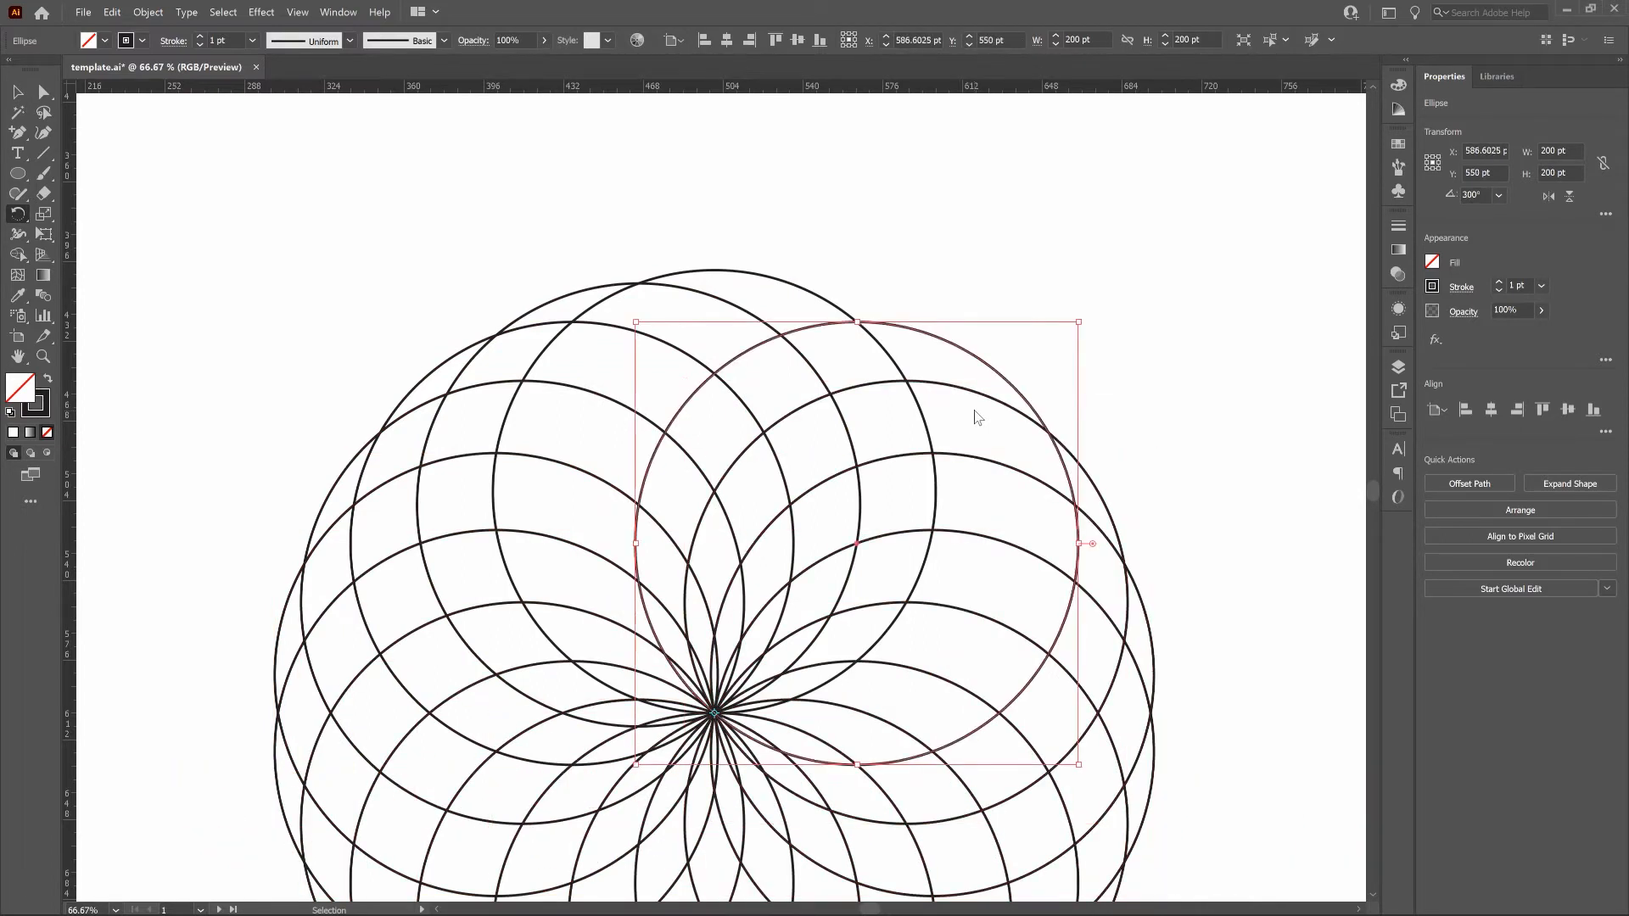
key(r)
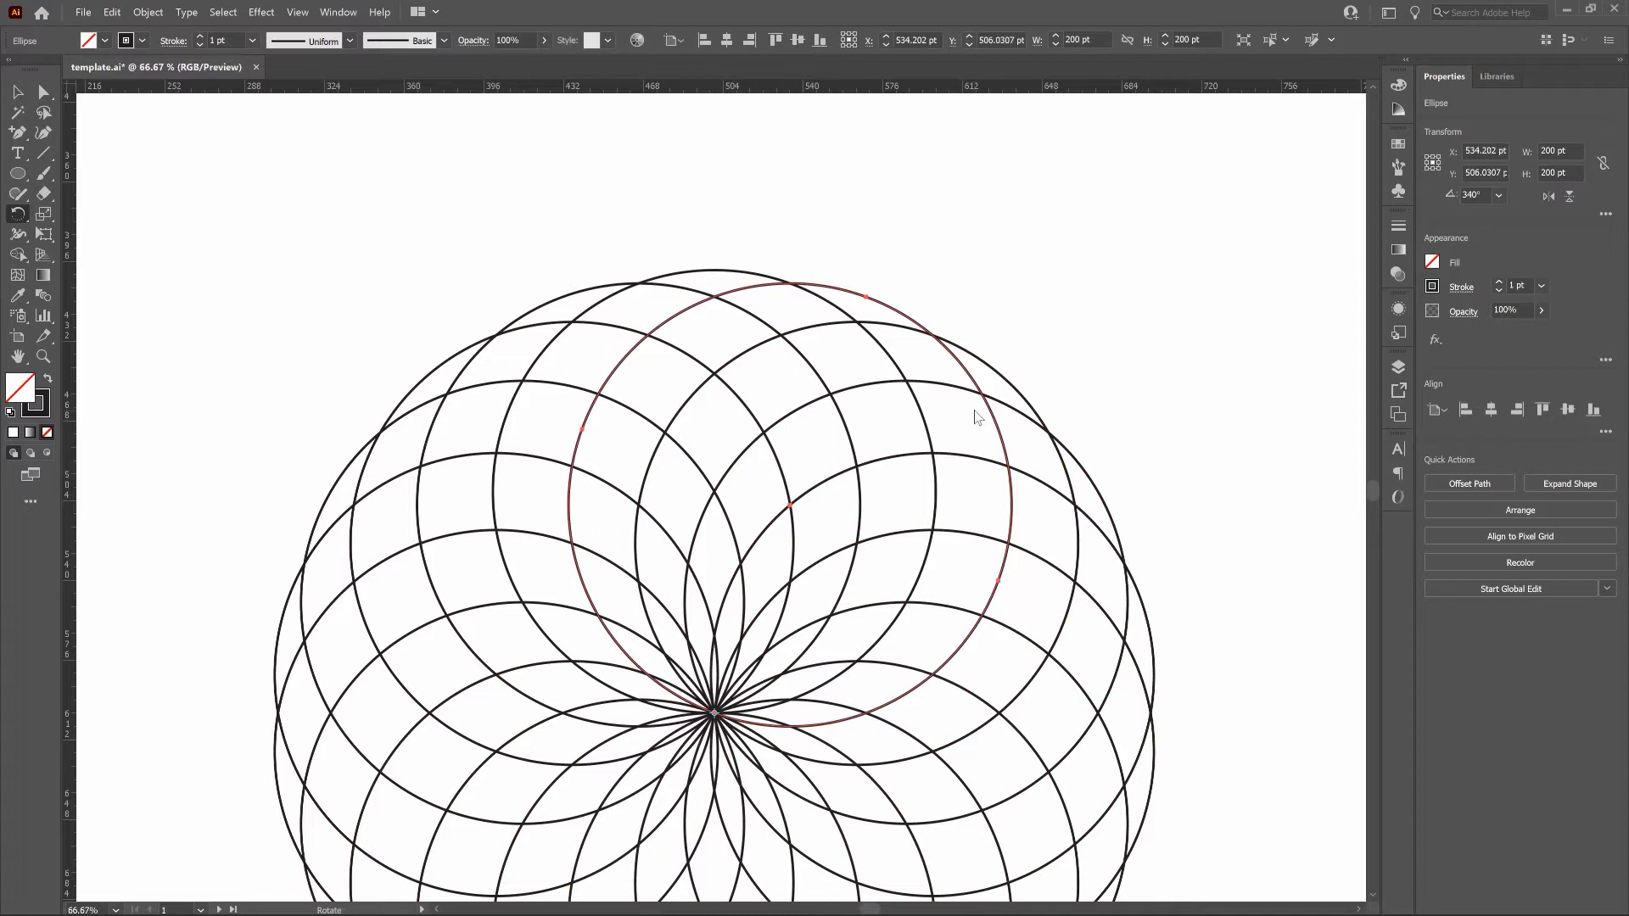
key(ctrl+0)
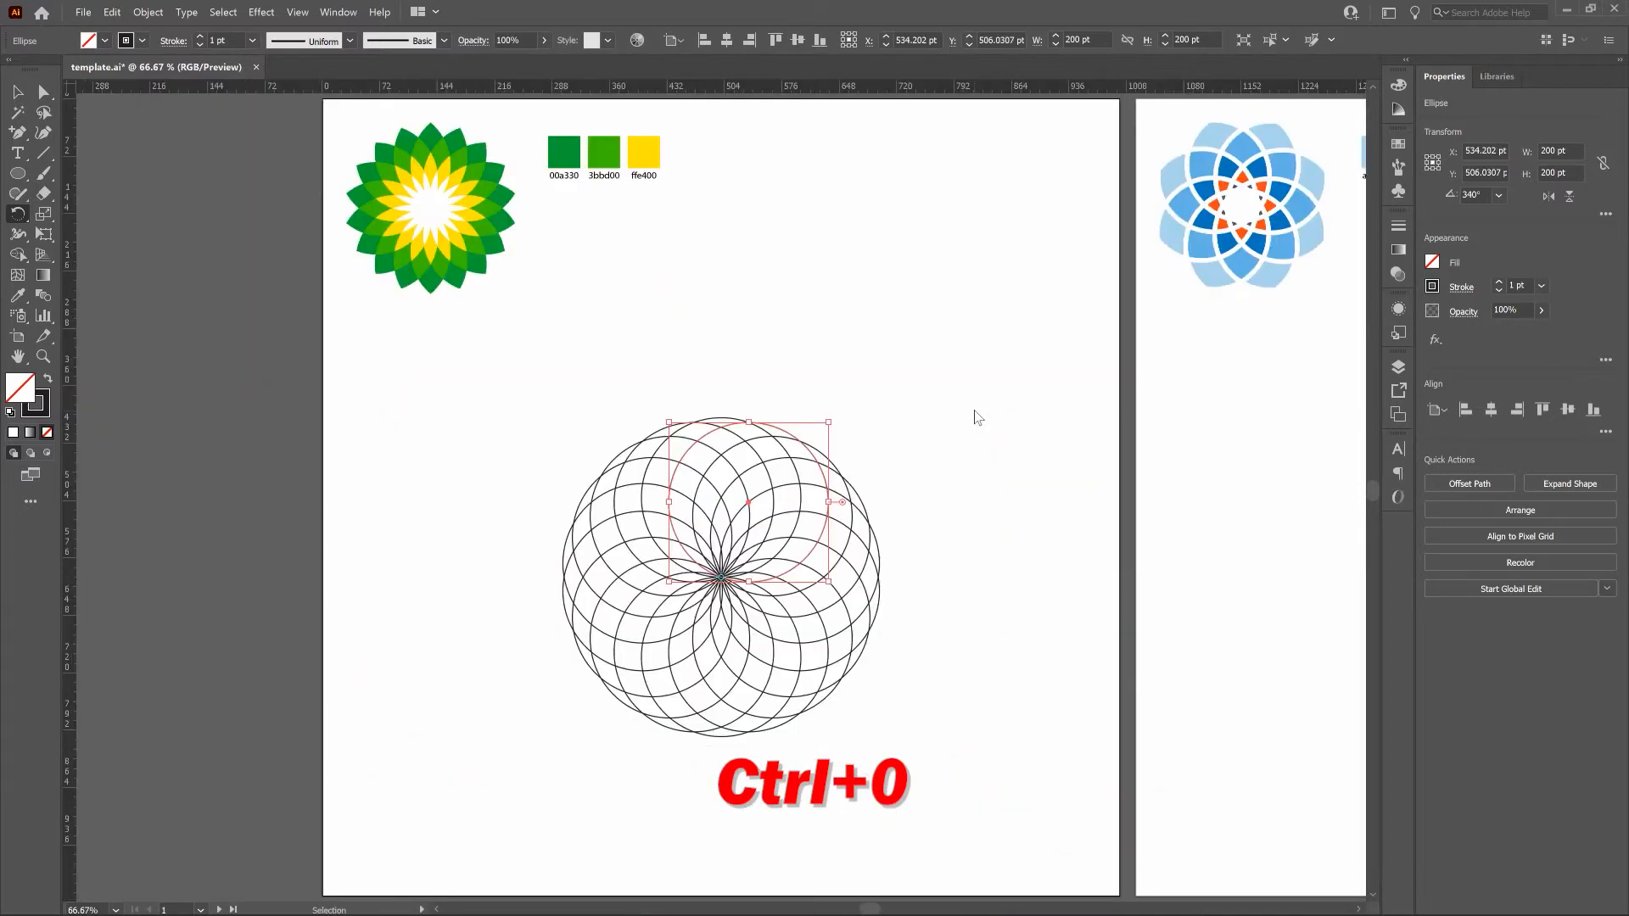
Select all the circles and merge the regions outside the pointed petals into one outer ring with the Shape Builder tool.
click(16, 92)
key(v)
click(928, 382)
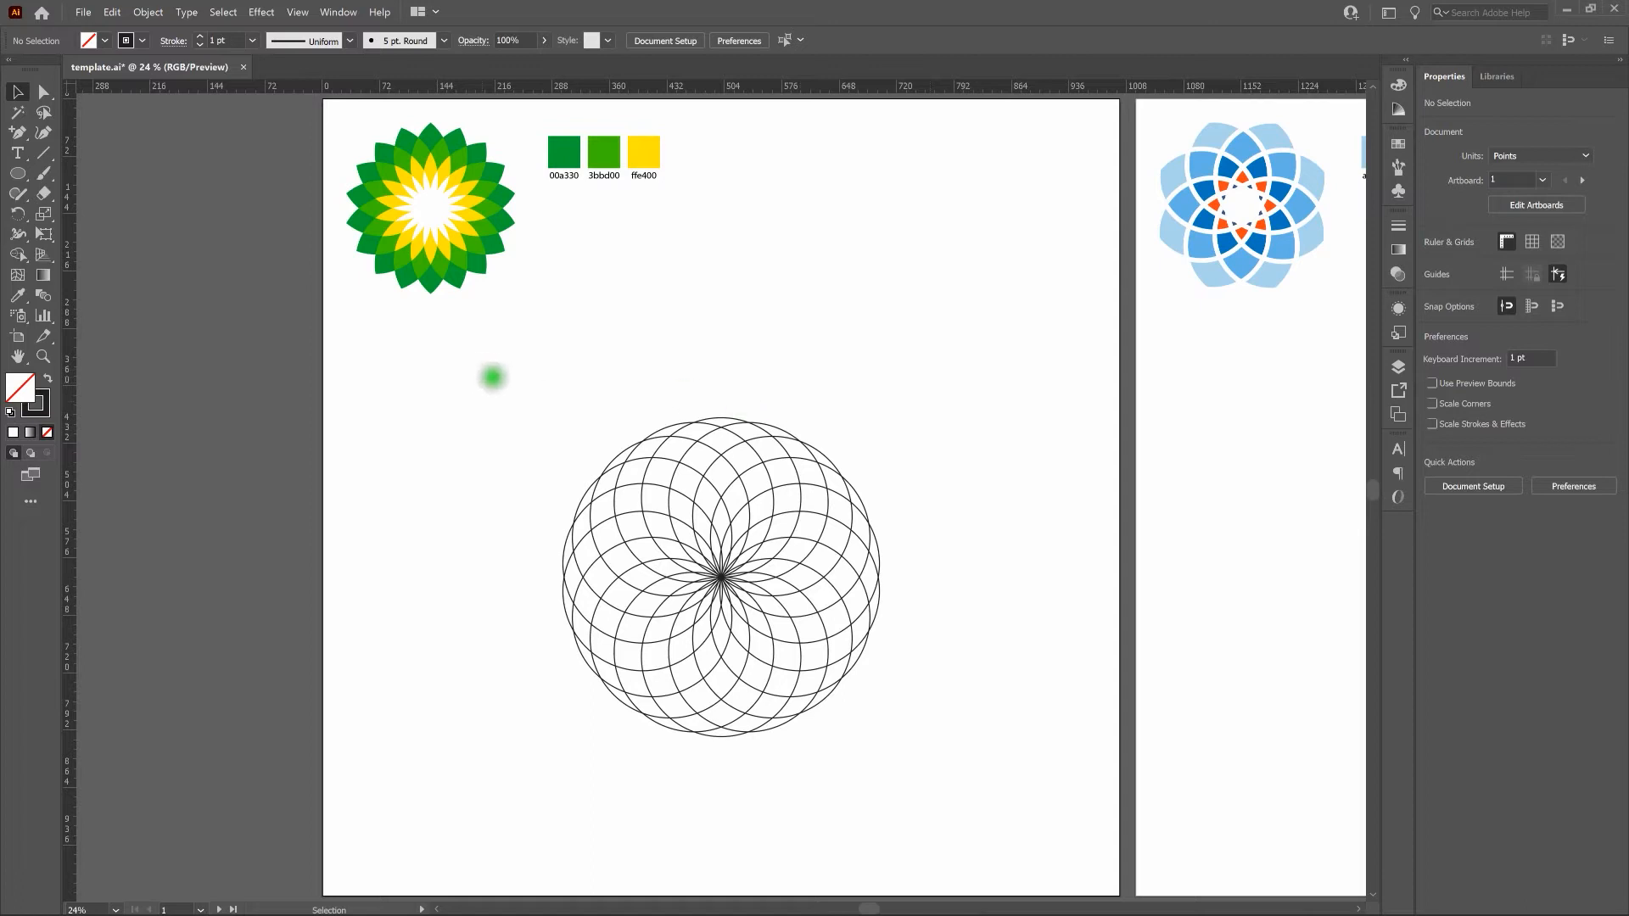
drag(499, 376, 937, 765)
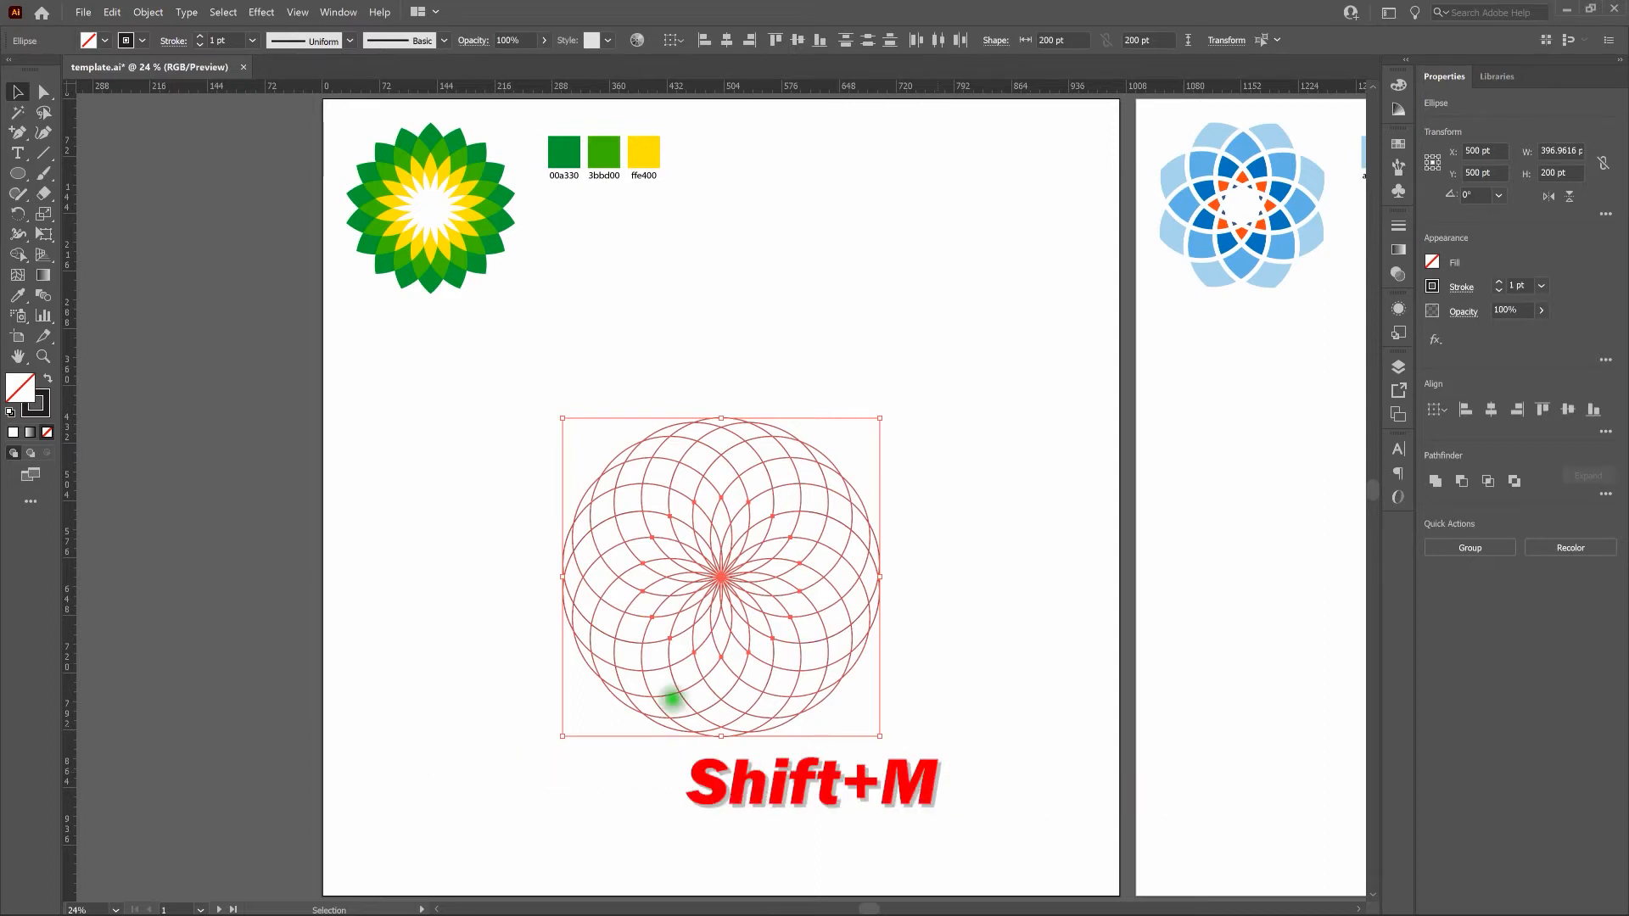
key(shift+m)
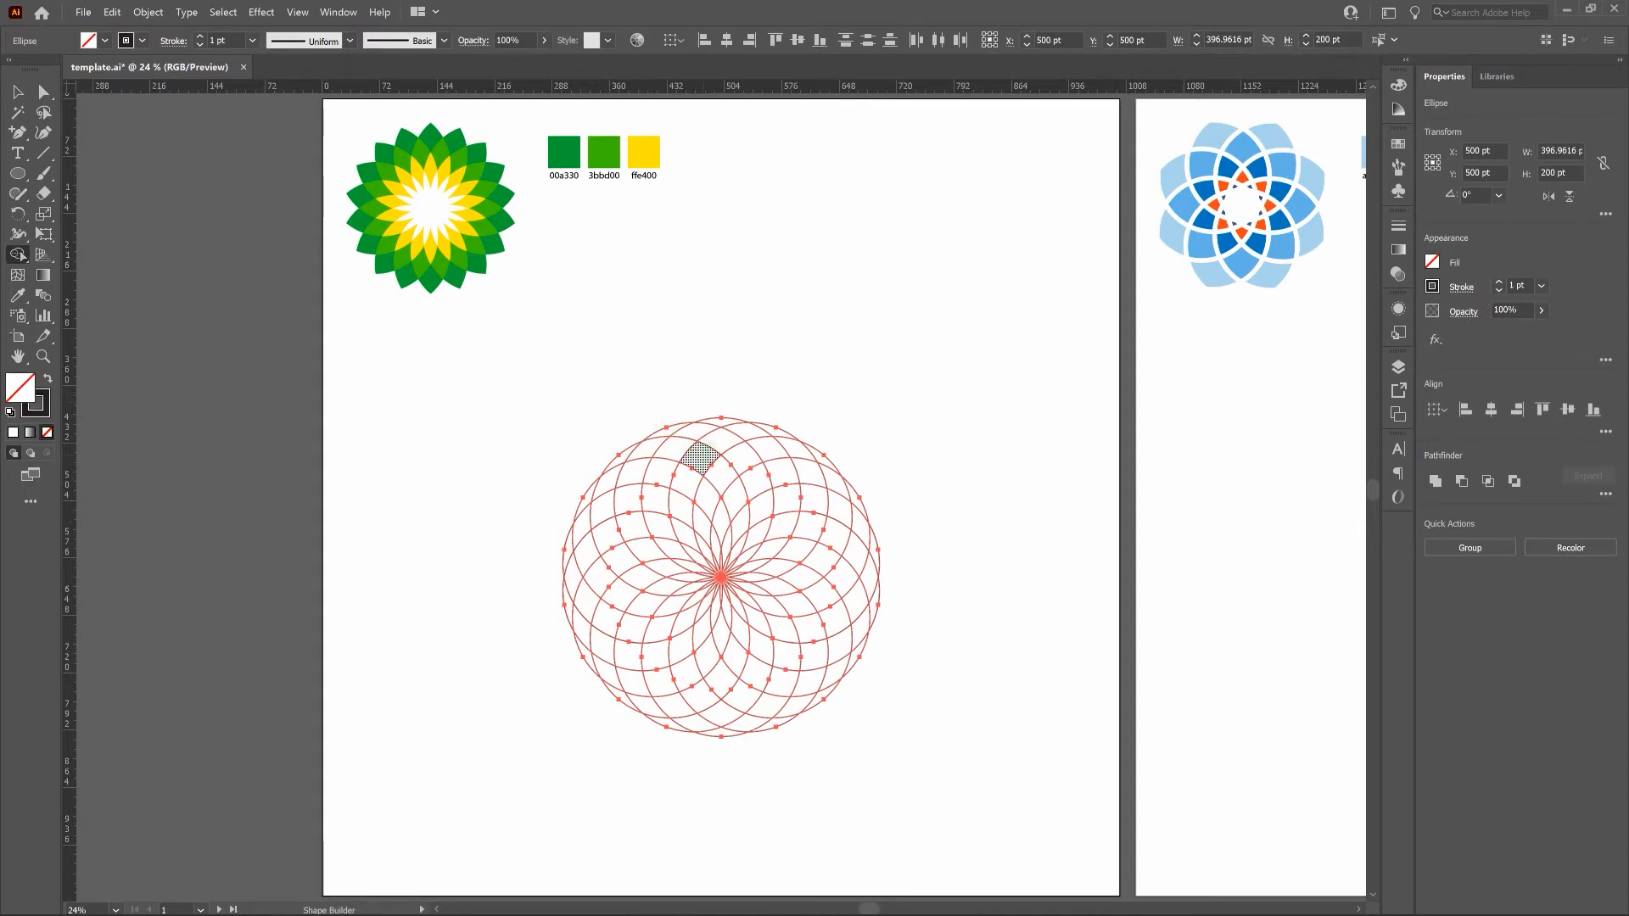
mouse_move(701, 458)
mouse_down()
mouse_move(679, 443)
mouse_move(603, 498)
mouse_move(571, 647)
mouse_move(568, 538)
mouse_move(622, 444)
mouse_move(672, 423)
mouse_move(723, 433)
mouse_up()
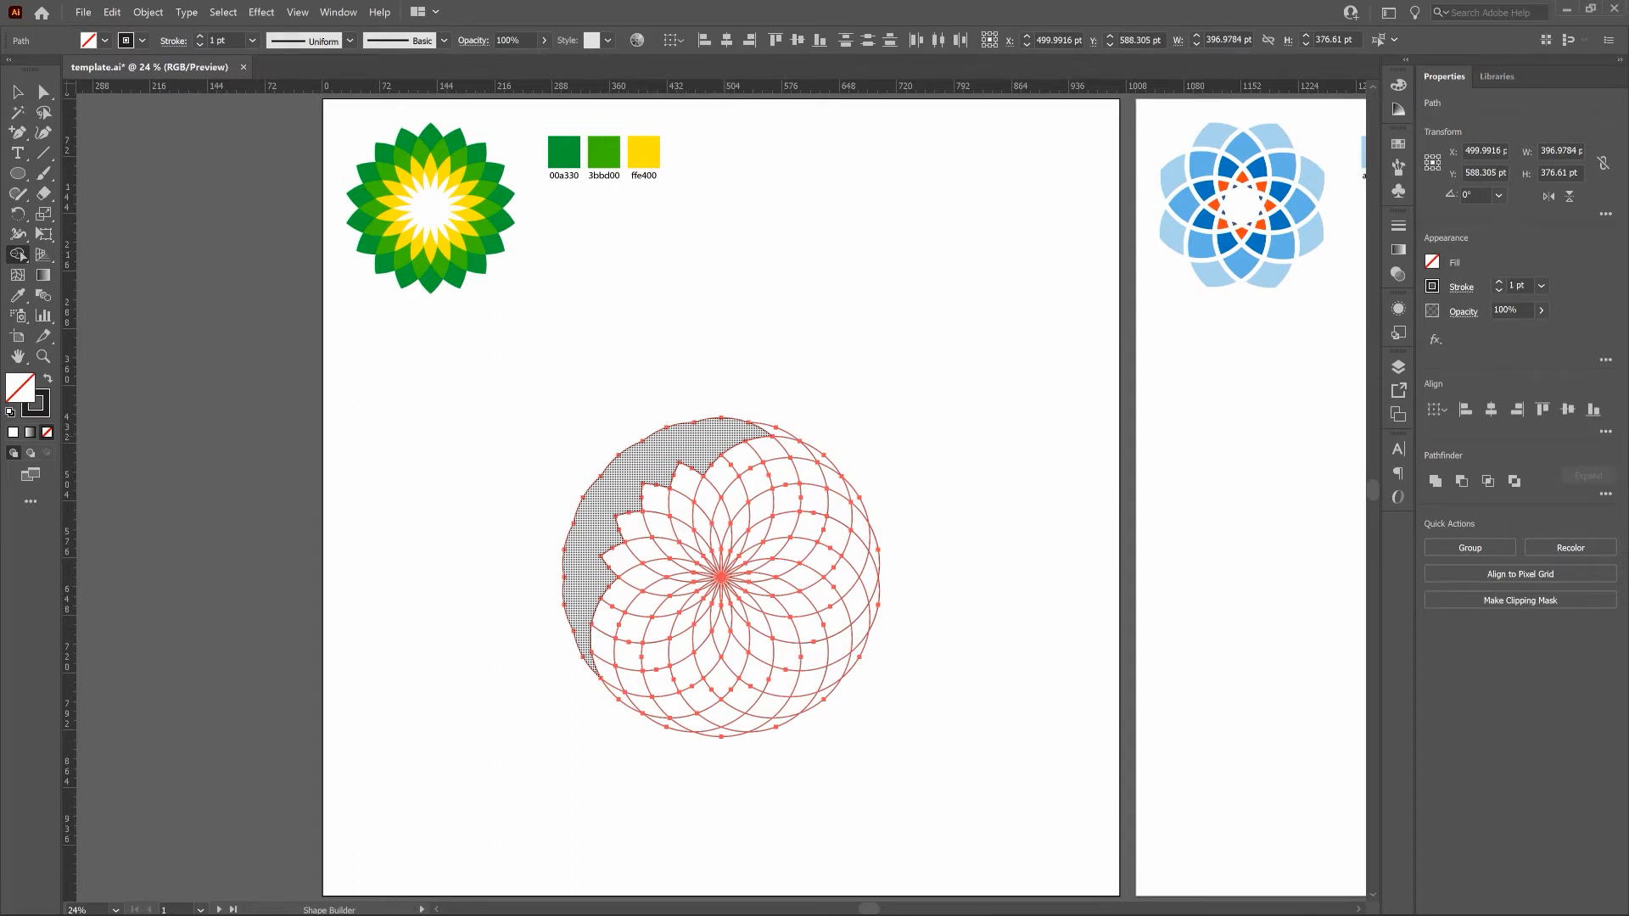
mouse_move(717, 424)
mouse_down()
mouse_move(812, 468)
mouse_move(813, 496)
mouse_move(831, 501)
mouse_move(851, 550)
mouse_move(838, 638)
mouse_move(769, 697)
mouse_move(722, 710)
mouse_move(637, 677)
mouse_move(607, 623)
mouse_move(589, 636)
mouse_move(617, 685)
mouse_move(683, 717)
mouse_move(745, 720)
mouse_move(822, 677)
mouse_move(868, 579)
mouse_move(850, 509)
mouse_move(772, 426)
mouse_move(825, 451)
mouse_move(863, 500)
mouse_move(875, 585)
mouse_move(844, 671)
mouse_move(754, 726)
mouse_move(685, 721)
mouse_move(618, 690)
mouse_up()
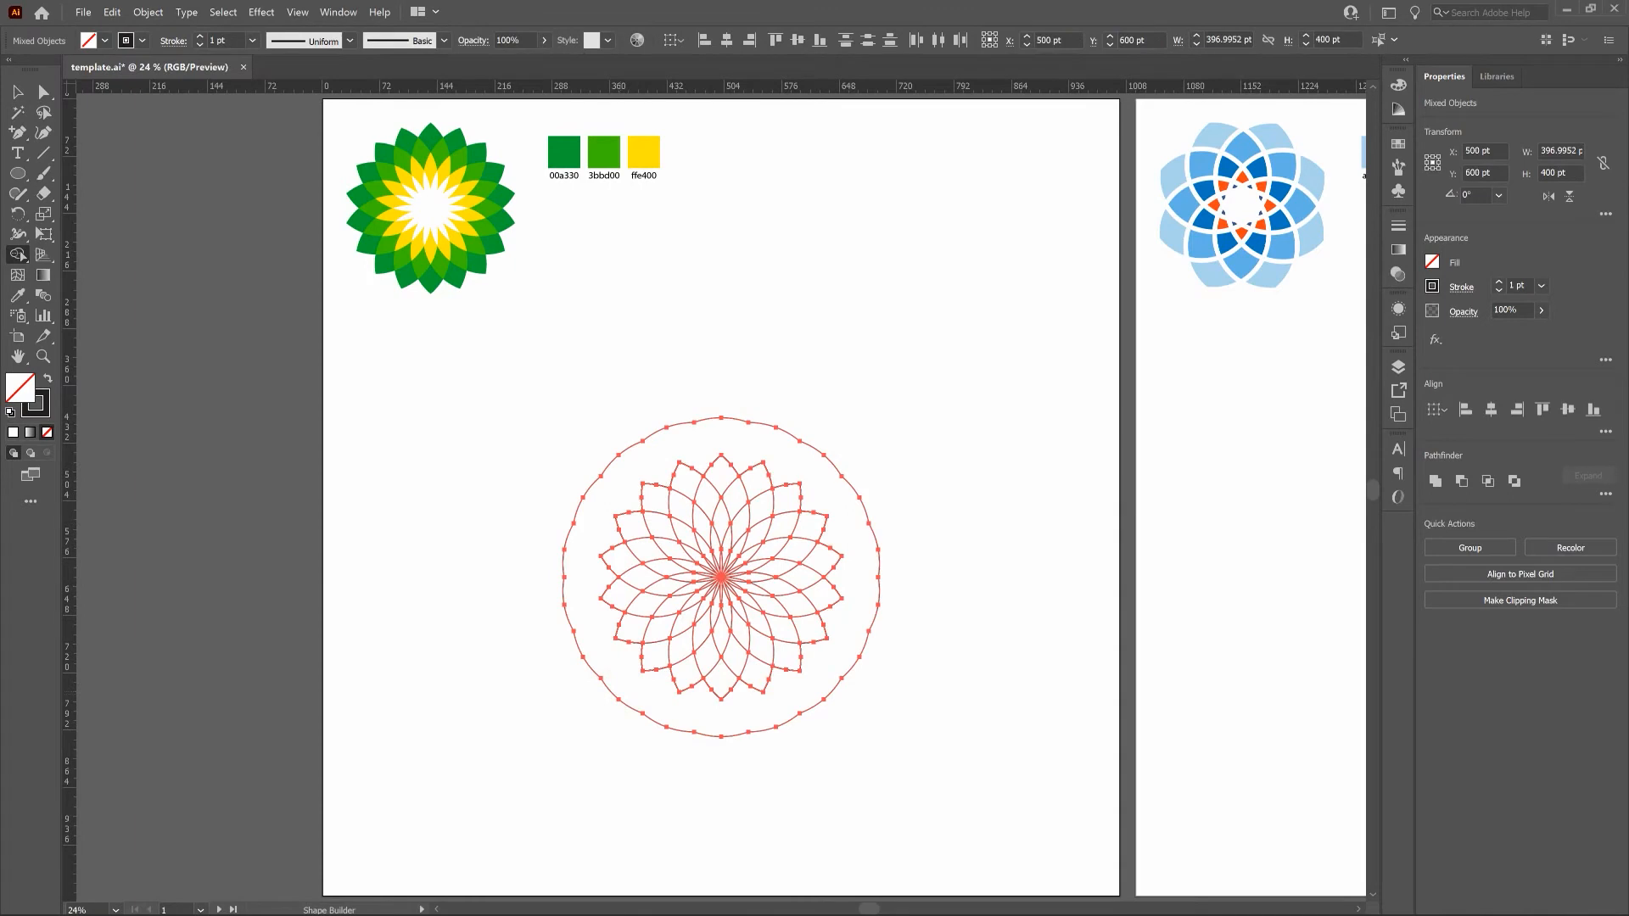
Delete the merged outer ring around the petals using the Direct Selection tool.
click(16, 91)
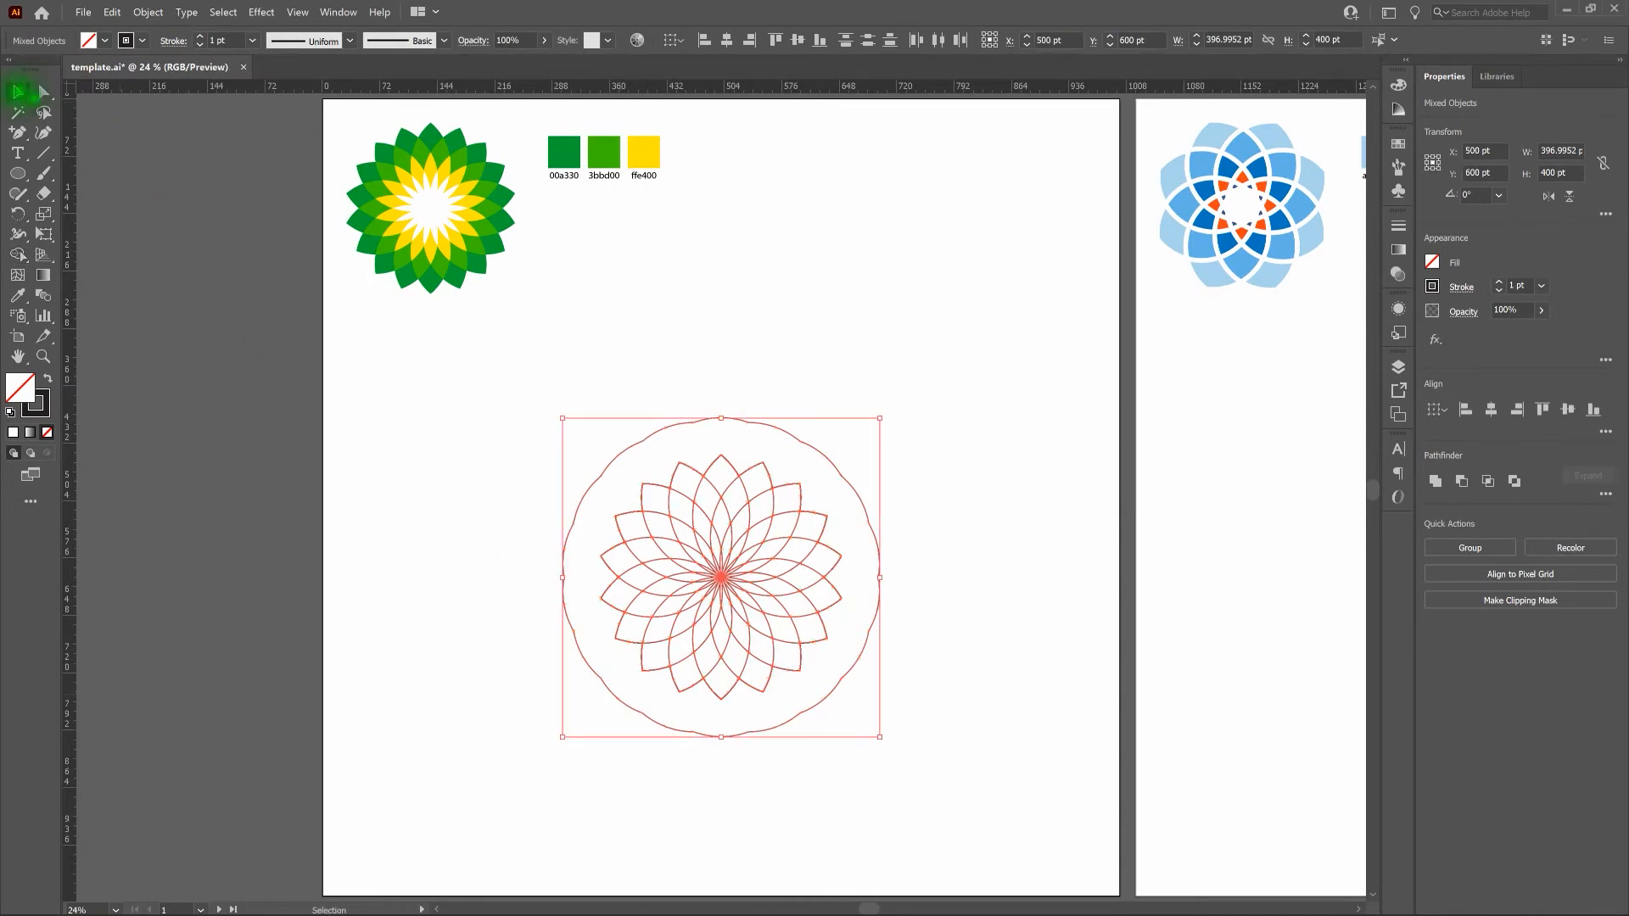
key(v)
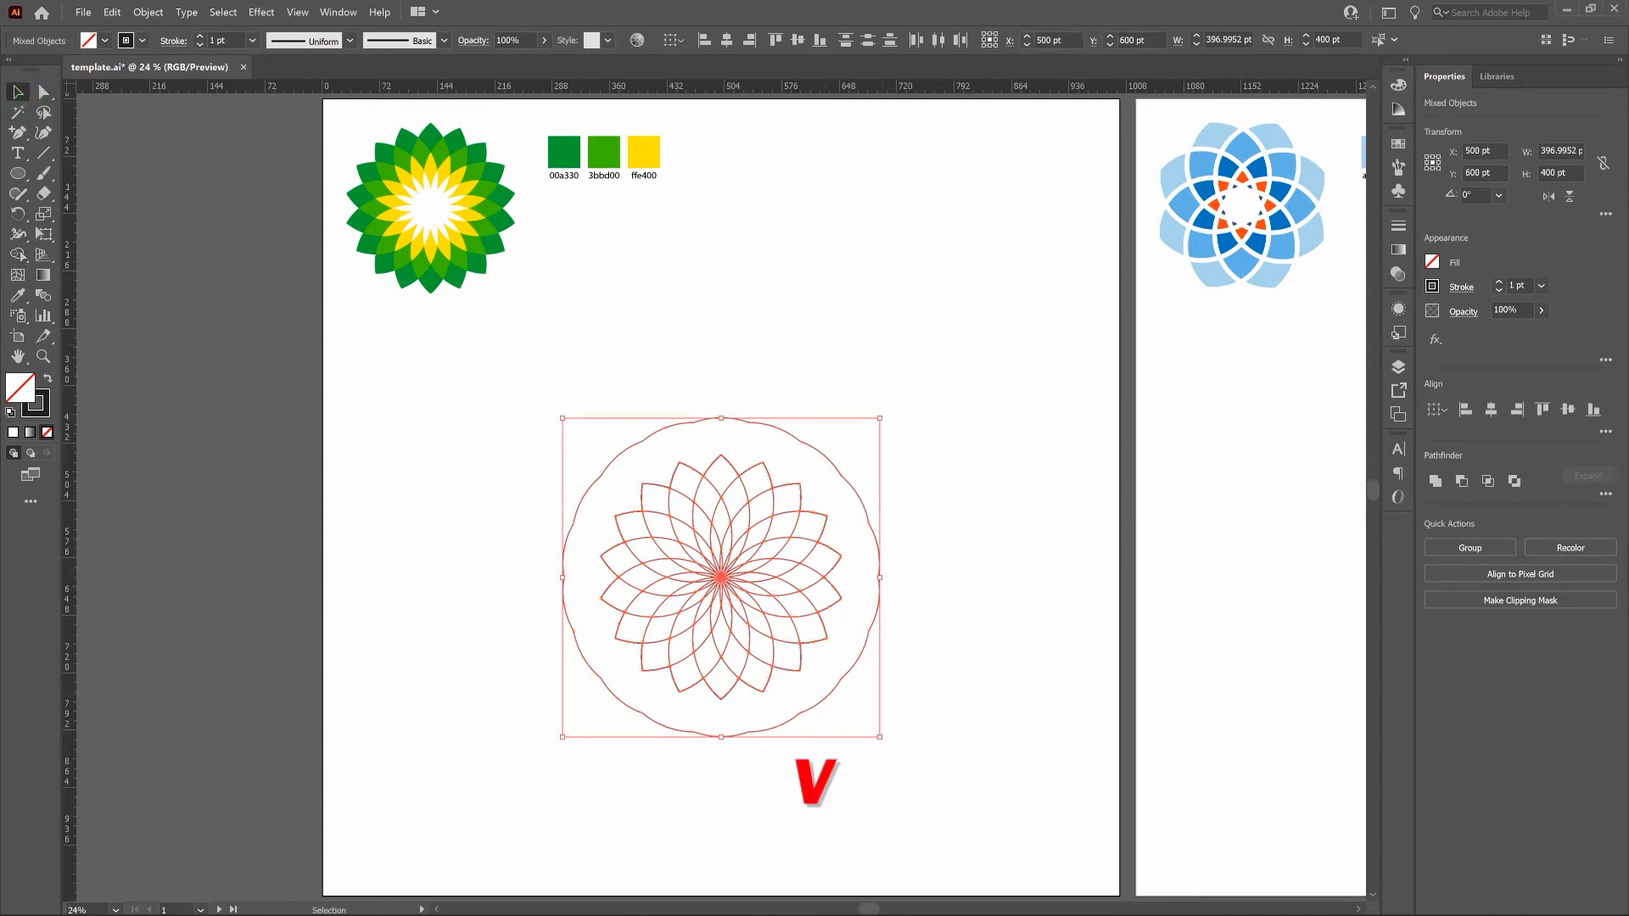
click(883, 345)
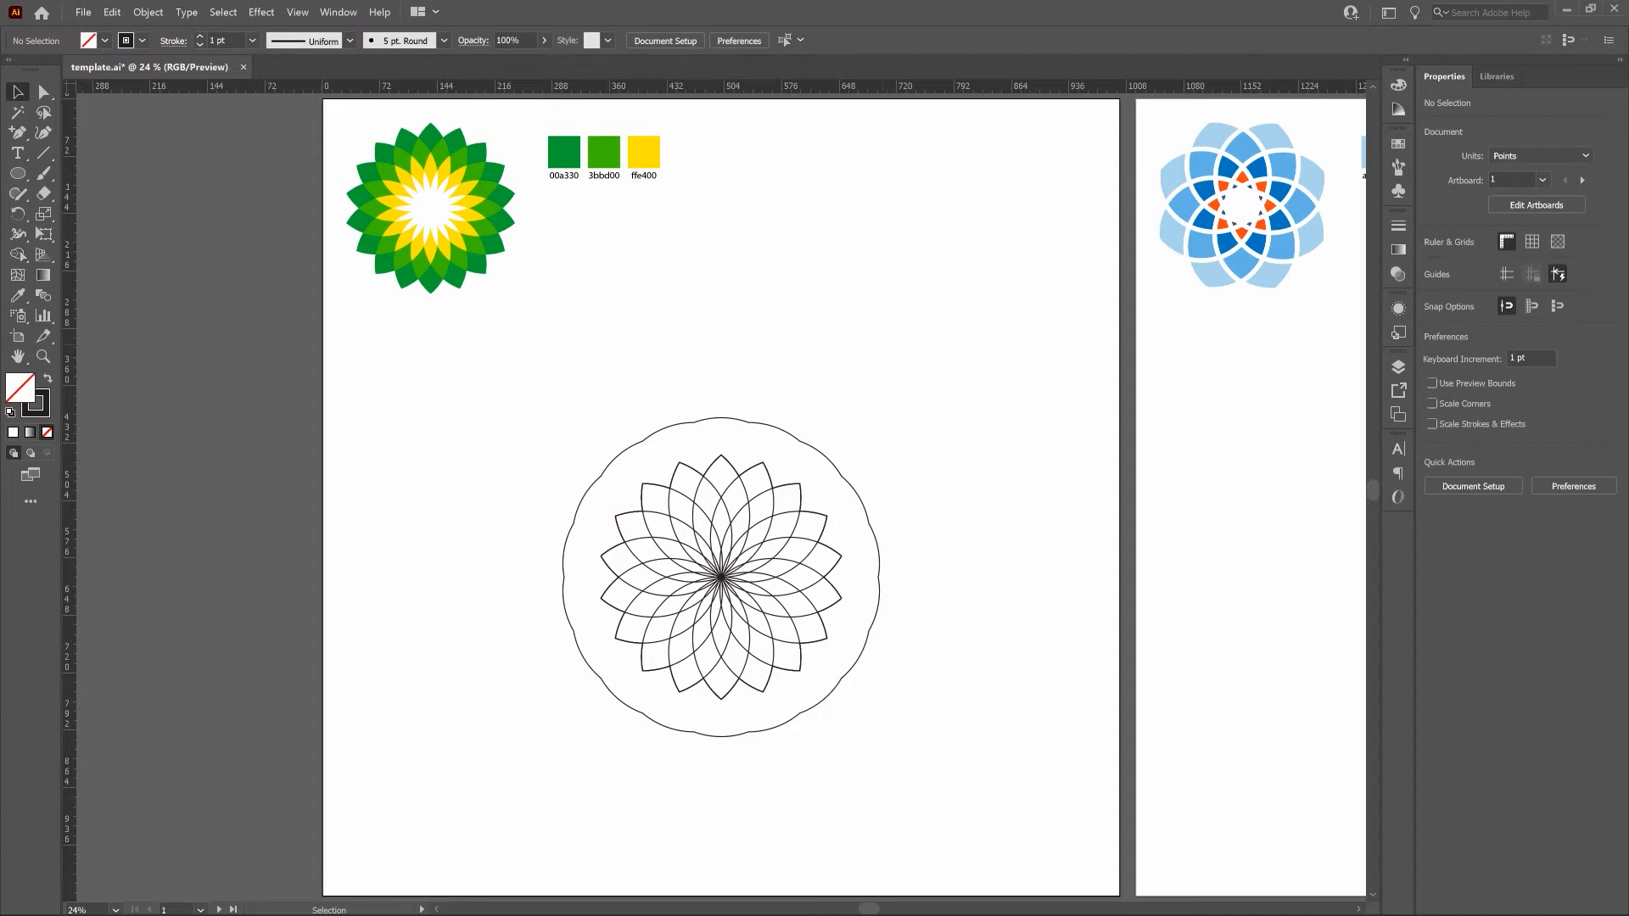
click(42, 90)
key(a)
click(785, 430)
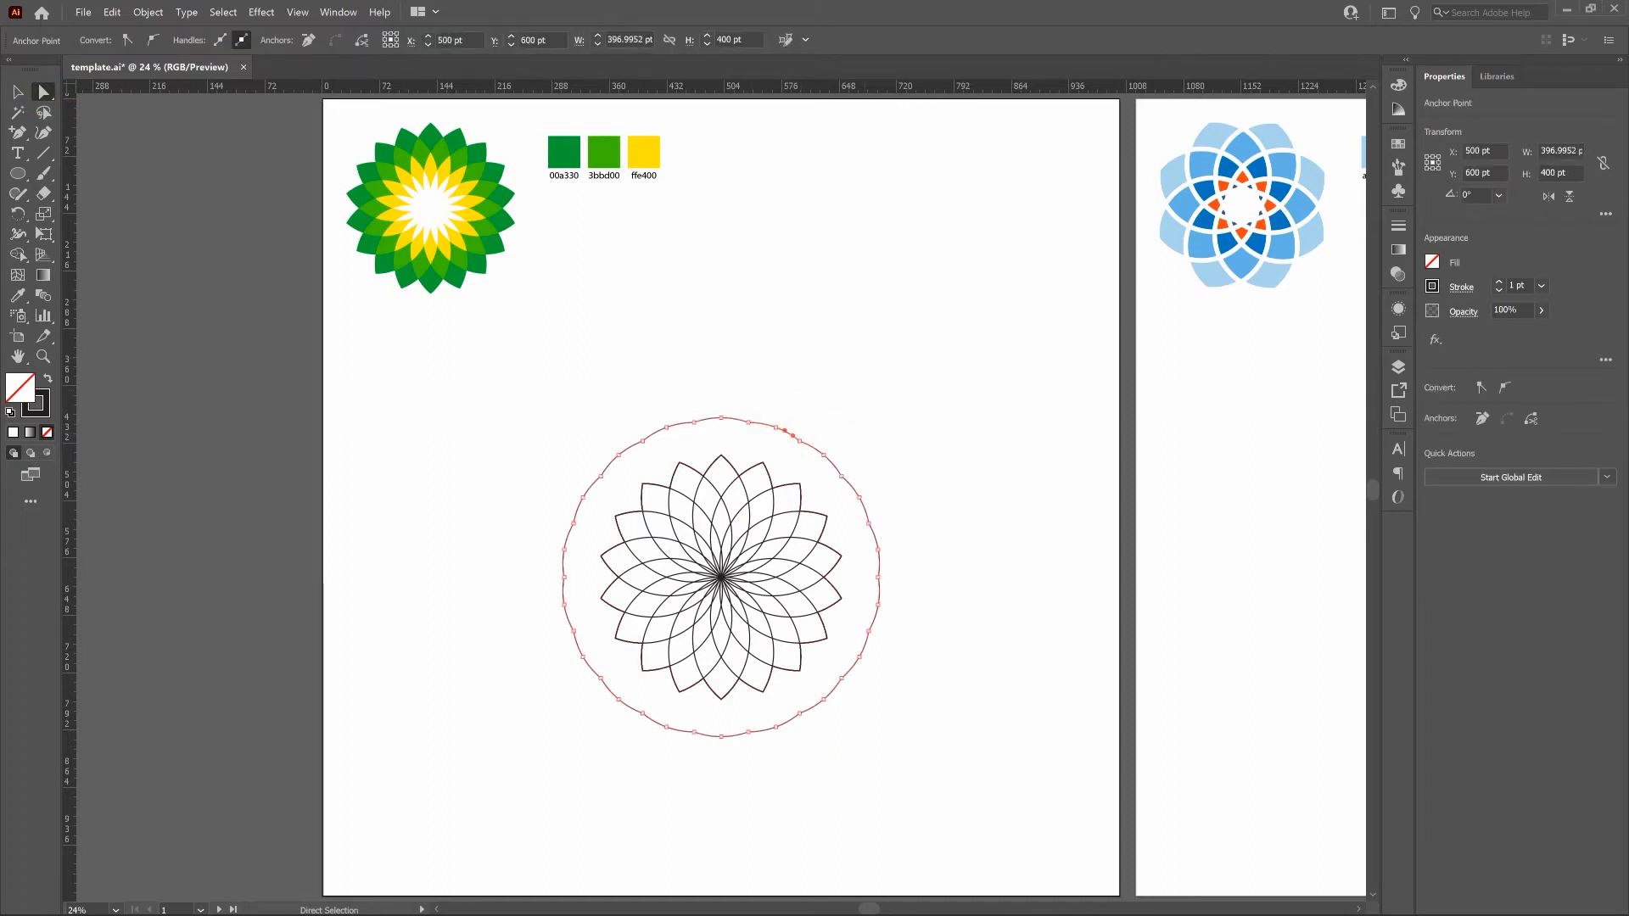
key(Delete)
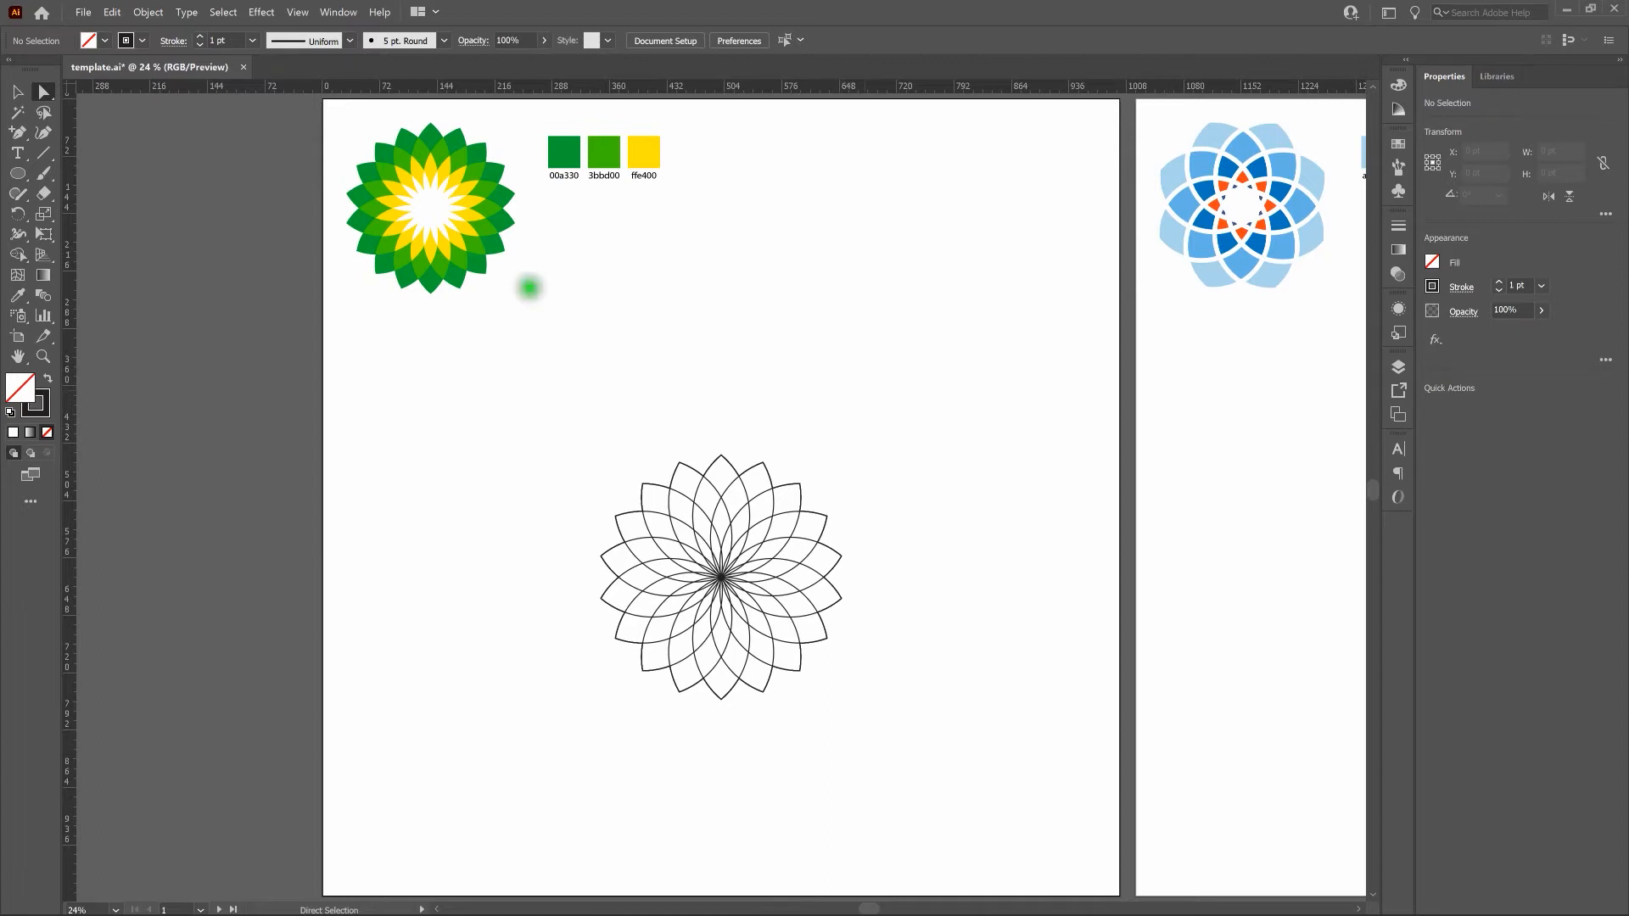
Select the whole flower and merge the small segments around its center into one shape with the Shape Builder tool.
click(18, 92)
drag(543, 422, 932, 729)
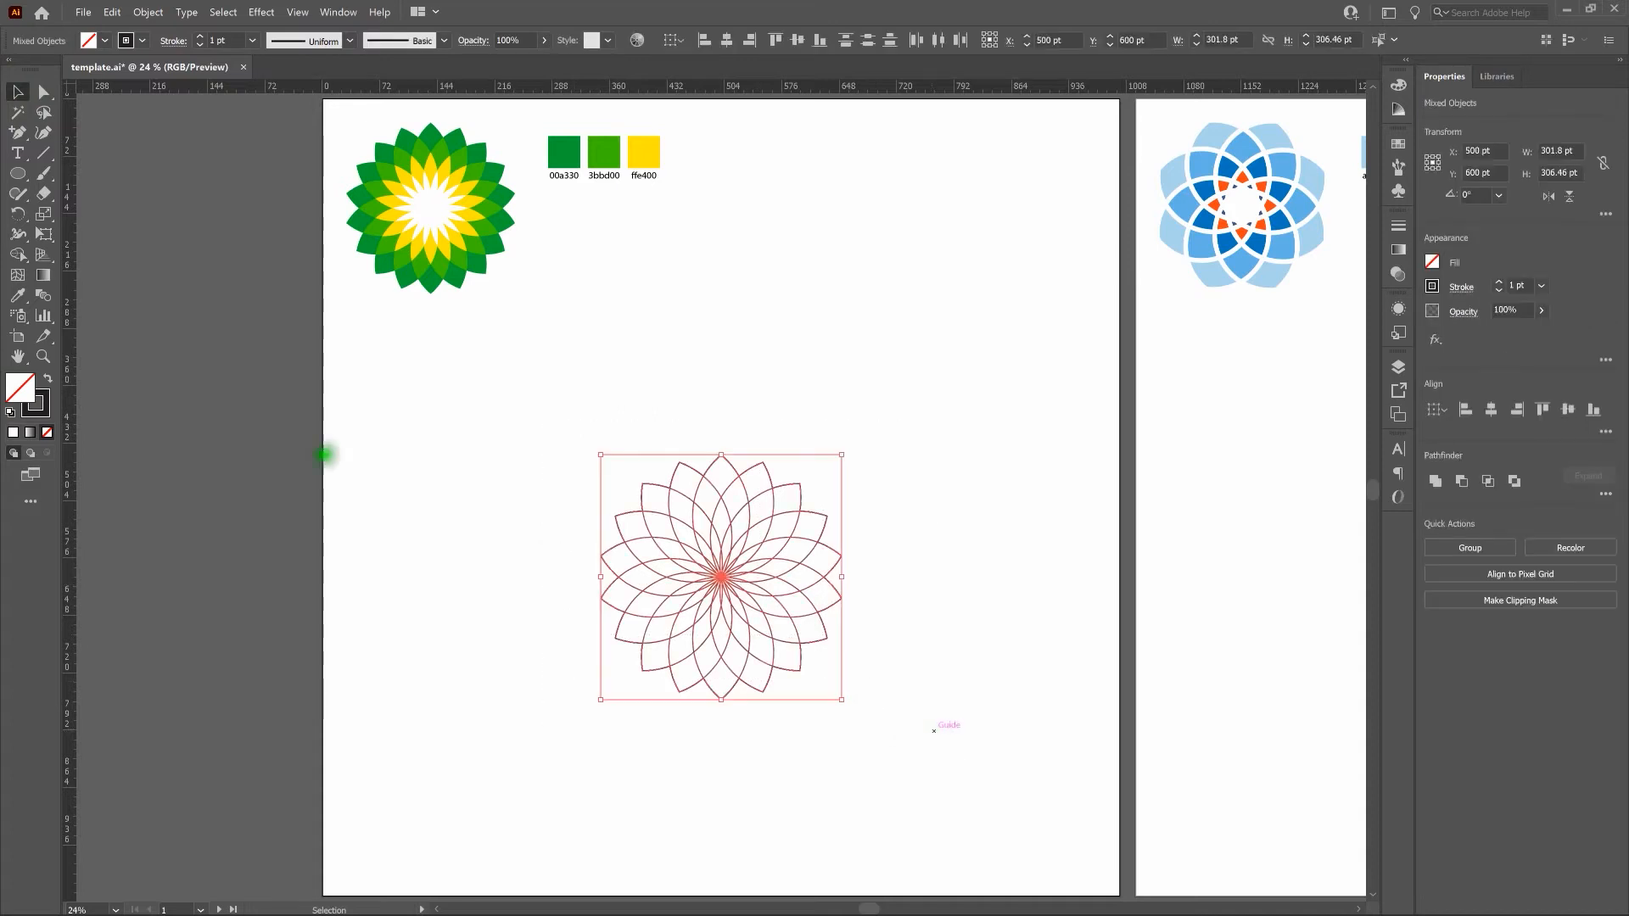
click(18, 254)
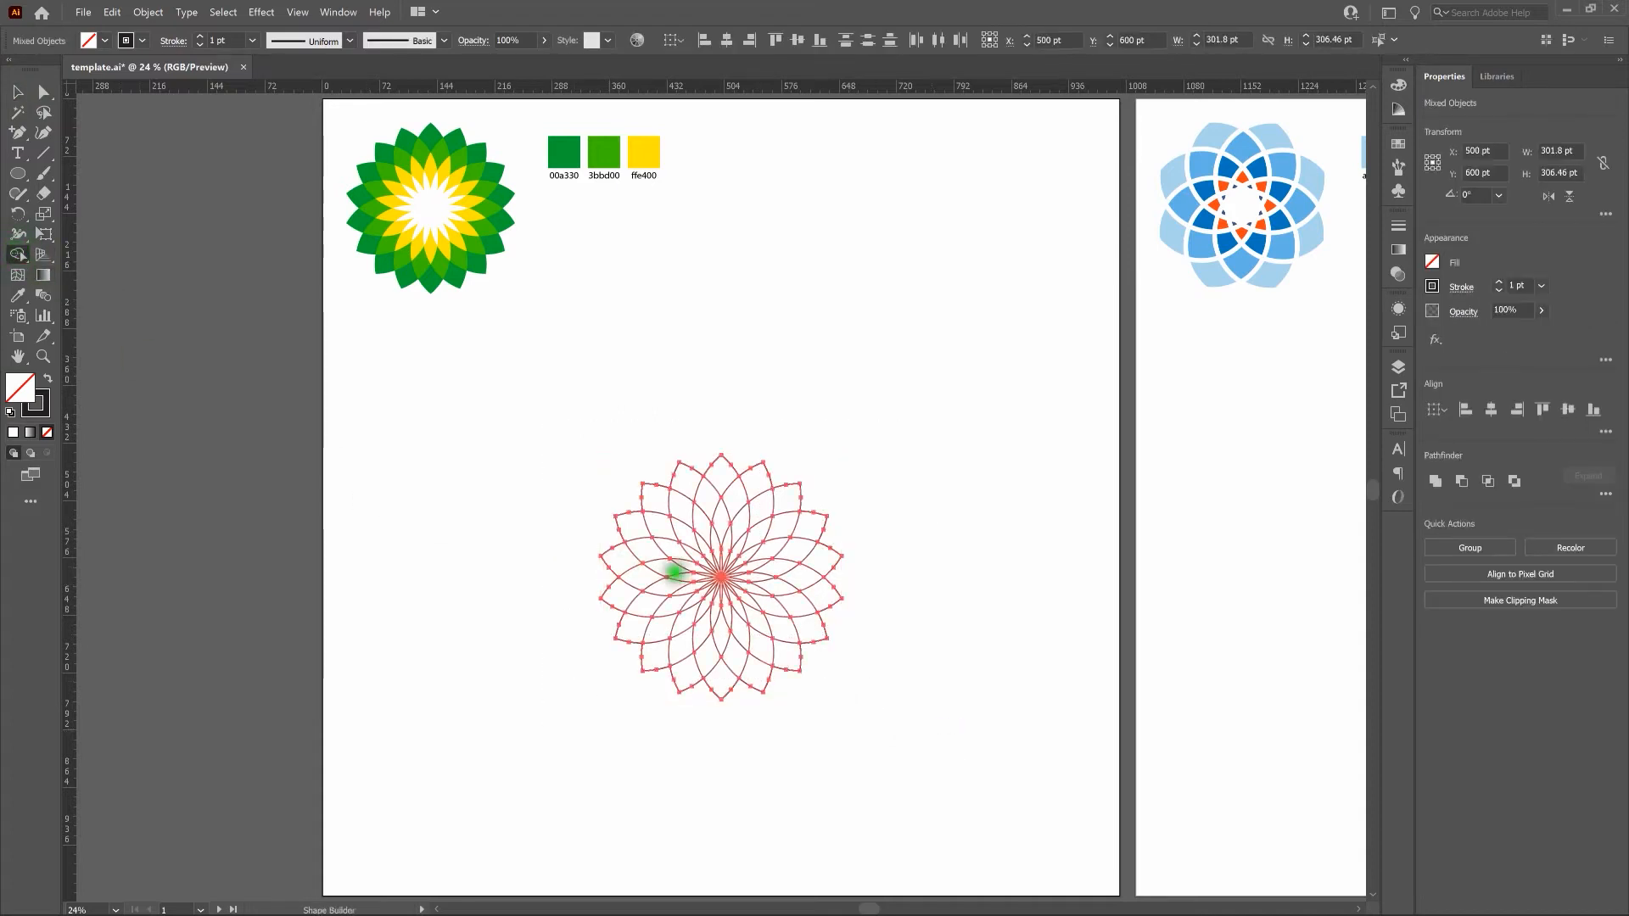
mouse_move(721, 555)
mouse_down()
mouse_move(708, 584)
mouse_move(727, 579)
mouse_move(722, 557)
mouse_up()
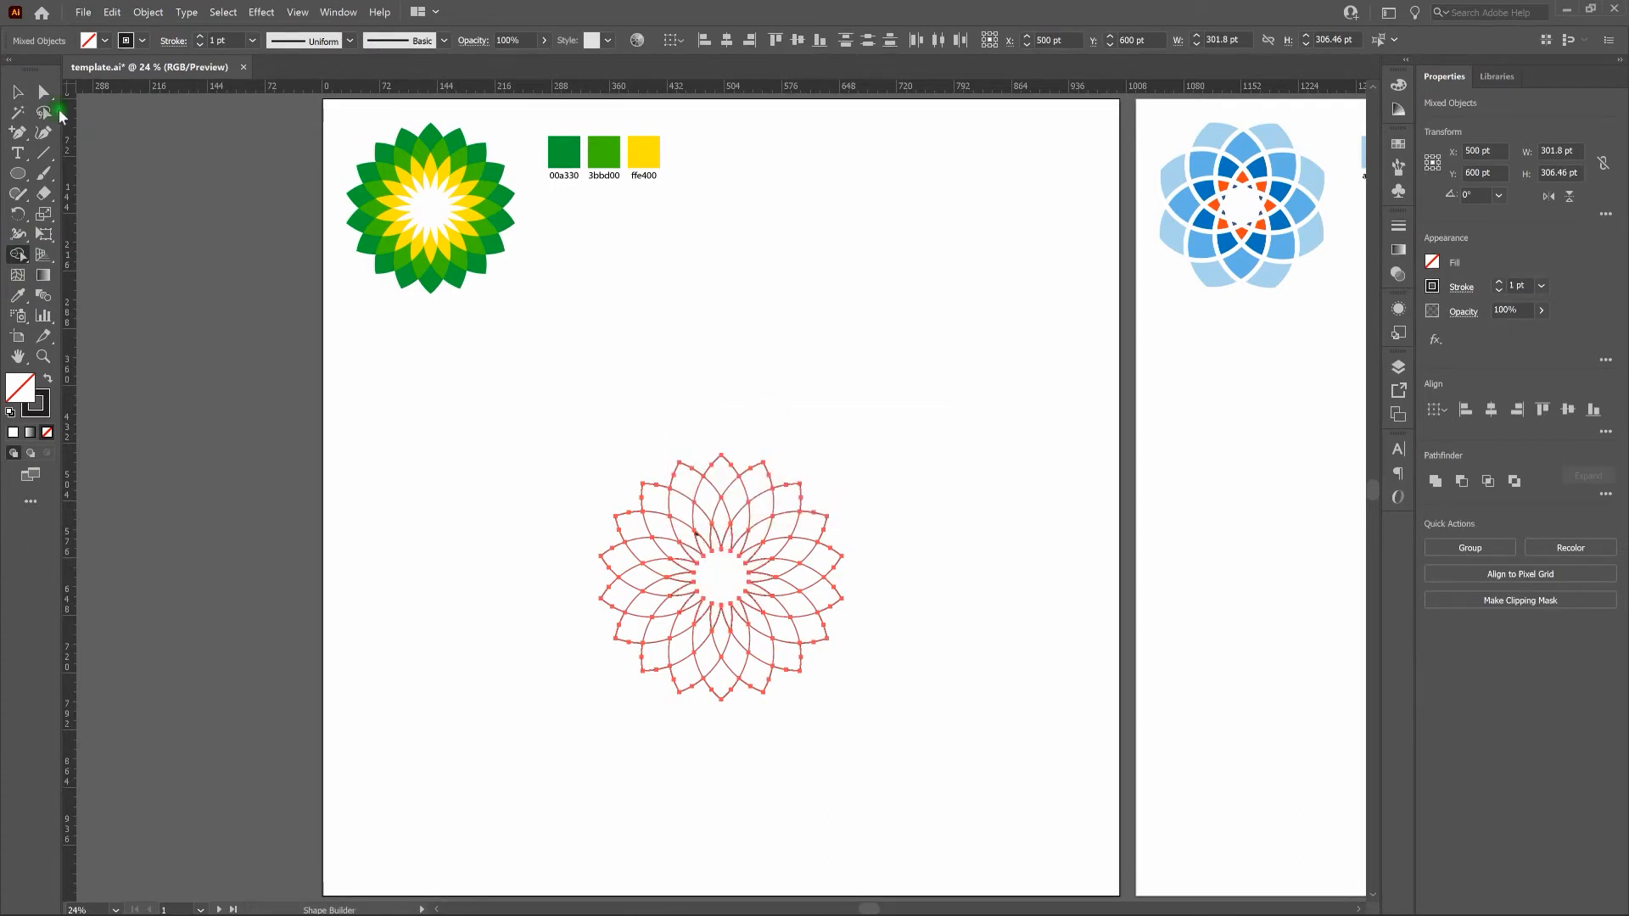
Select the whole flower and turn each outermost petal tip into its own shape with the Shape Builder tool.
key(v)
click(832, 372)
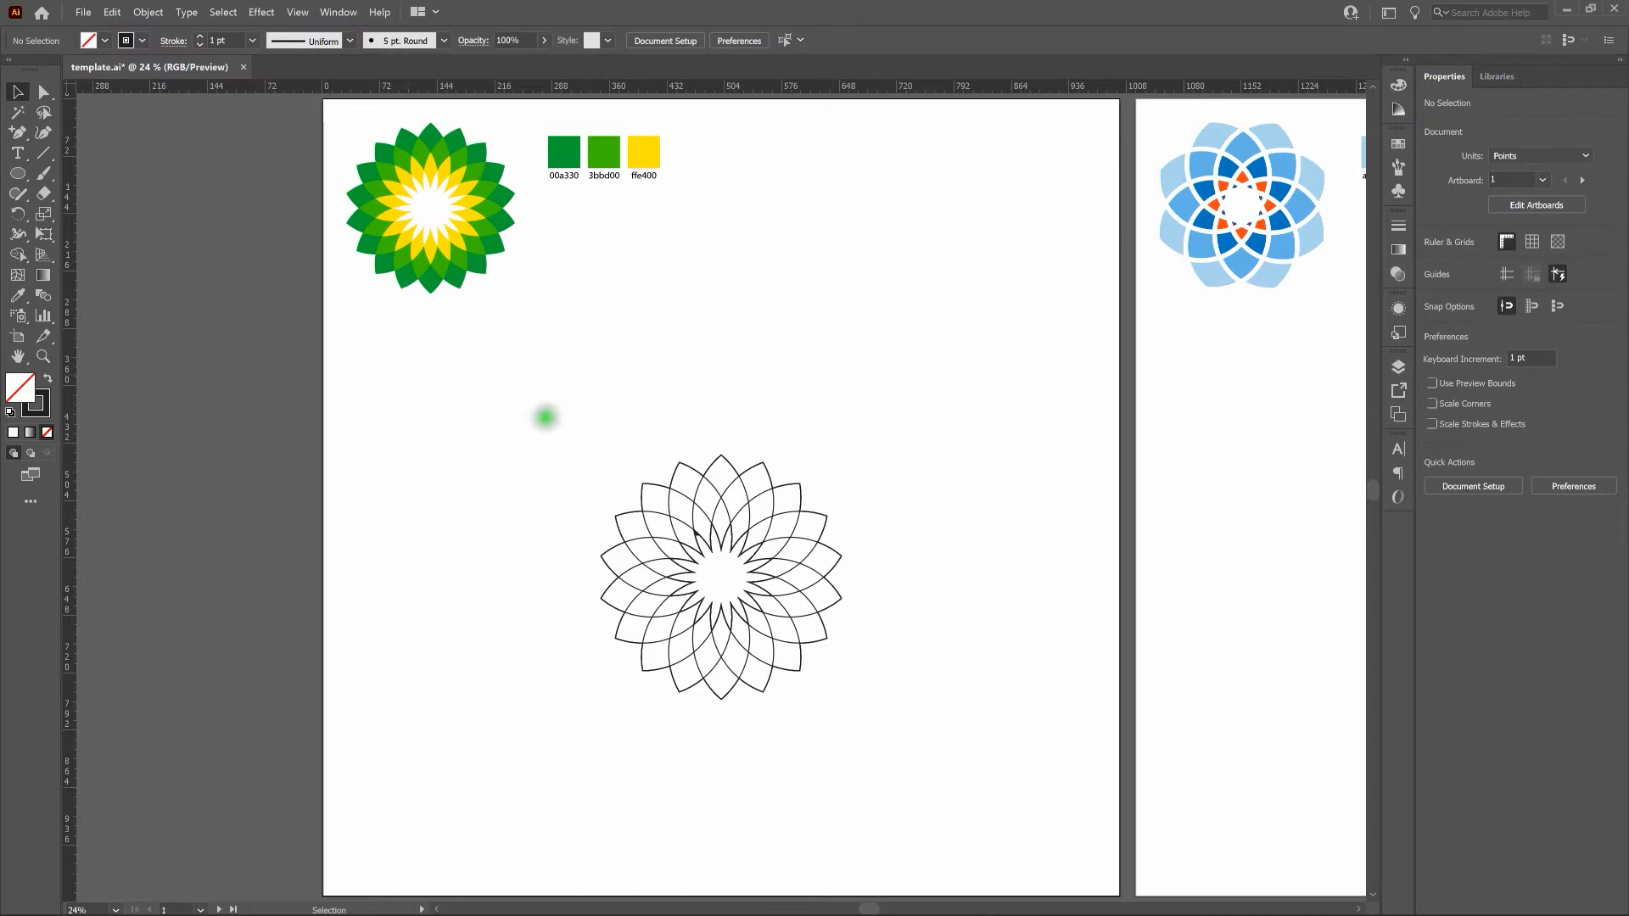
drag(543, 412, 903, 727)
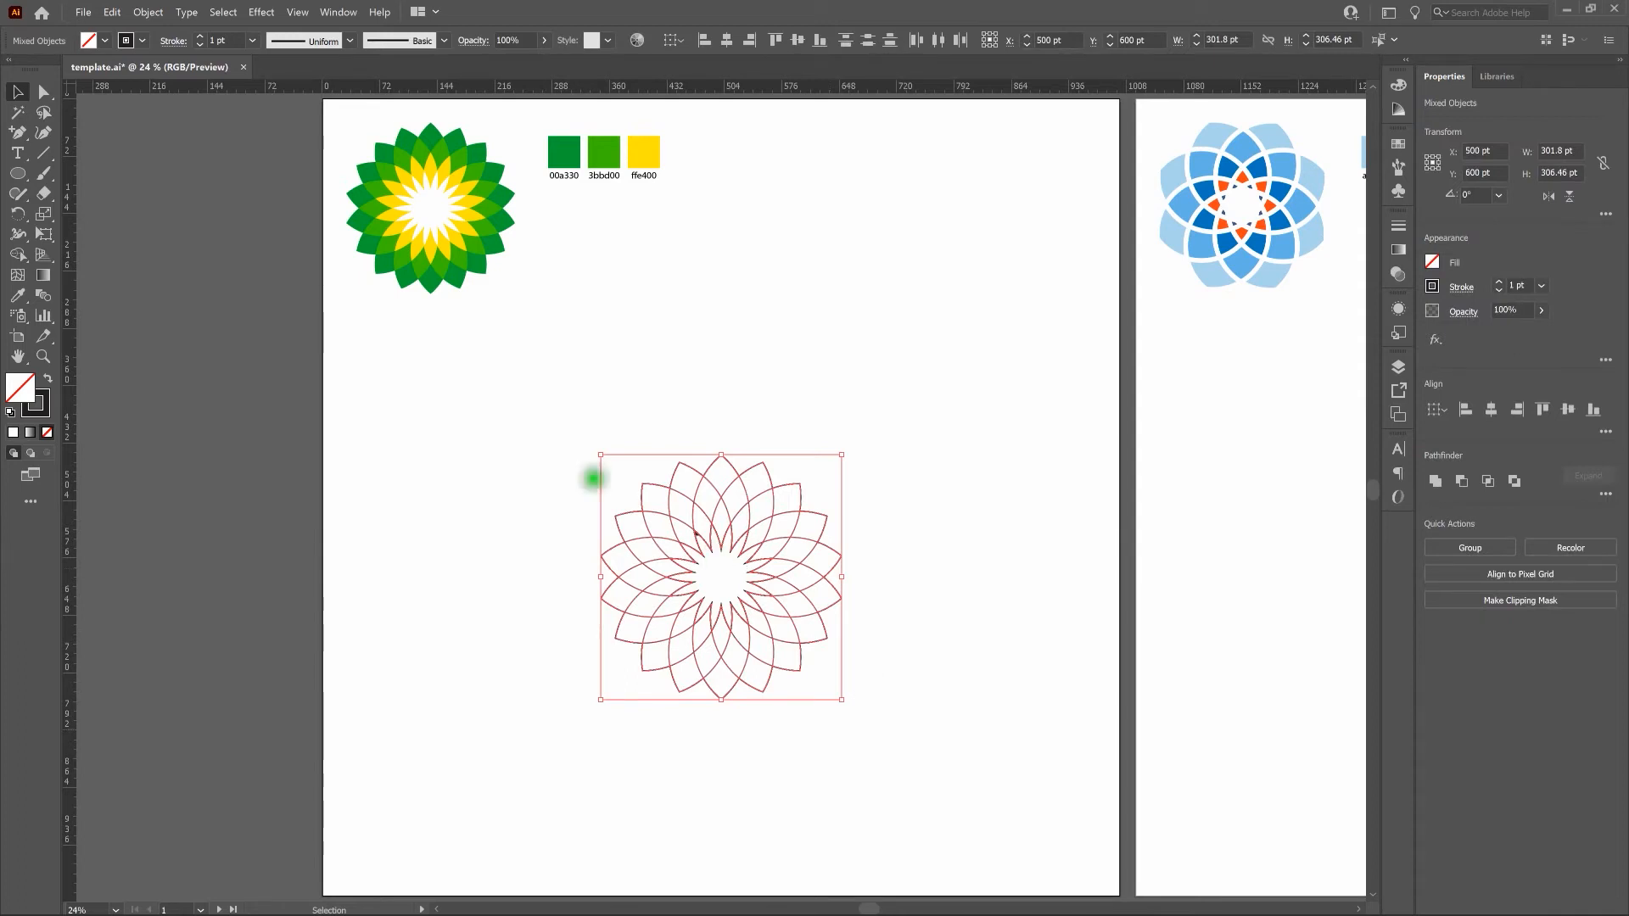
click(17, 254)
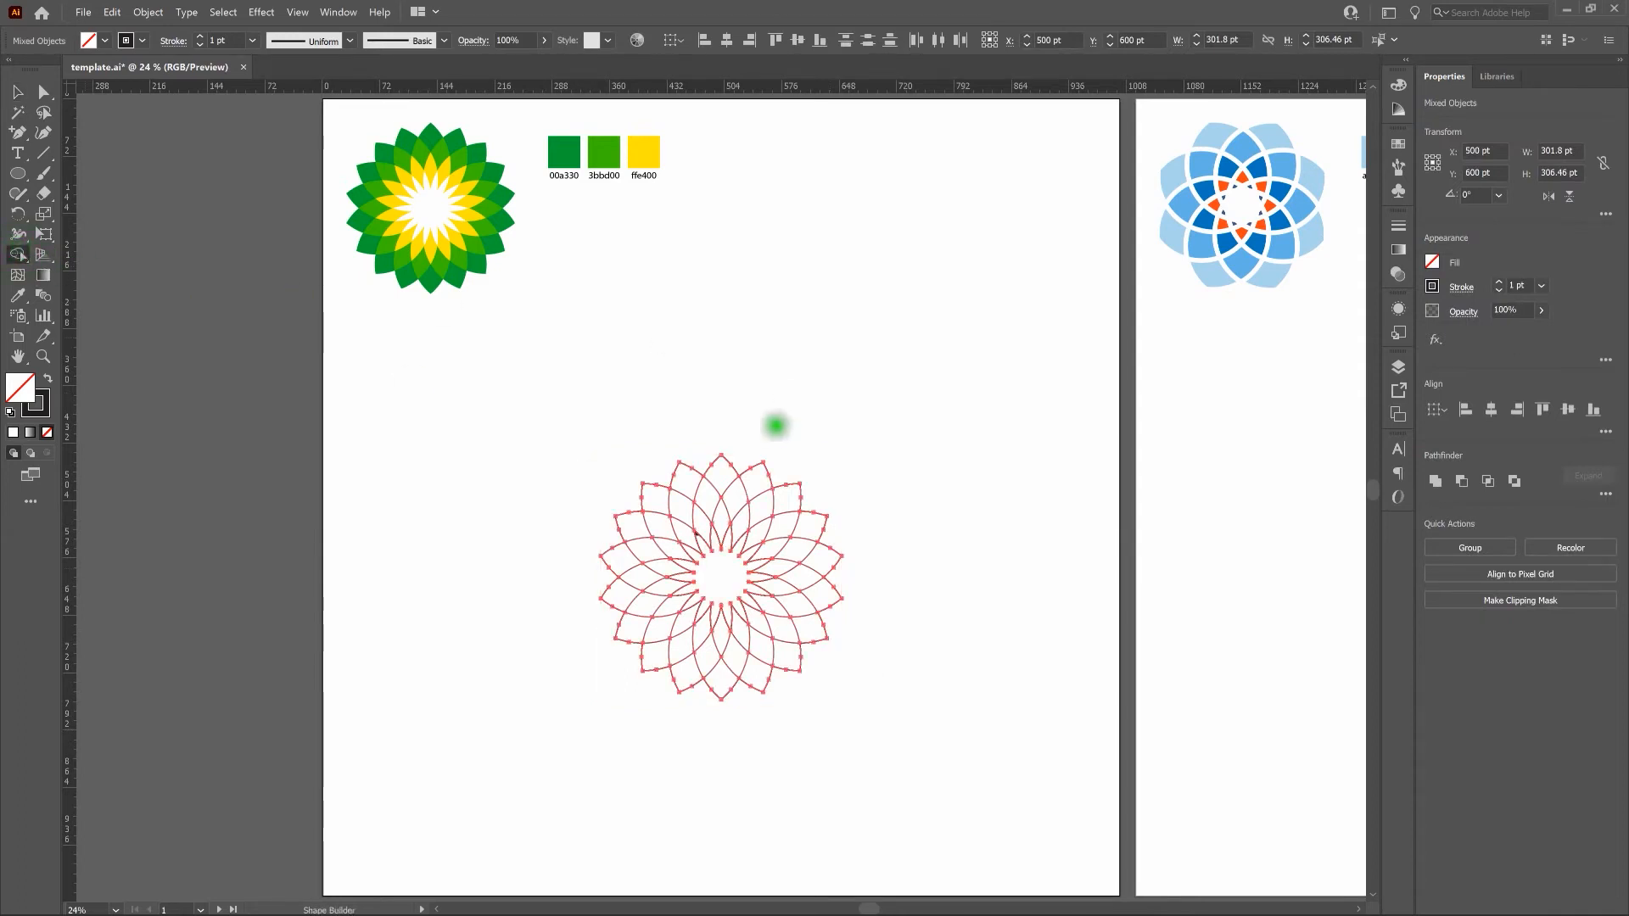
mouse_move(738, 454)
mouse_down()
mouse_move(654, 472)
mouse_move(614, 506)
mouse_move(606, 585)
mouse_move(587, 589)
mouse_move(621, 644)
mouse_move(687, 676)
mouse_move(771, 676)
mouse_move(834, 602)
mouse_move(829, 531)
mouse_move(762, 464)
mouse_up()
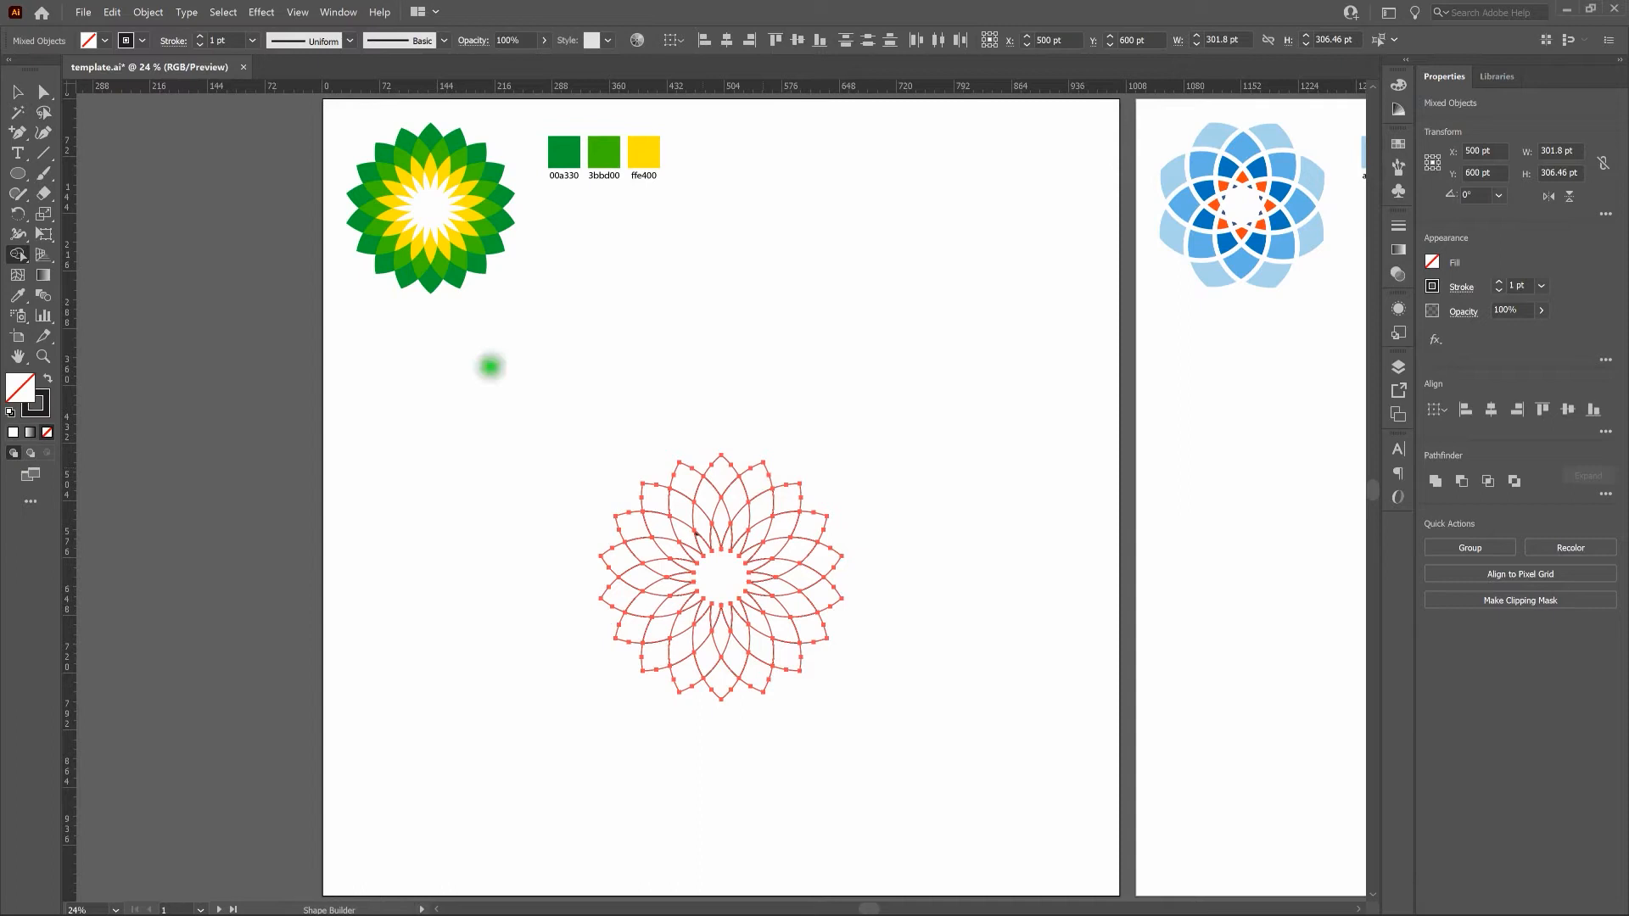
click(17, 91)
key(v)
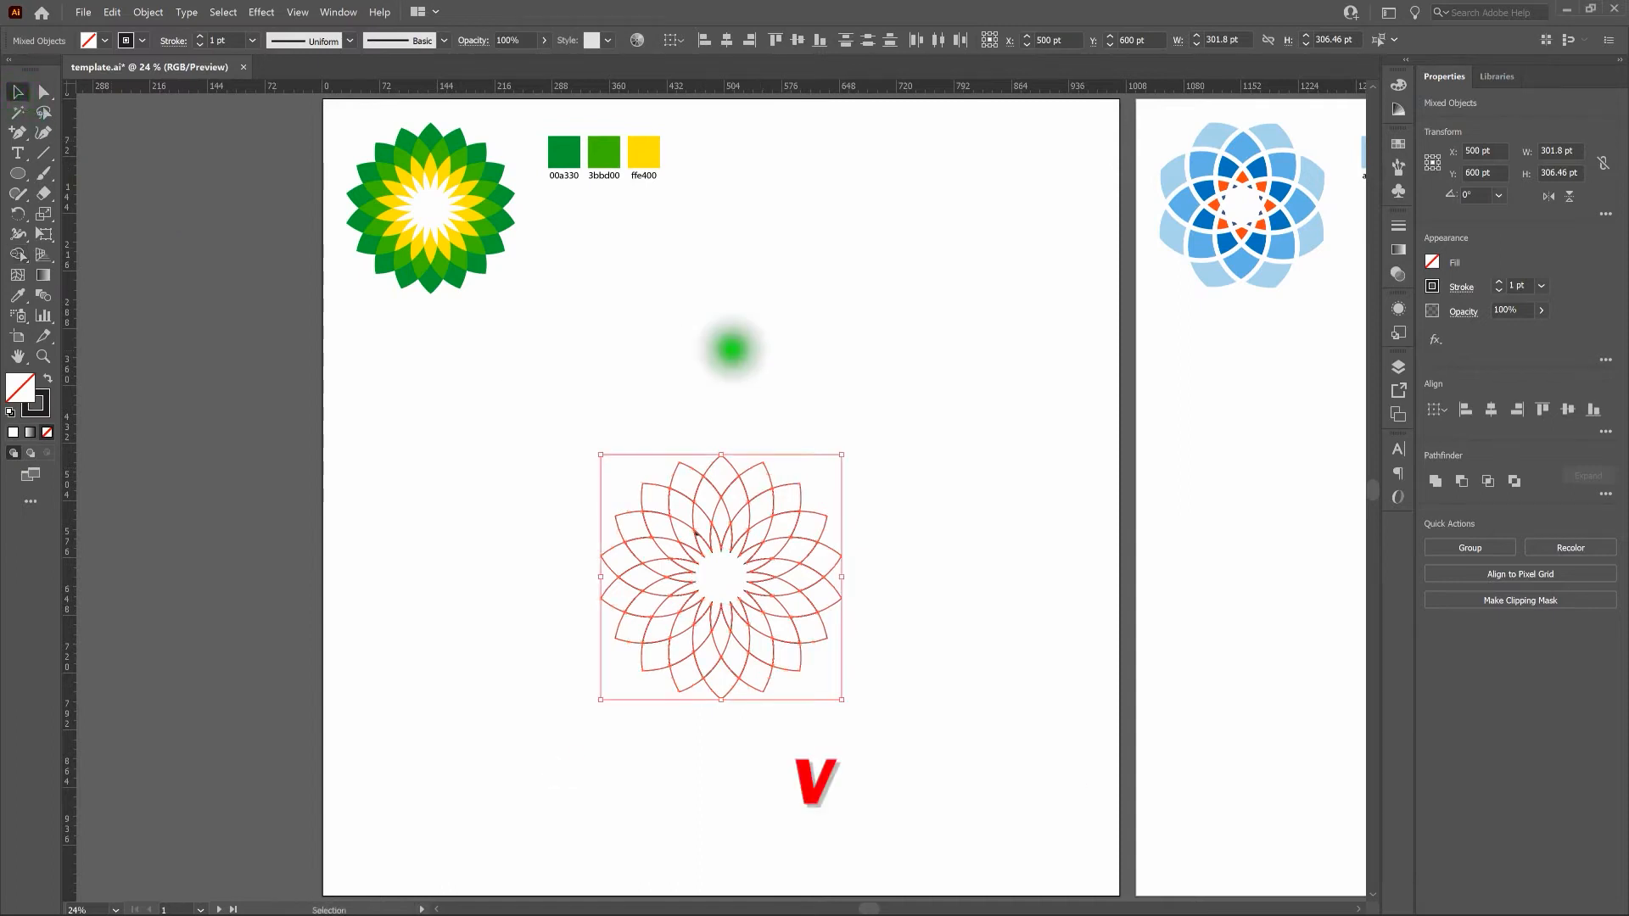
click(729, 349)
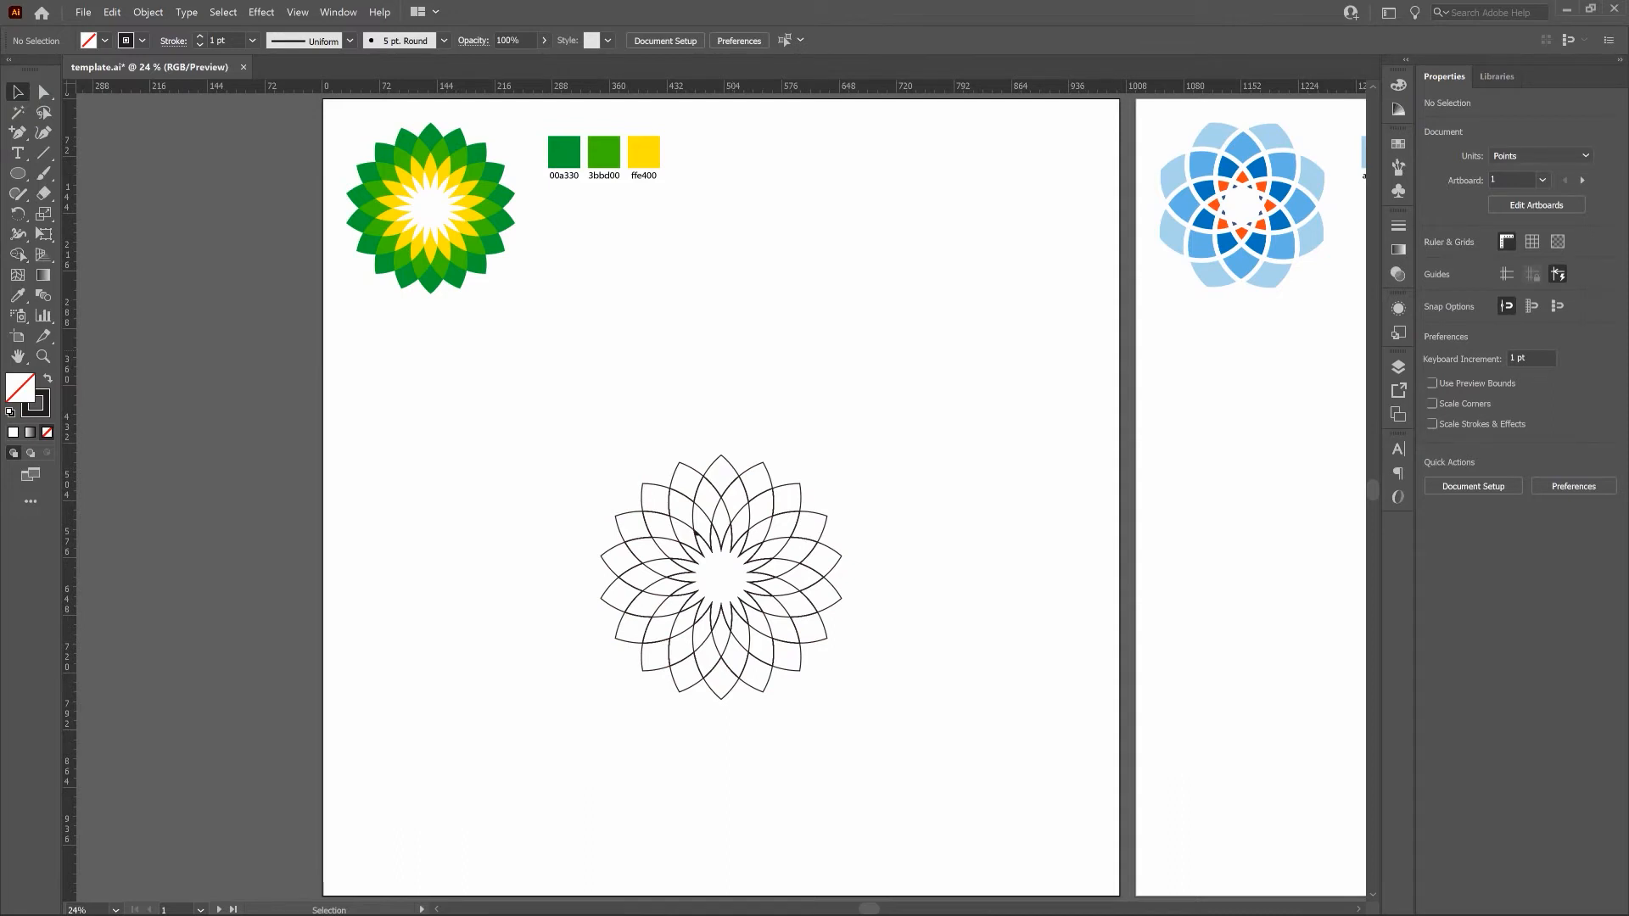
Select all the outermost petal tips around the flower and fill them with the dark green color 00a330.
click(711, 465)
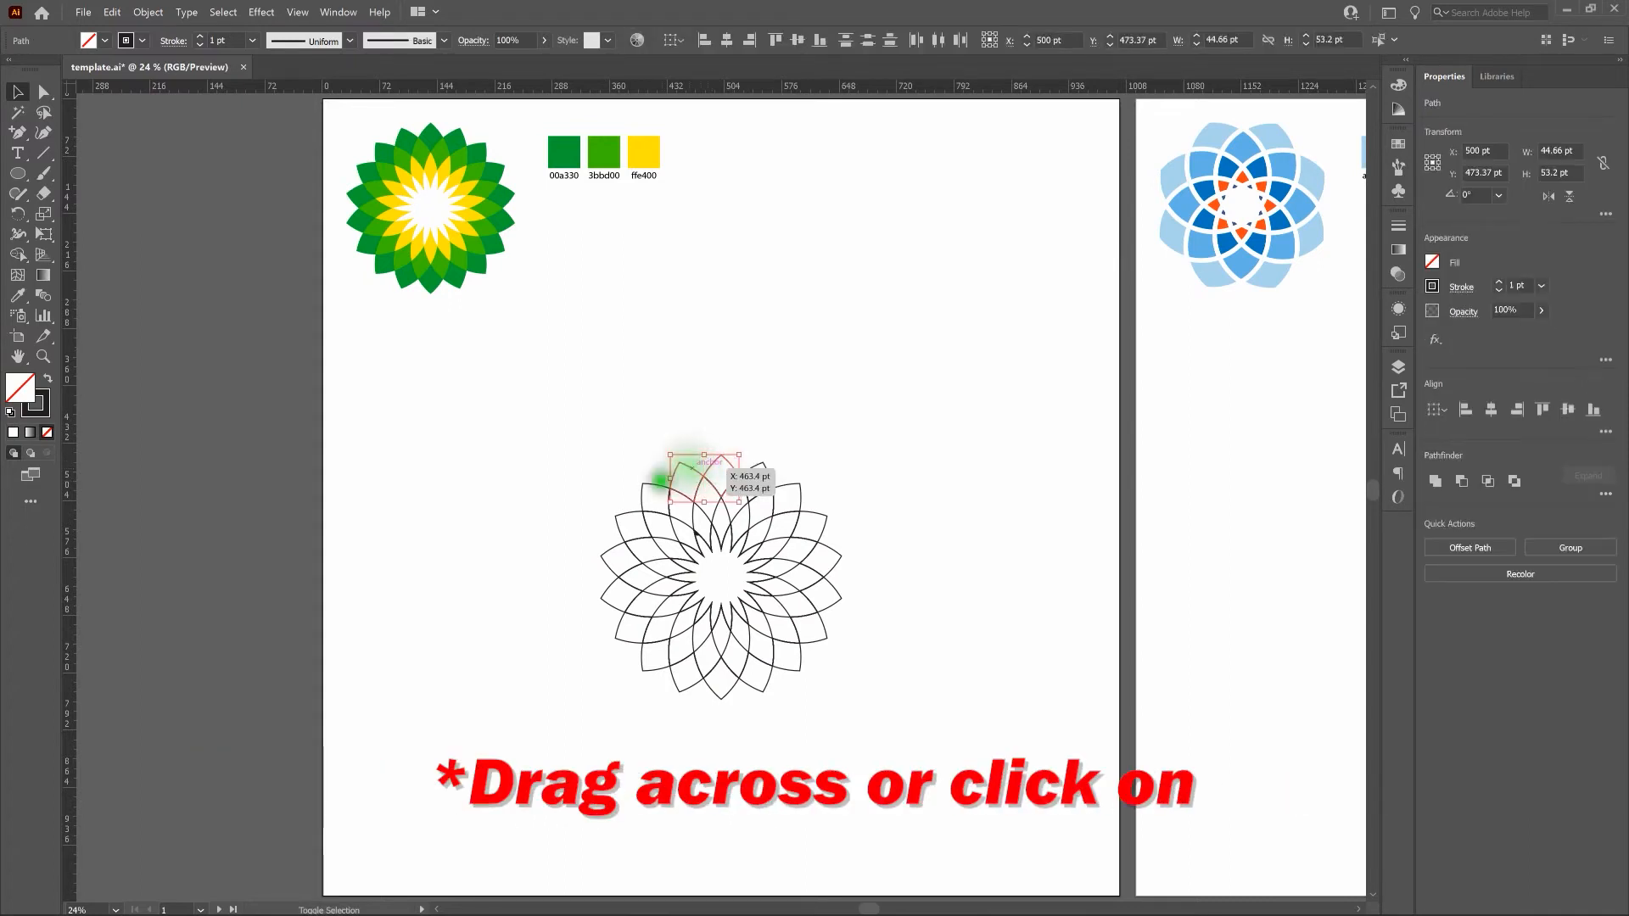
shift+click(611, 547)
shift+click(604, 572)
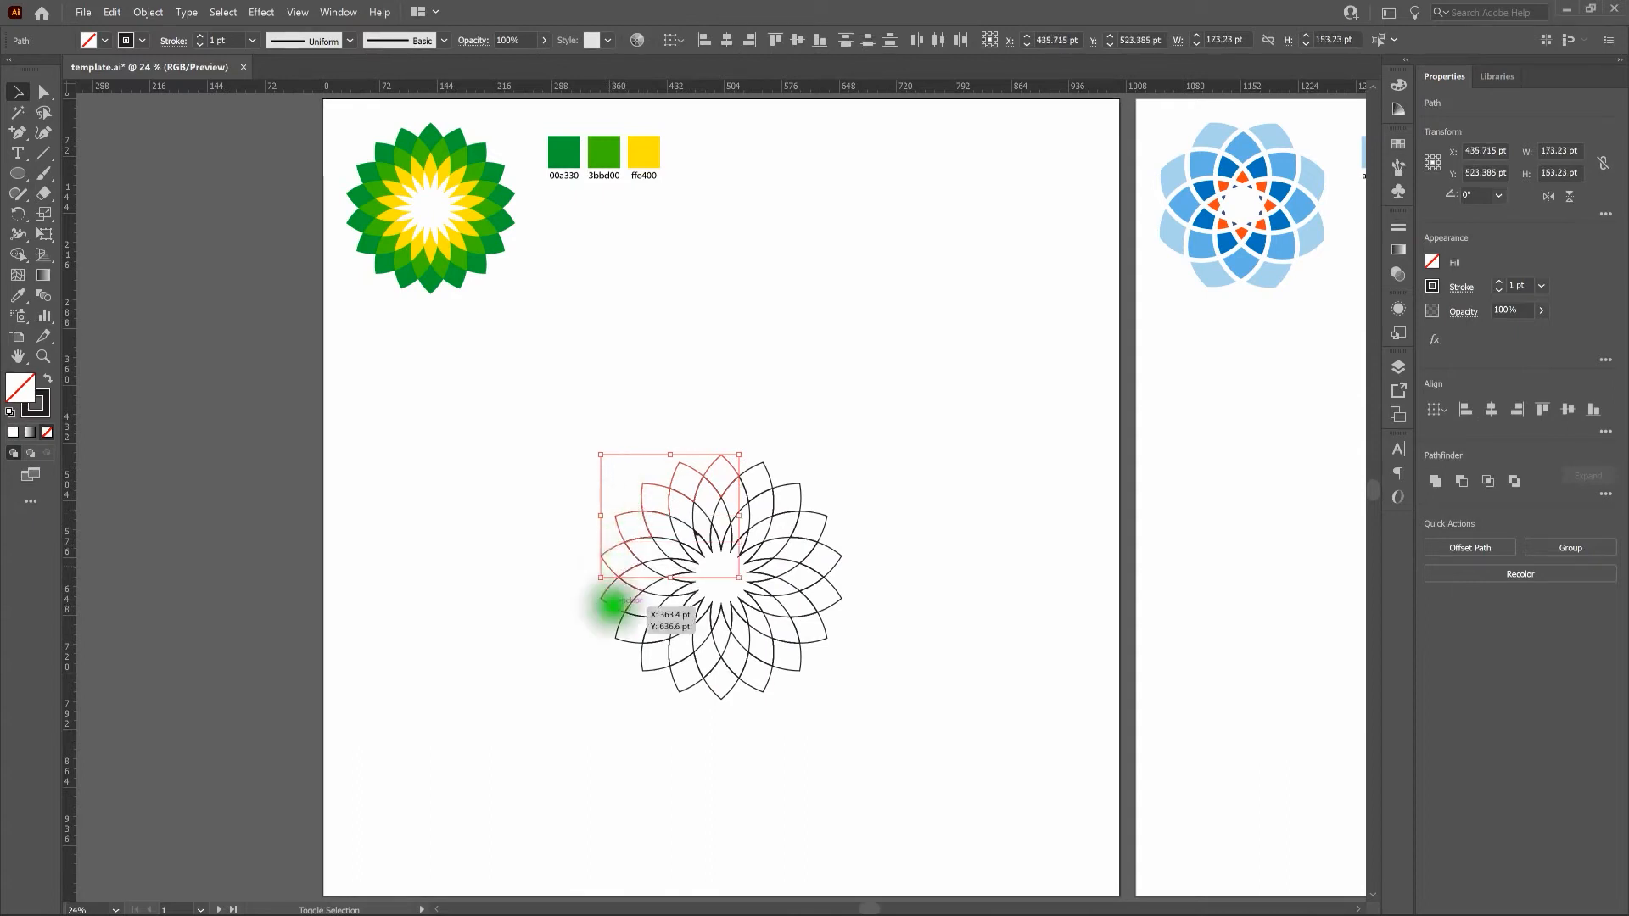
shift+click(746, 681)
shift+click(838, 564)
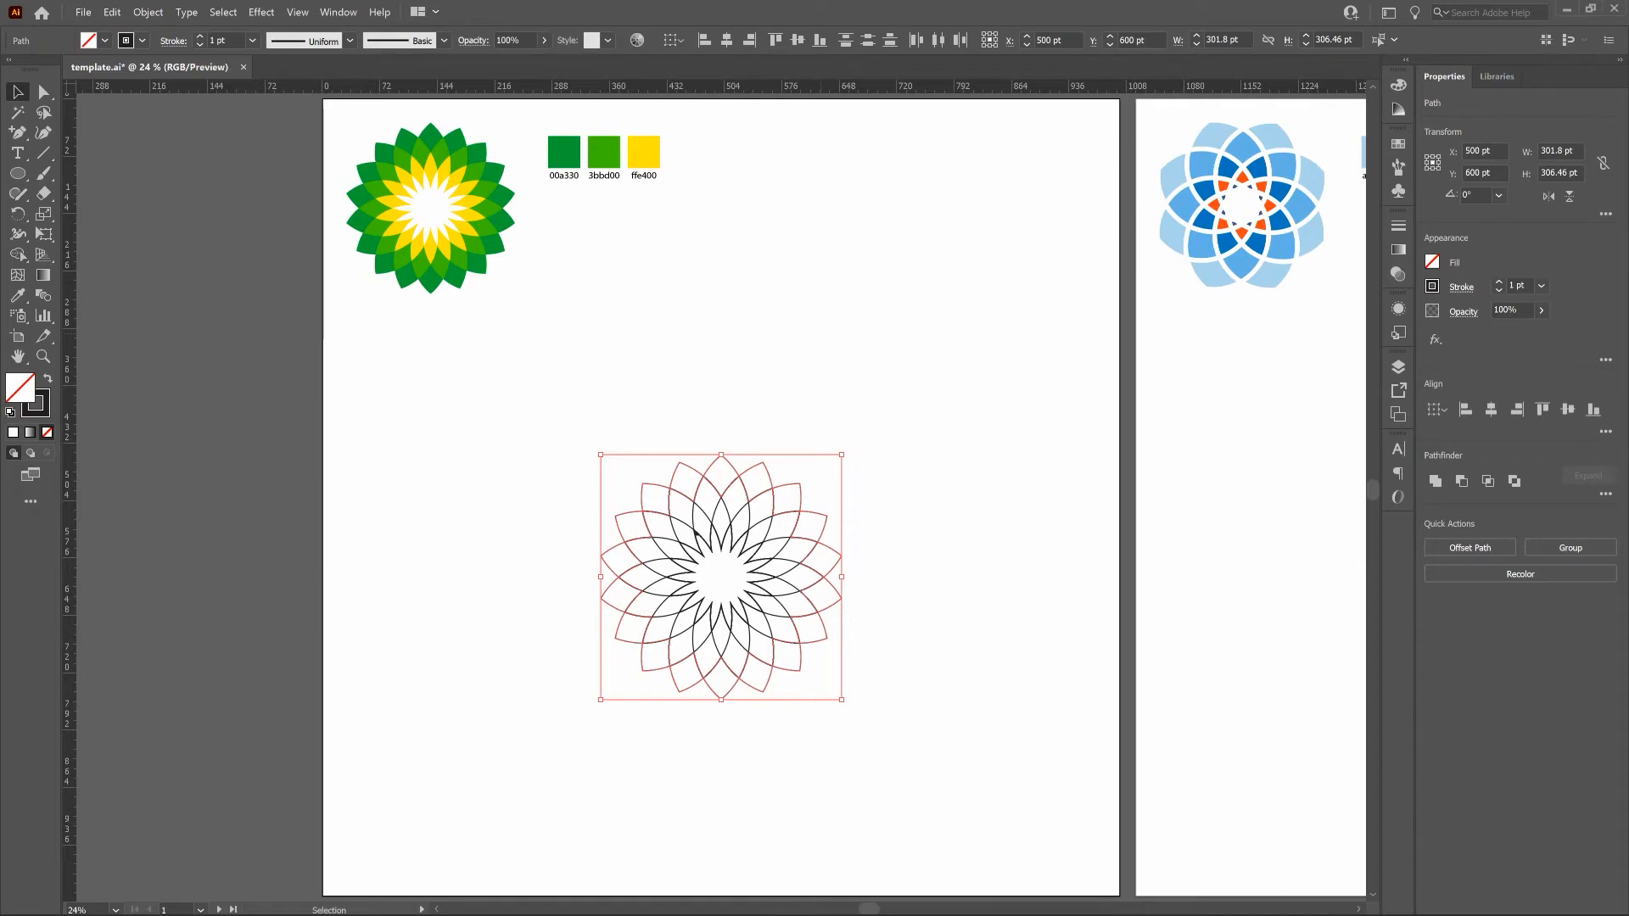
double_click(15, 391)
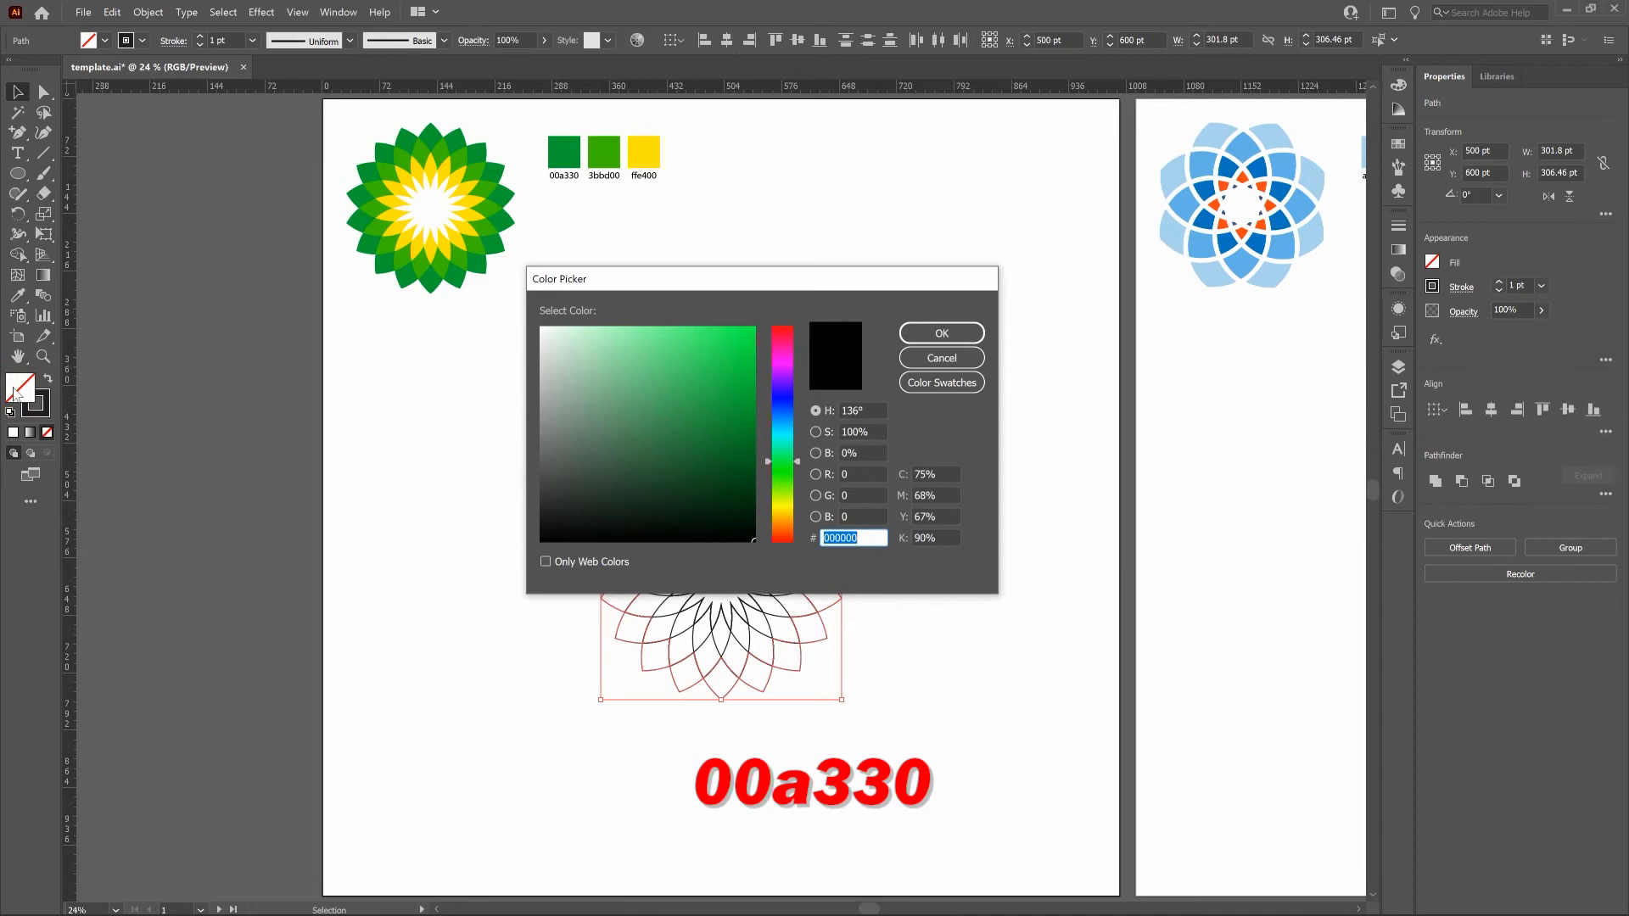
text(00a)
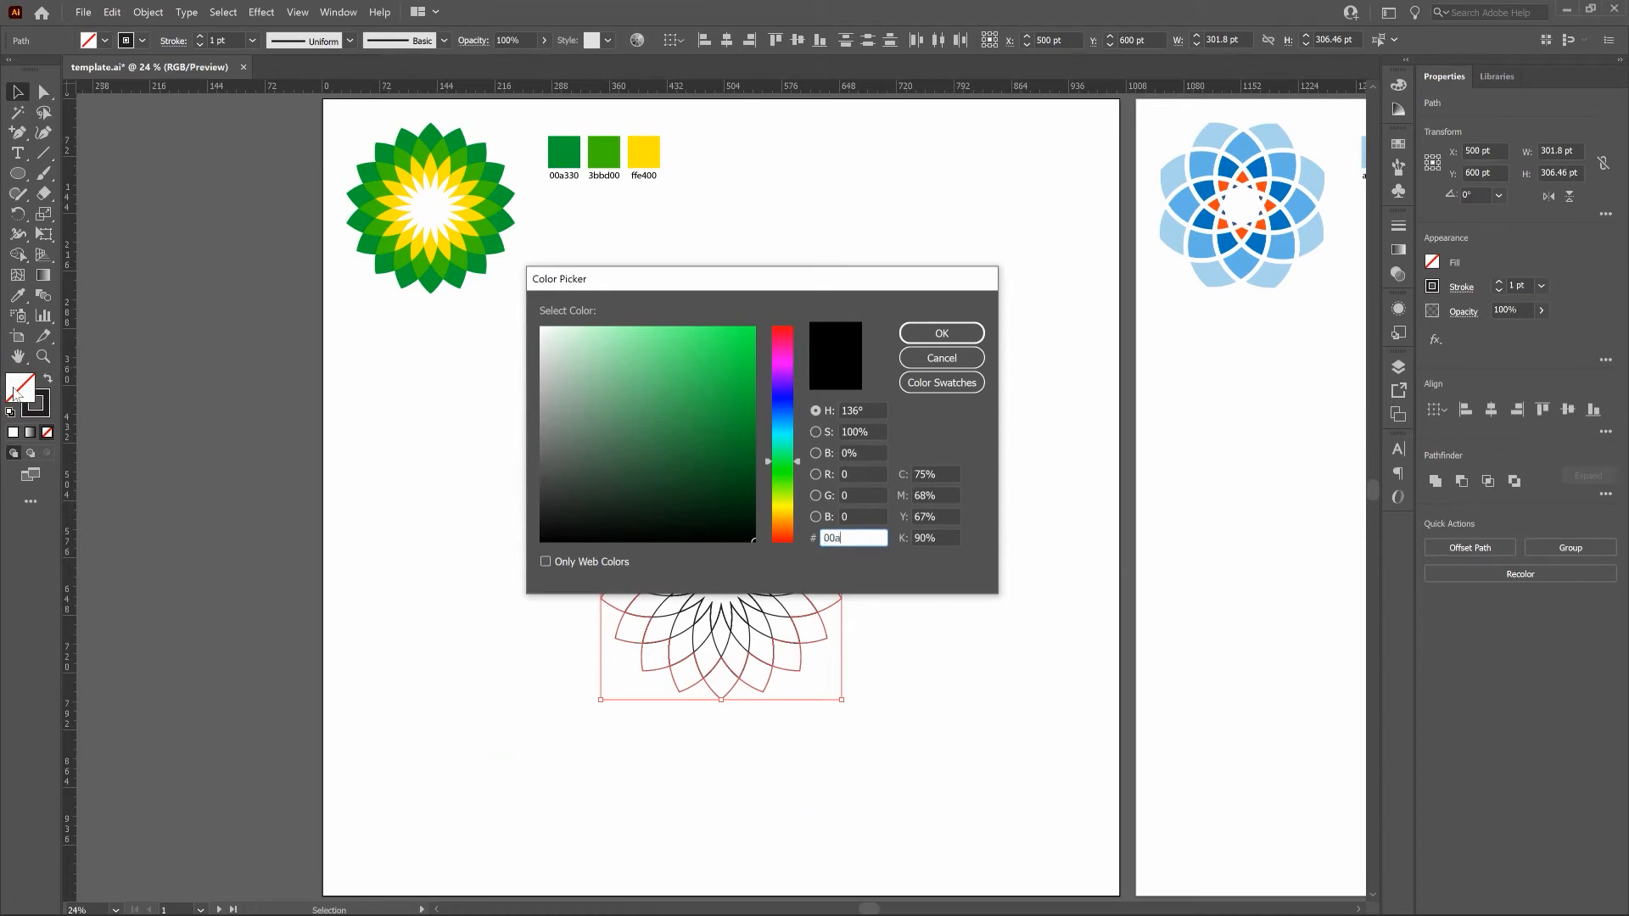
text(330)
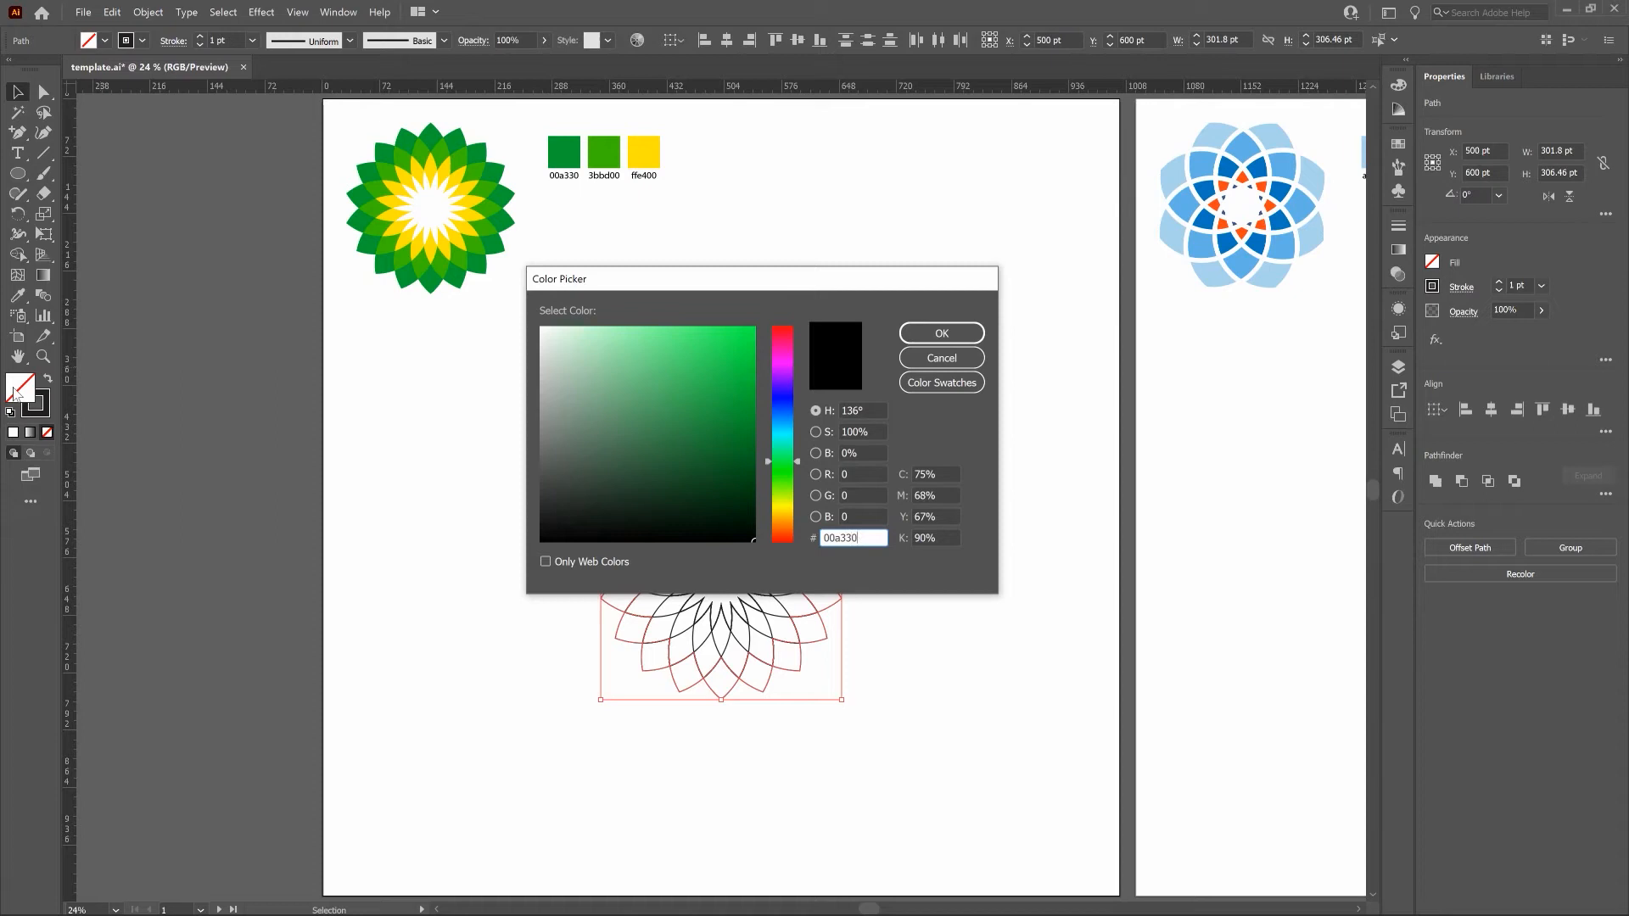
click(968, 334)
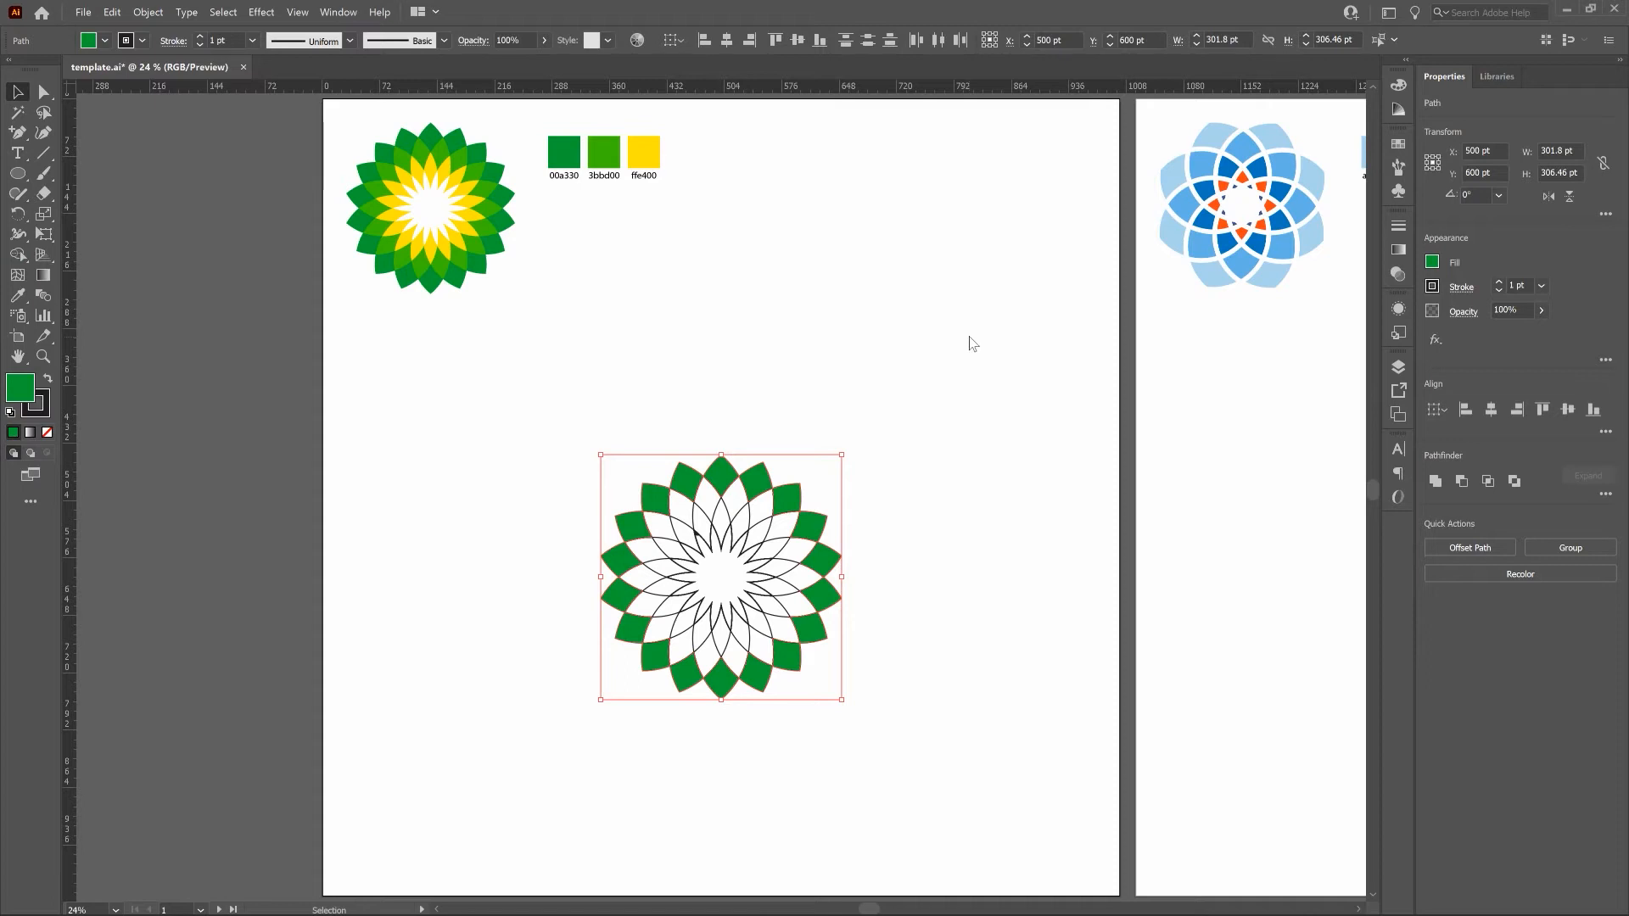
Remove the stroke from the dark green petal tips and lock them.
click(36, 408)
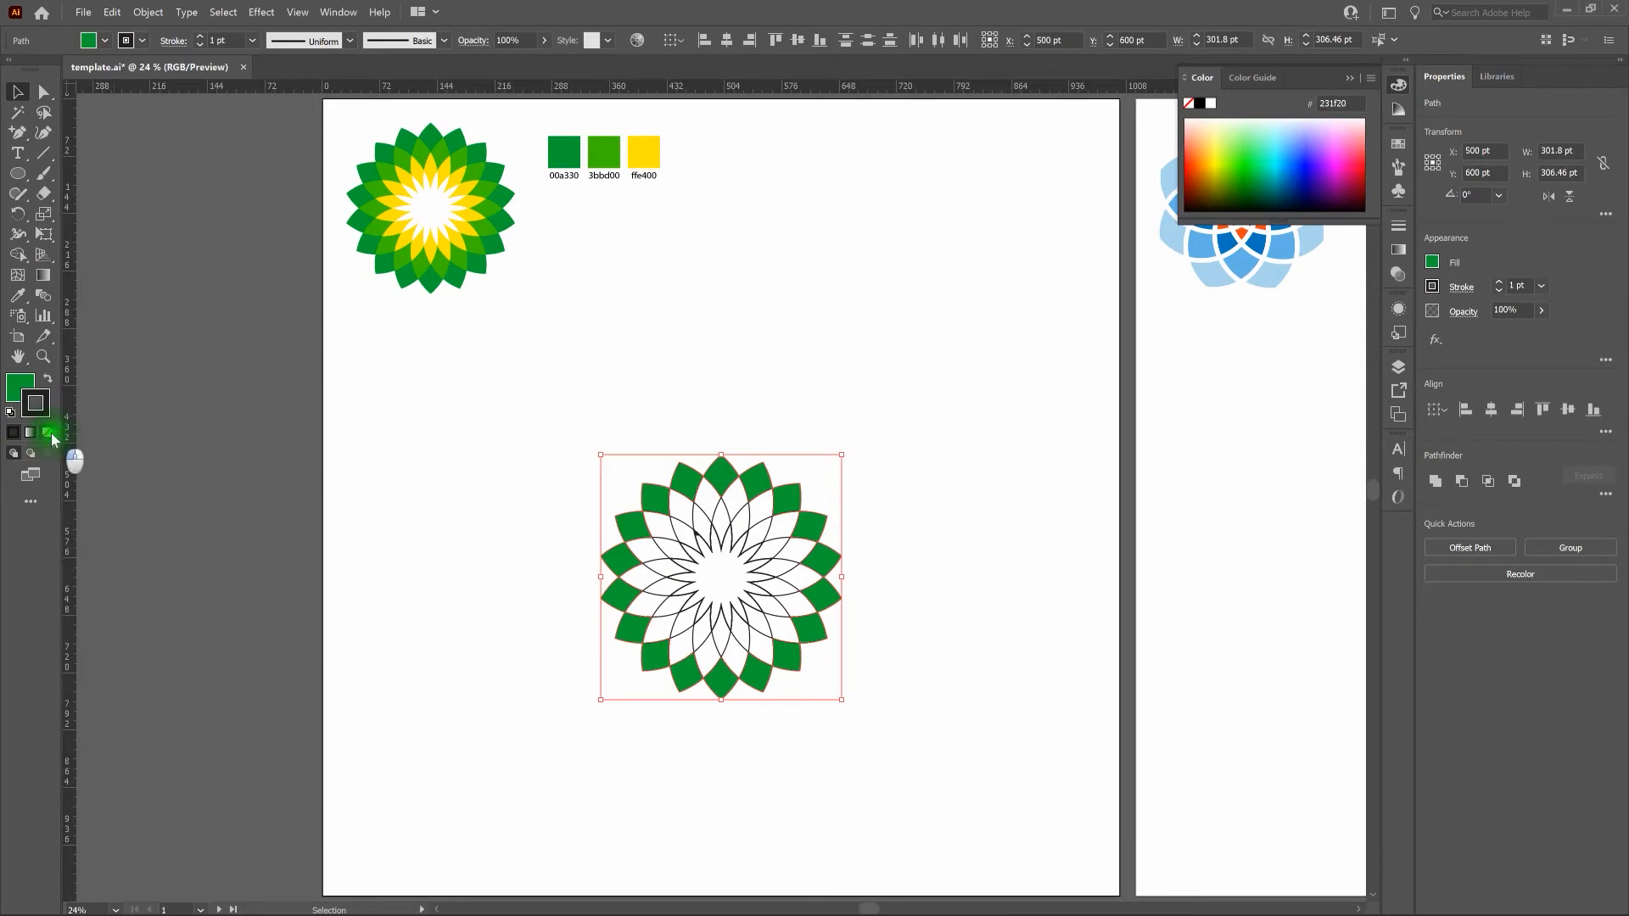
click(49, 433)
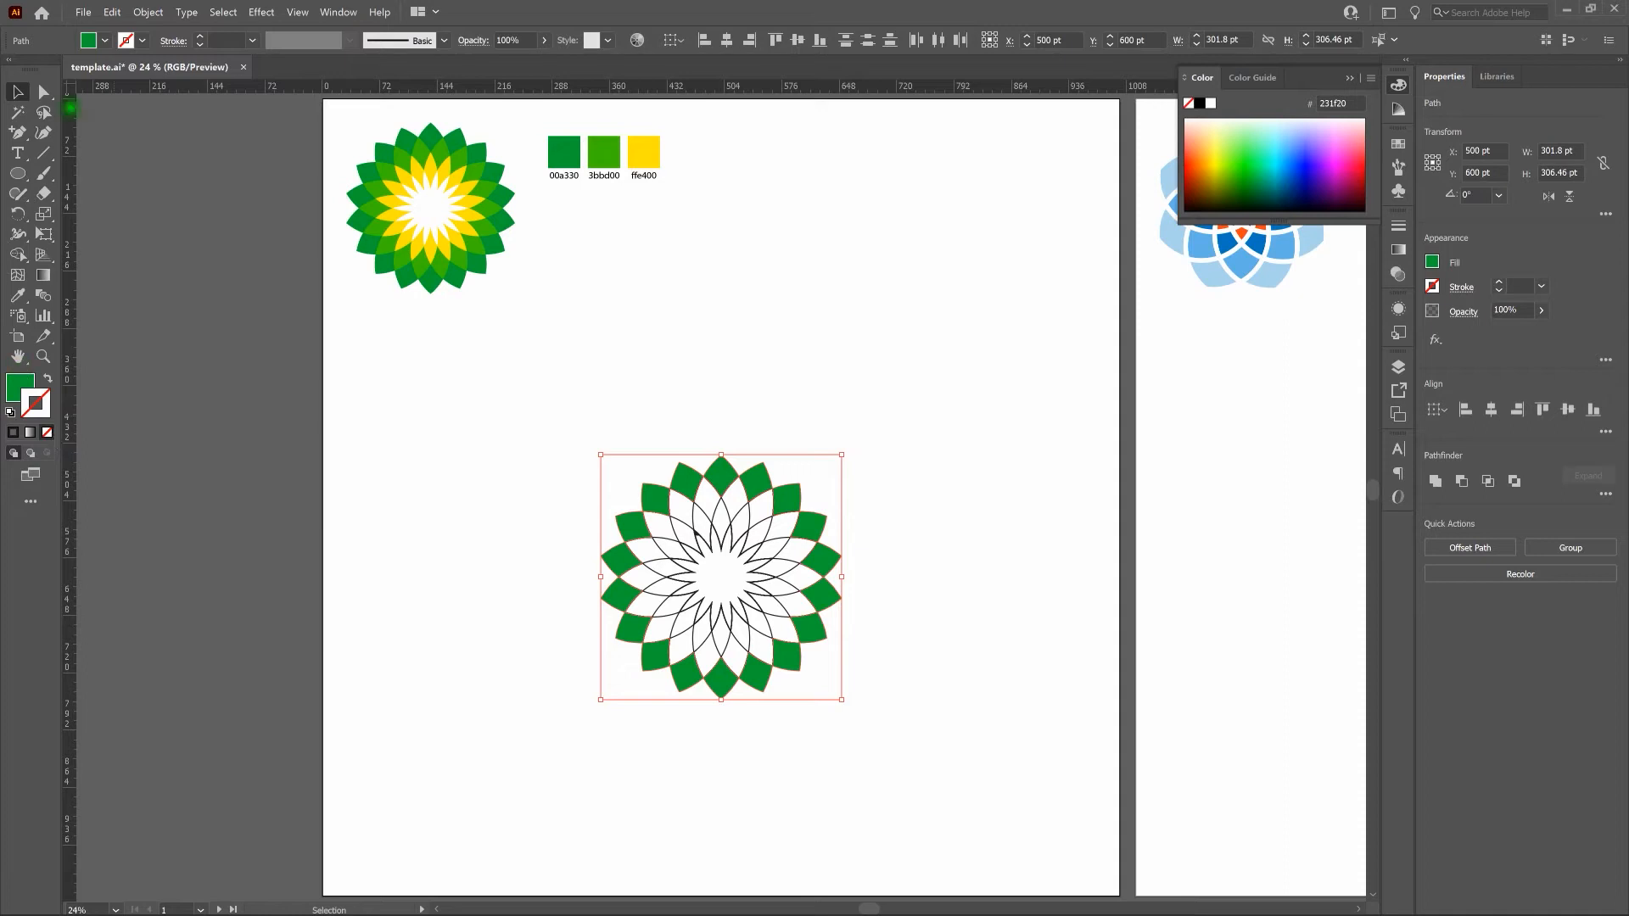
click(156, 12)
mouse_move(200, 113)
click(380, 113)
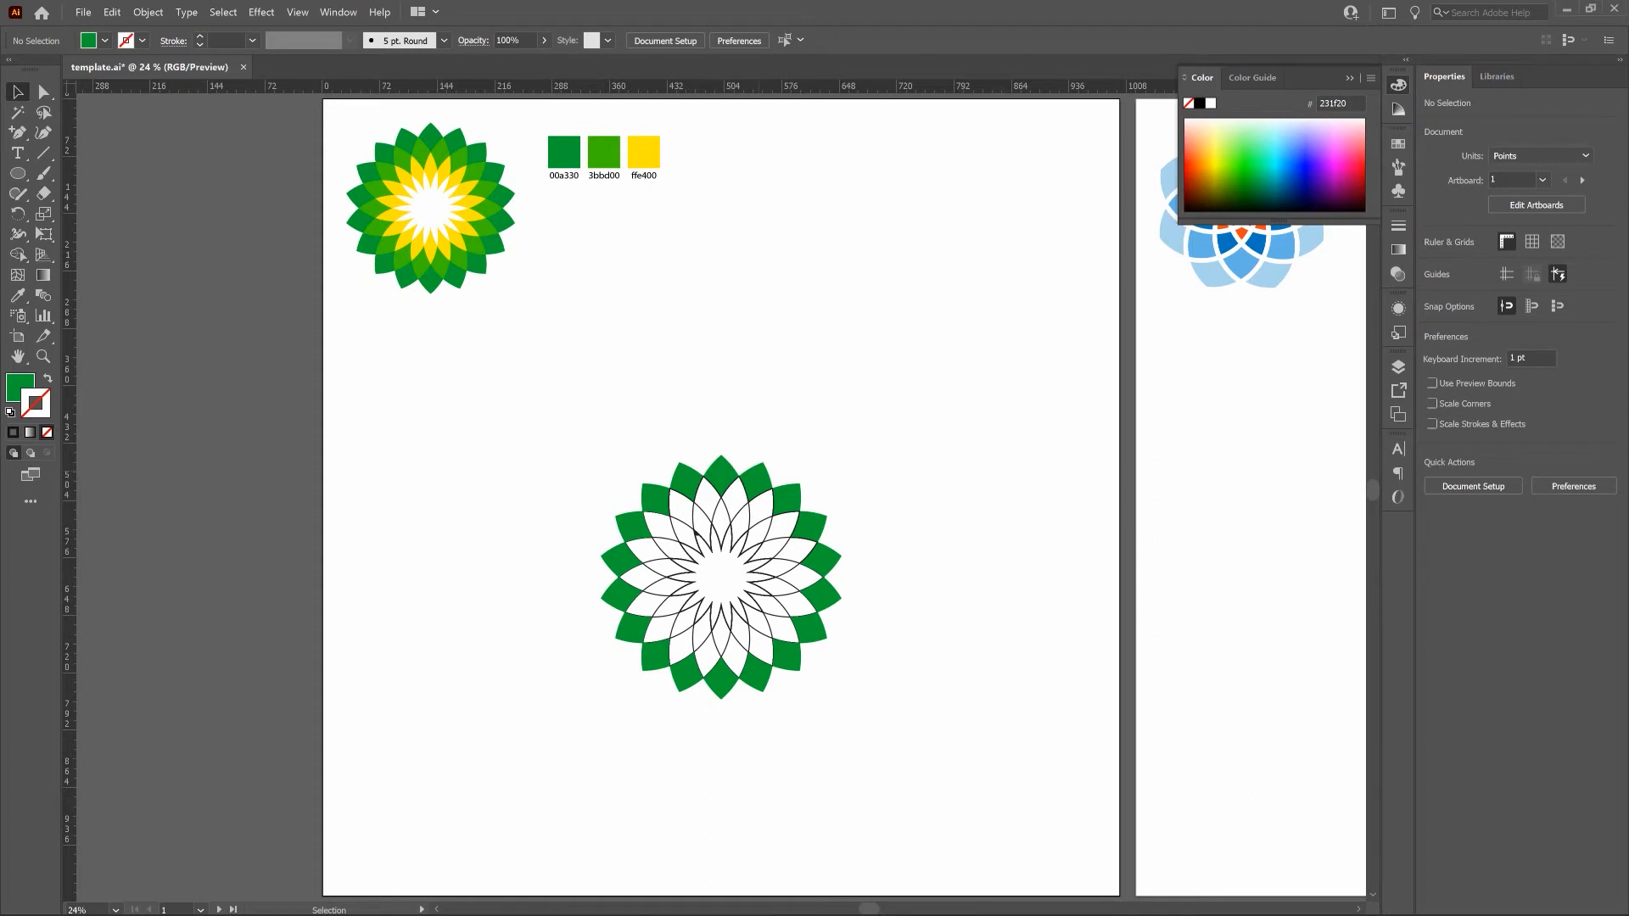
Select the unlocked inner linework and turn each second-ring petal segment into its own shape with the Shape Builder tool.
drag(515, 414, 923, 738)
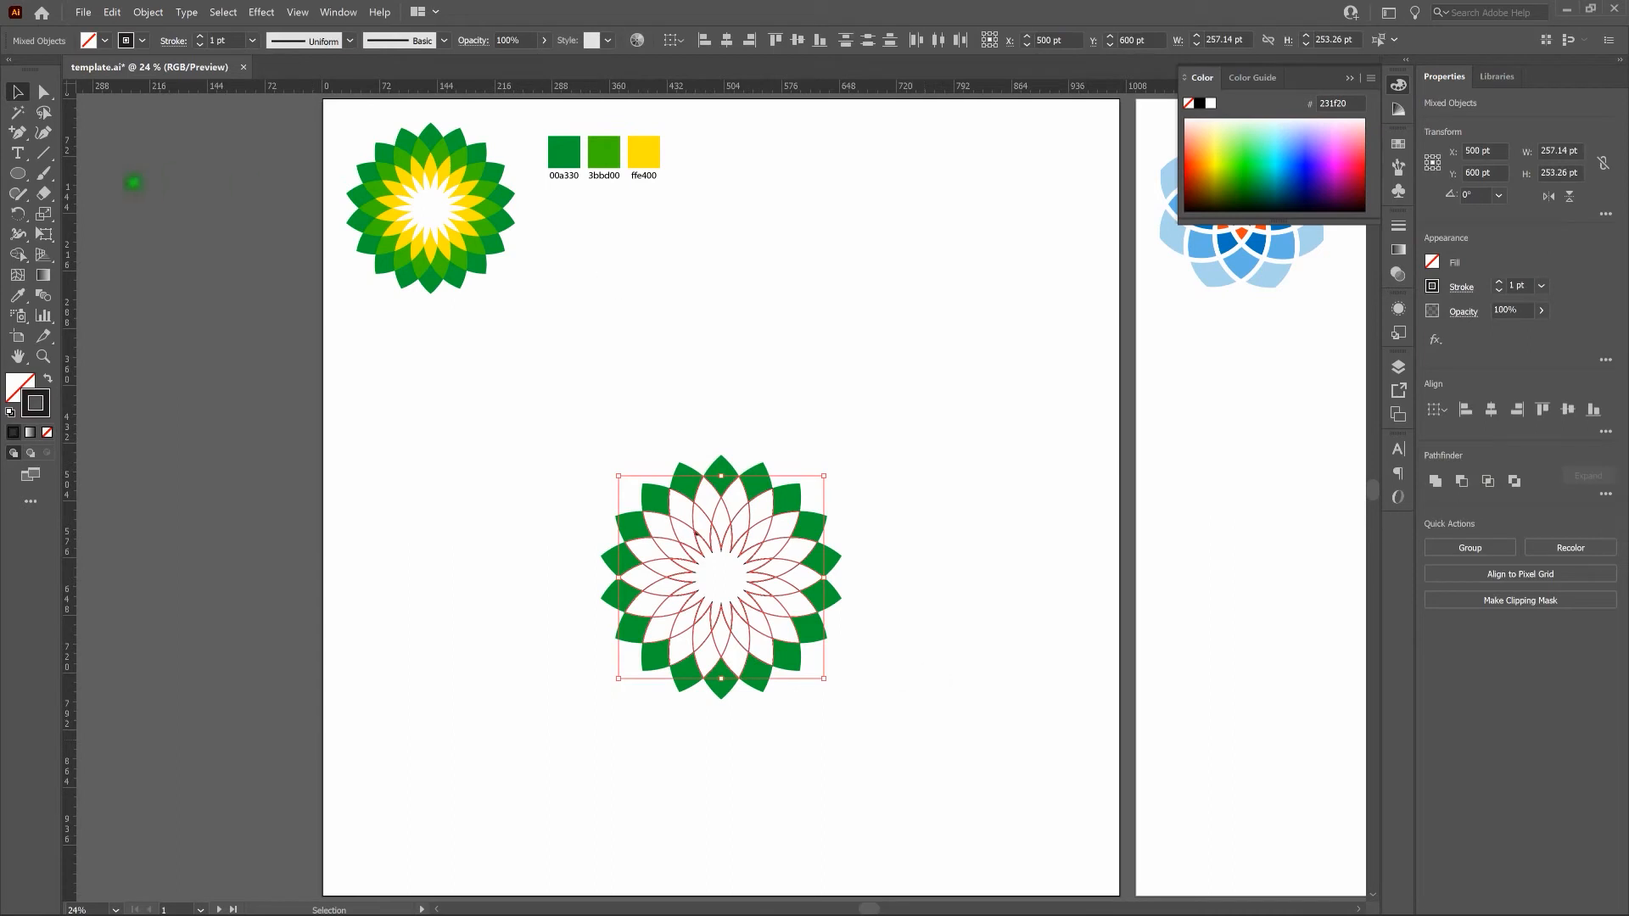
click(18, 254)
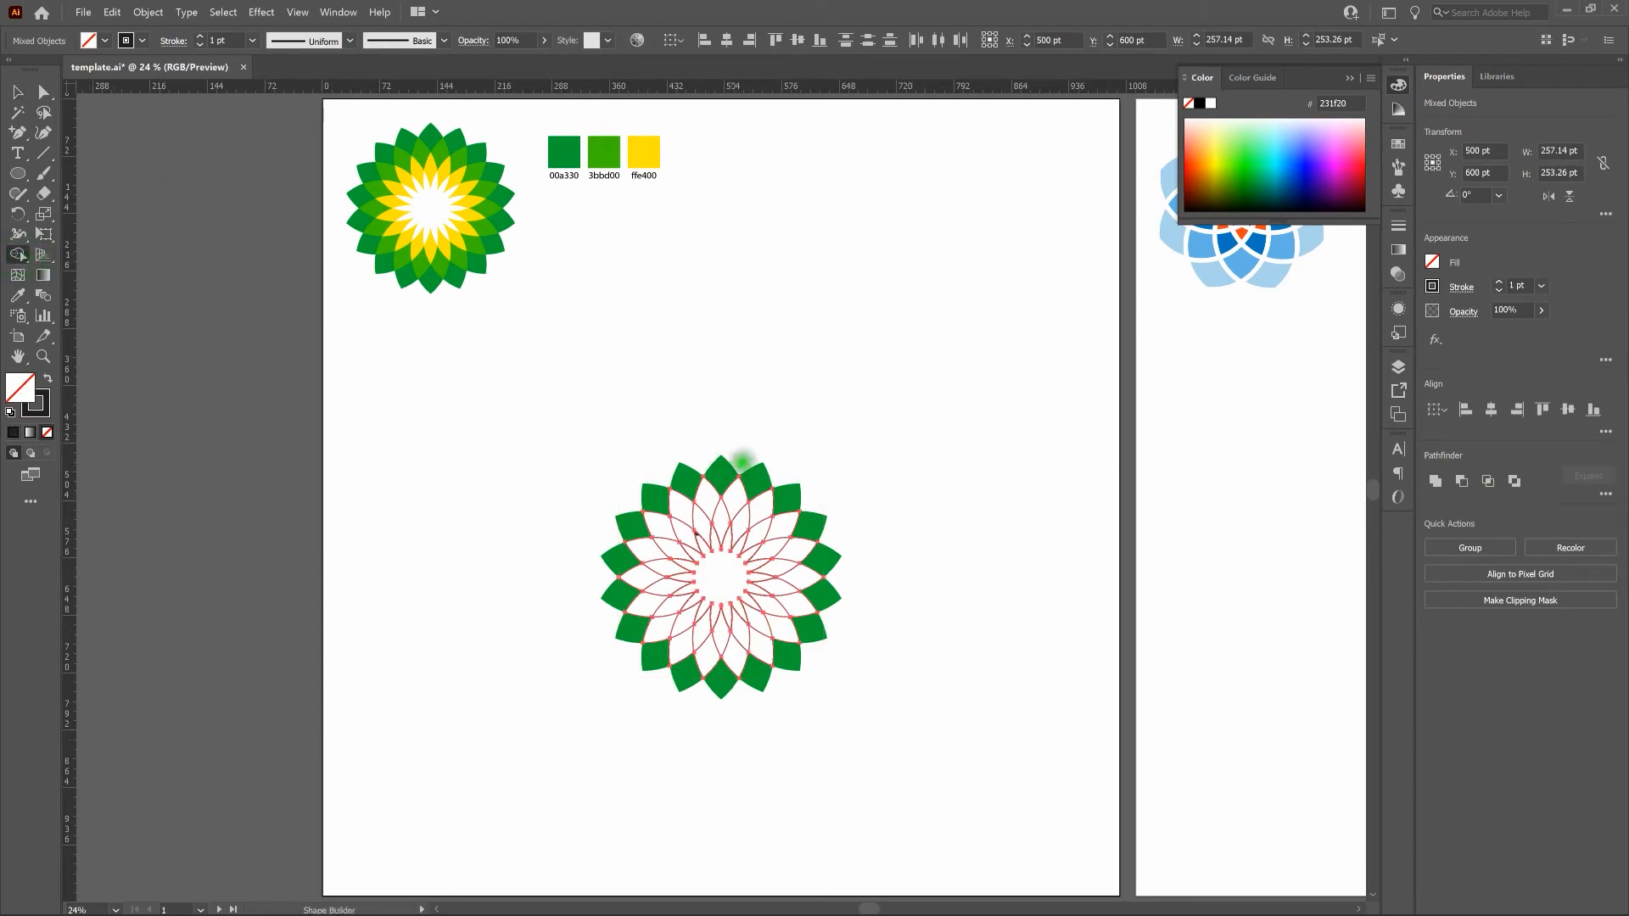
mouse_move(726, 466)
mouse_down()
mouse_move(655, 504)
mouse_move(623, 559)
mouse_move(643, 628)
mouse_move(702, 659)
mouse_move(751, 667)
mouse_move(808, 629)
mouse_move(817, 559)
mouse_move(768, 488)
mouse_up()
key(v)
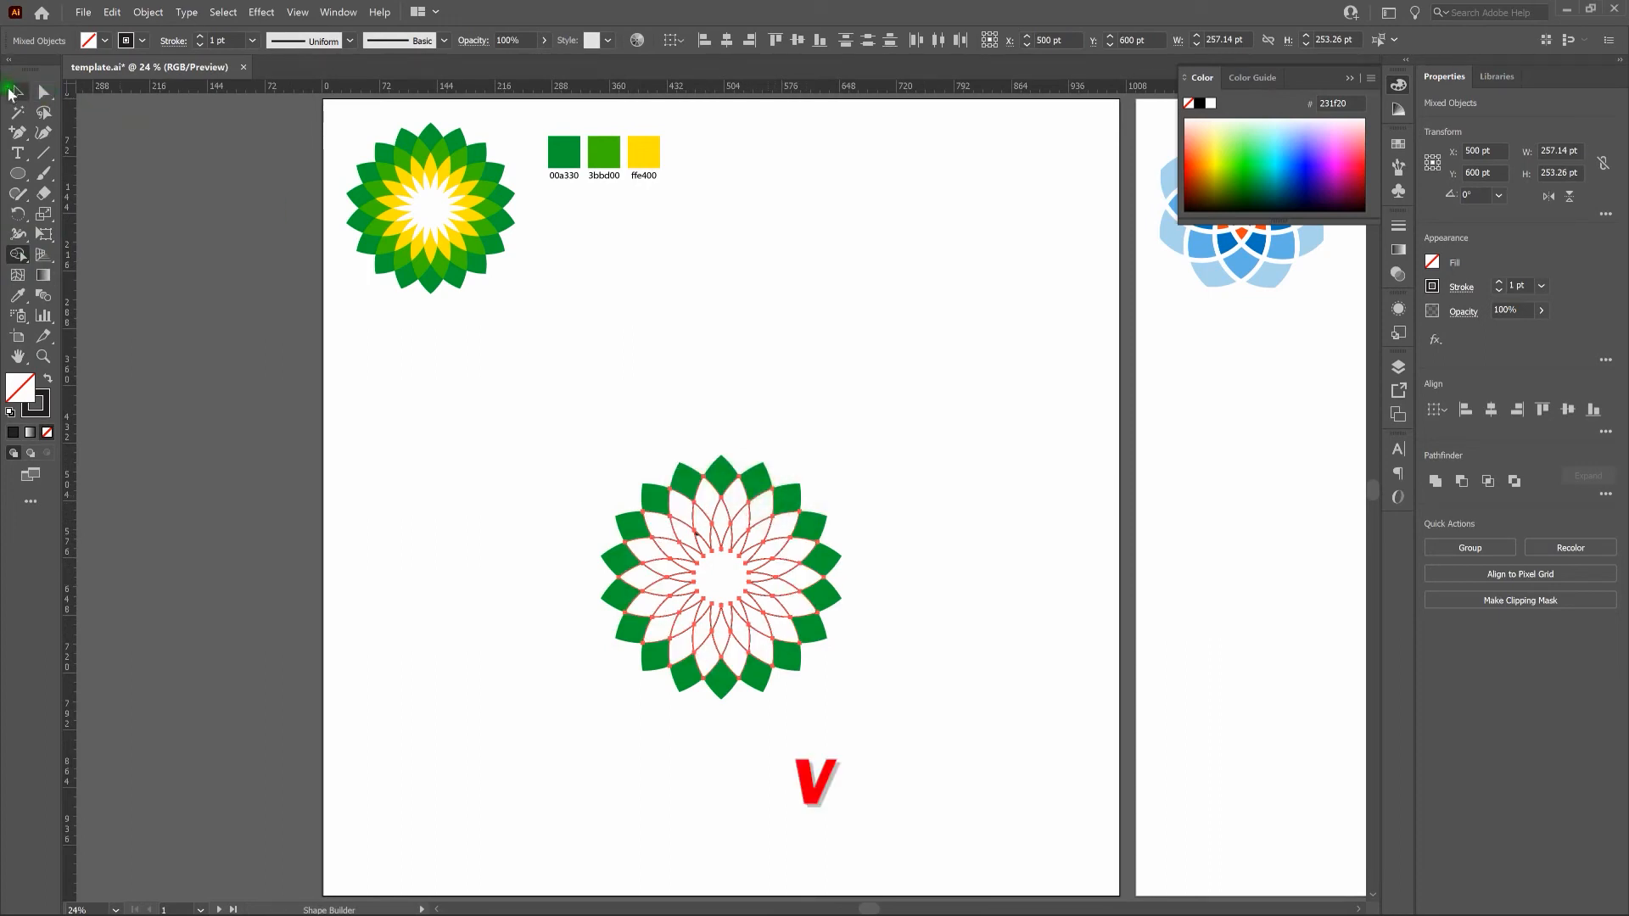
click(863, 426)
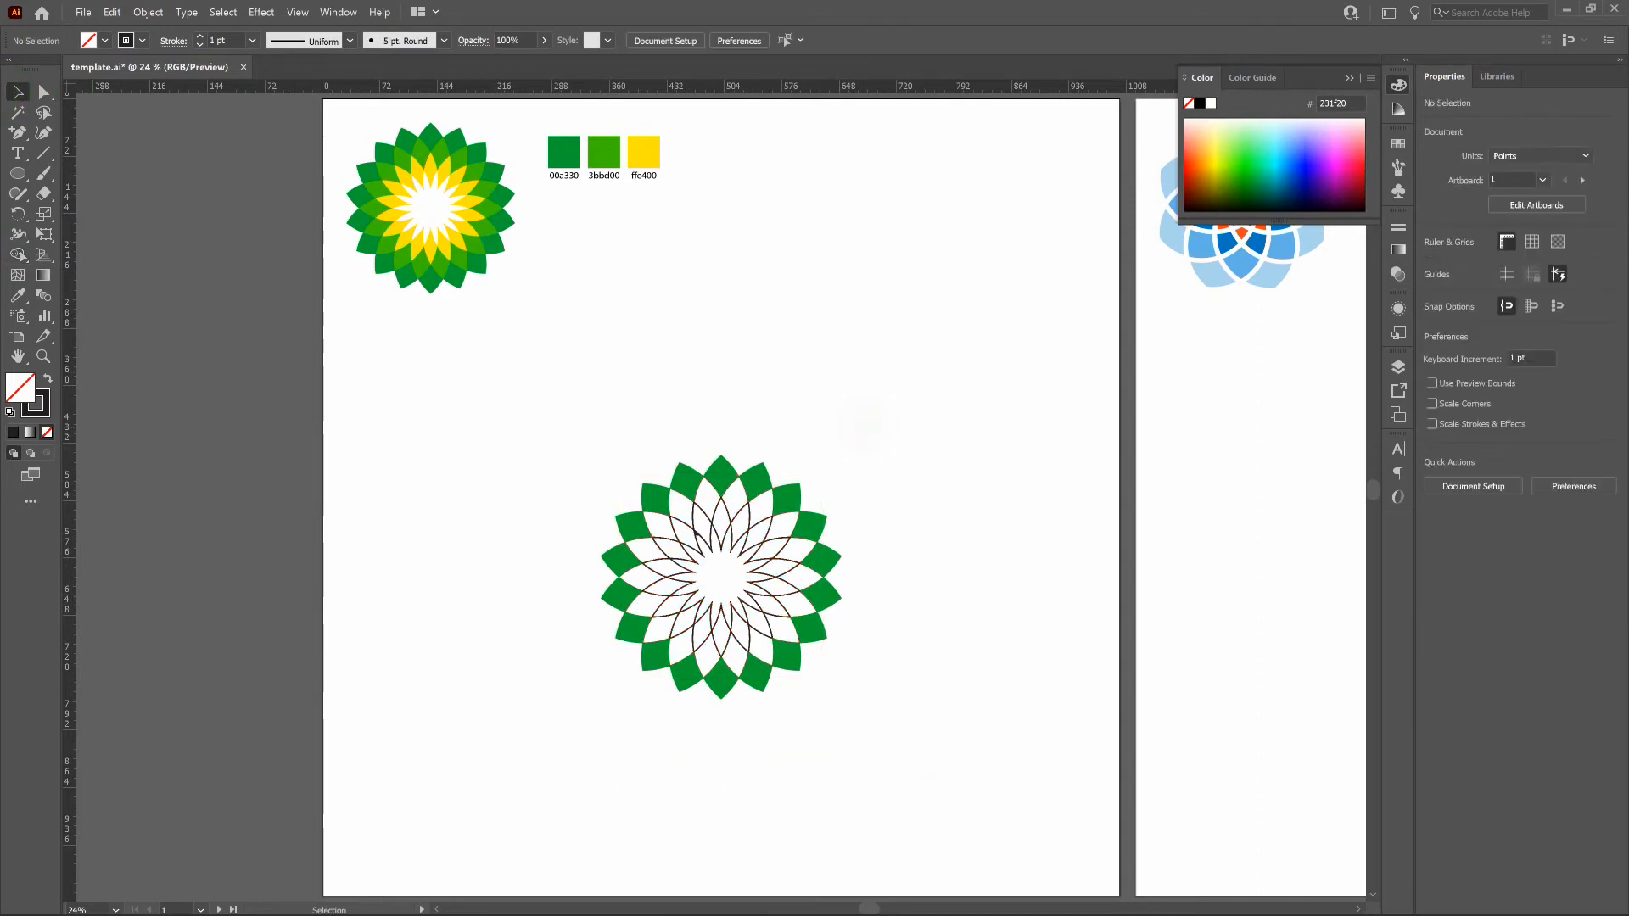
Select all the second-ring petal shapes and apply the light green 3bbd00 swatch's color with the Eyedropper tool.
drag(810, 444, 676, 484)
shift+click(676, 492)
shift+click(652, 514)
shift+click(627, 566)
shift+click(649, 630)
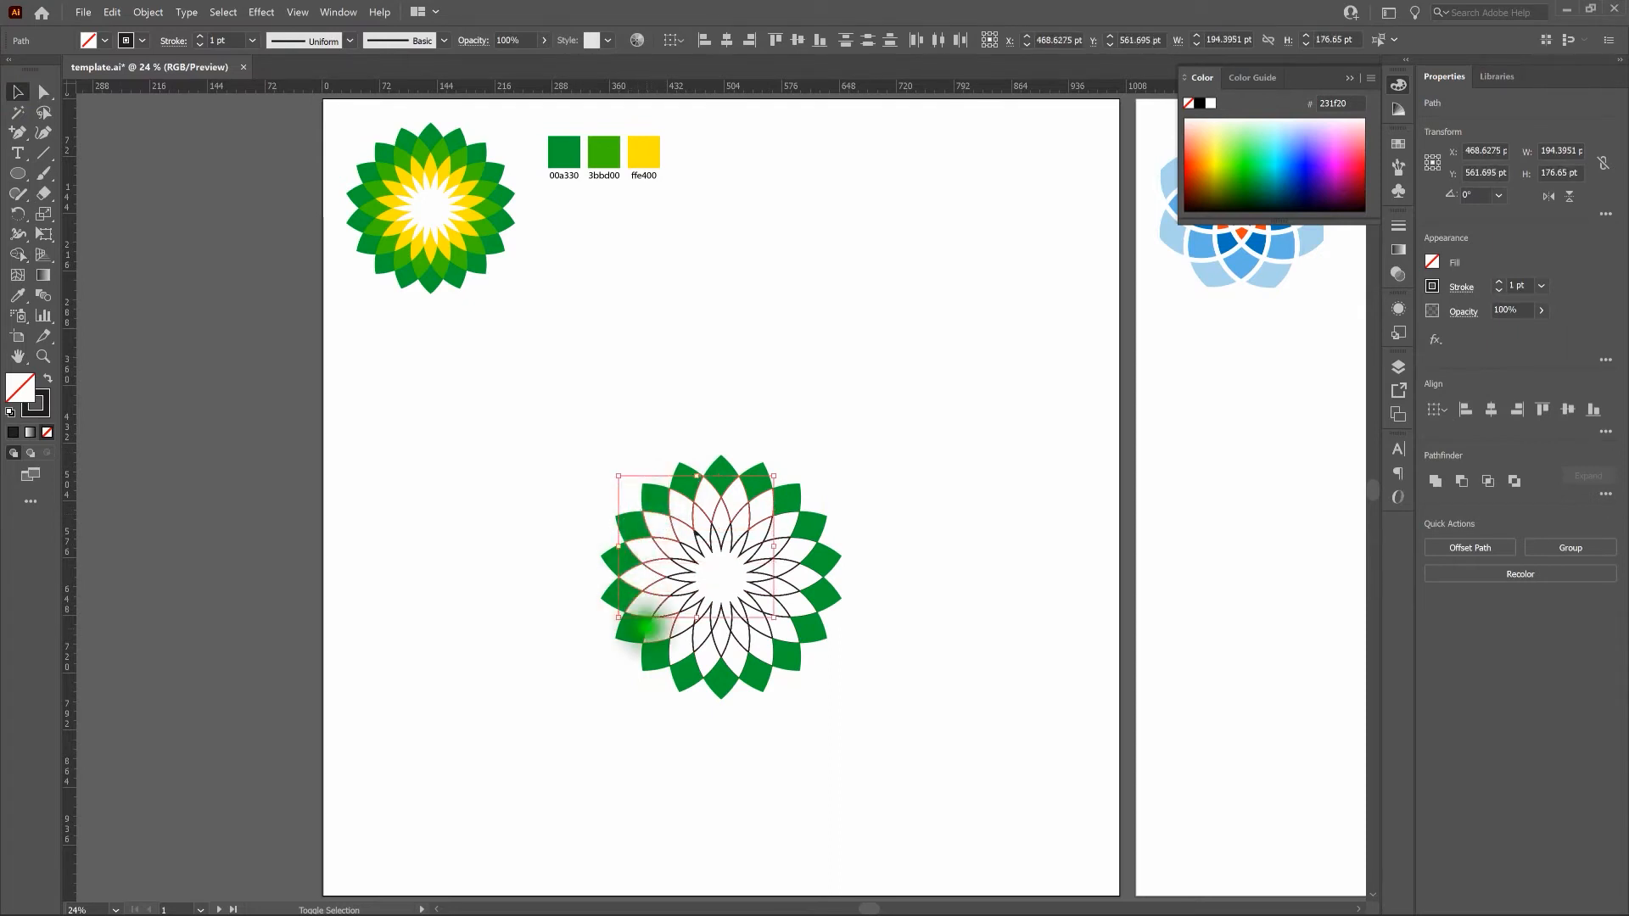
shift+click(695, 664)
shift+click(698, 666)
shift+click(729, 665)
shift+click(755, 657)
shift+click(792, 635)
shift+click(804, 613)
shift+click(803, 588)
shift+click(800, 536)
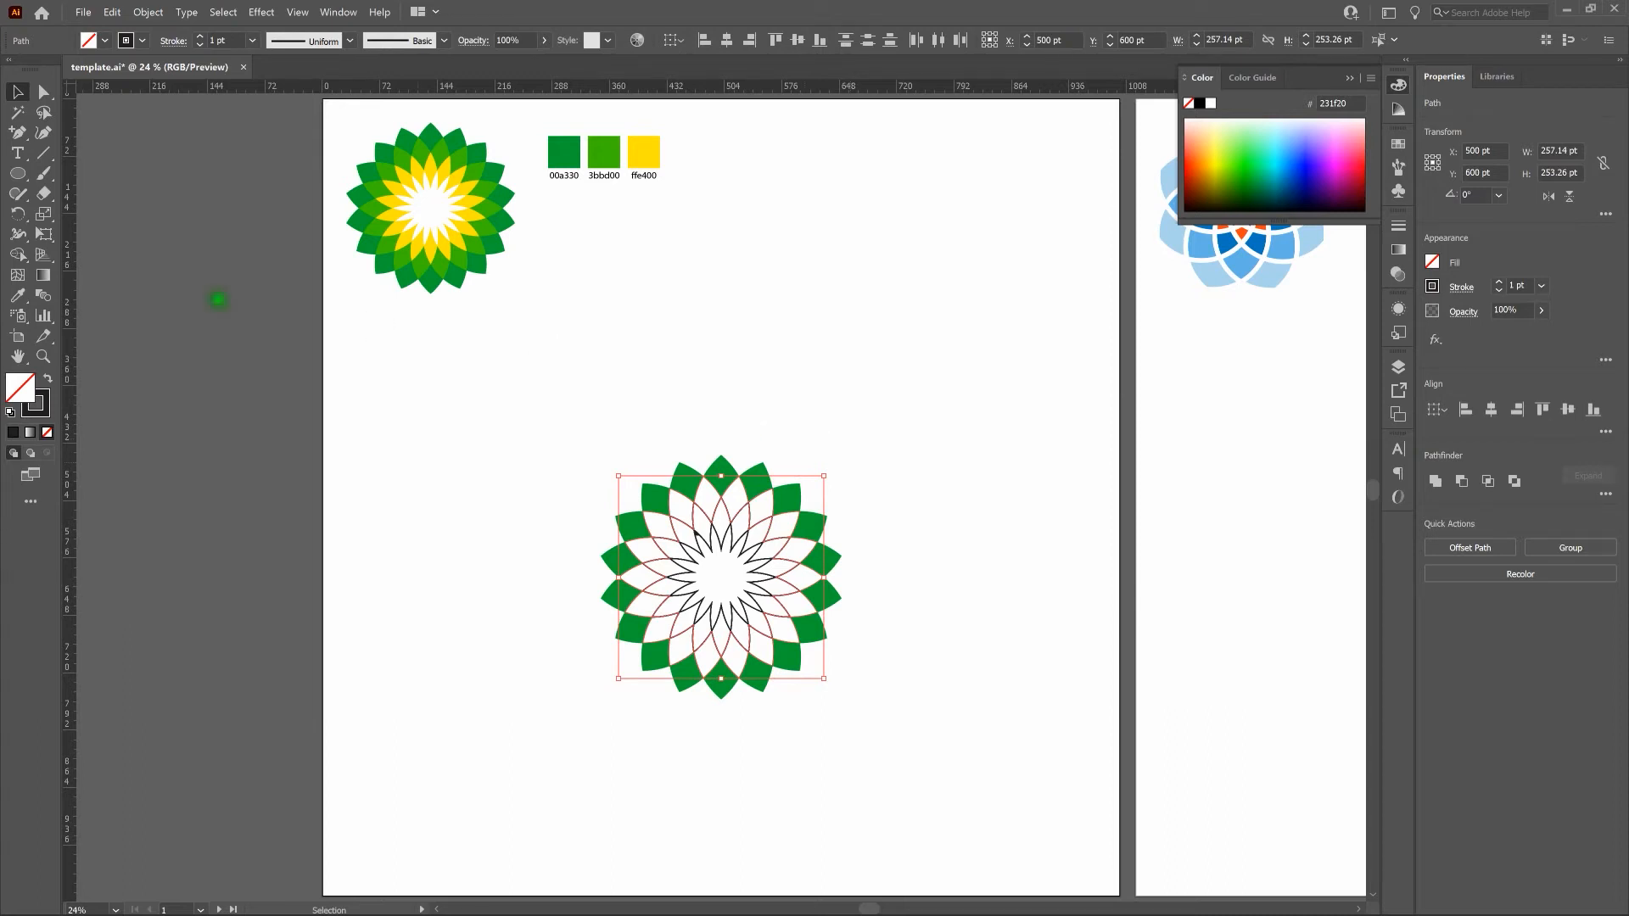
click(18, 295)
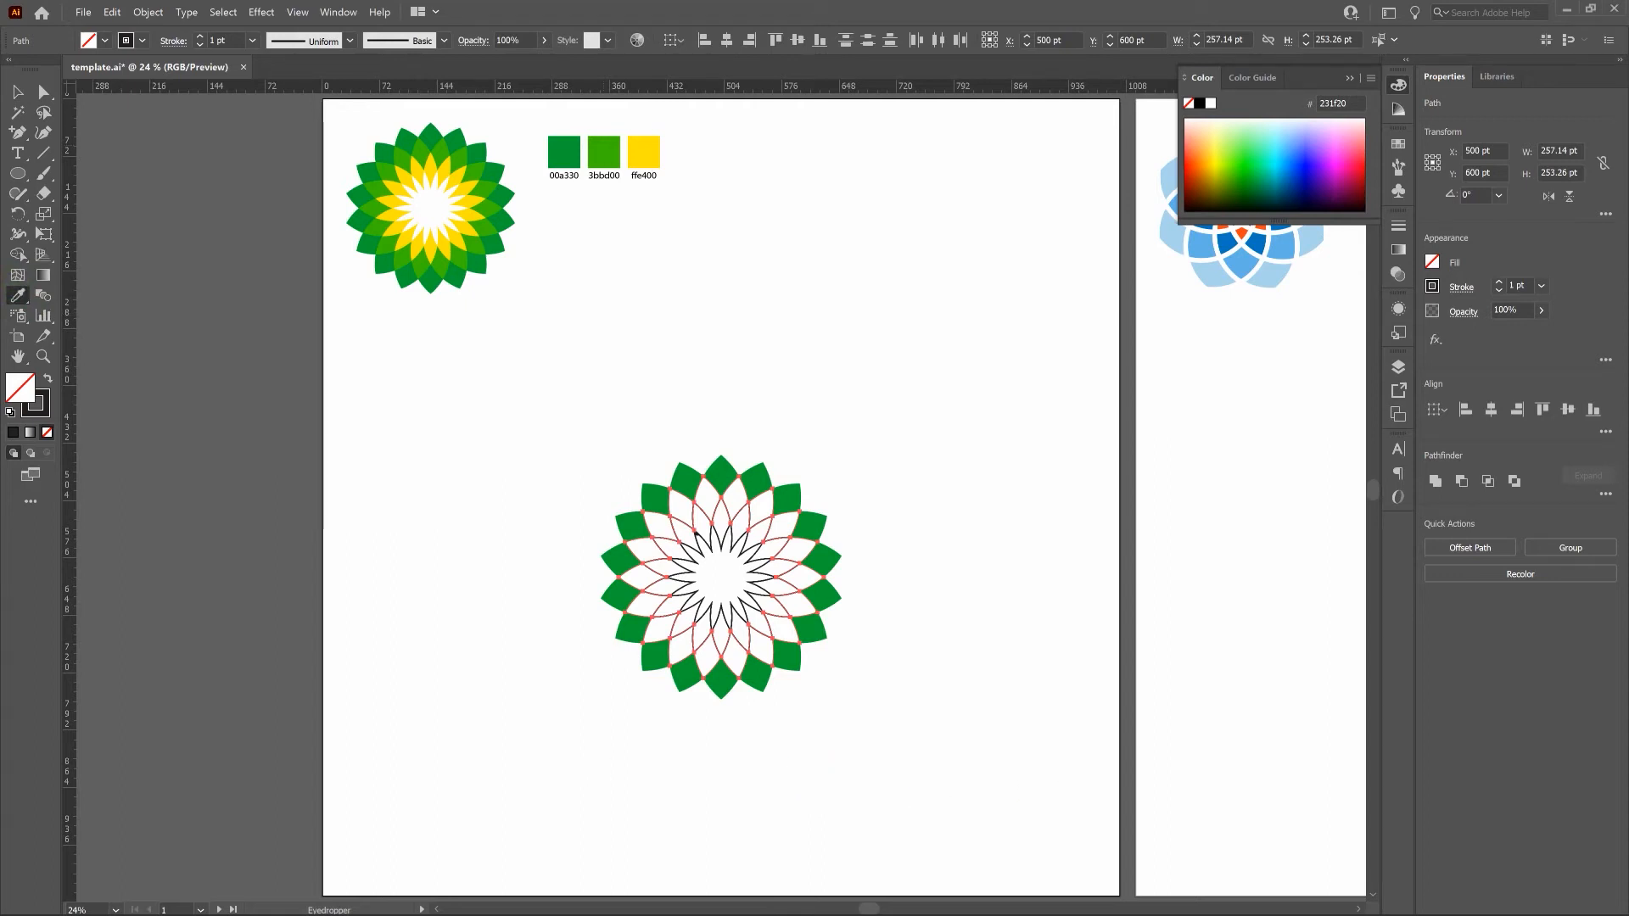
click(604, 151)
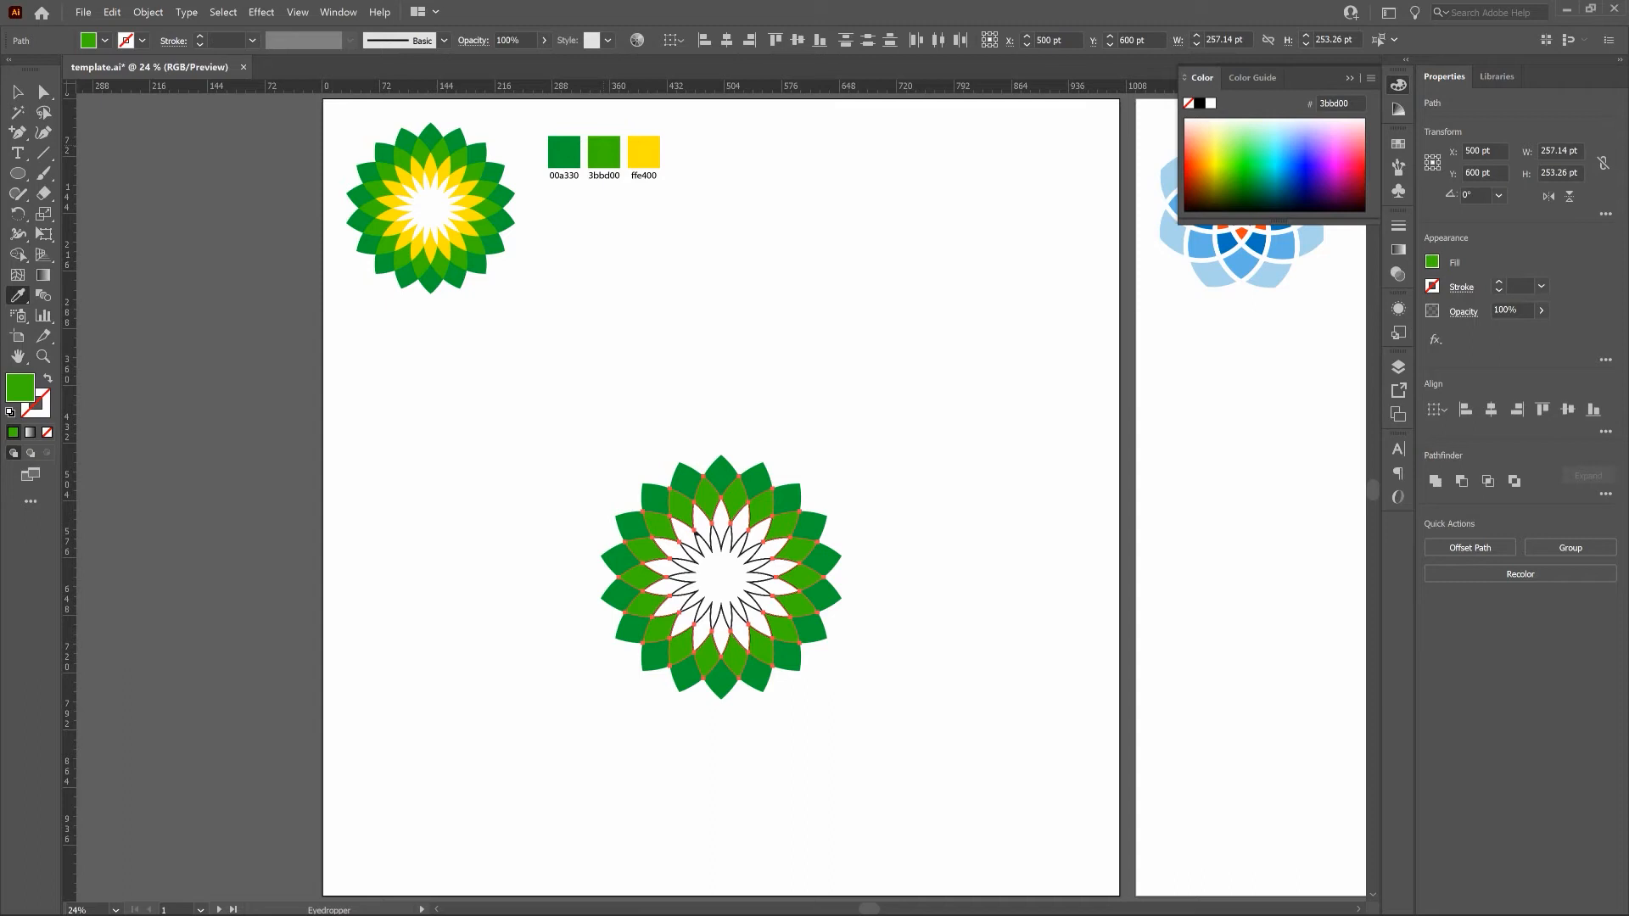
Lock the light green ring of petals.
click(146, 12)
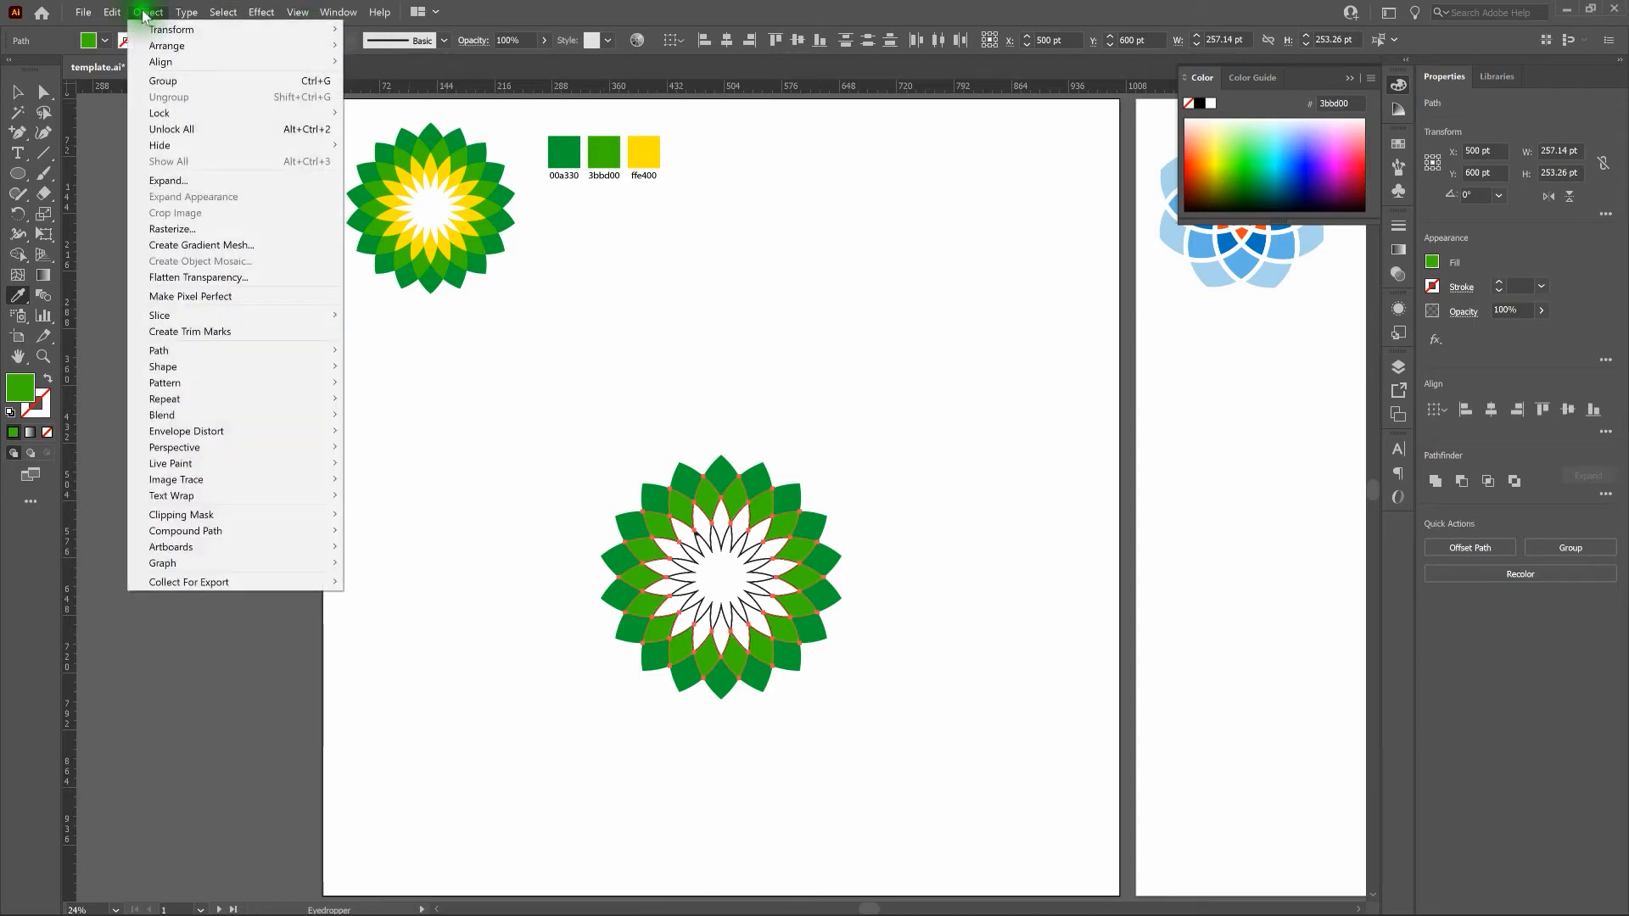
click(333, 114)
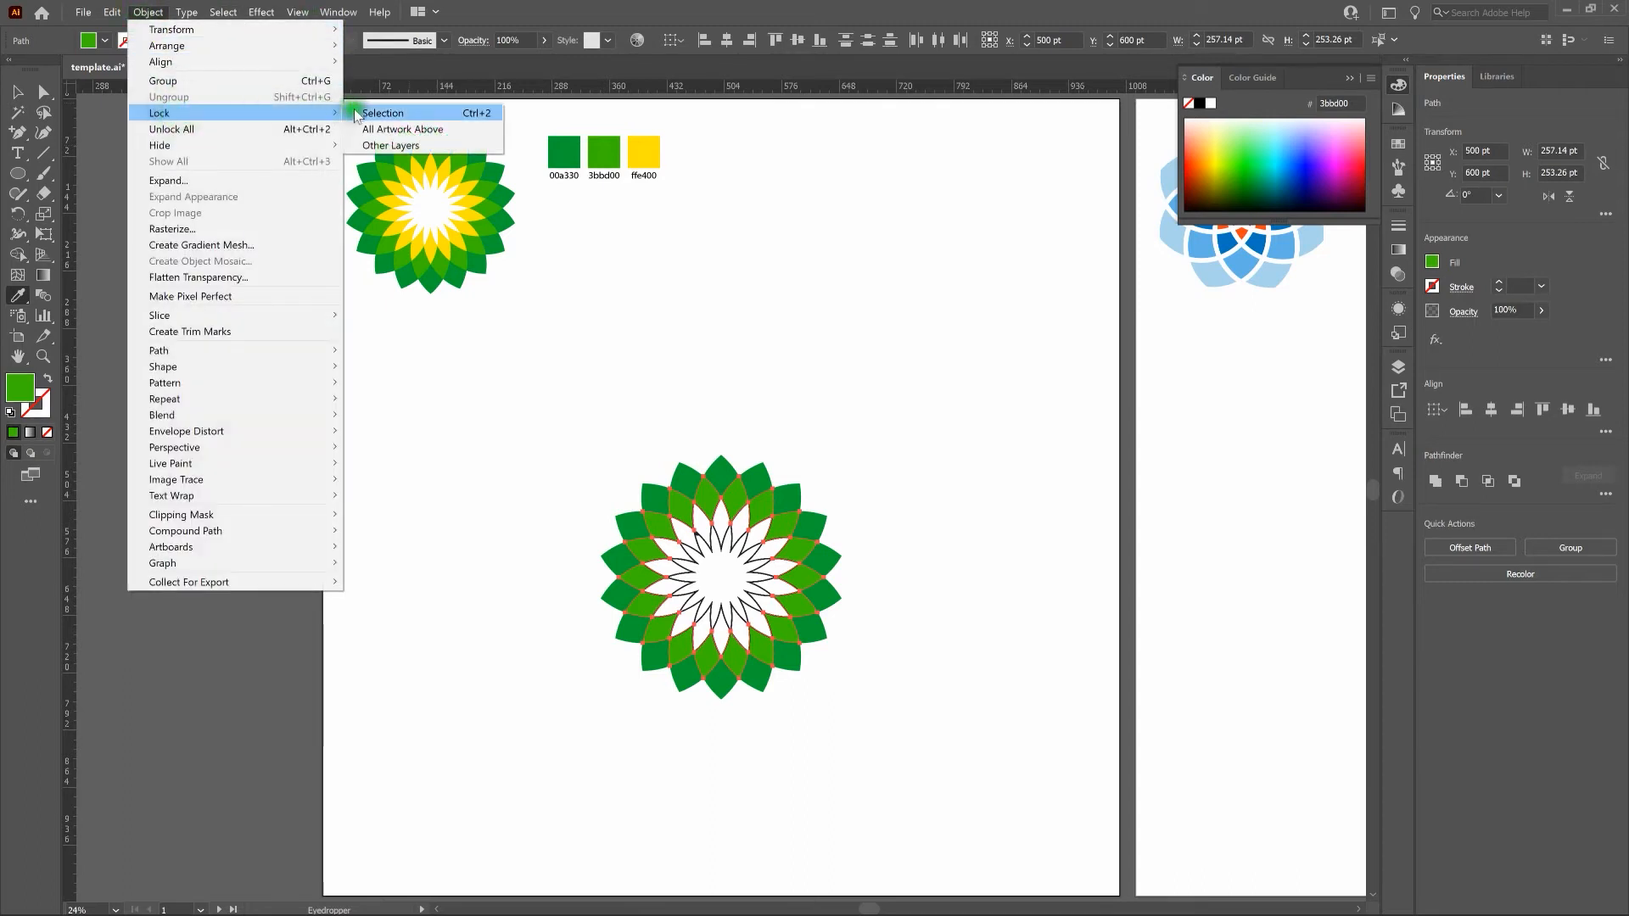
click(357, 113)
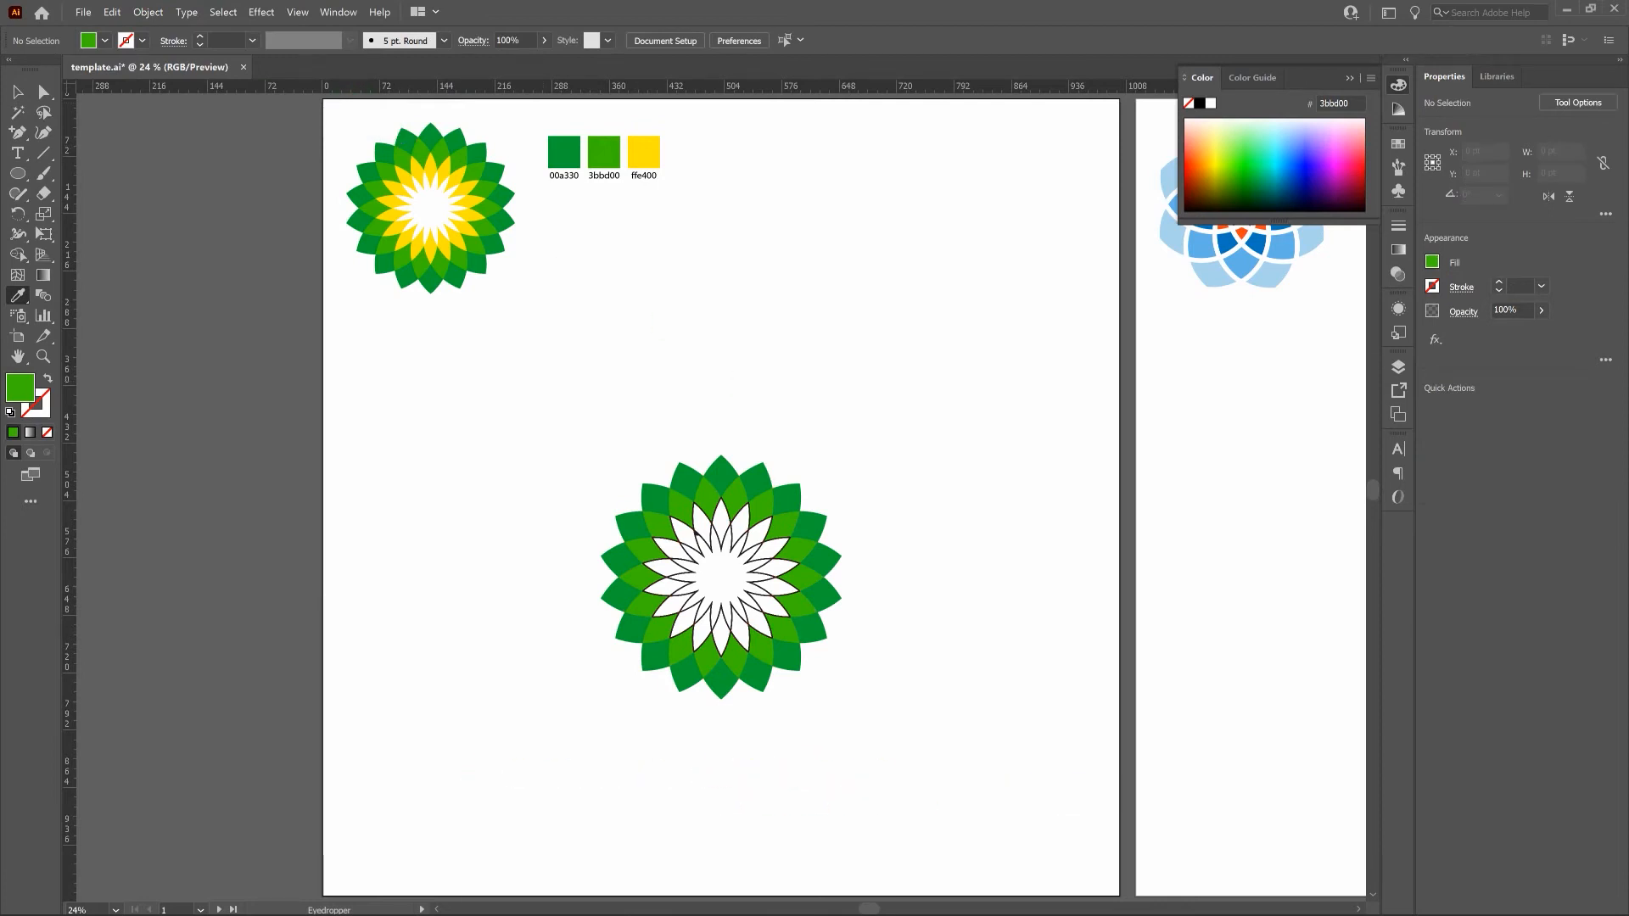
Select the remaining unfilled inner linework and form the third ring of petal shapes with the Shape Builder tool.
key(v)
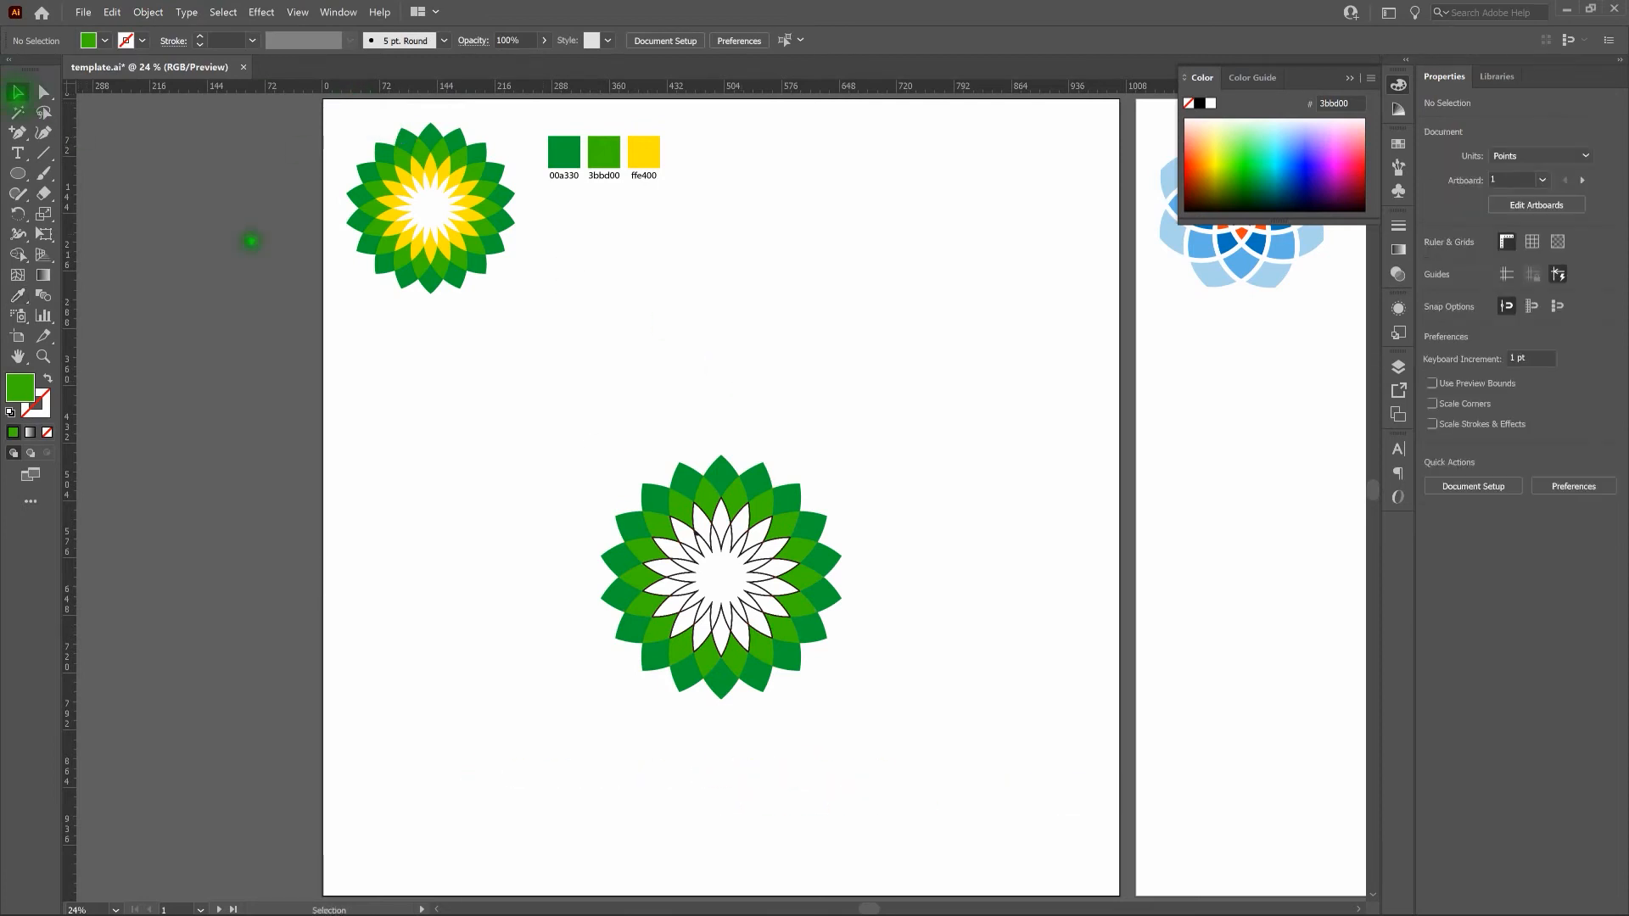
drag(578, 454, 868, 698)
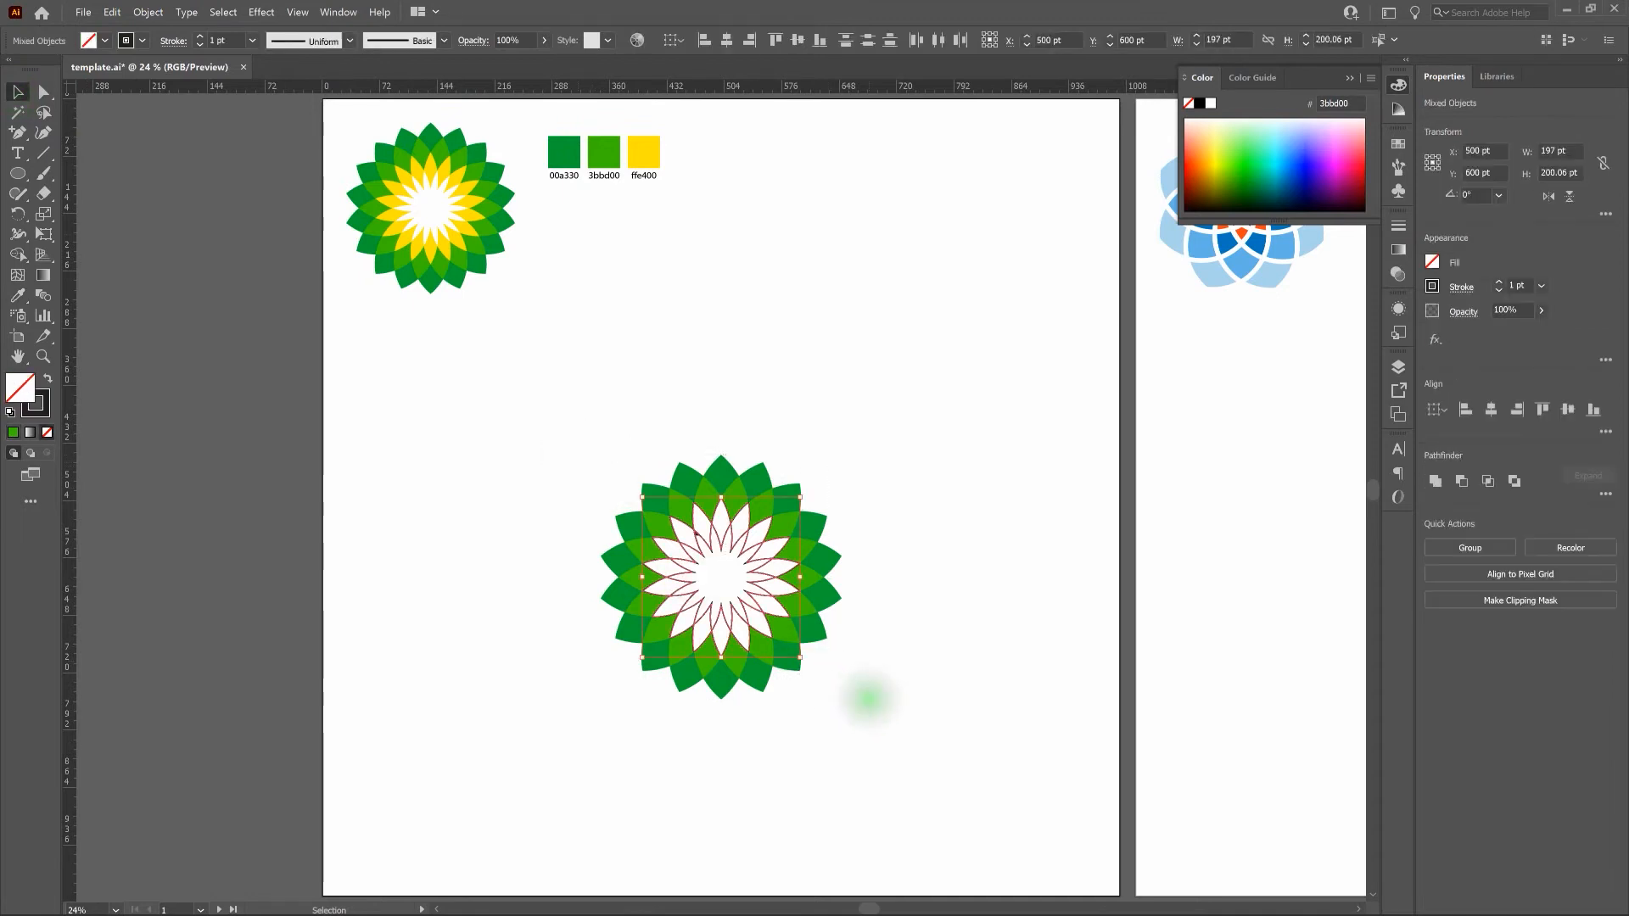
click(17, 253)
key(shift+m)
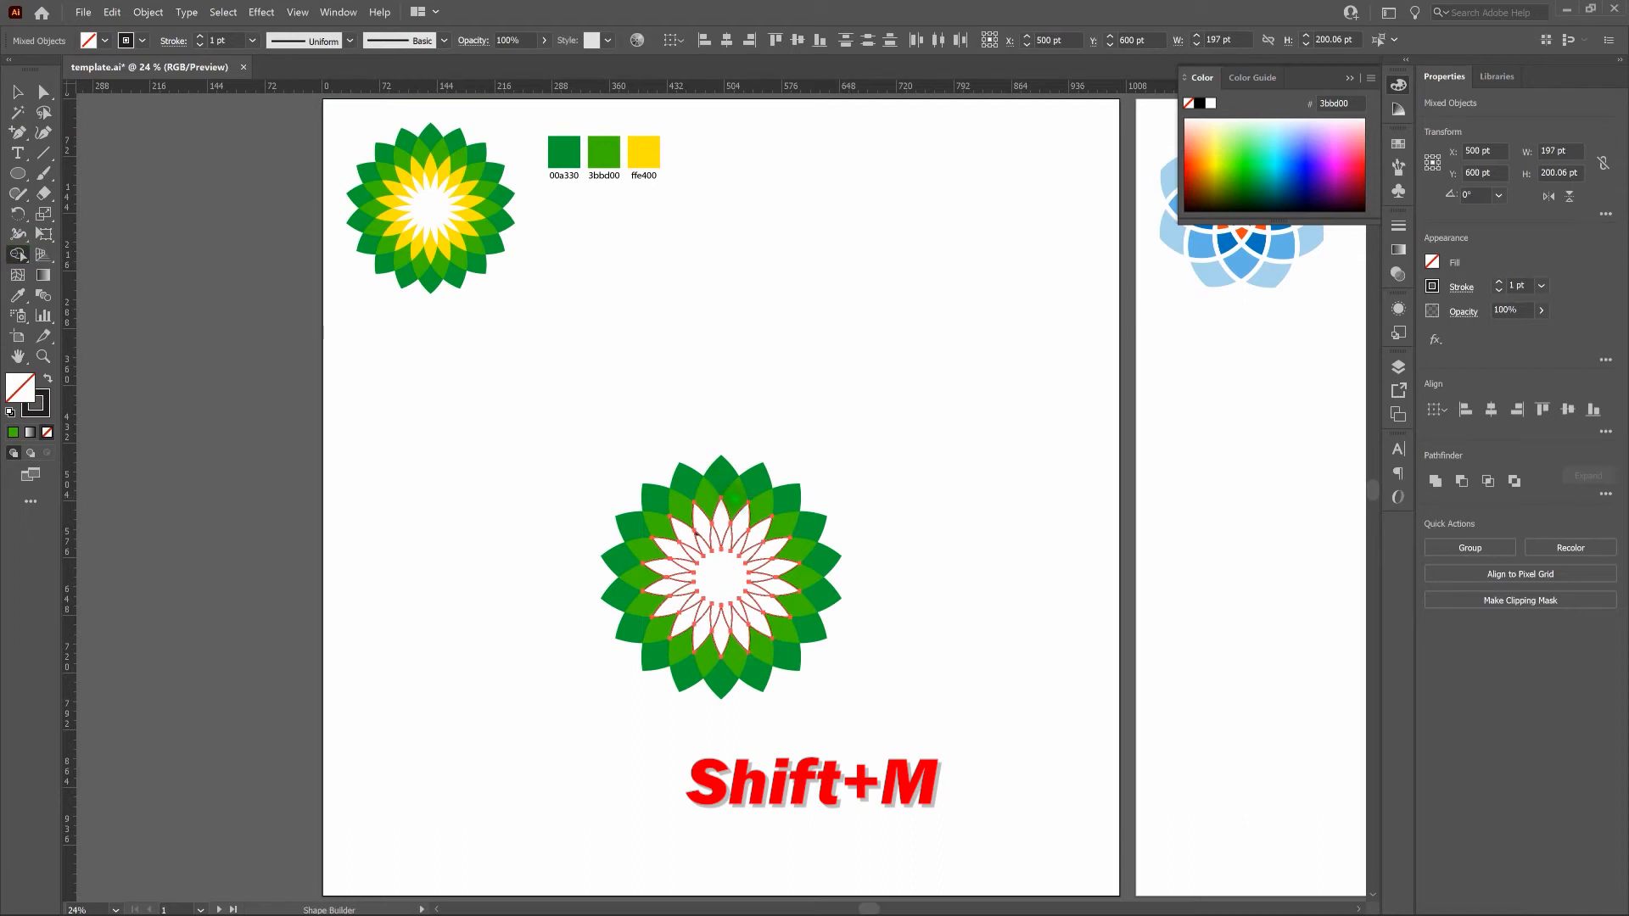
mouse_move(717, 498)
mouse_down()
mouse_move(658, 533)
mouse_move(647, 577)
mouse_move(670, 632)
mouse_move(726, 651)
mouse_move(774, 626)
mouse_move(795, 581)
mouse_move(785, 538)
mouse_move(721, 501)
mouse_up()
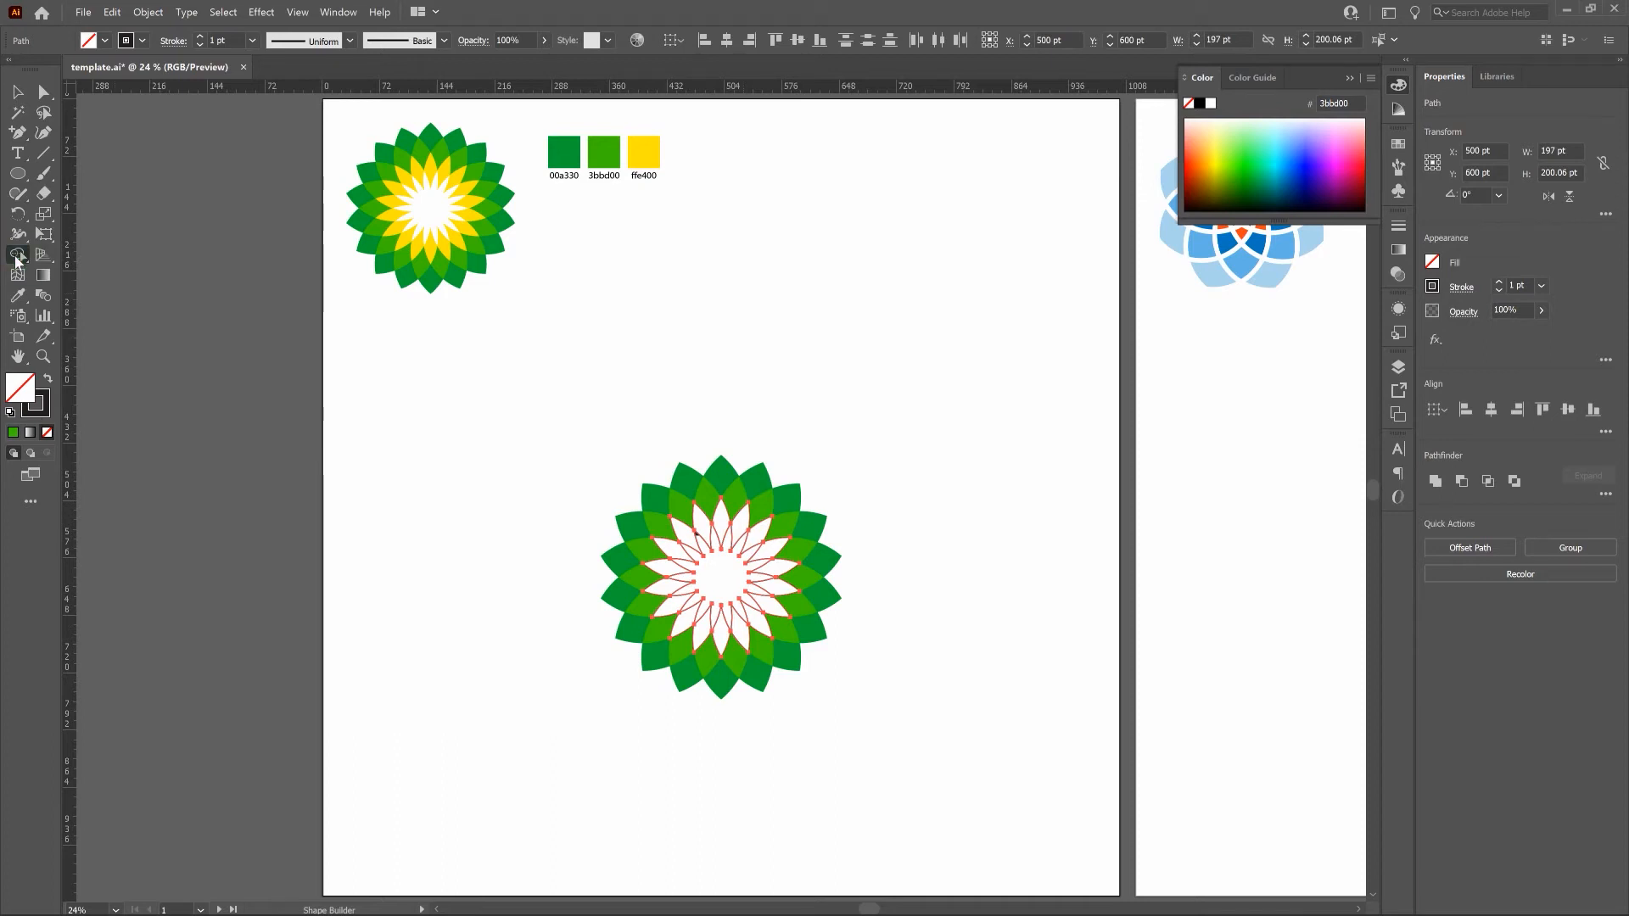
Apply the yellow ffe400 swatch's color to the selected inner petal shapes with the Eyedropper tool, and deselect them.
click(16, 297)
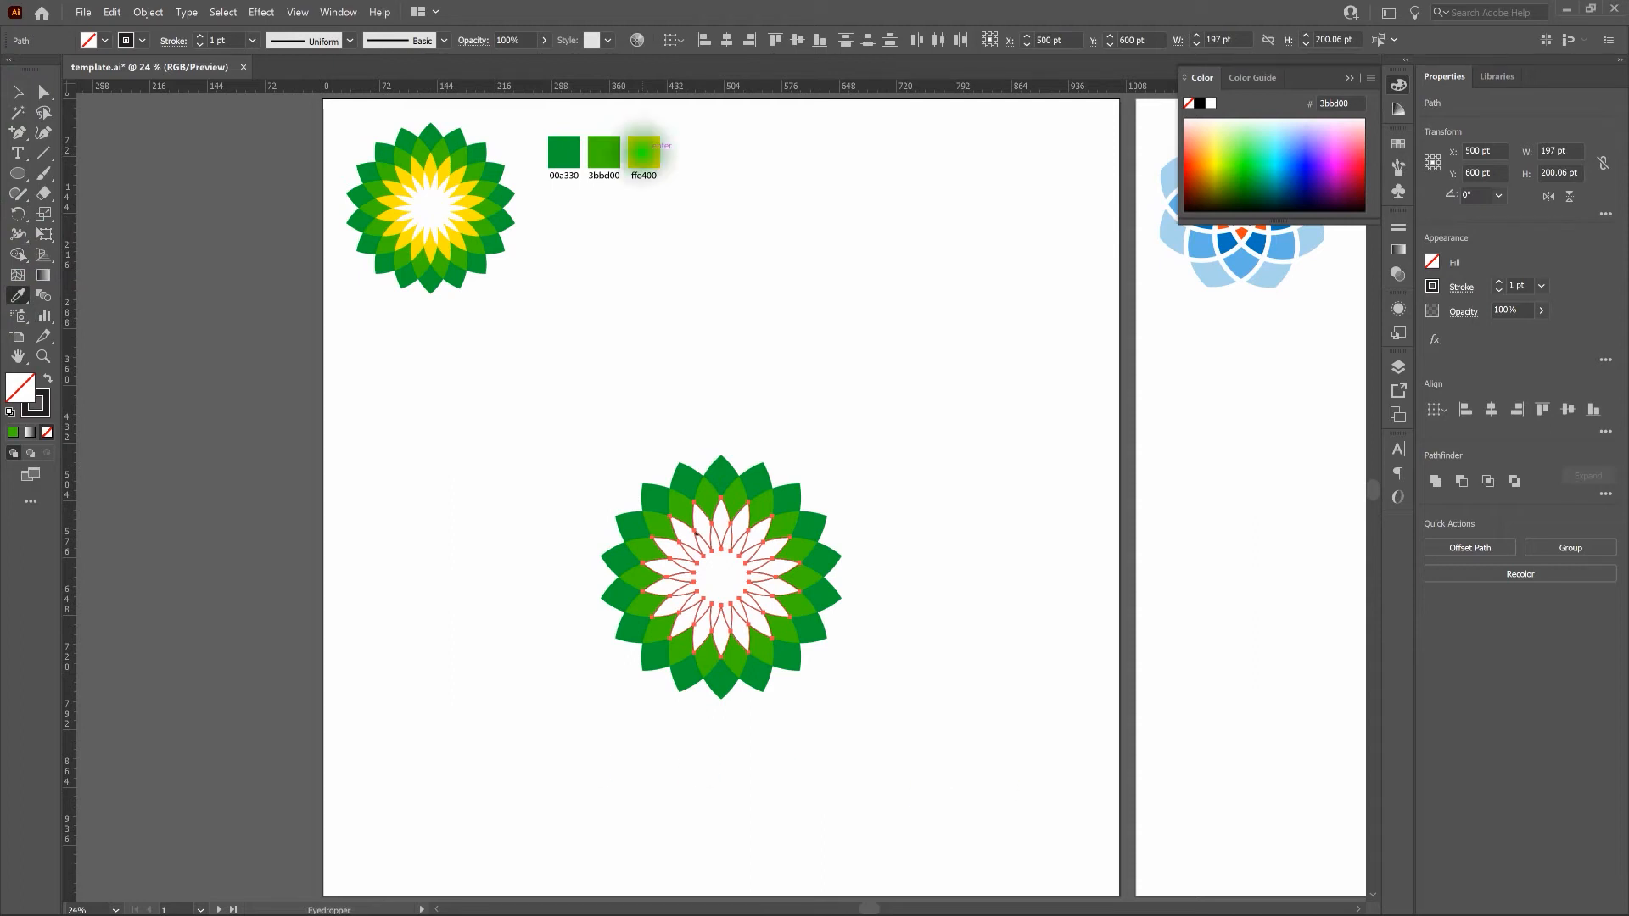
click(644, 152)
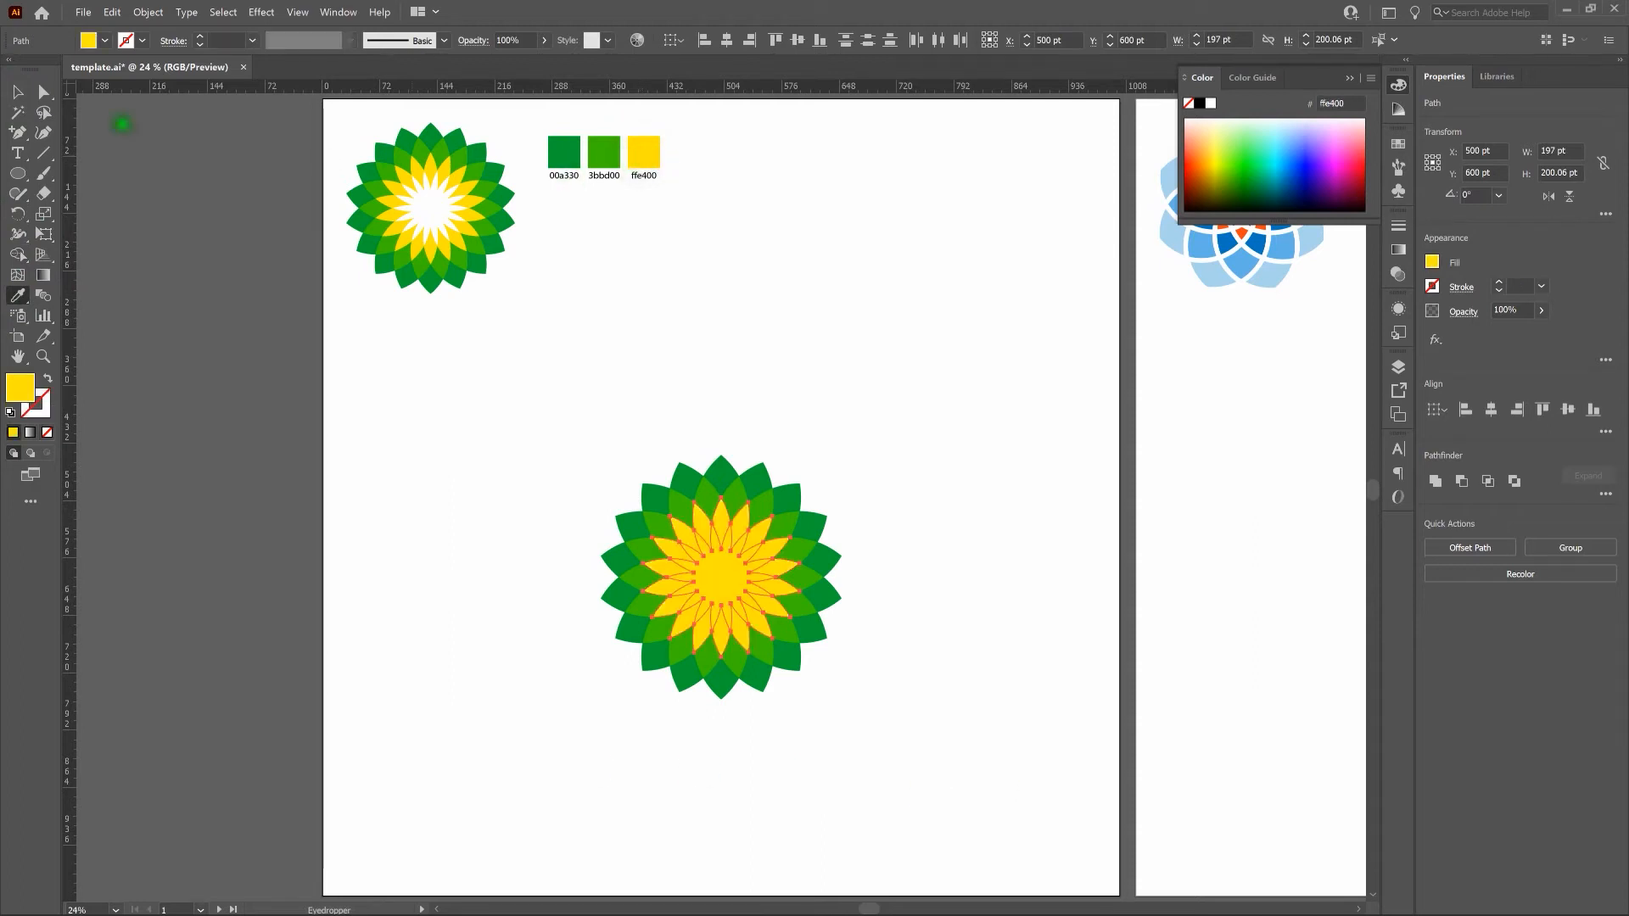
click(19, 93)
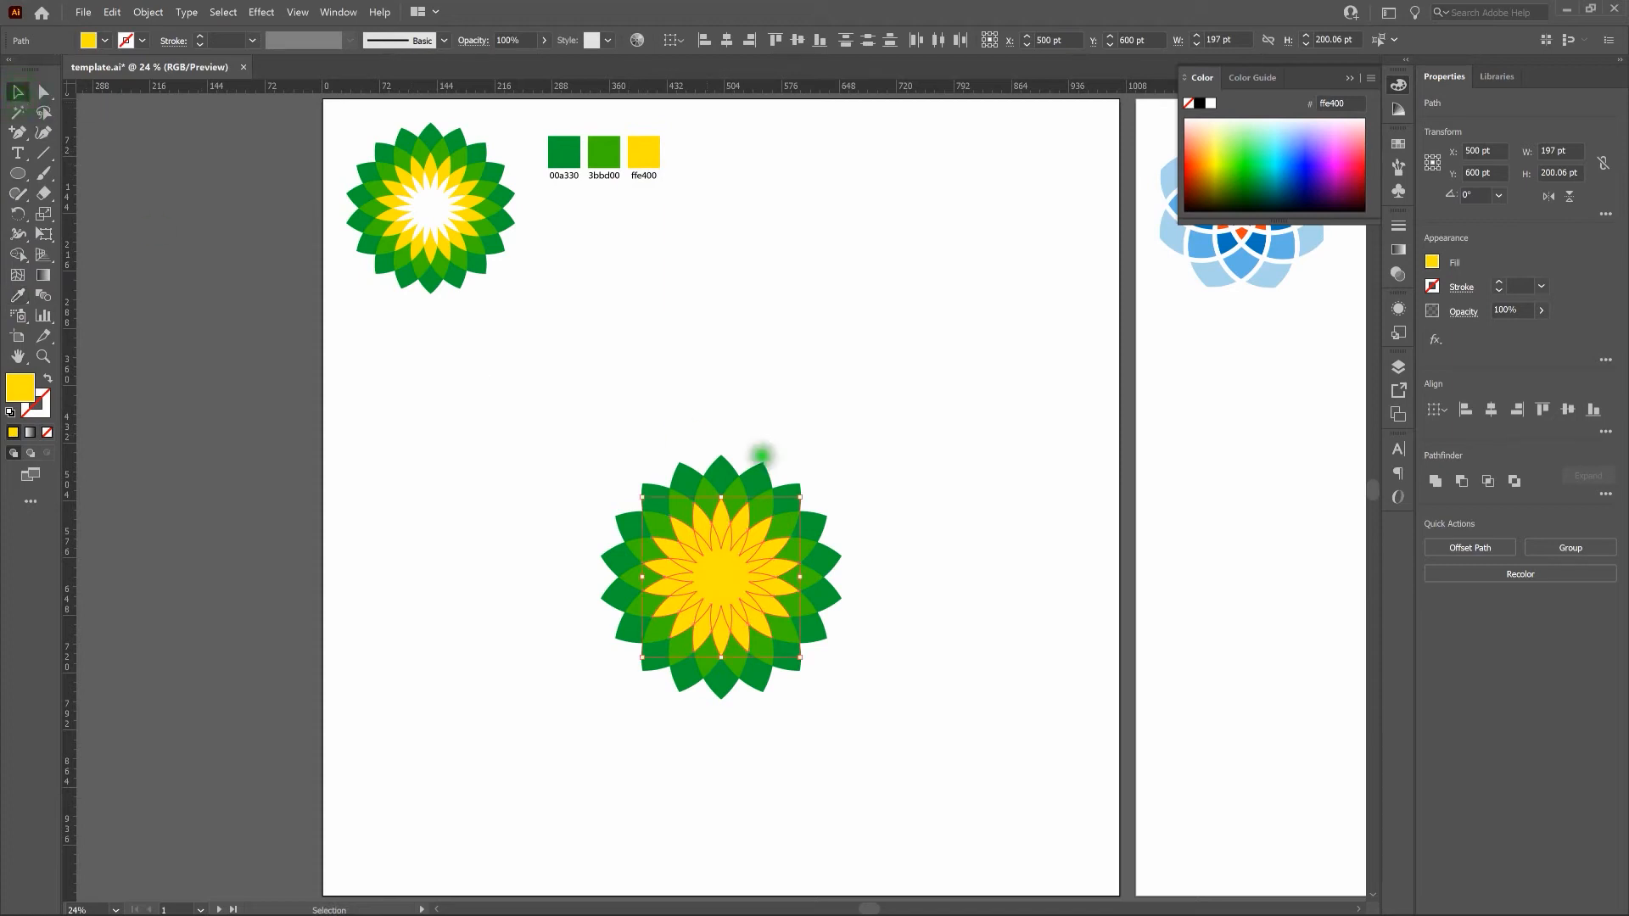
click(865, 462)
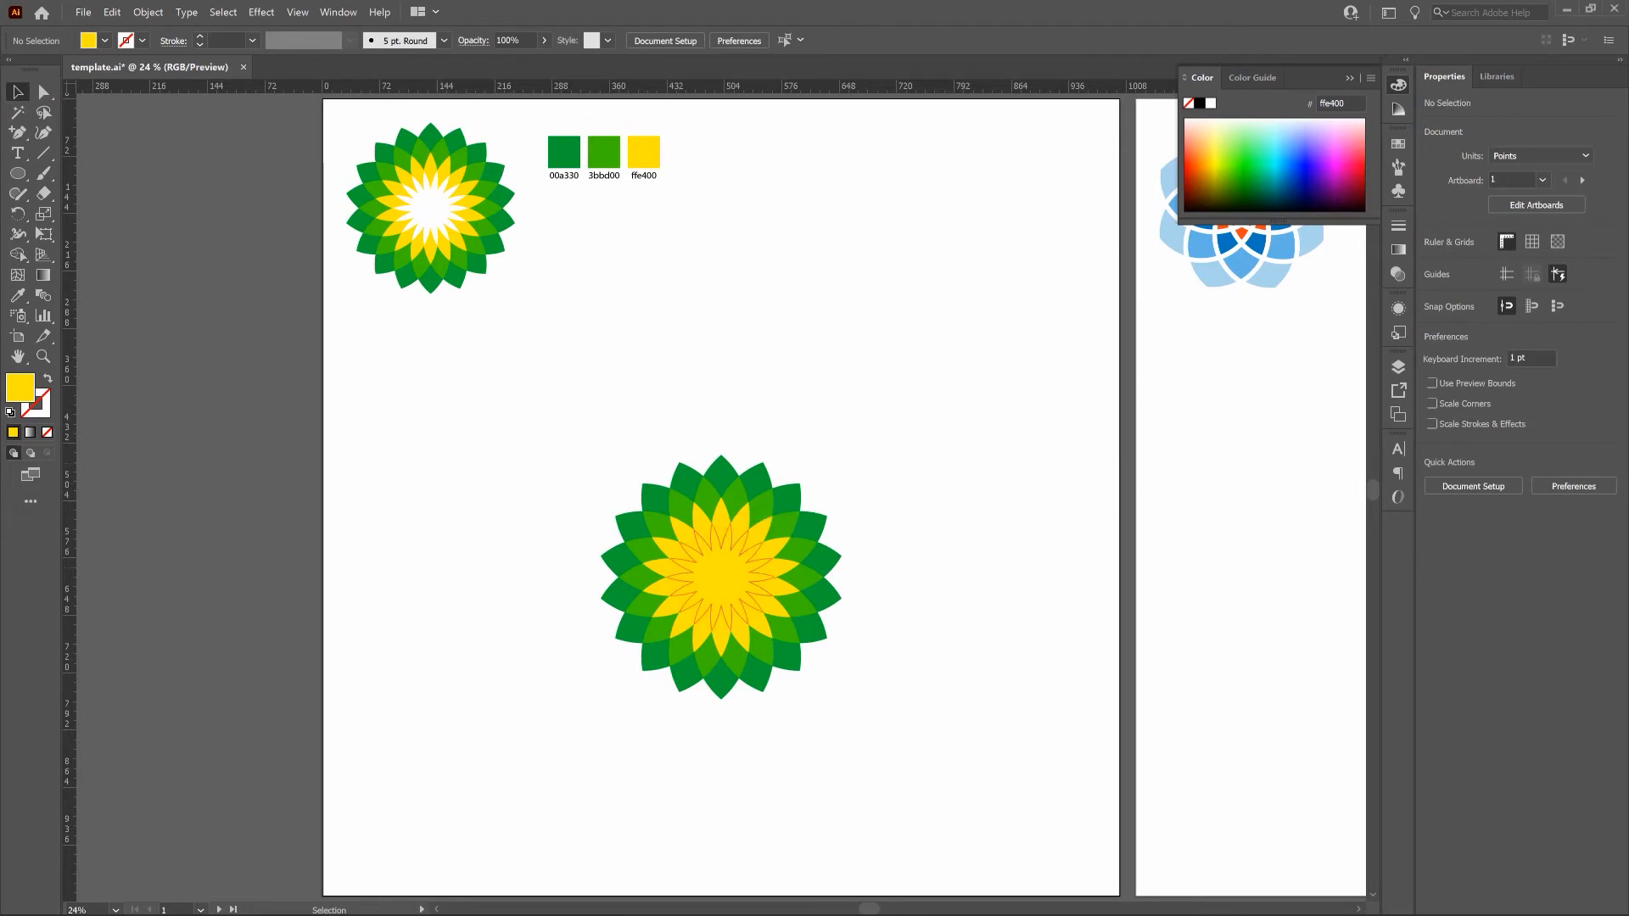
Give the star shape in the flower's center a white fill and no stroke, and deselect it.
click(725, 566)
key(x)
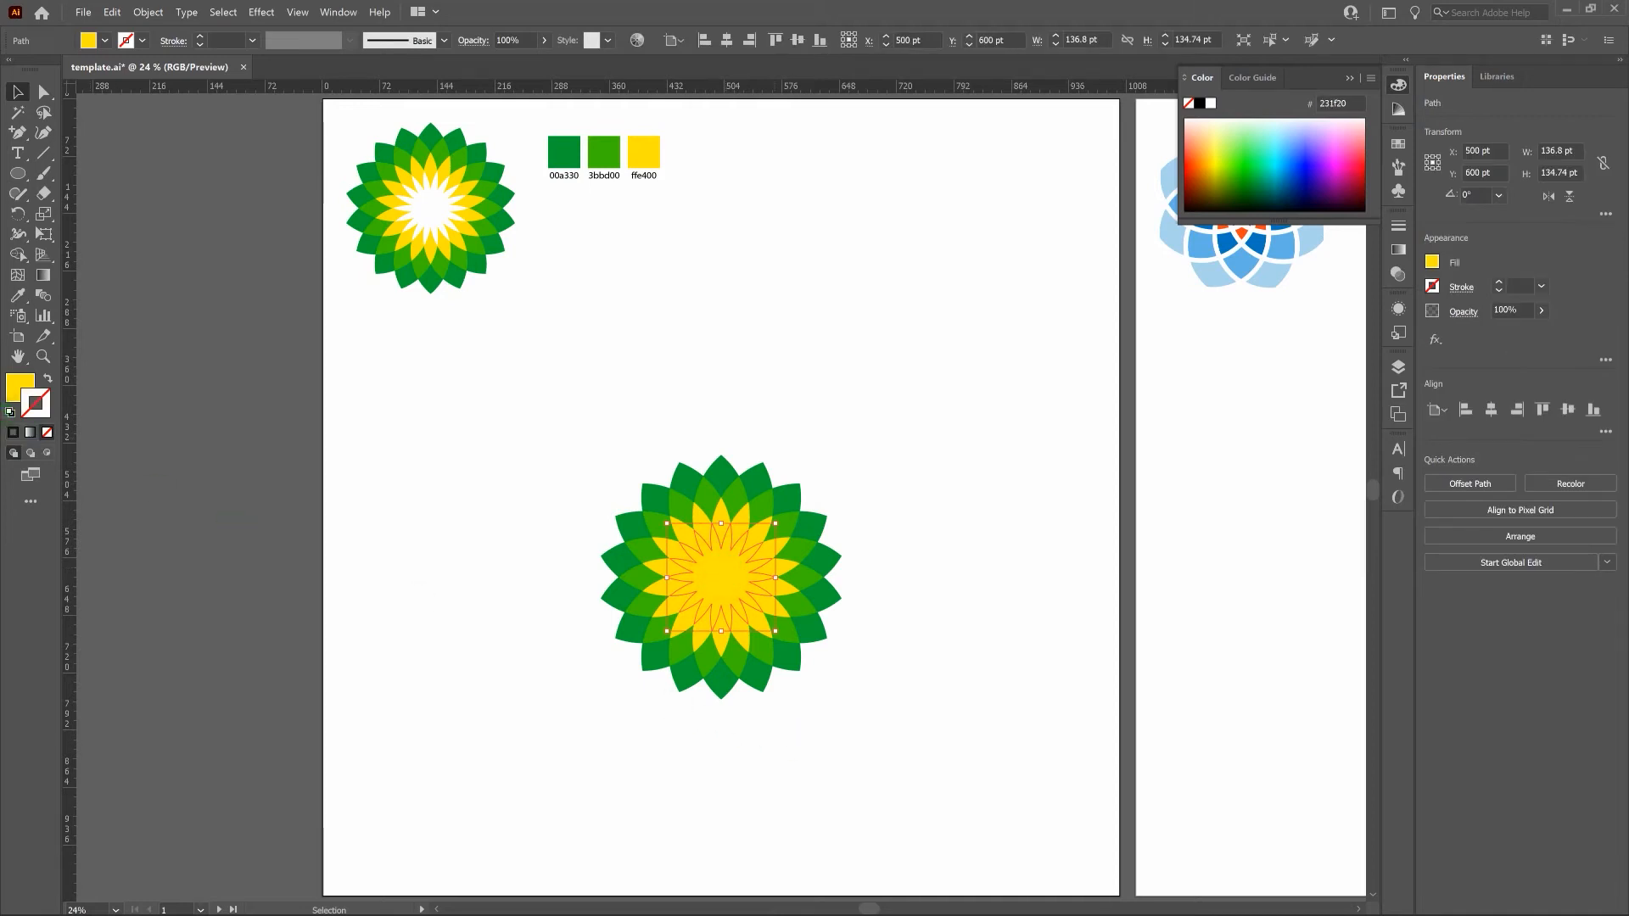
click(10, 412)
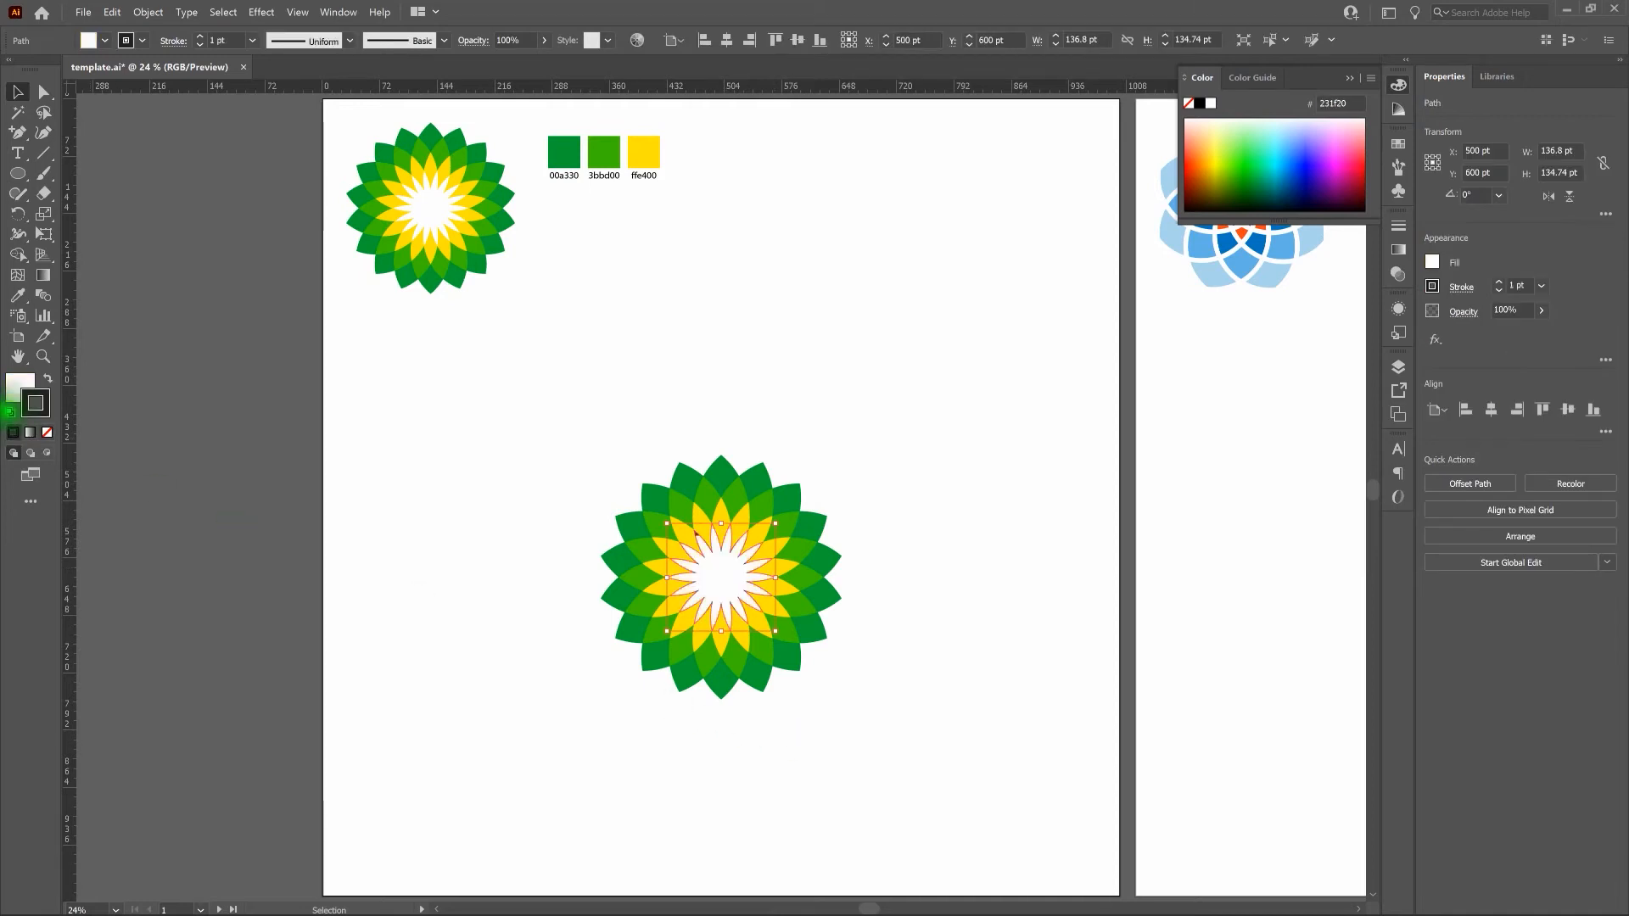
click(47, 431)
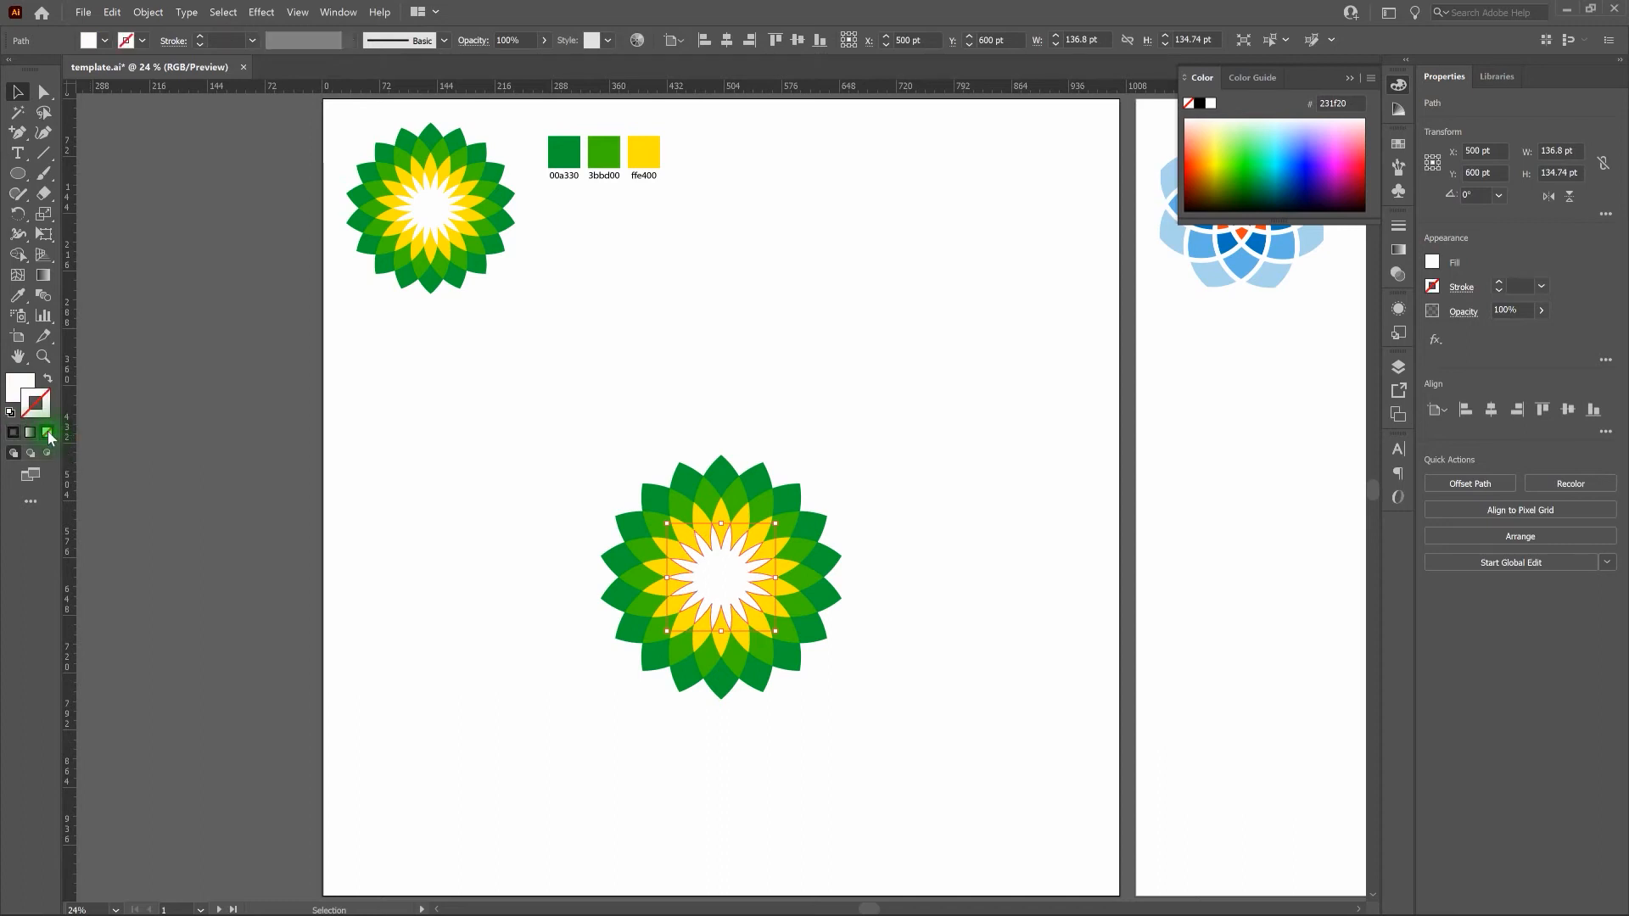
click(594, 452)
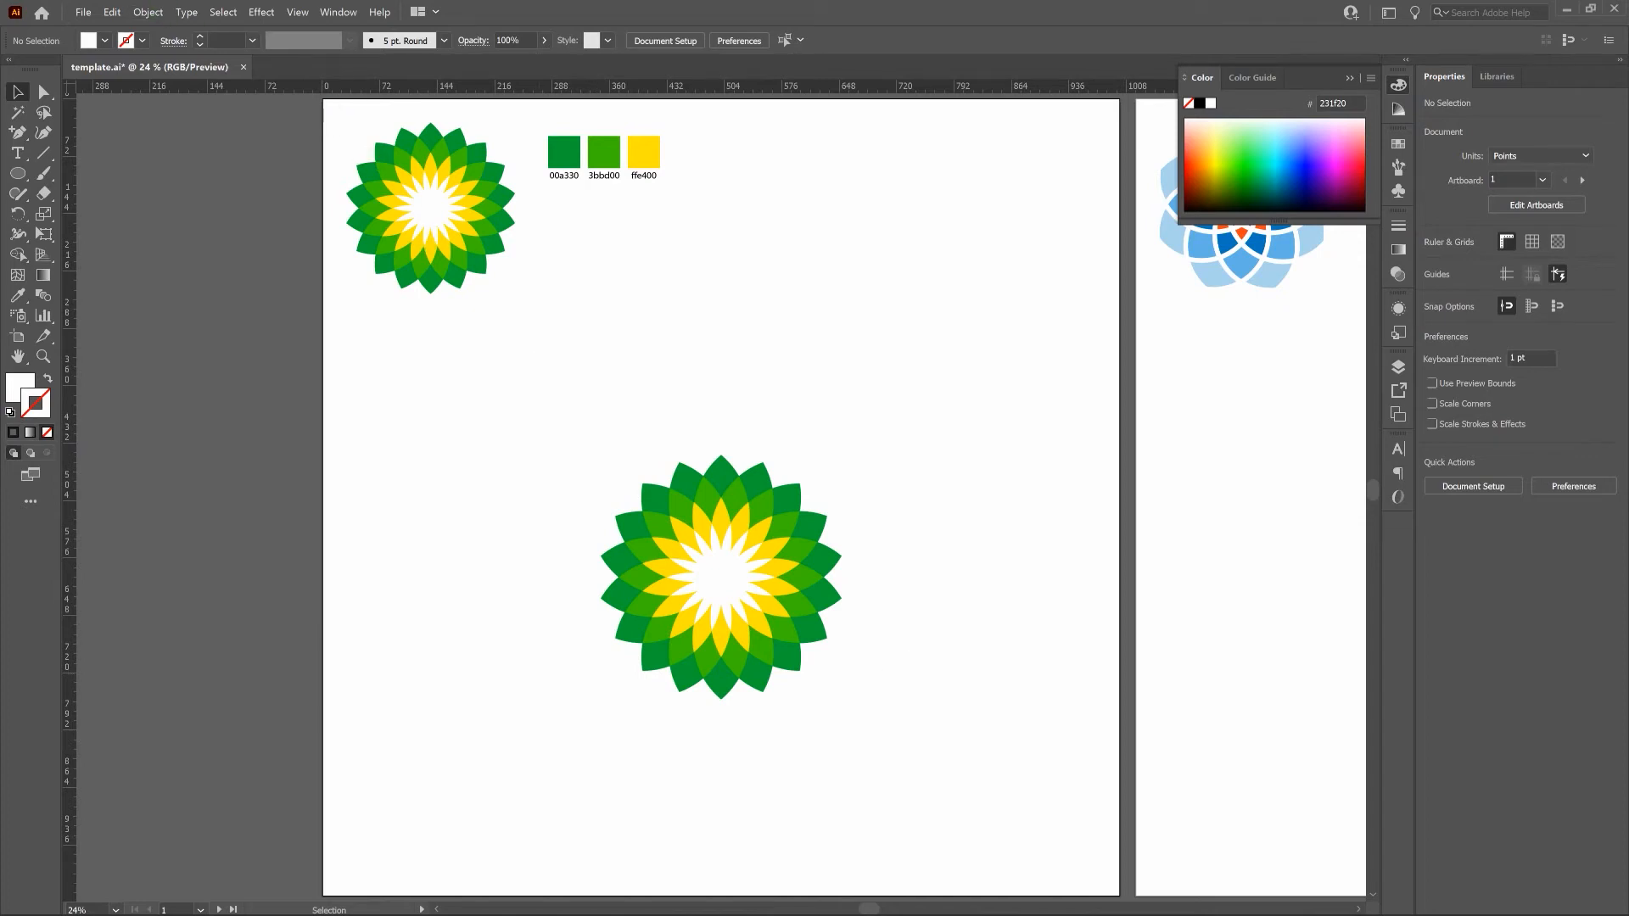
Unlock all locked objects in the document and clear the selection.
click(151, 12)
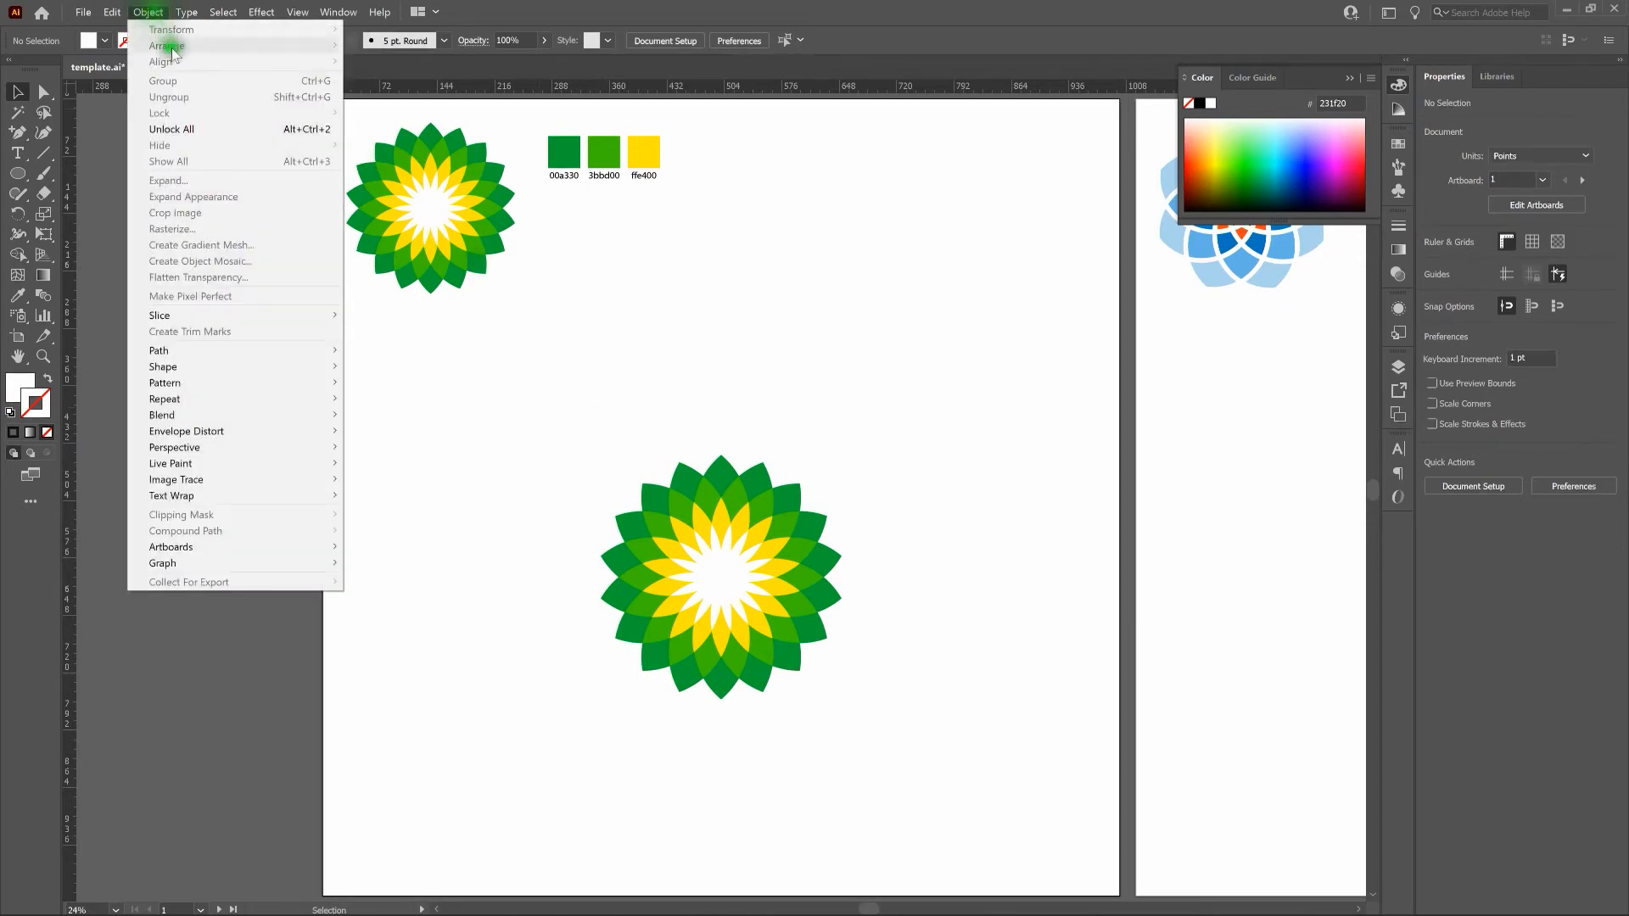
click(195, 129)
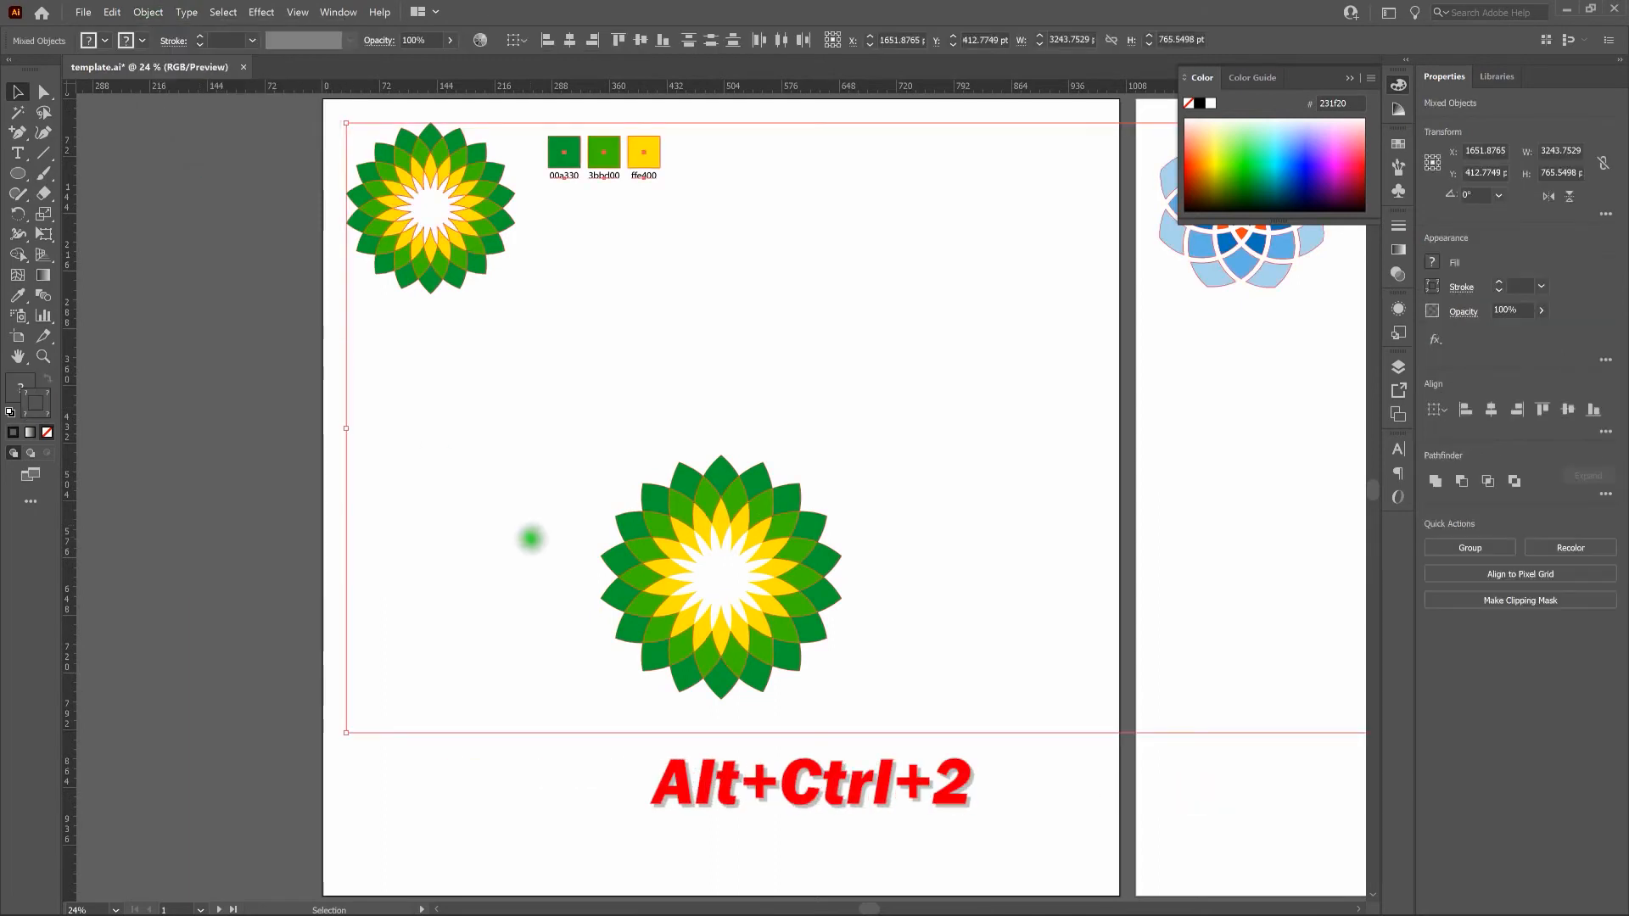
click(530, 539)
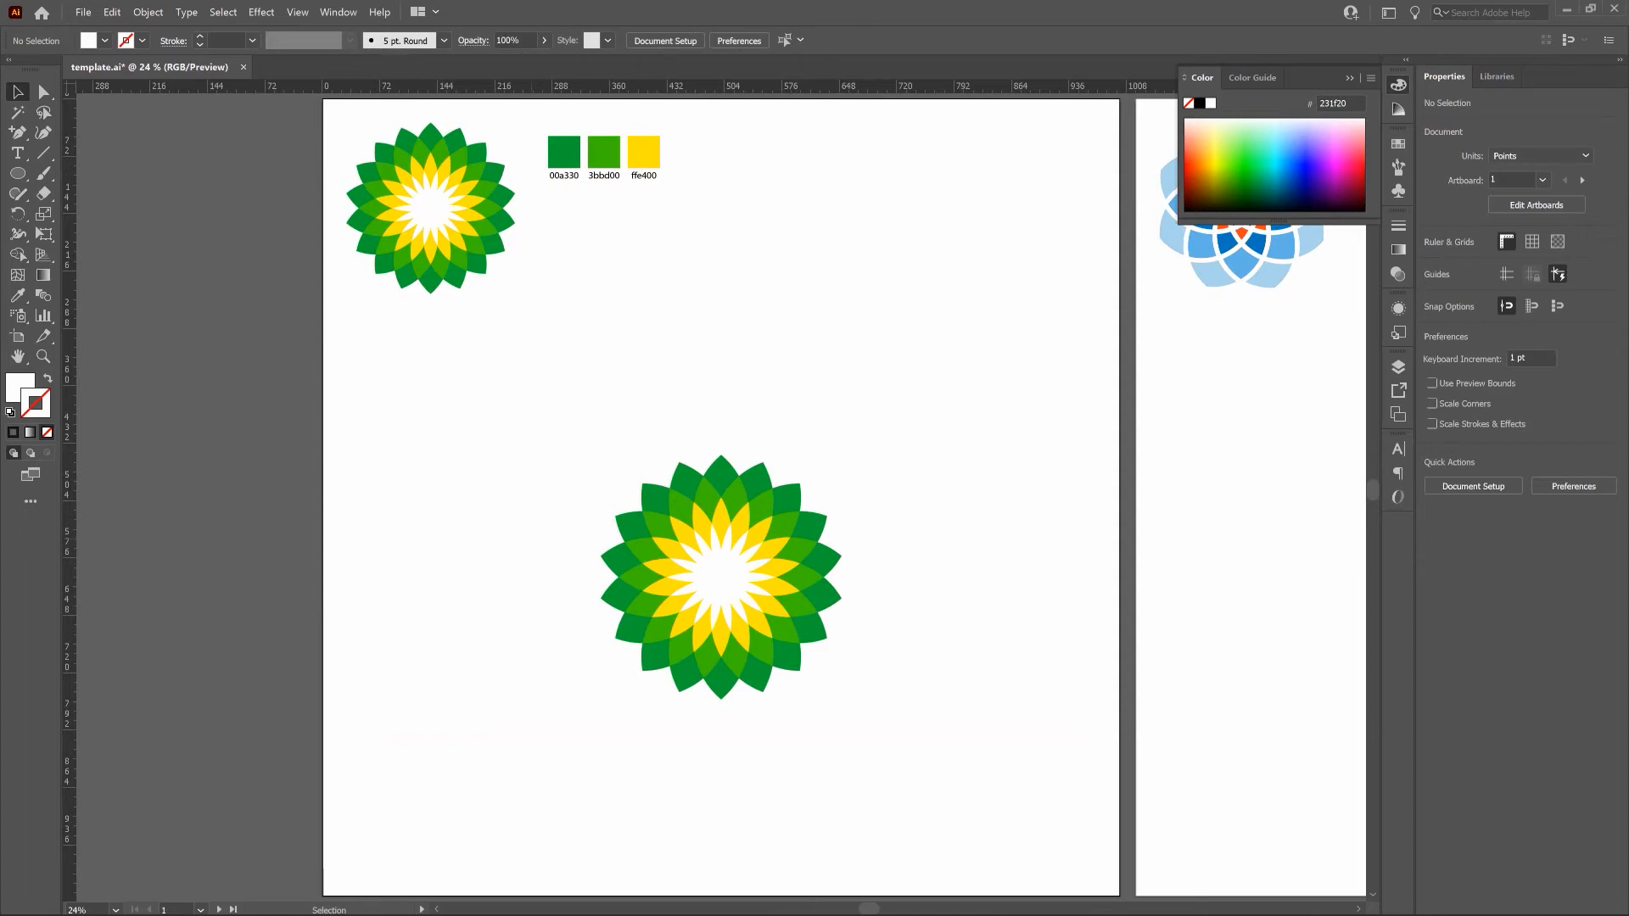
Group all shapes of the large flower and center the group horizontally and vertically on the artboard.
drag(537, 417, 933, 772)
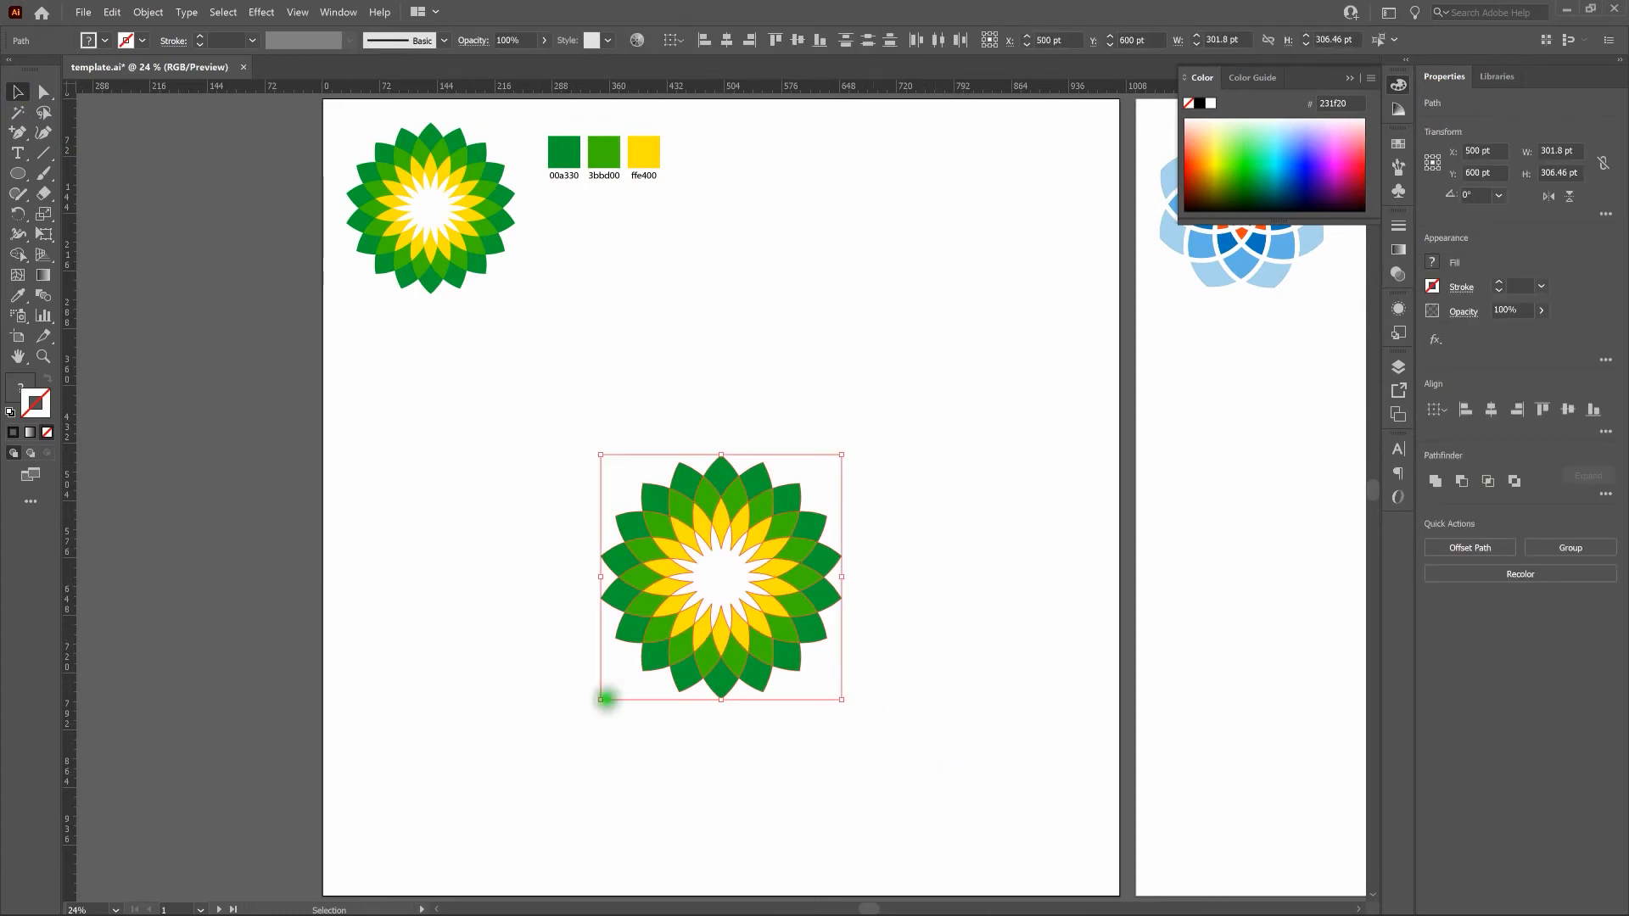
click(155, 13)
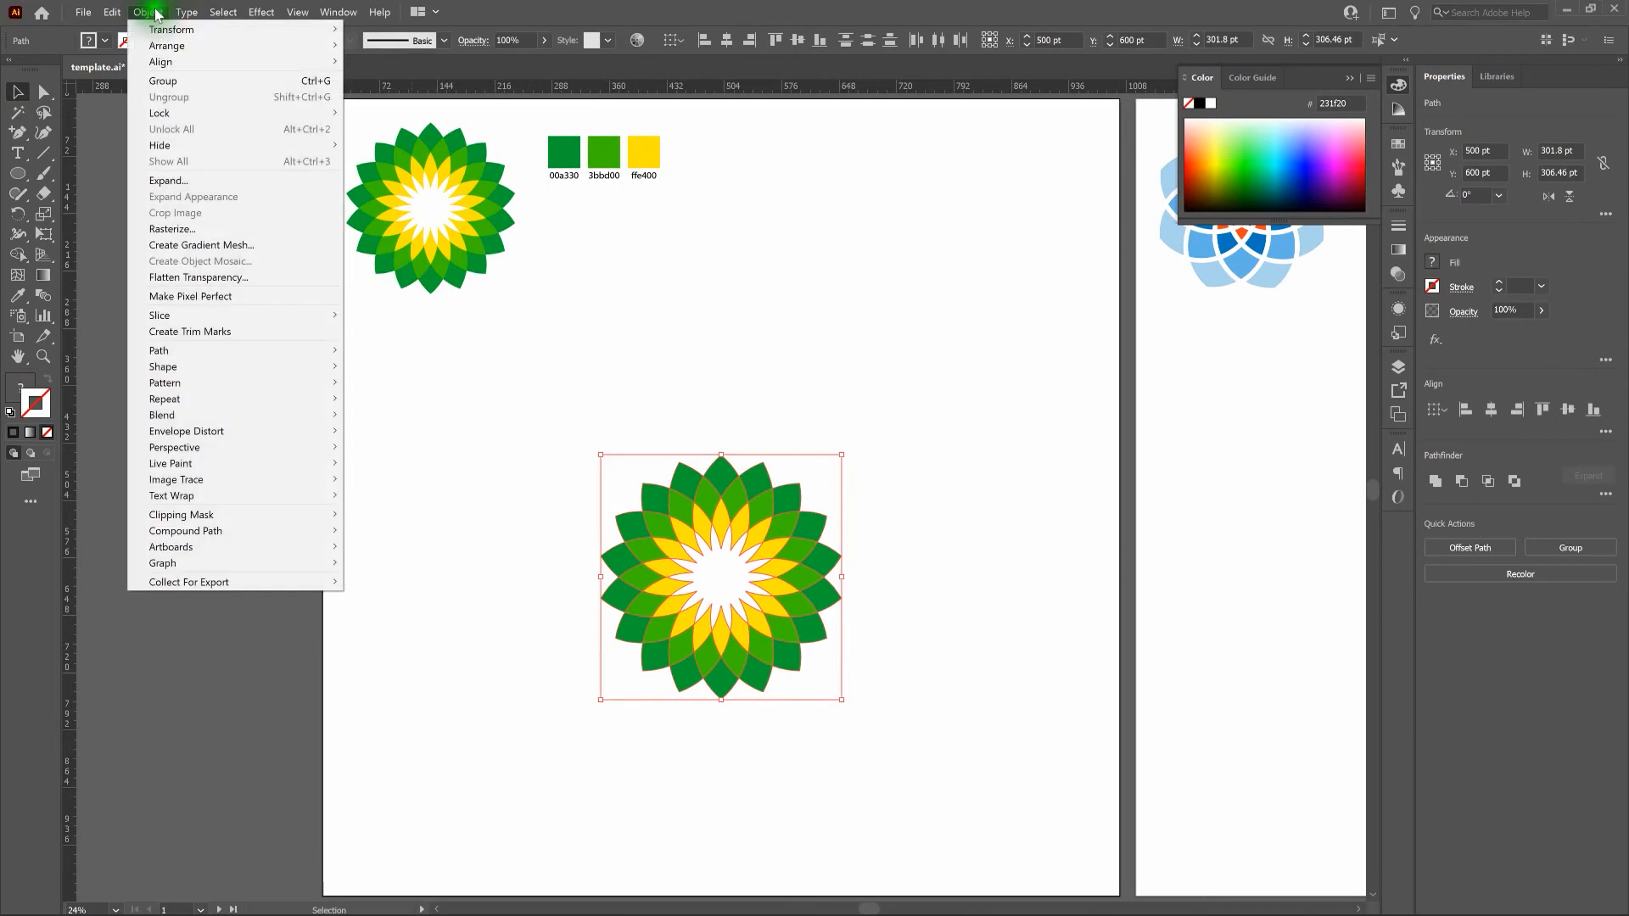
click(167, 82)
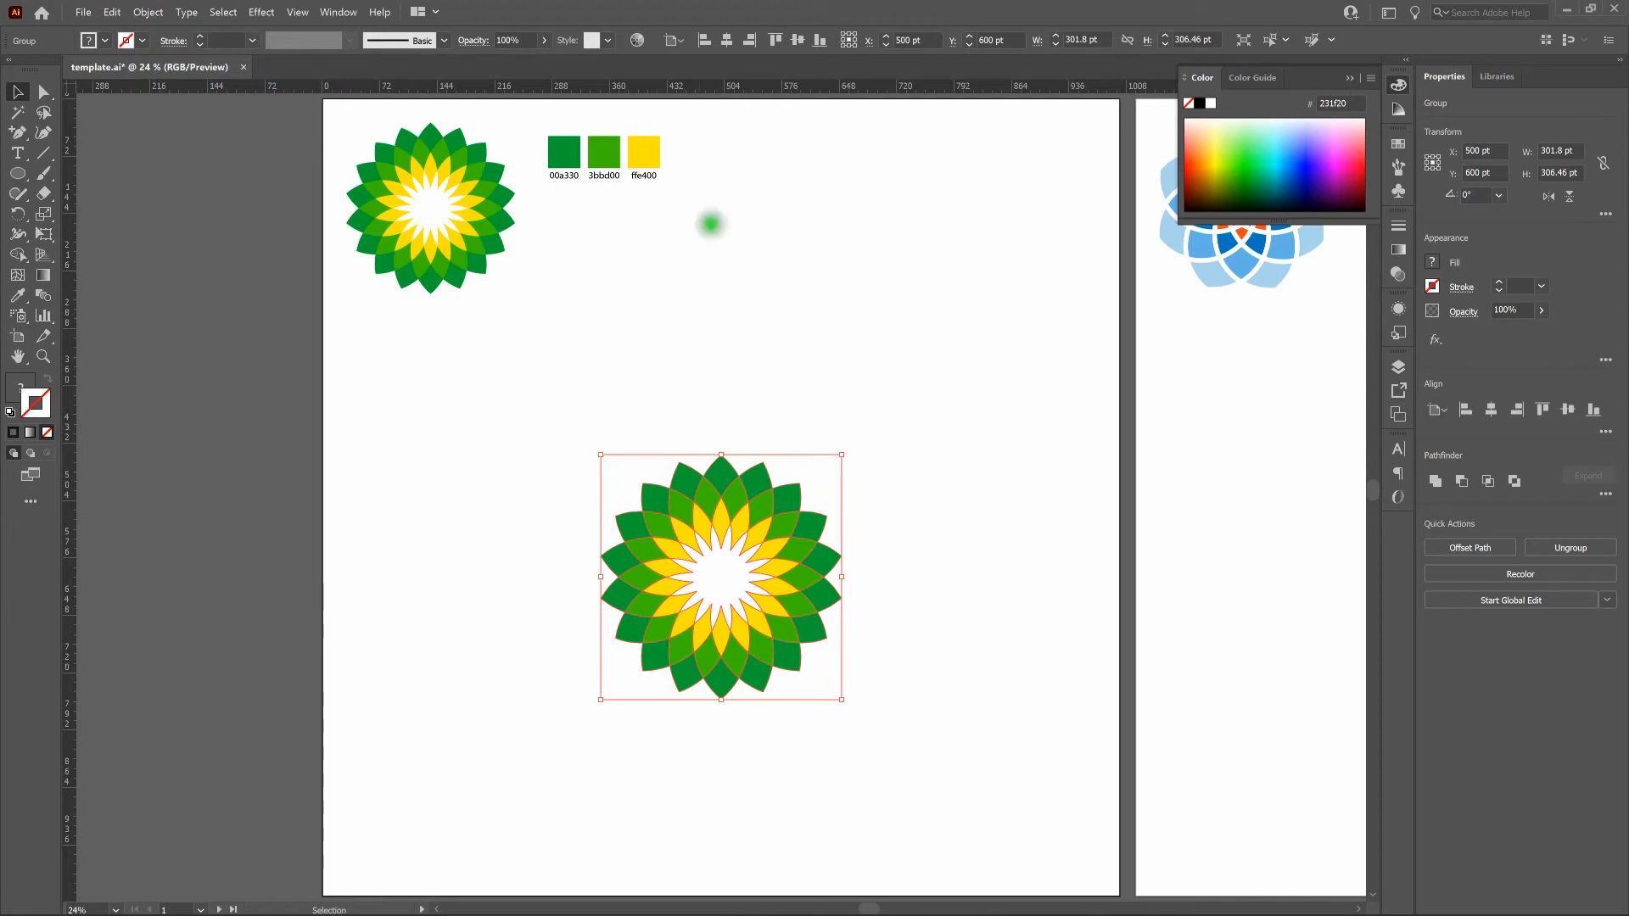
click(726, 40)
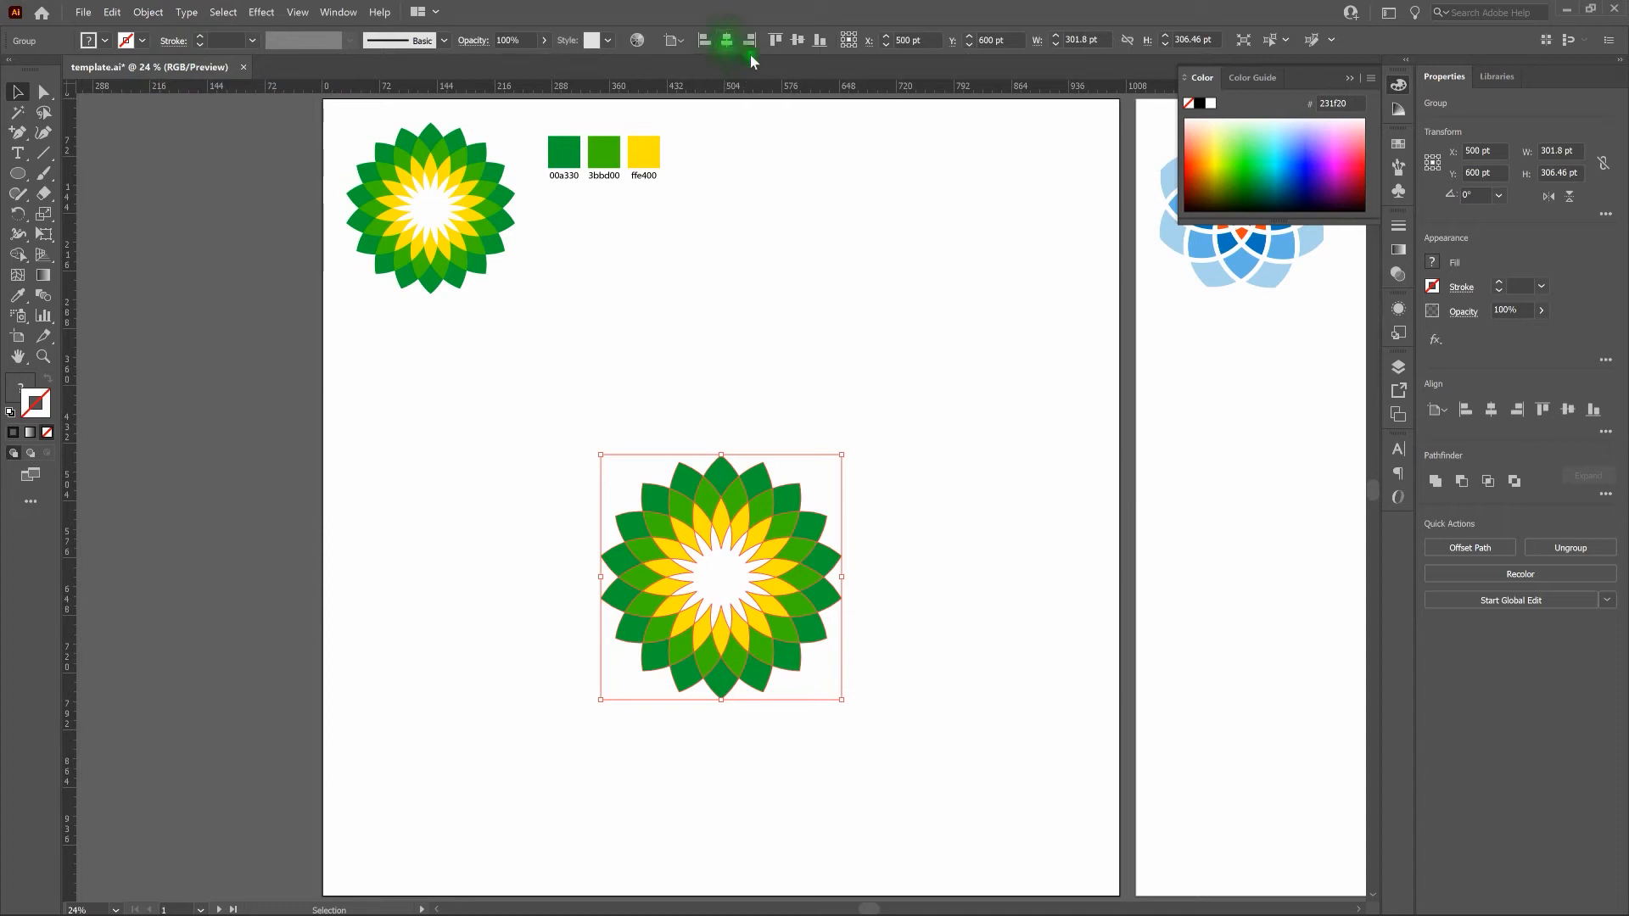
click(797, 40)
click(983, 391)
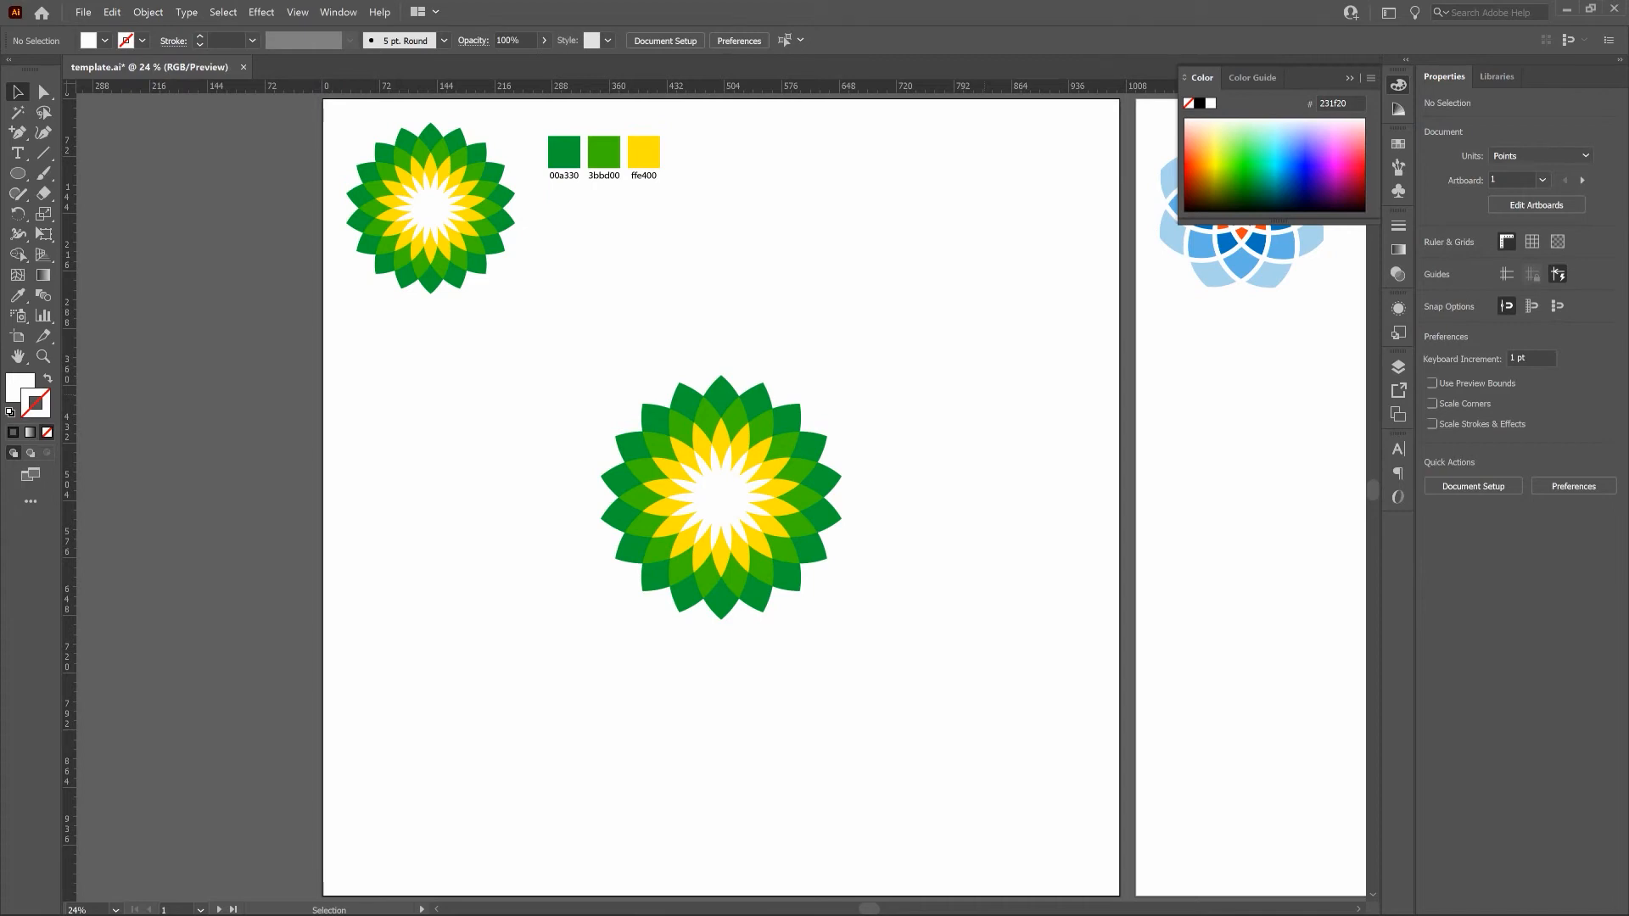
Create a 200 pt by 200 pt circle on the second artboard with the default fill and stroke.
key(shift+Page_Down)
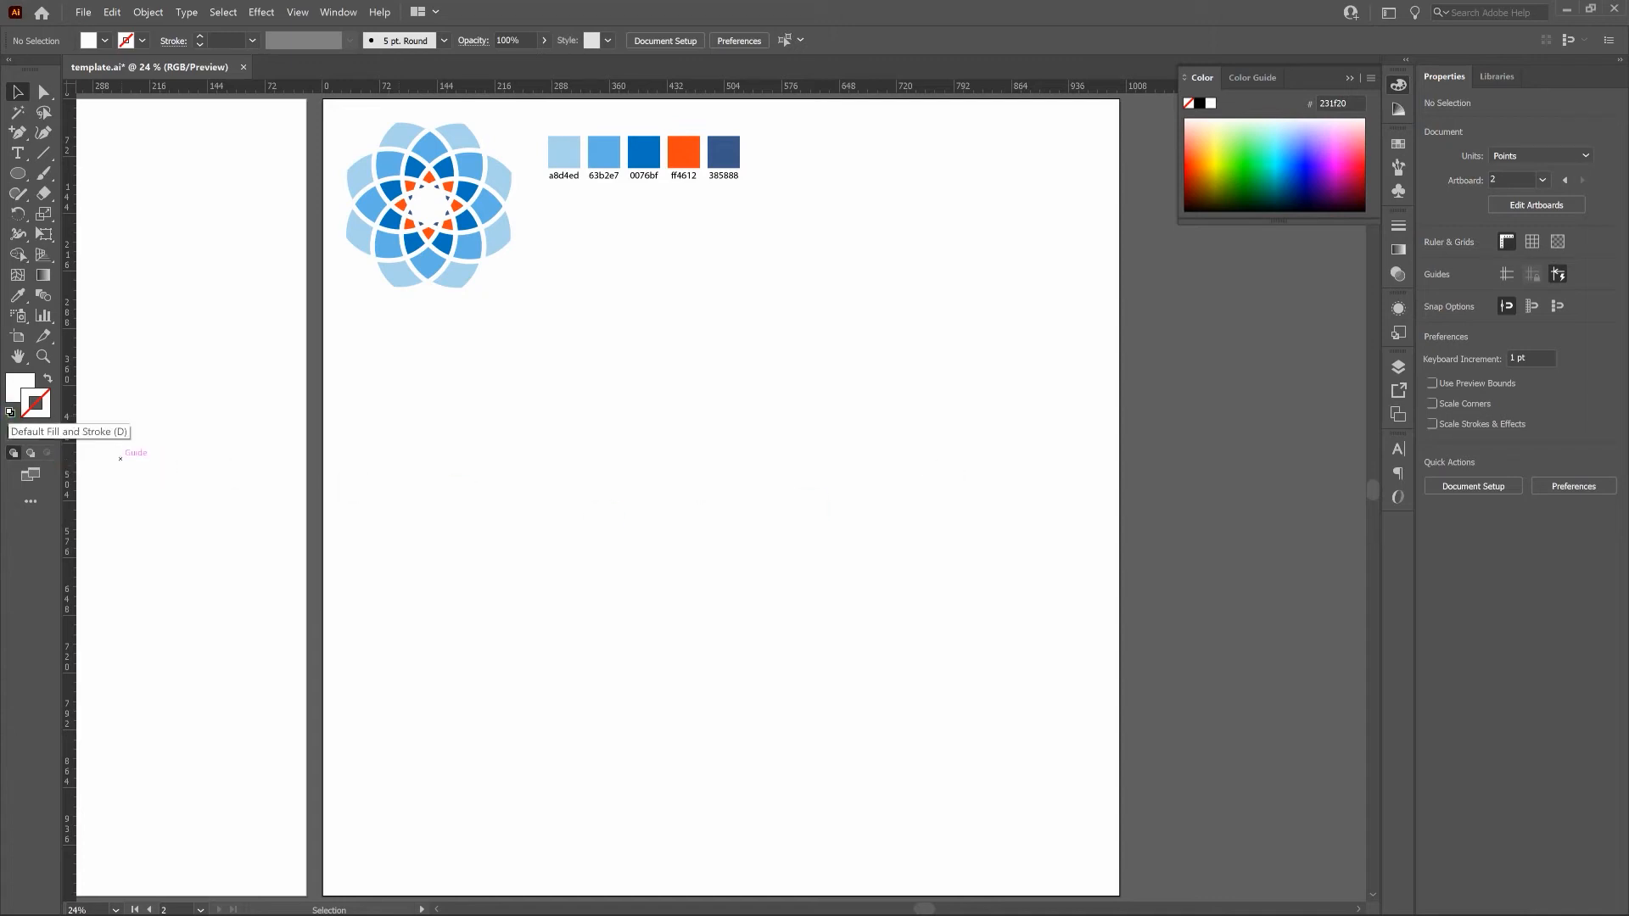
click(10, 412)
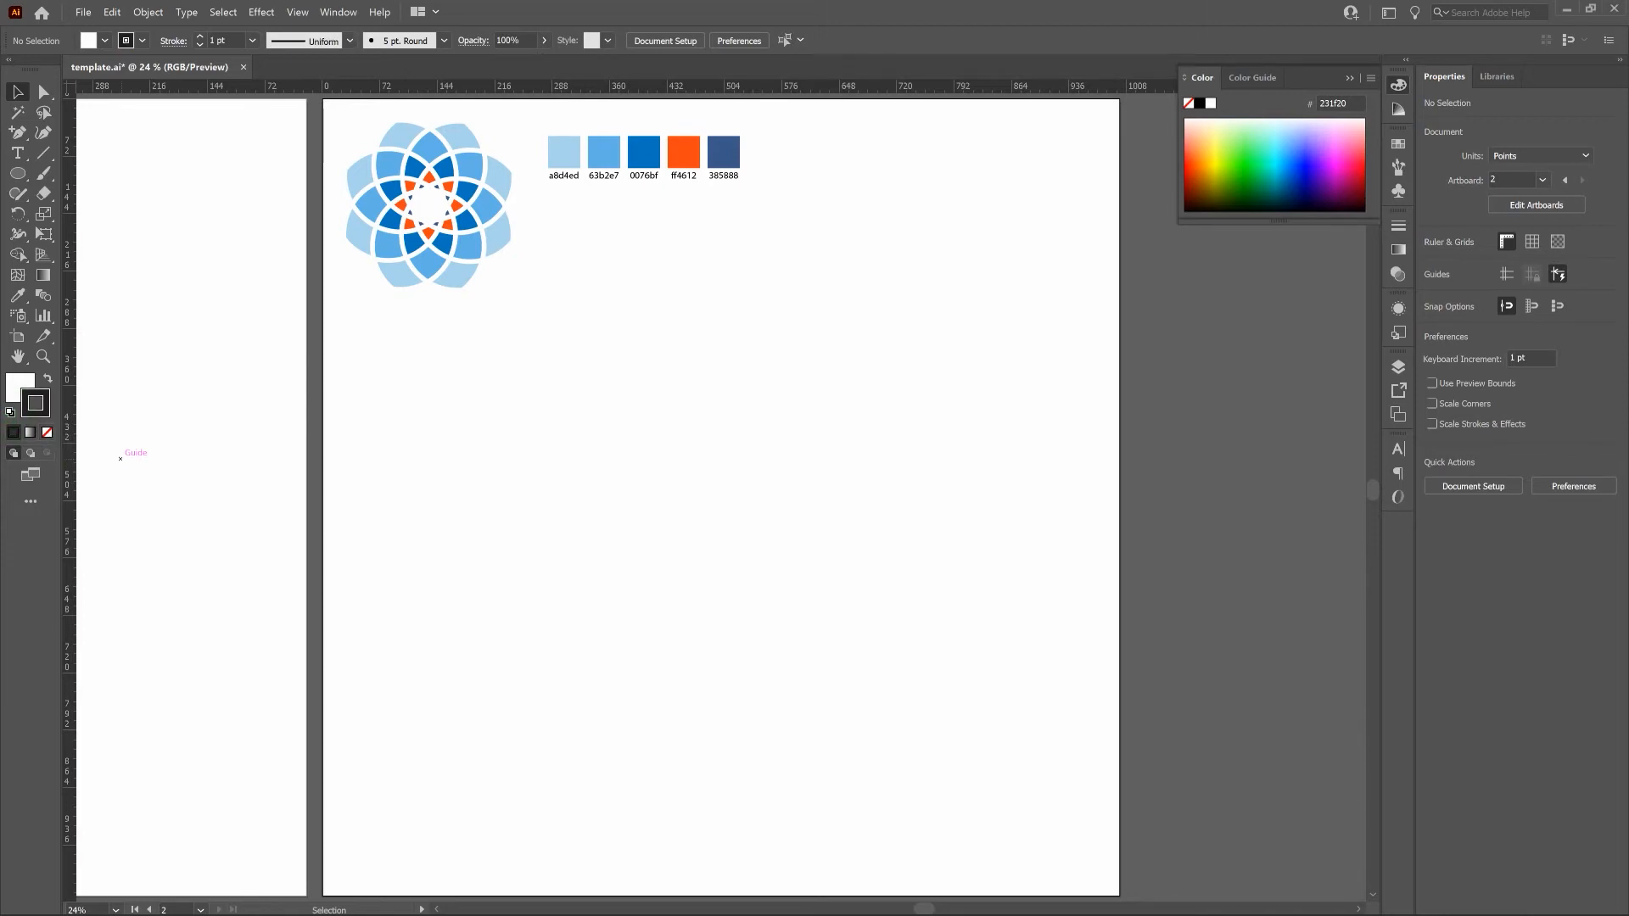
click(19, 176)
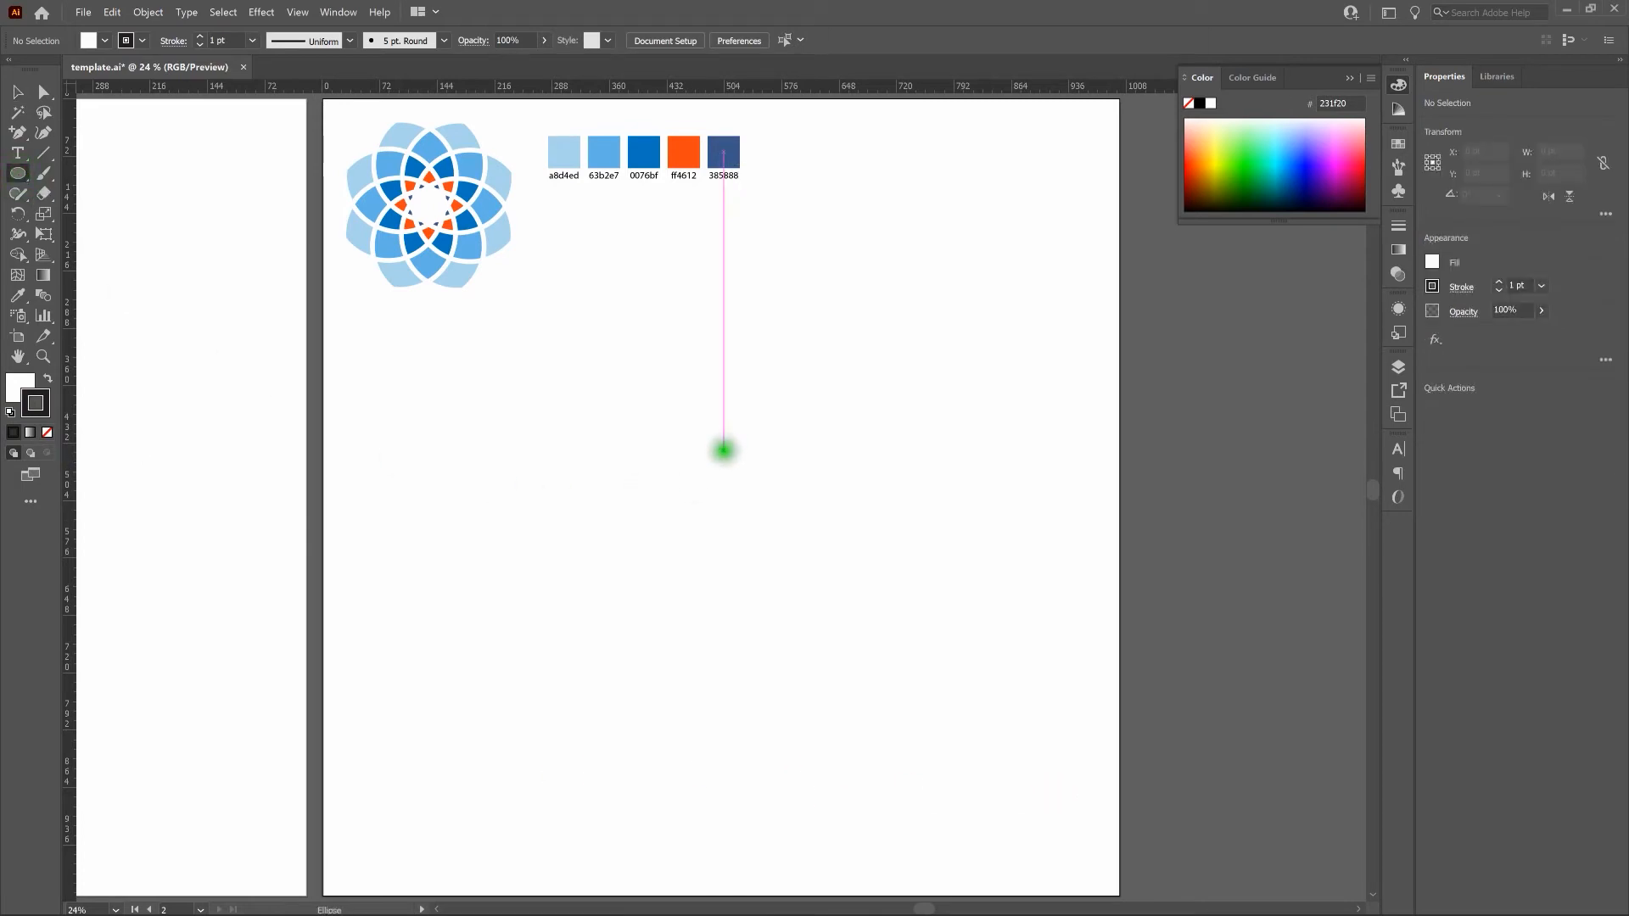
click(722, 449)
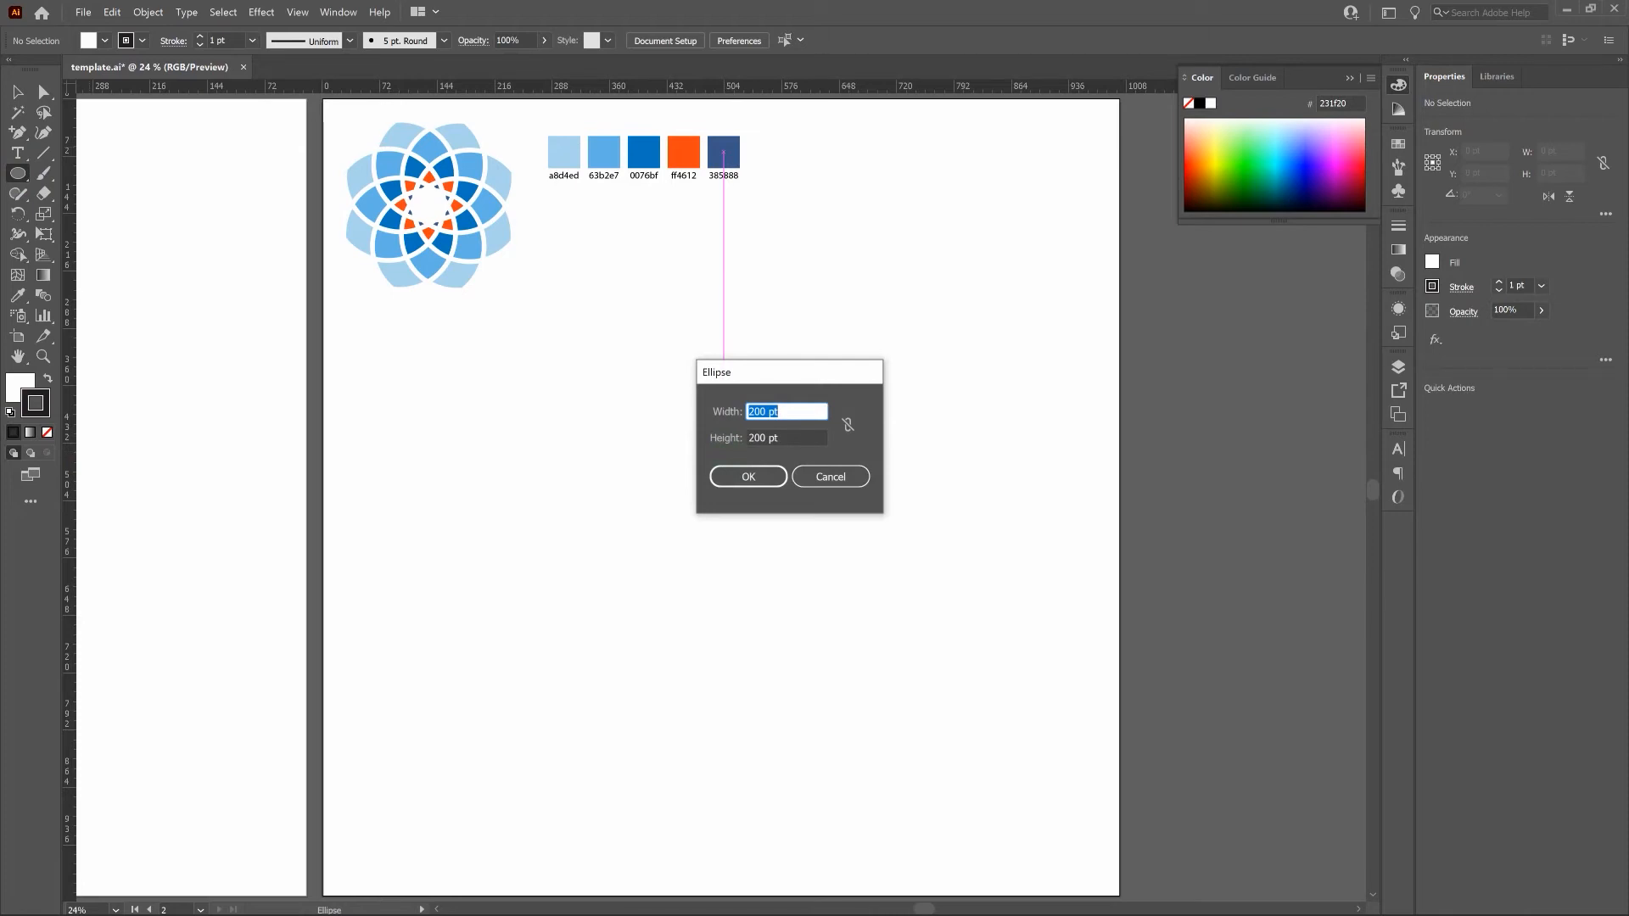
key(Return)
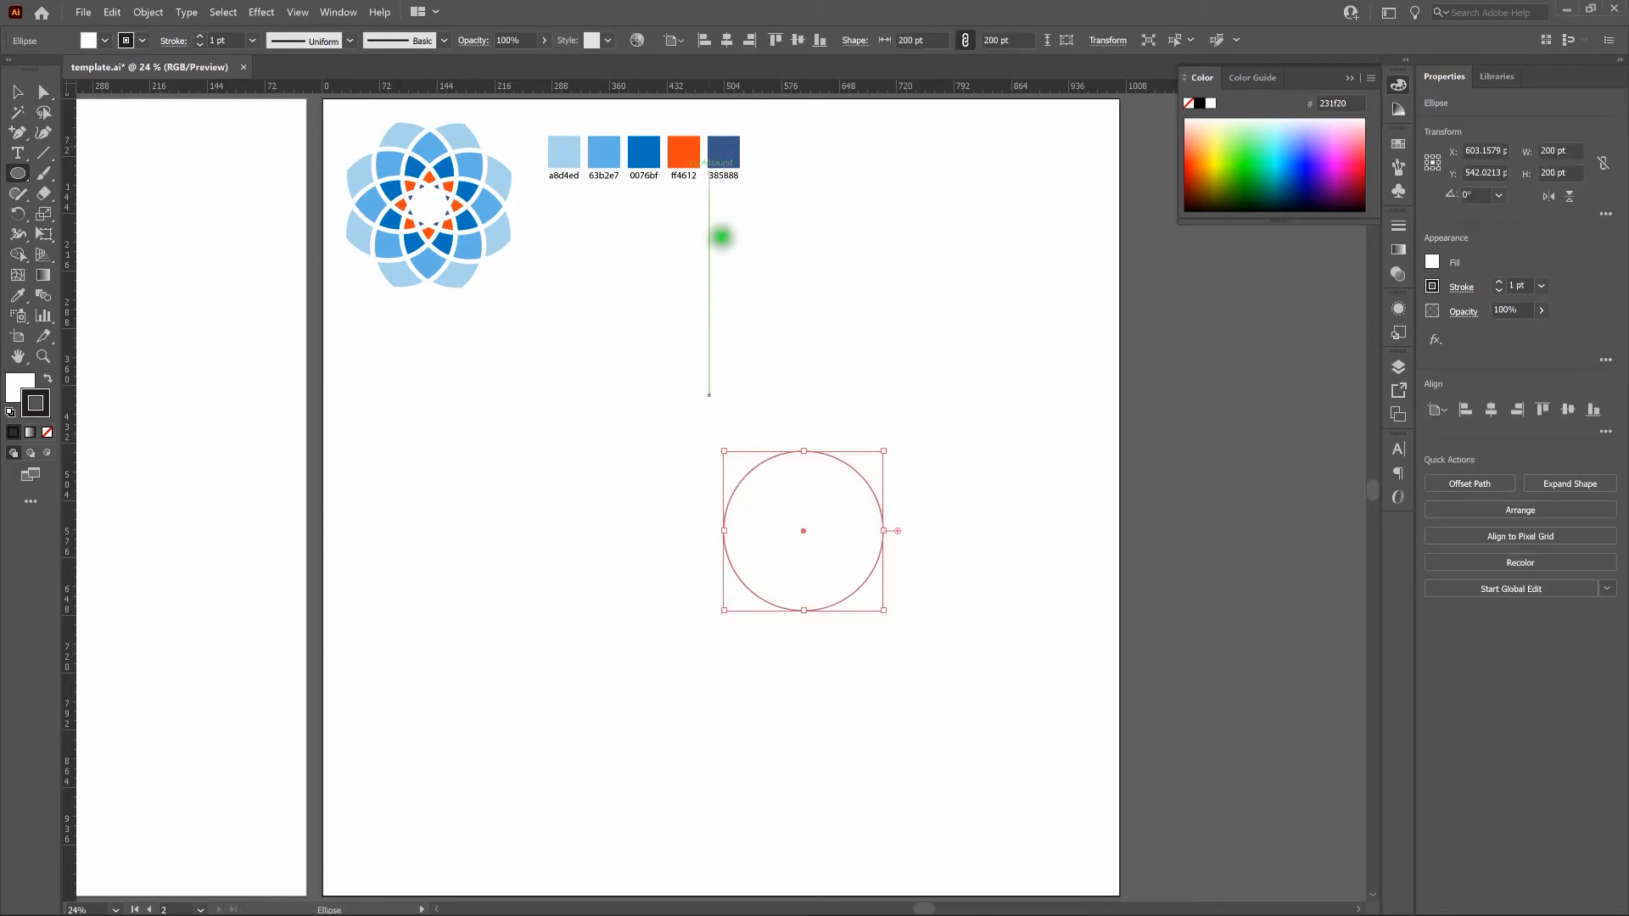
Center the circle horizontally and vertically on the artboard and remove its fill.
click(727, 40)
click(801, 41)
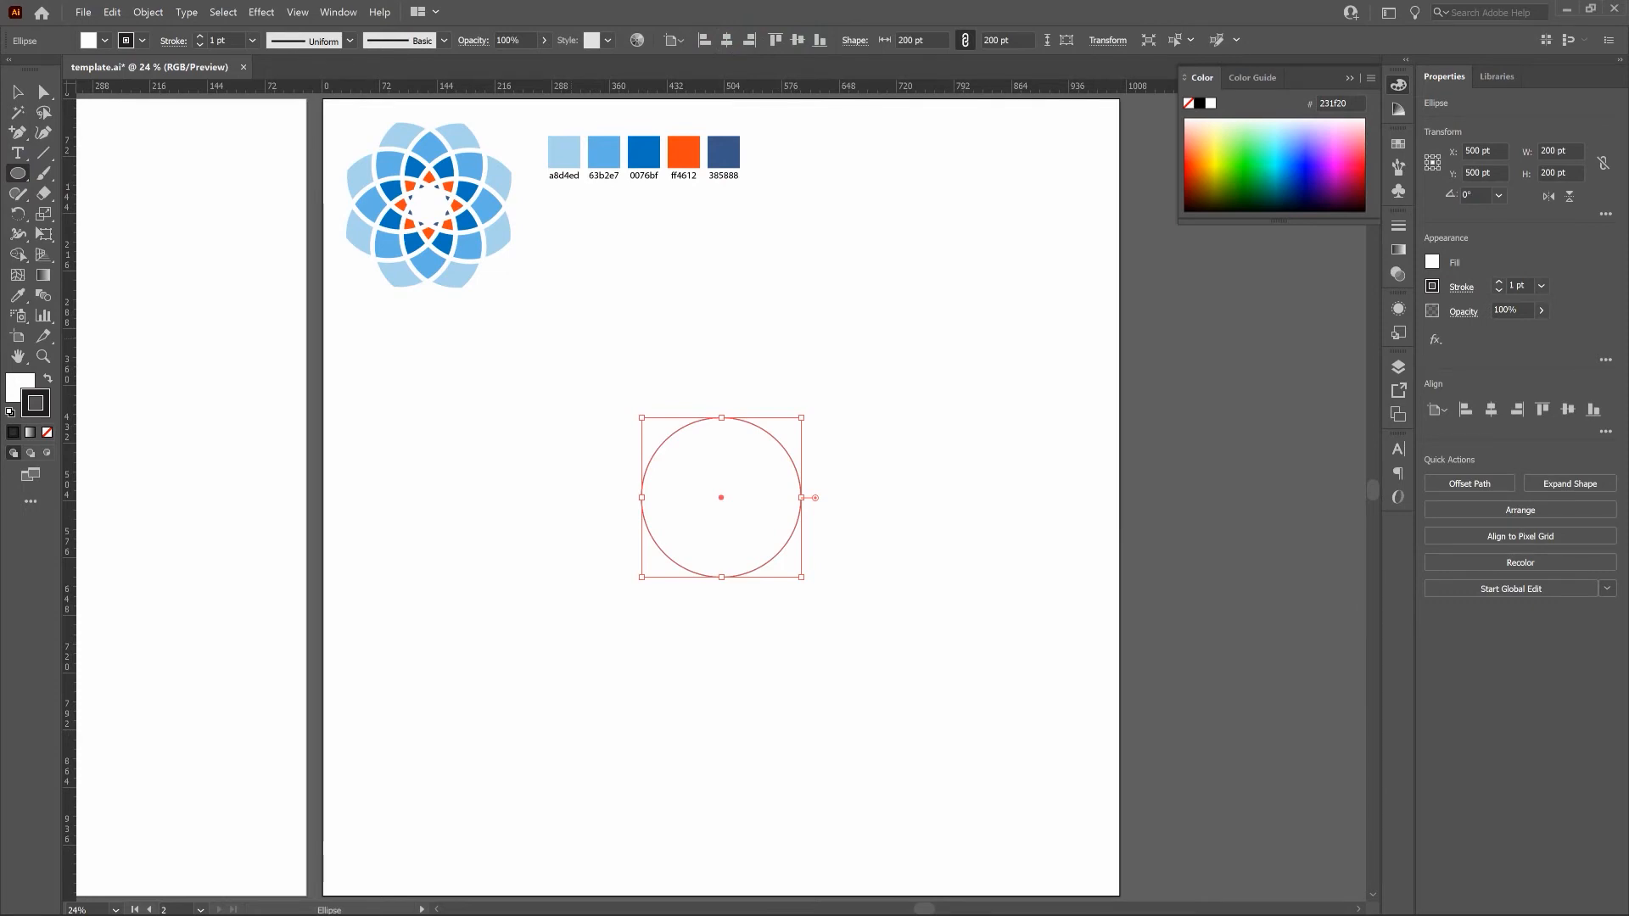
click(10, 389)
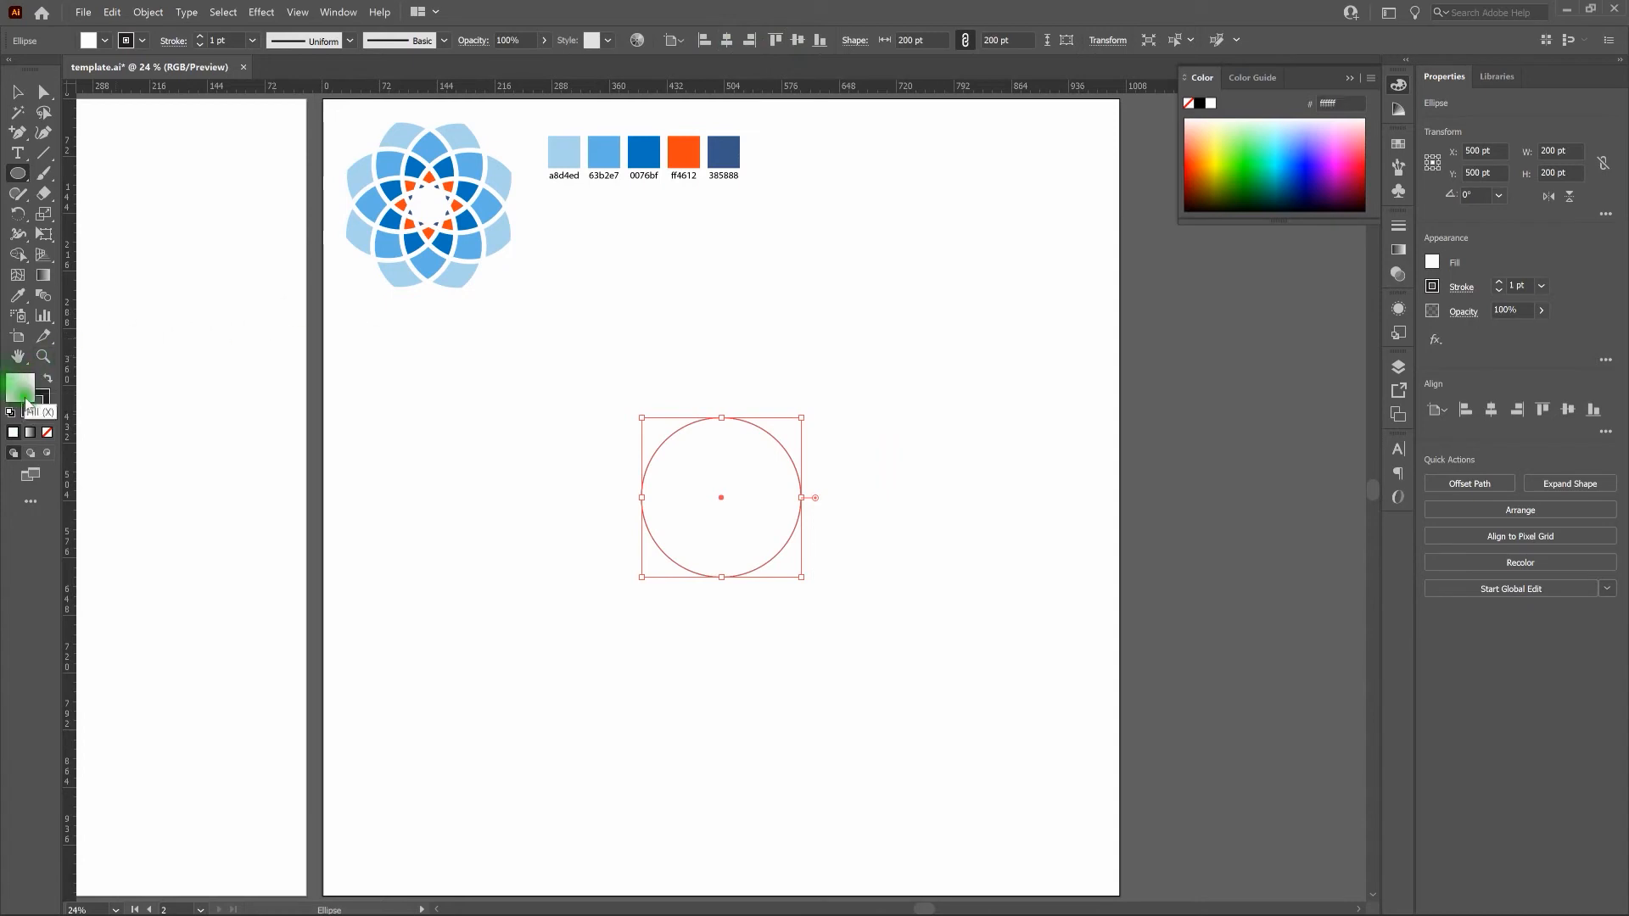
click(48, 436)
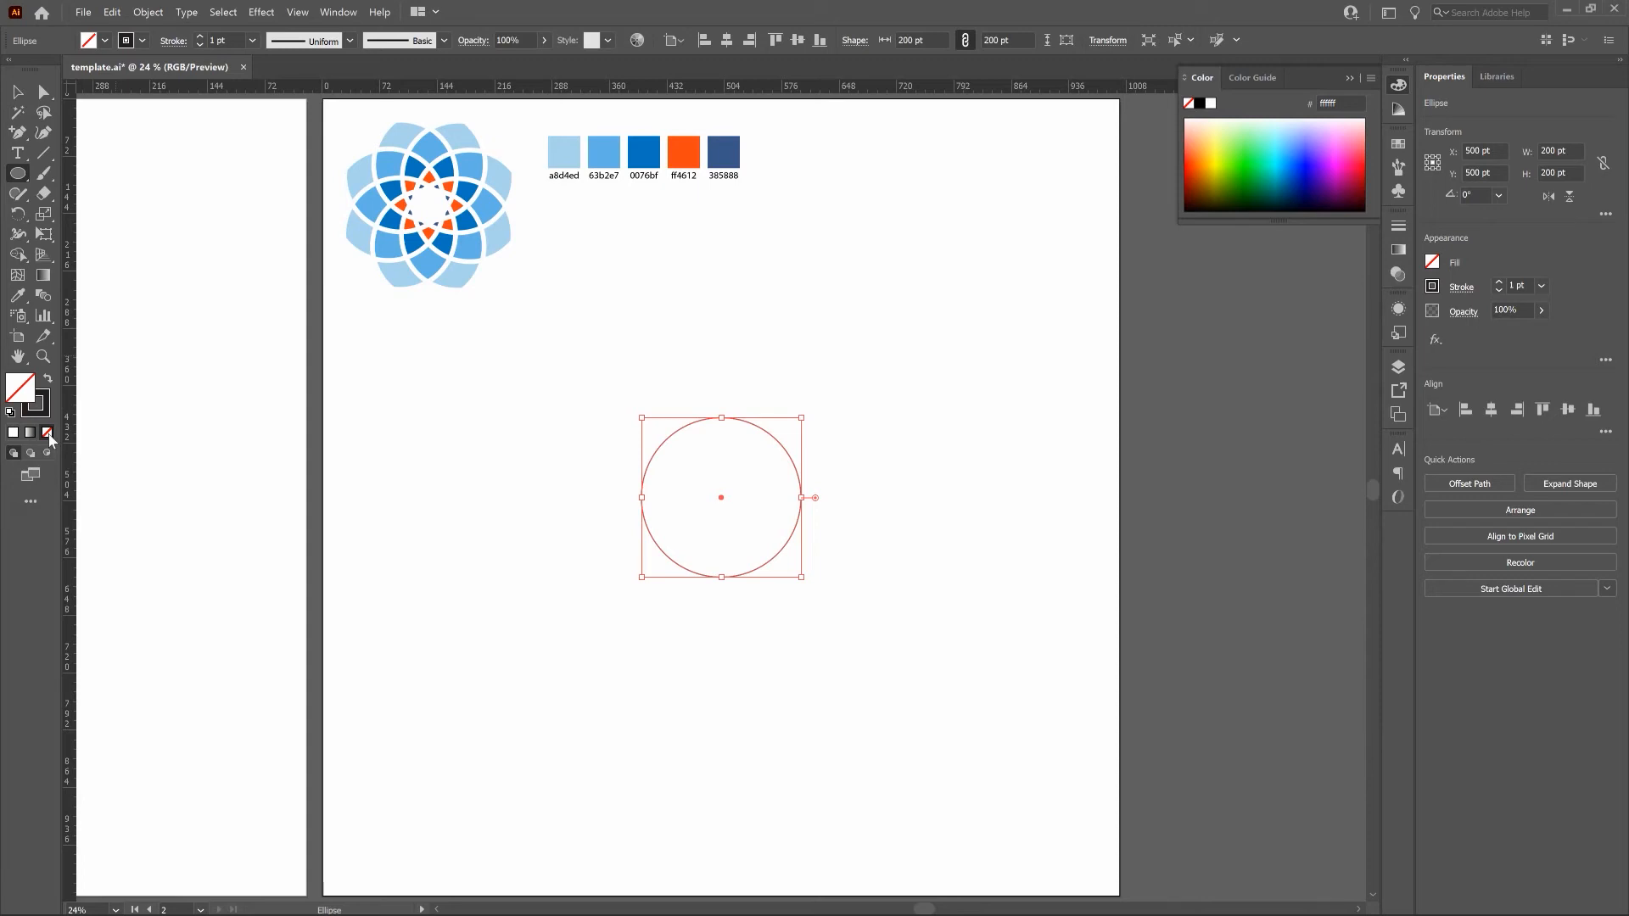
Rotate a copy of the circle by 45° about a point inside it, just above its lowest anchor.
key(r)
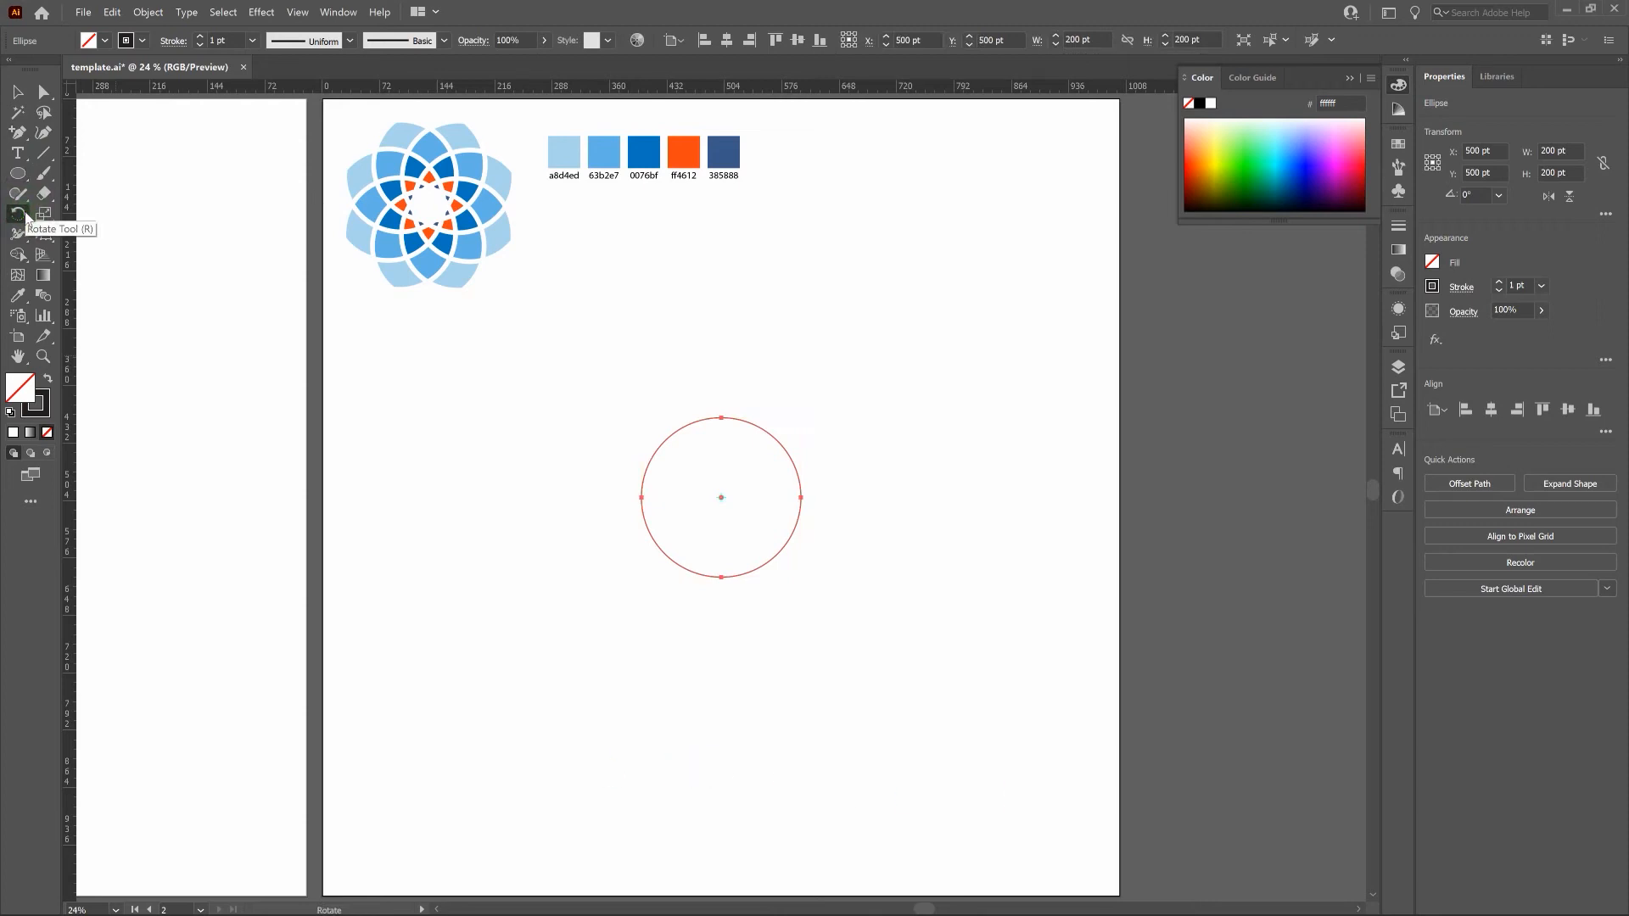
key(ctrl+plus)
key(ctrl+plus)
key(ctrl+plus)
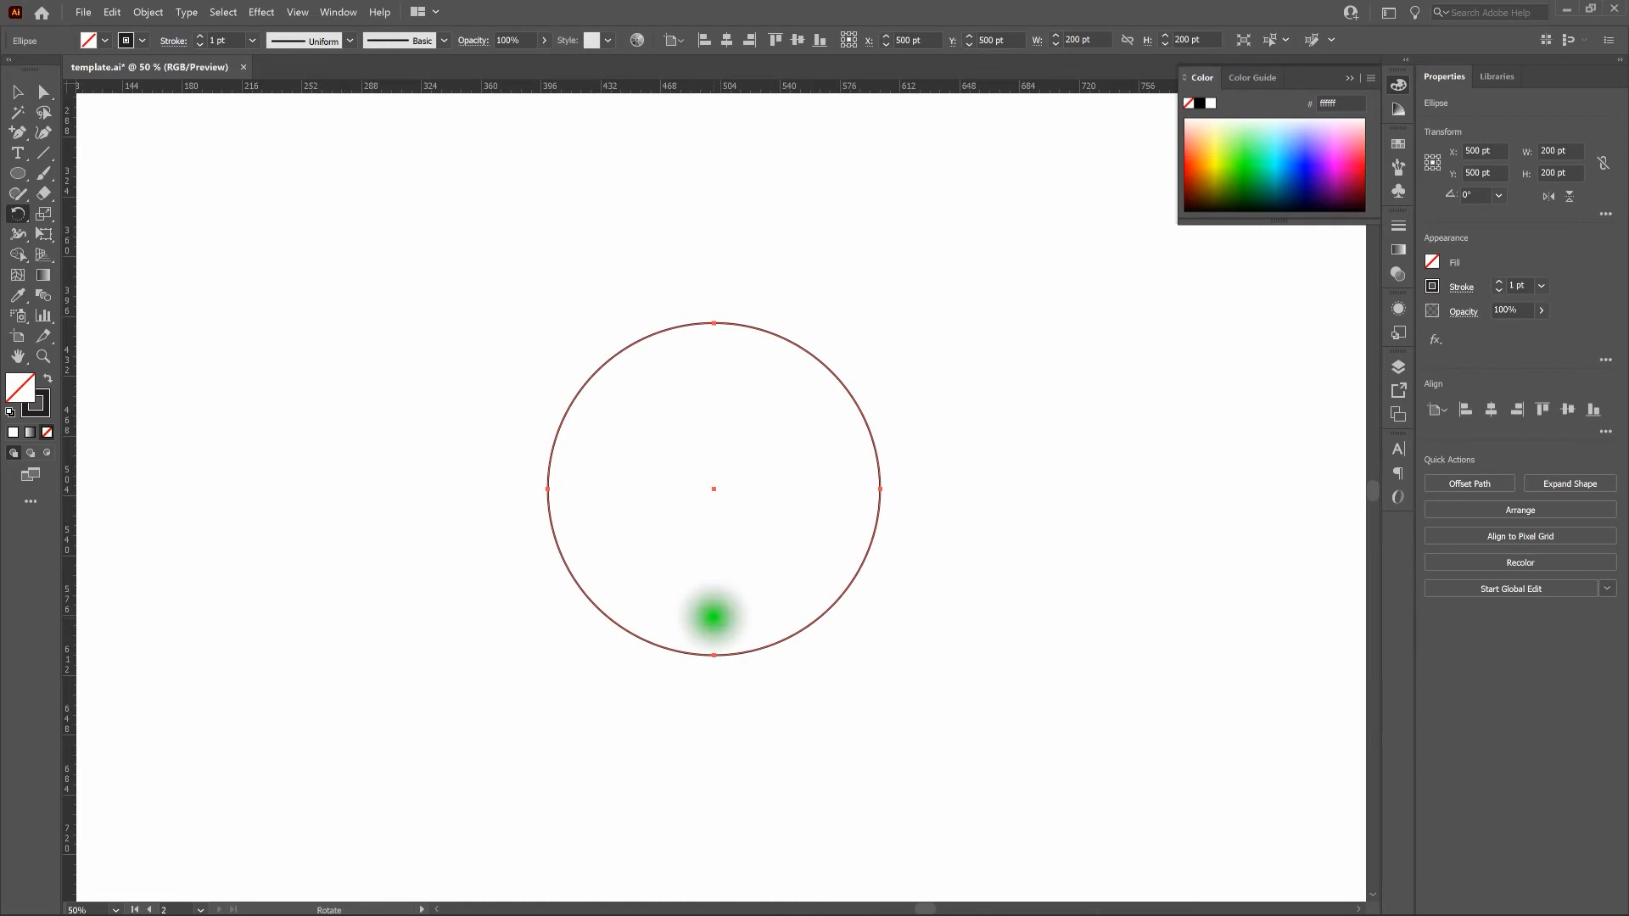
alt+click(713, 616)
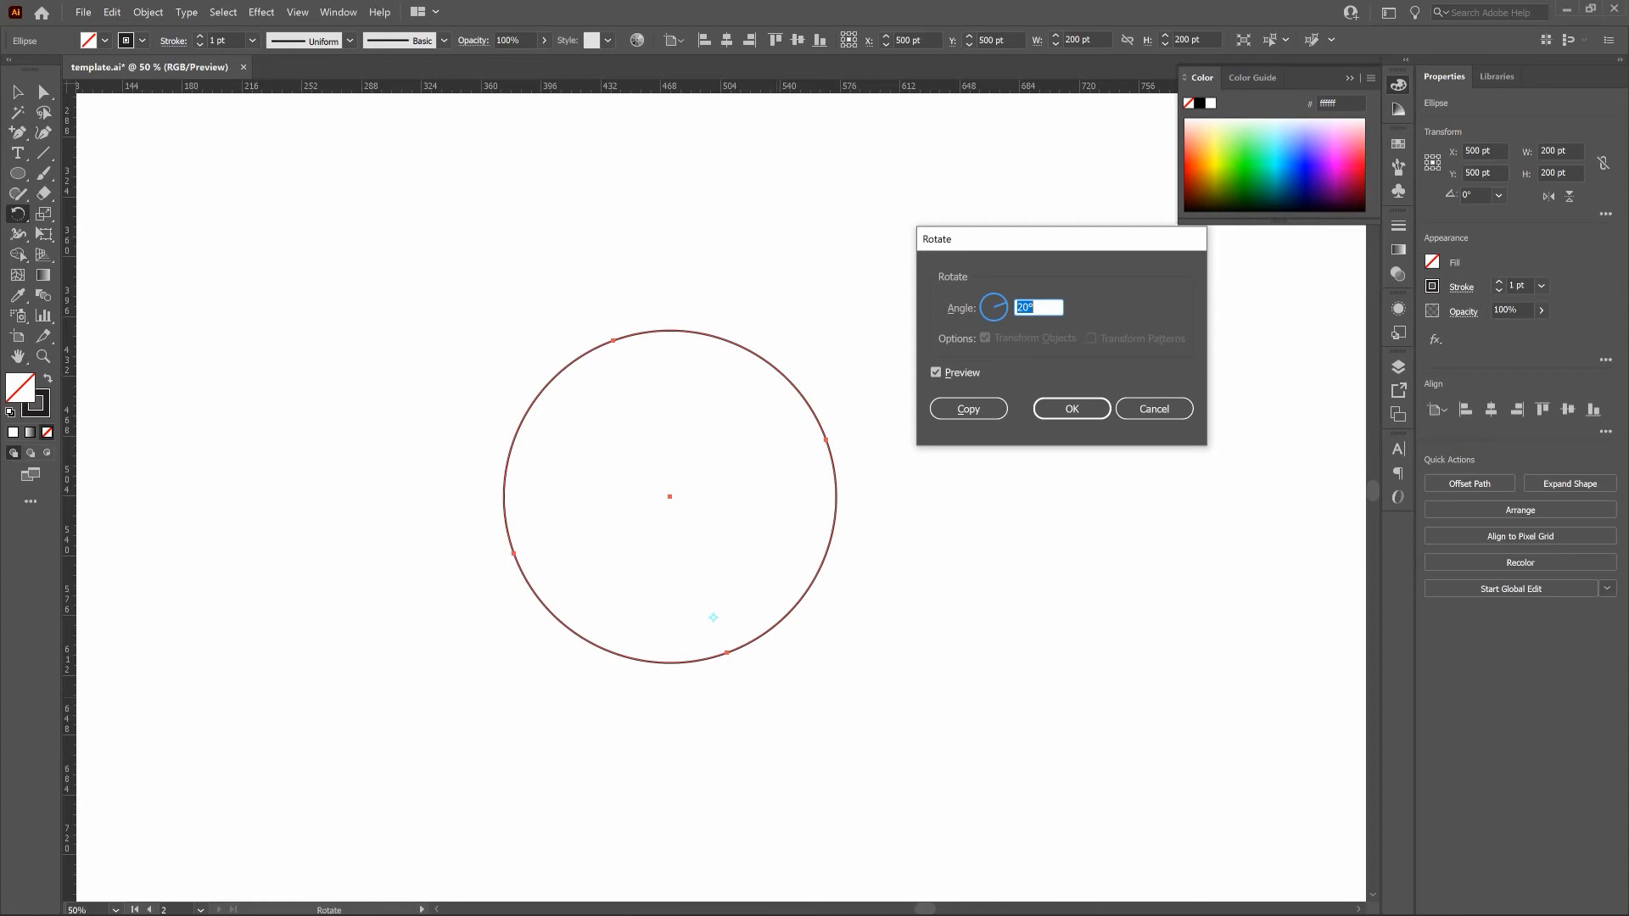
text(360/8)
click(958, 409)
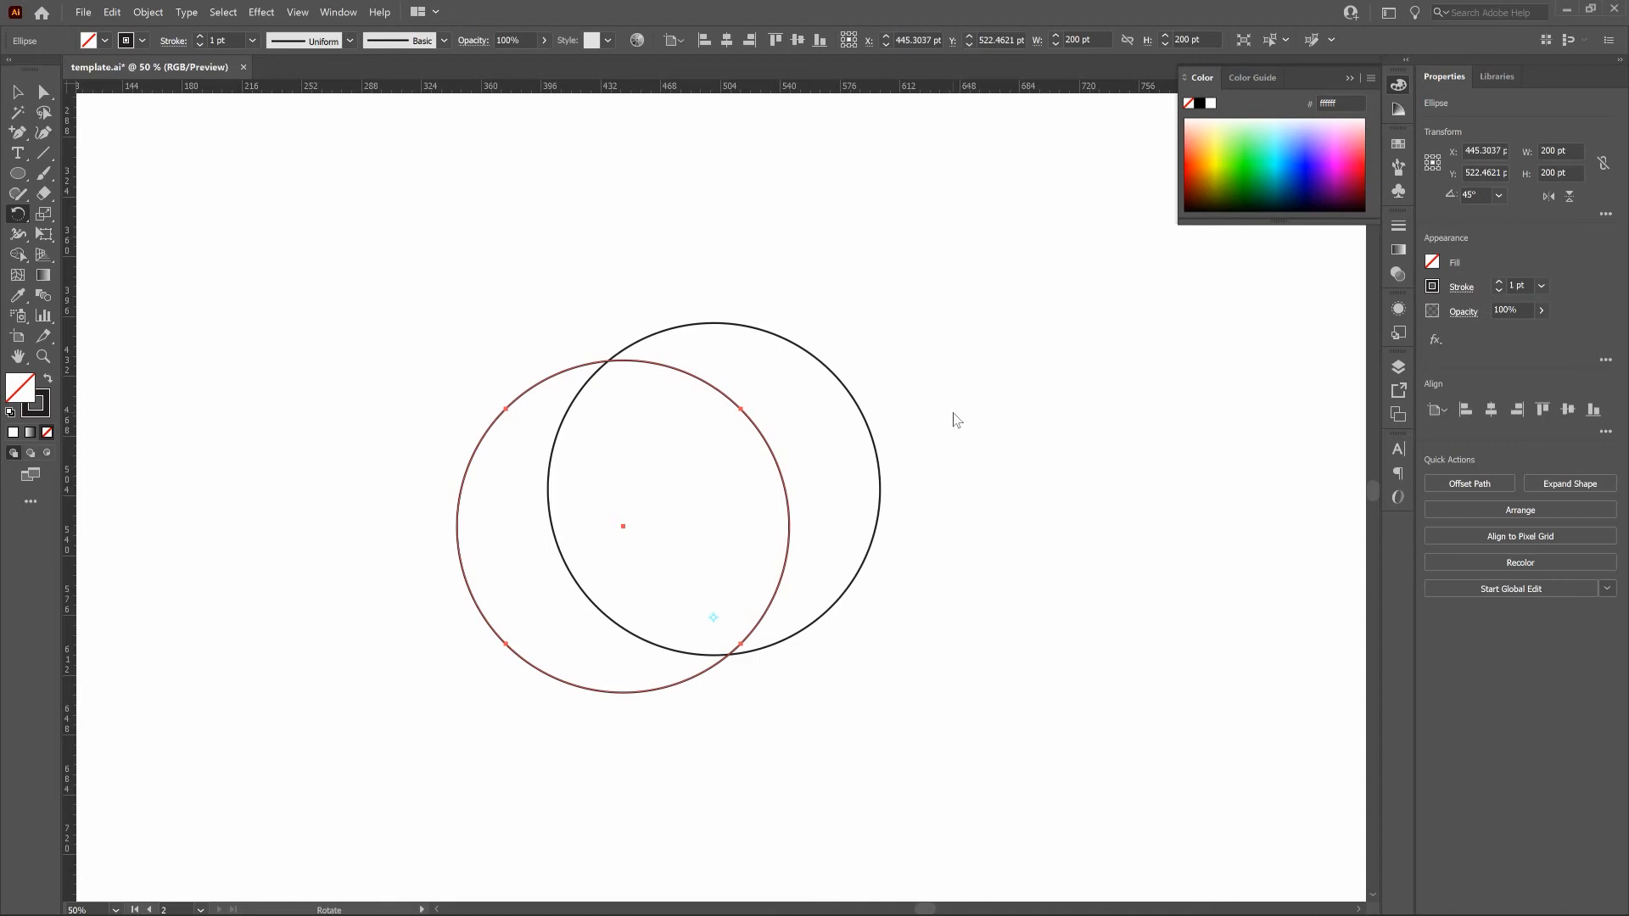
Repeat the rotated copy until eight overlapping circles complete the ring, deselect, and fit the artboard in view.
key(v)
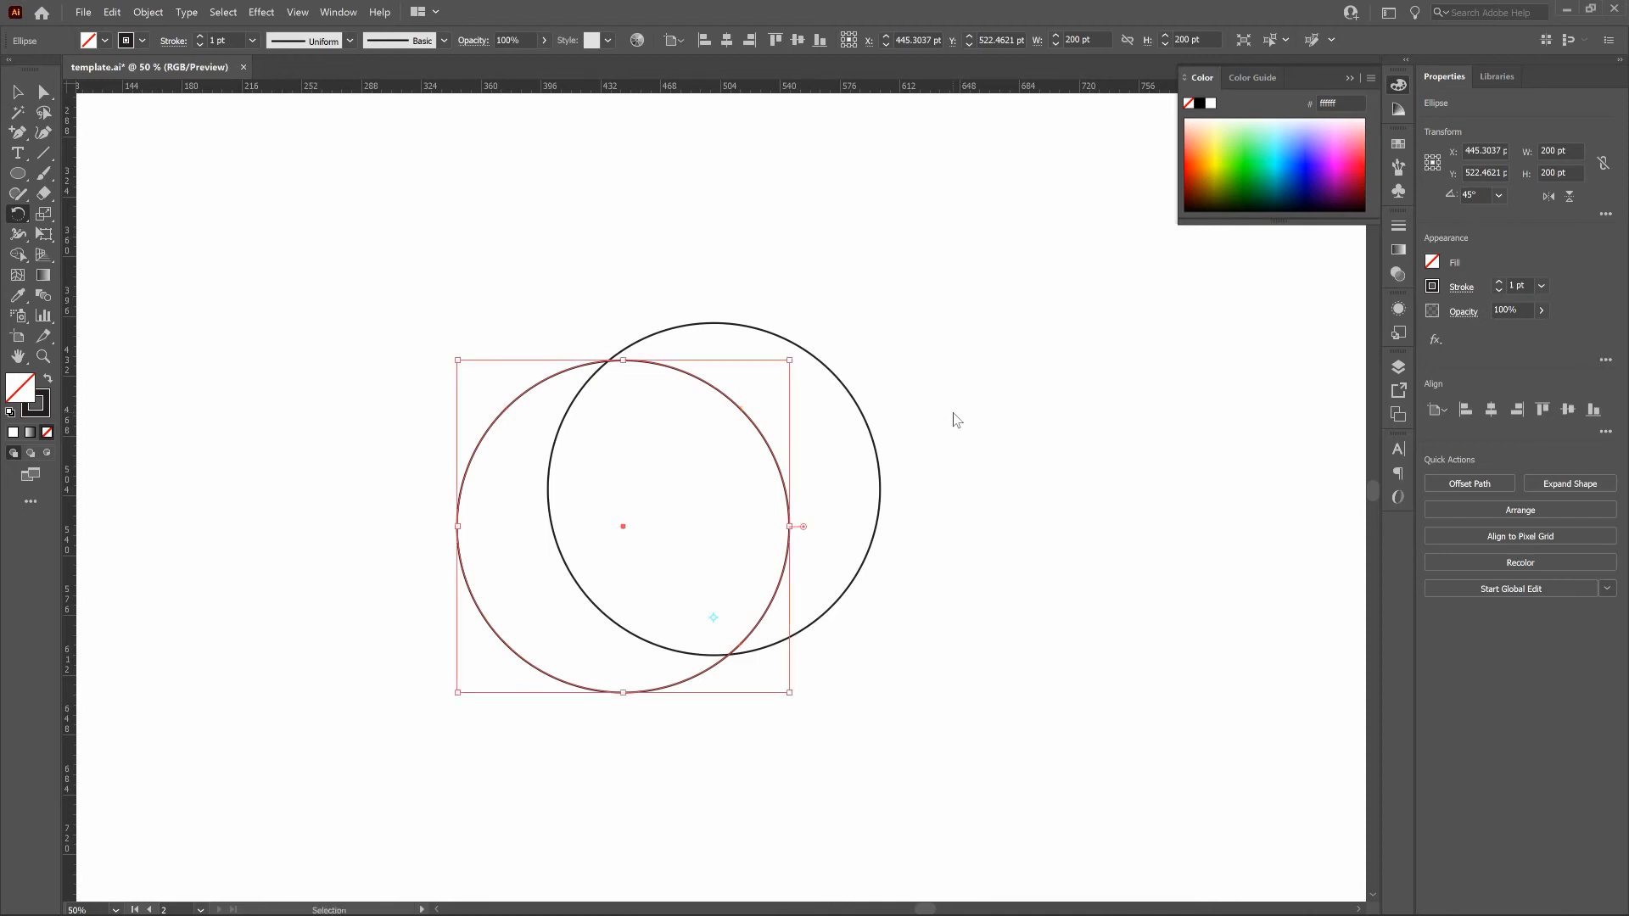
key(ctrl+d)
key(ctrl+d)
key(ctrl+d)
key(ctrl+d)
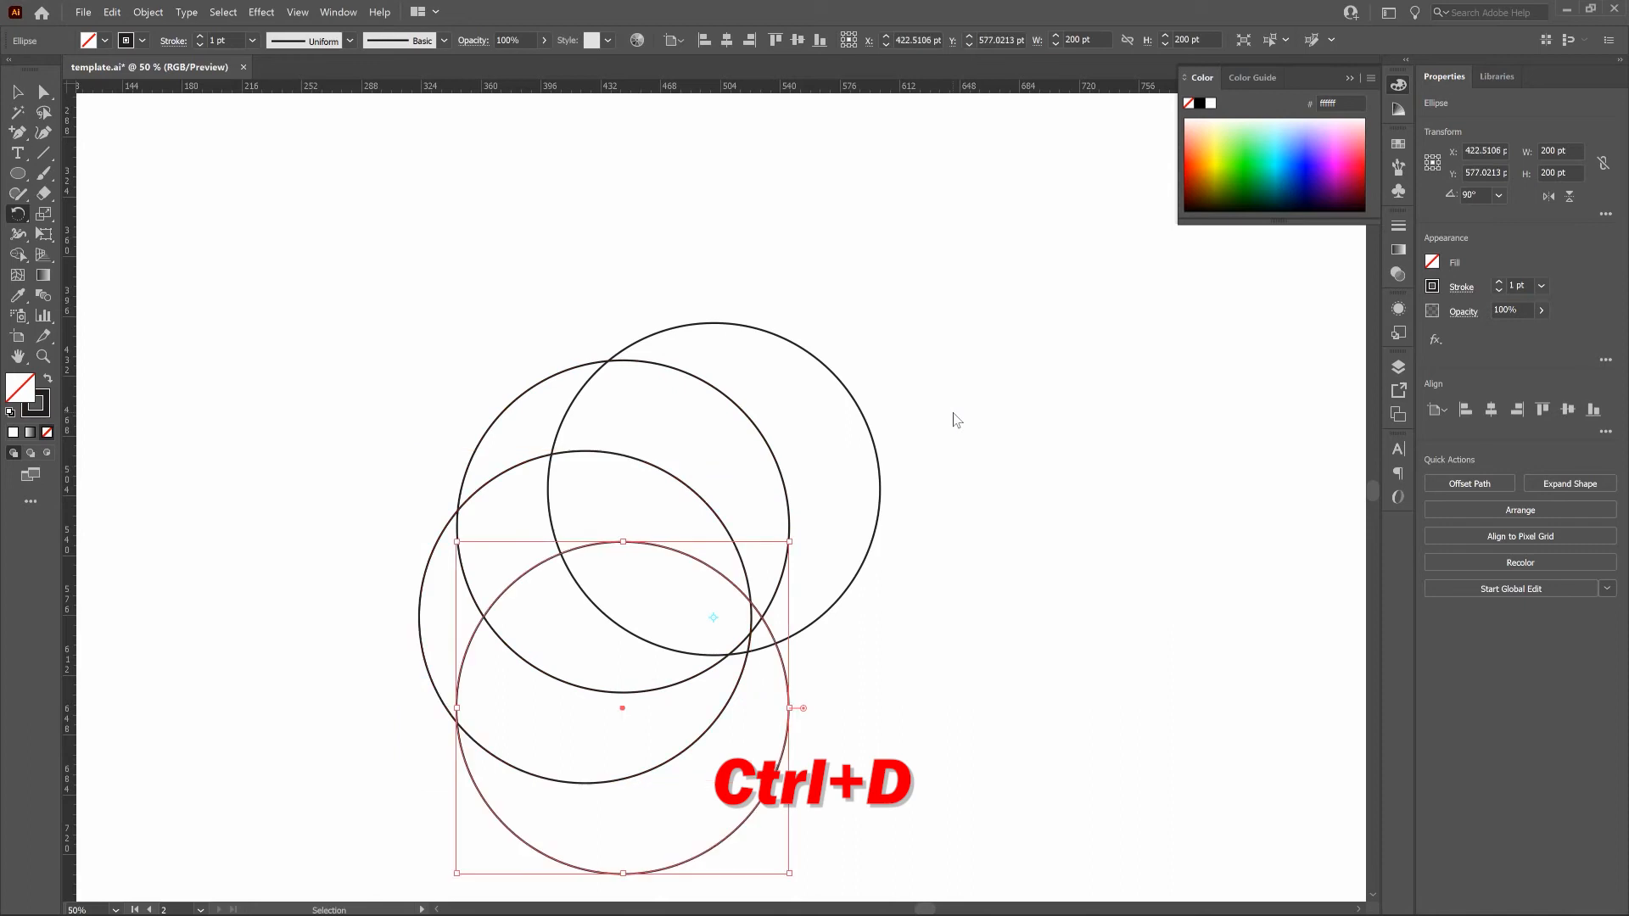
key(ctrl+d)
key(ctrl+d)
key(r)
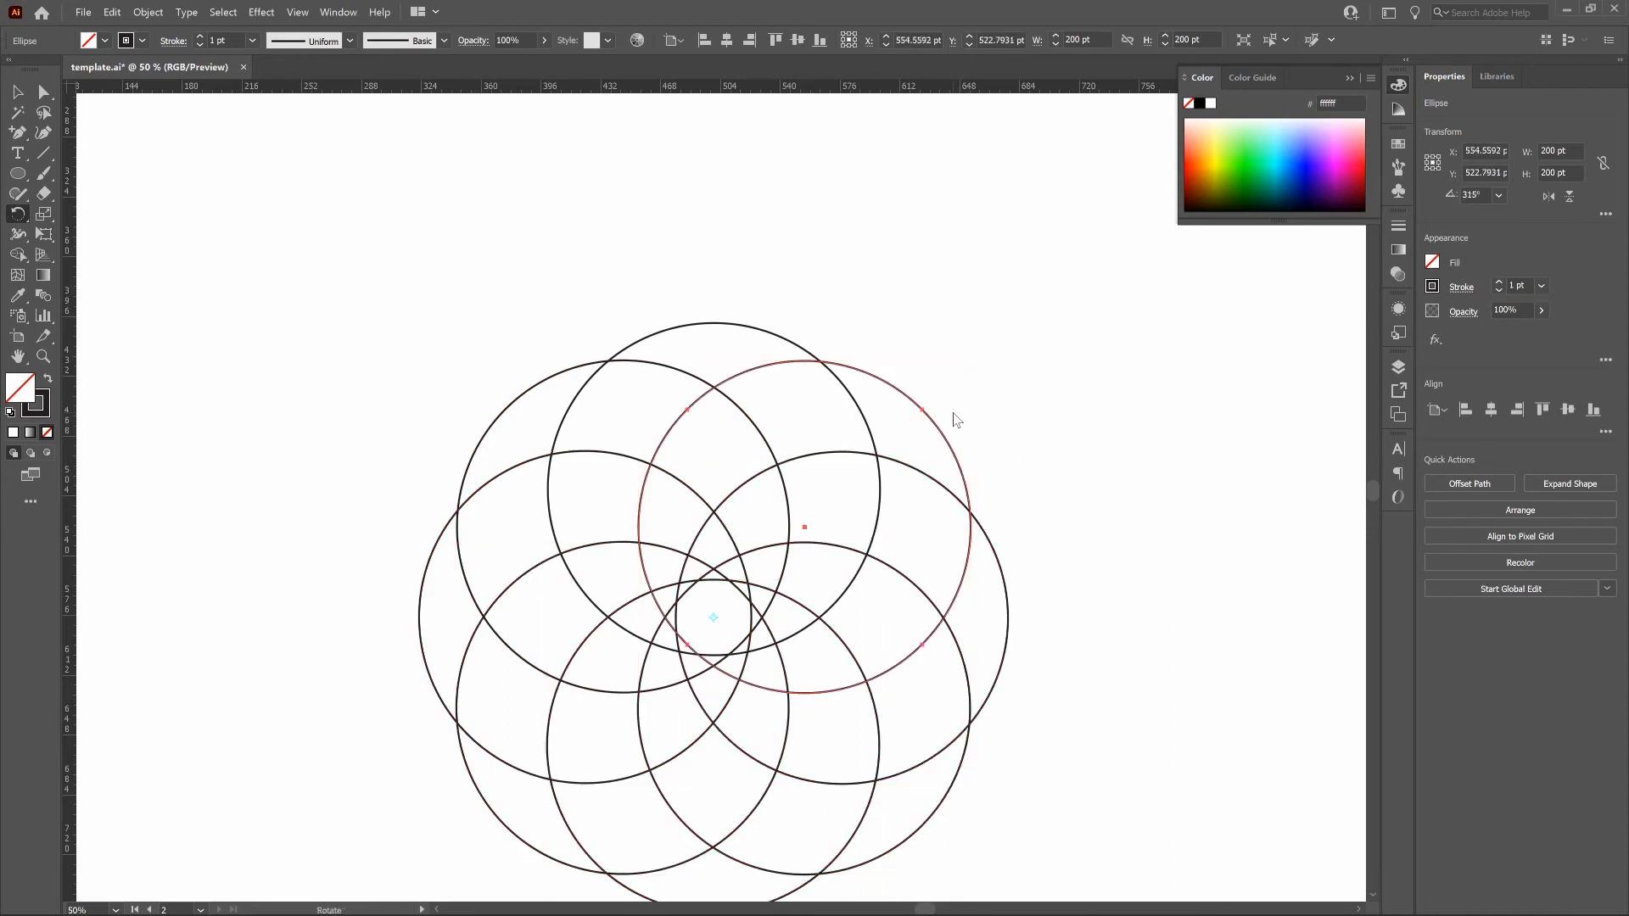
key(v)
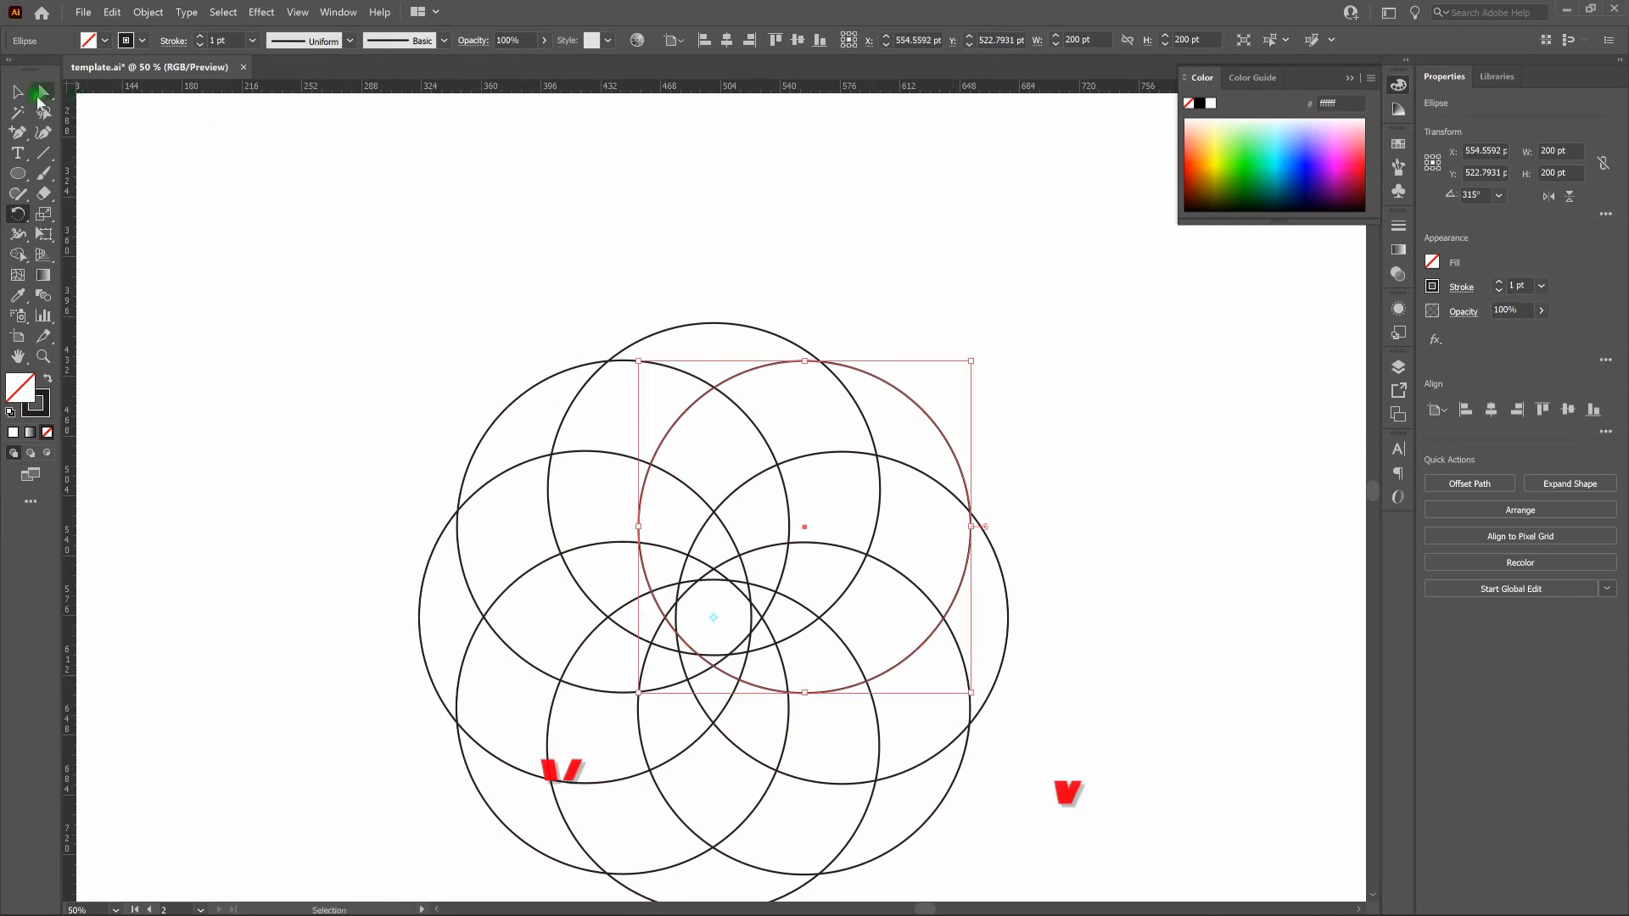
key(ctrl+shift+b)
click(352, 262)
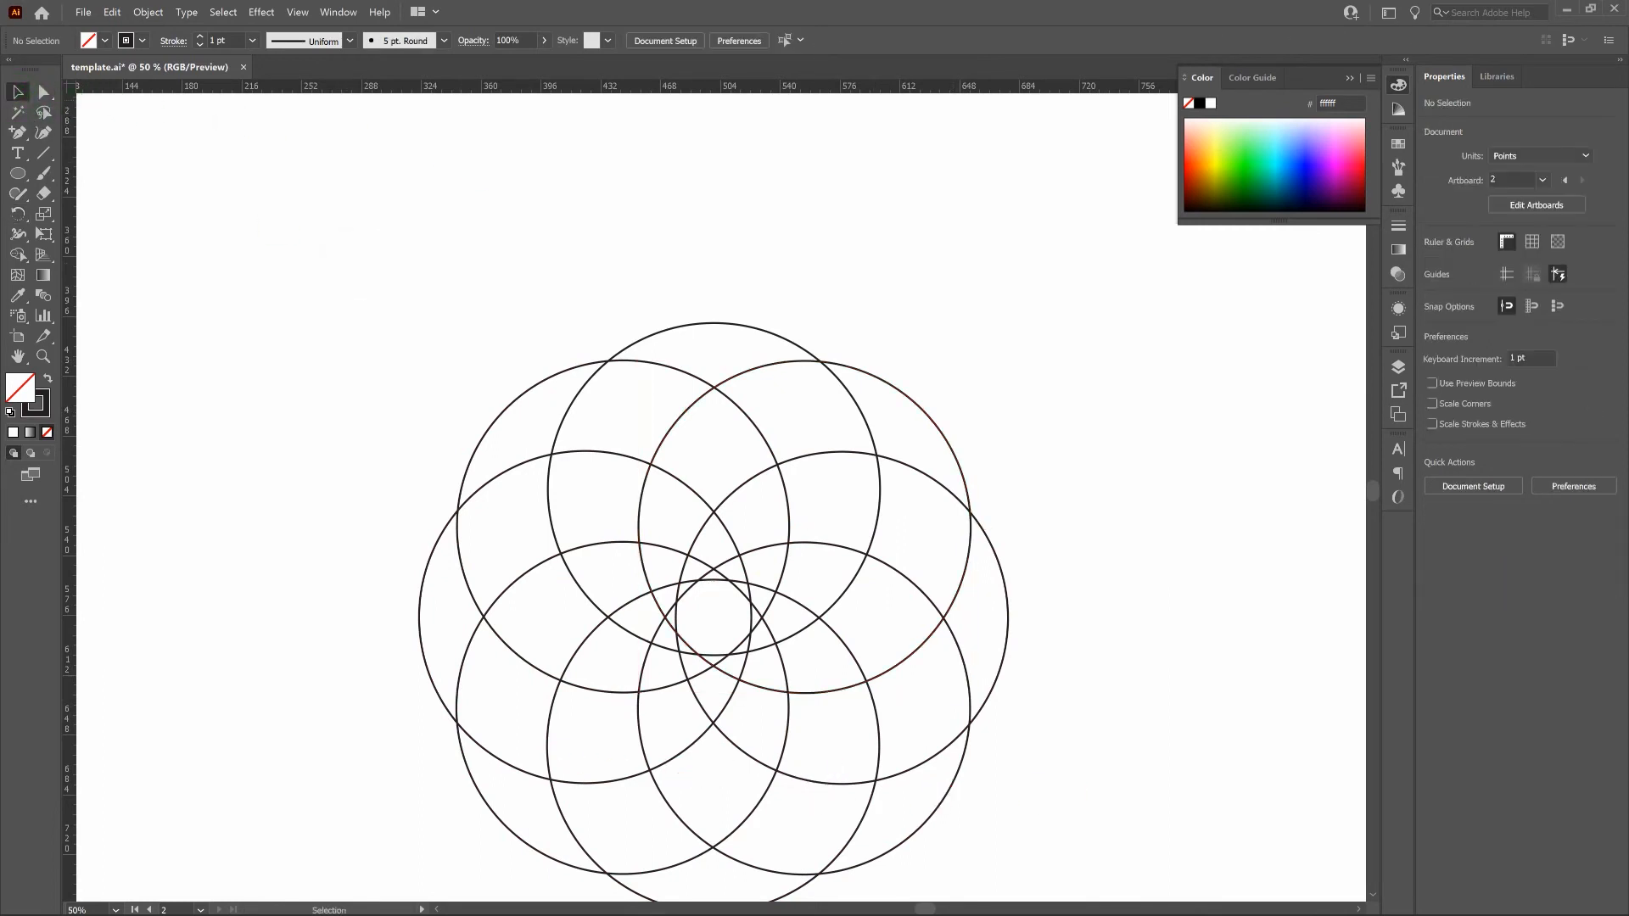
key(ctrl+0)
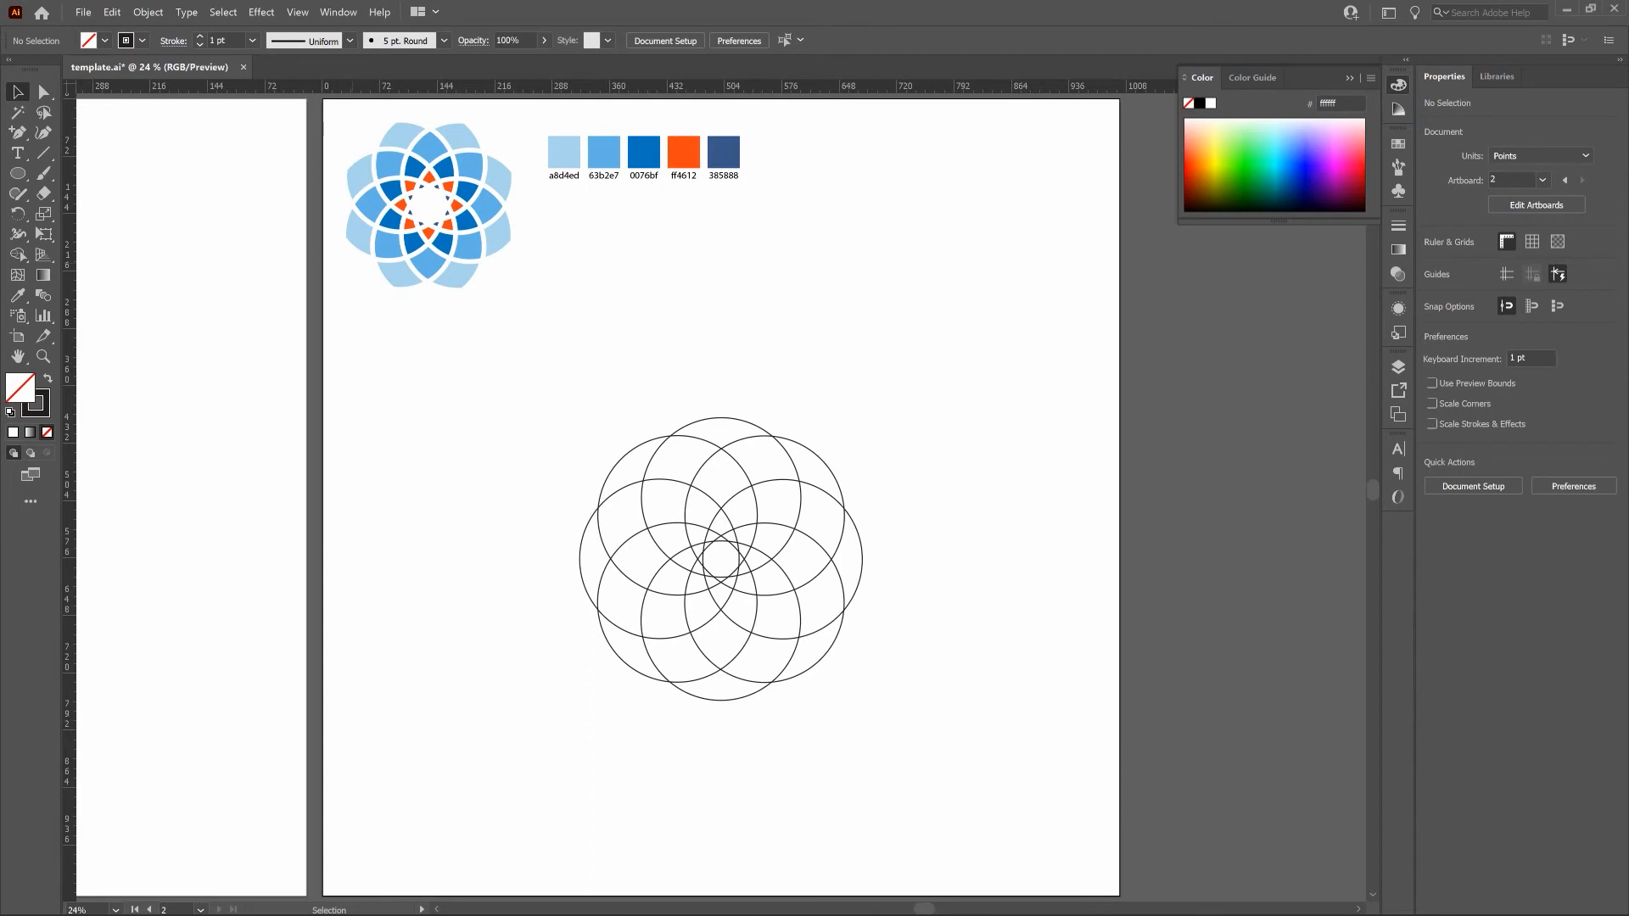
Select all eight circles, set their stroke weight to 9 pt, and open the Stroke options.
drag(523, 386, 939, 736)
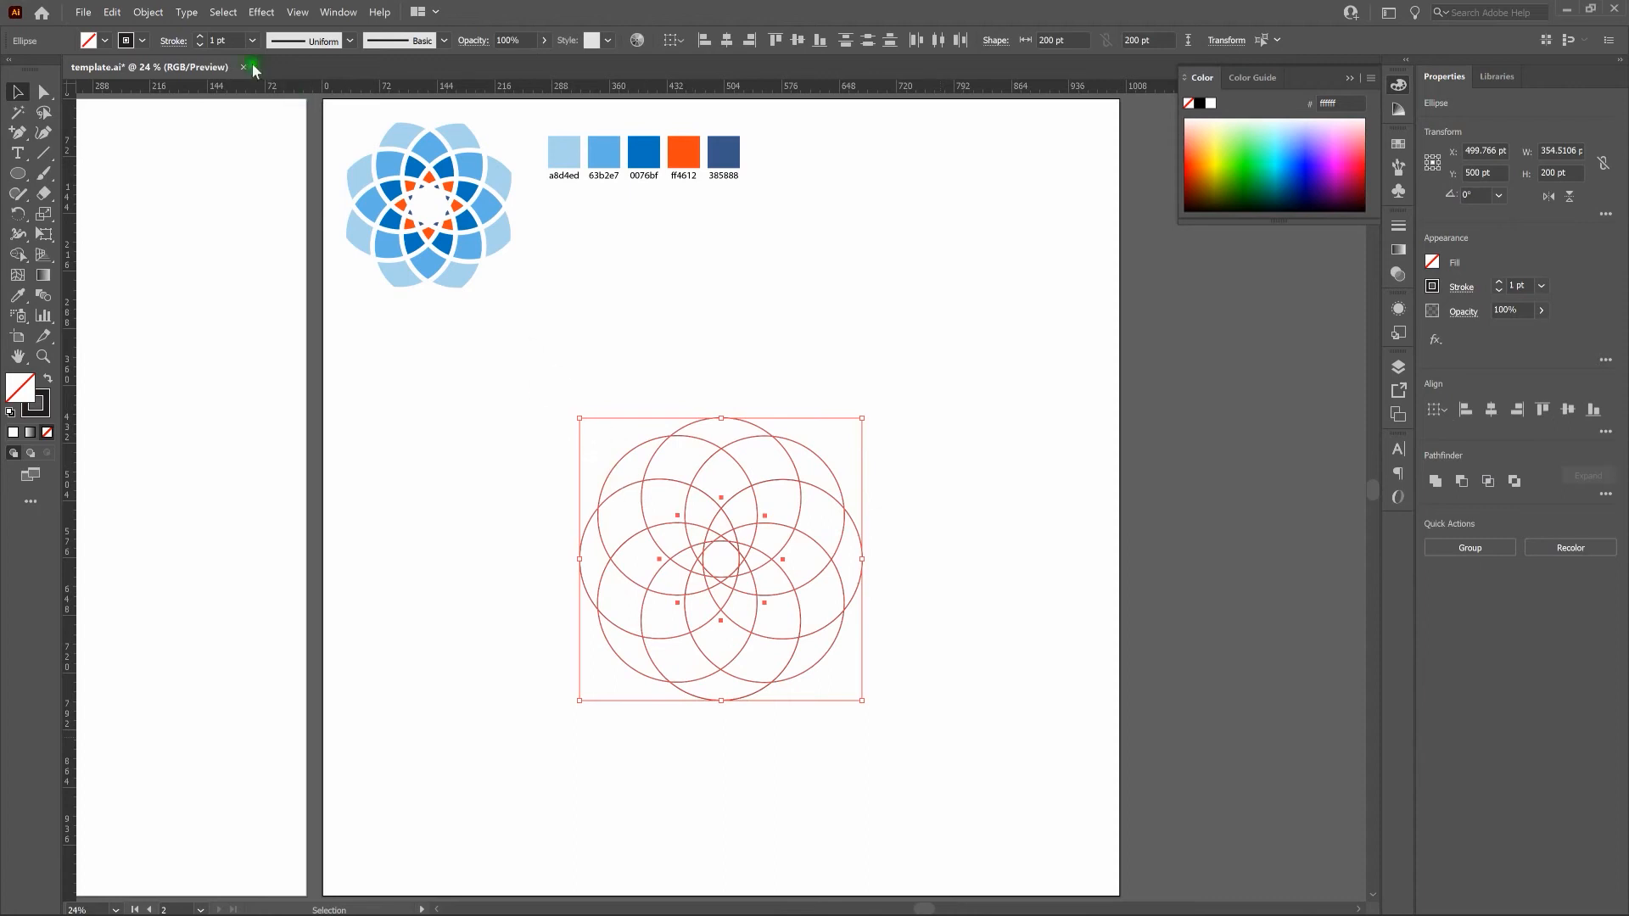
click(202, 38)
click(202, 39)
click(202, 38)
click(202, 39)
click(202, 38)
click(202, 39)
click(202, 38)
click(202, 38)
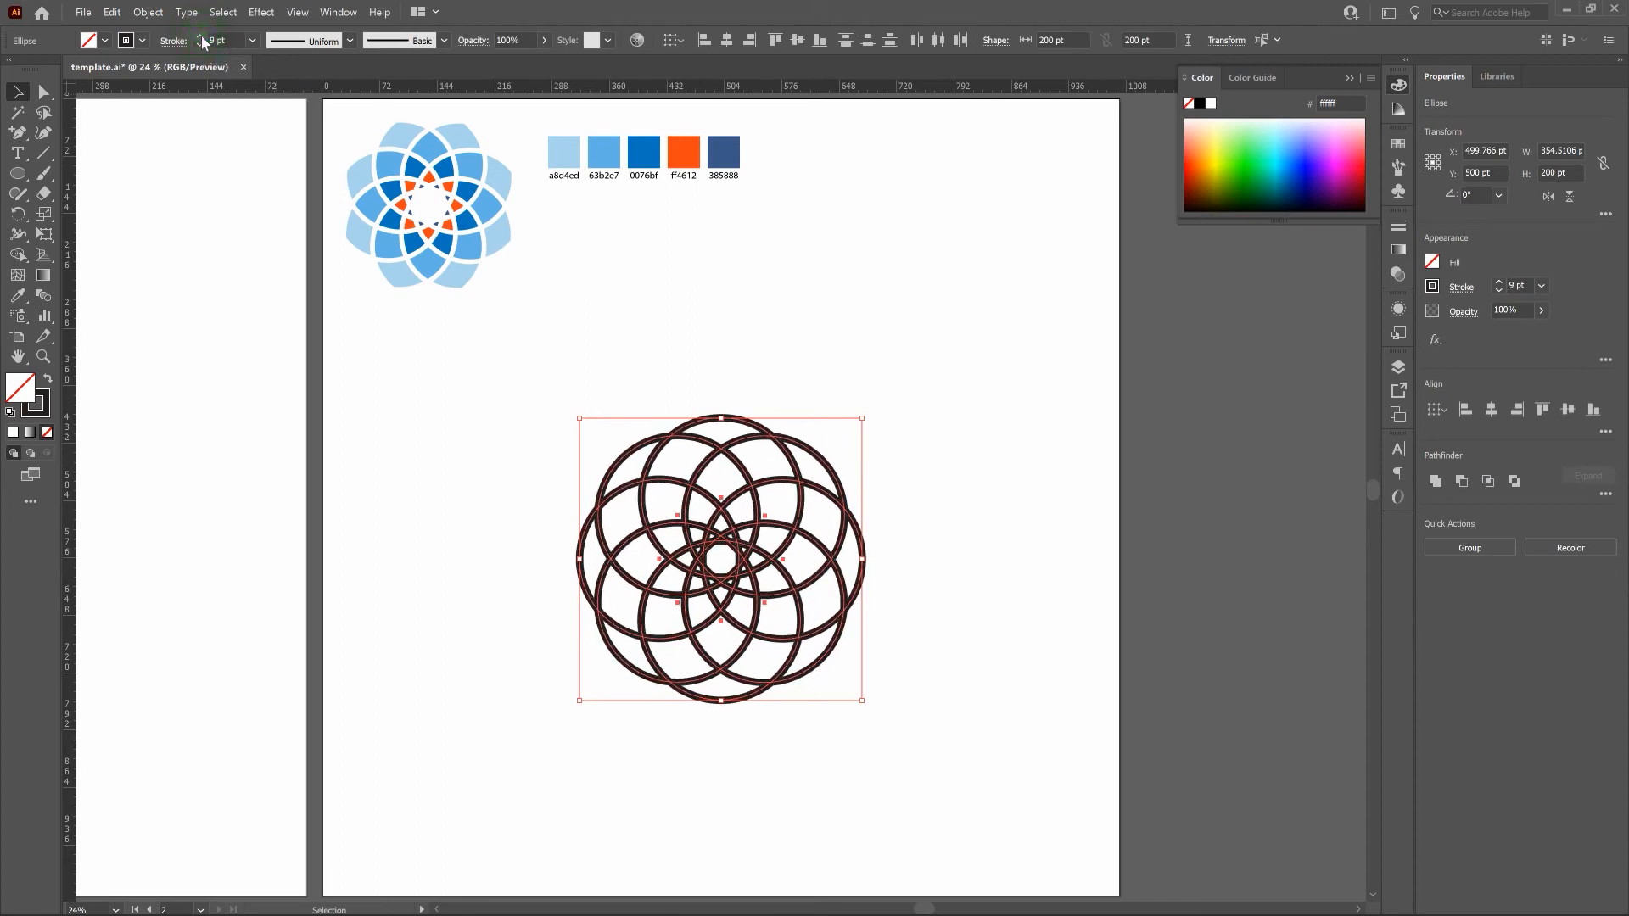
click(329, 12)
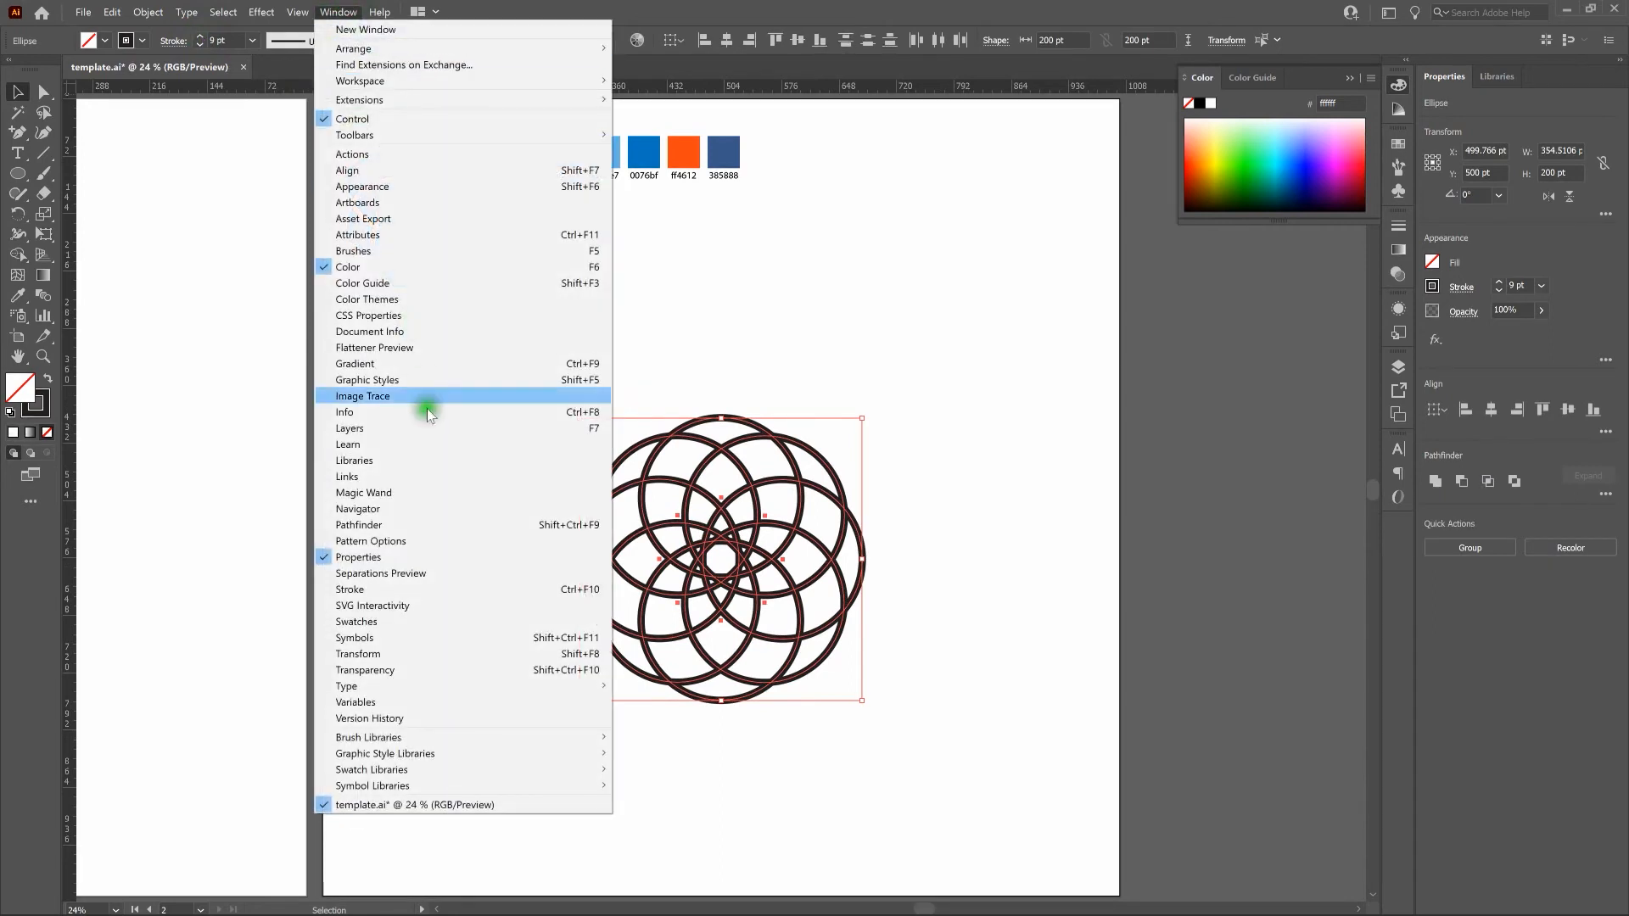
click(450, 585)
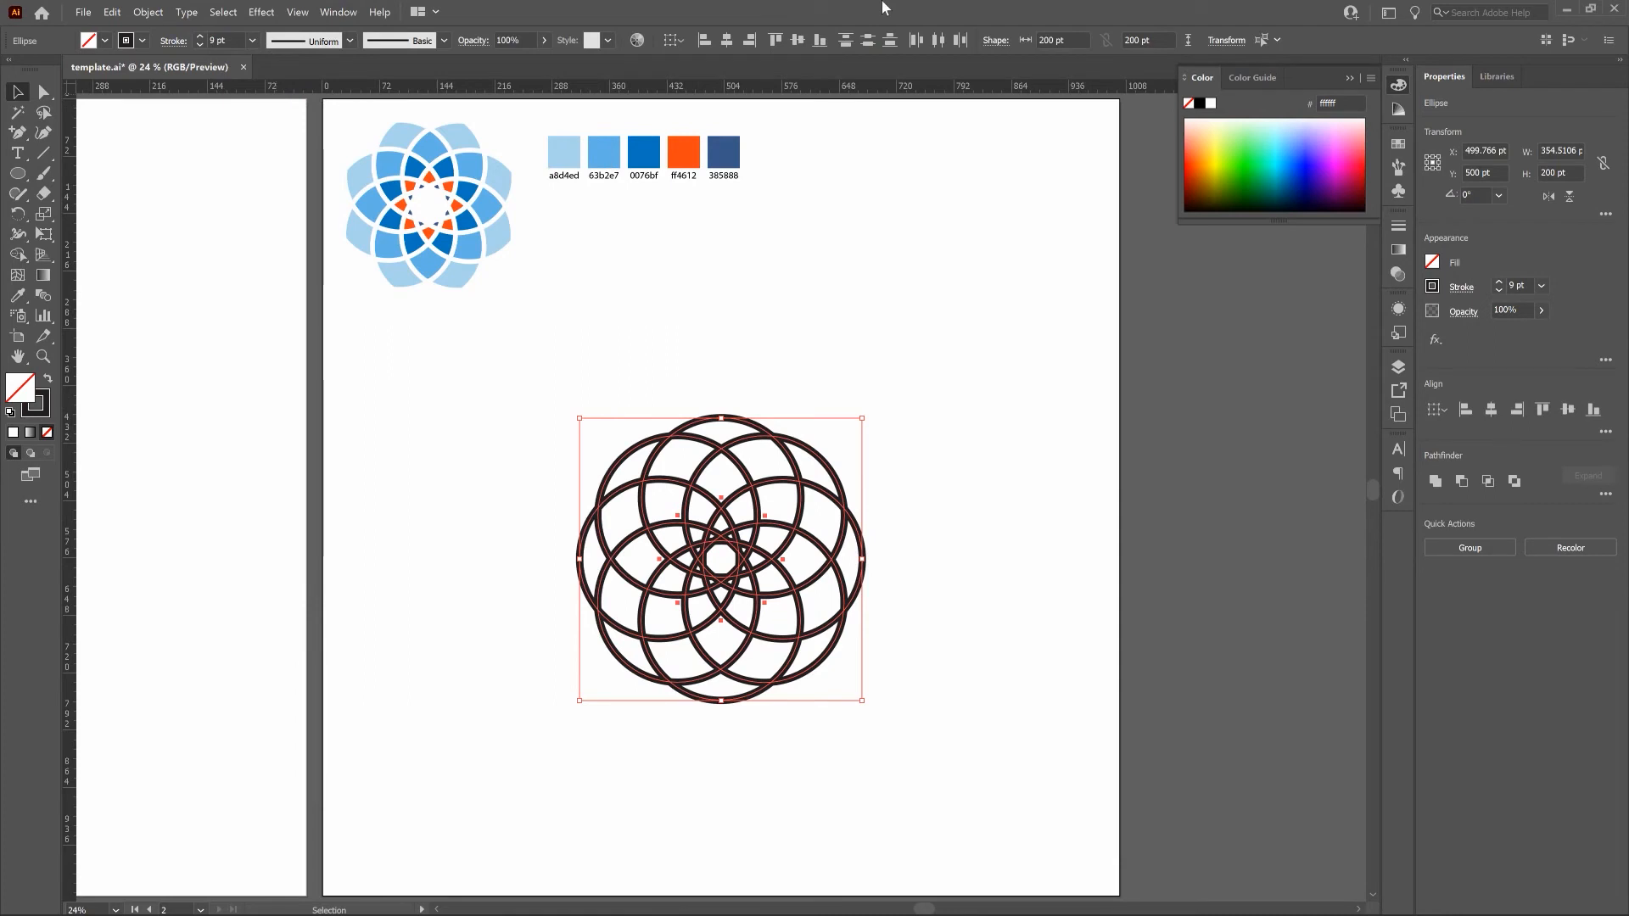
Expand the fill and stroke of the eight selected circles into outlined shapes.
click(148, 12)
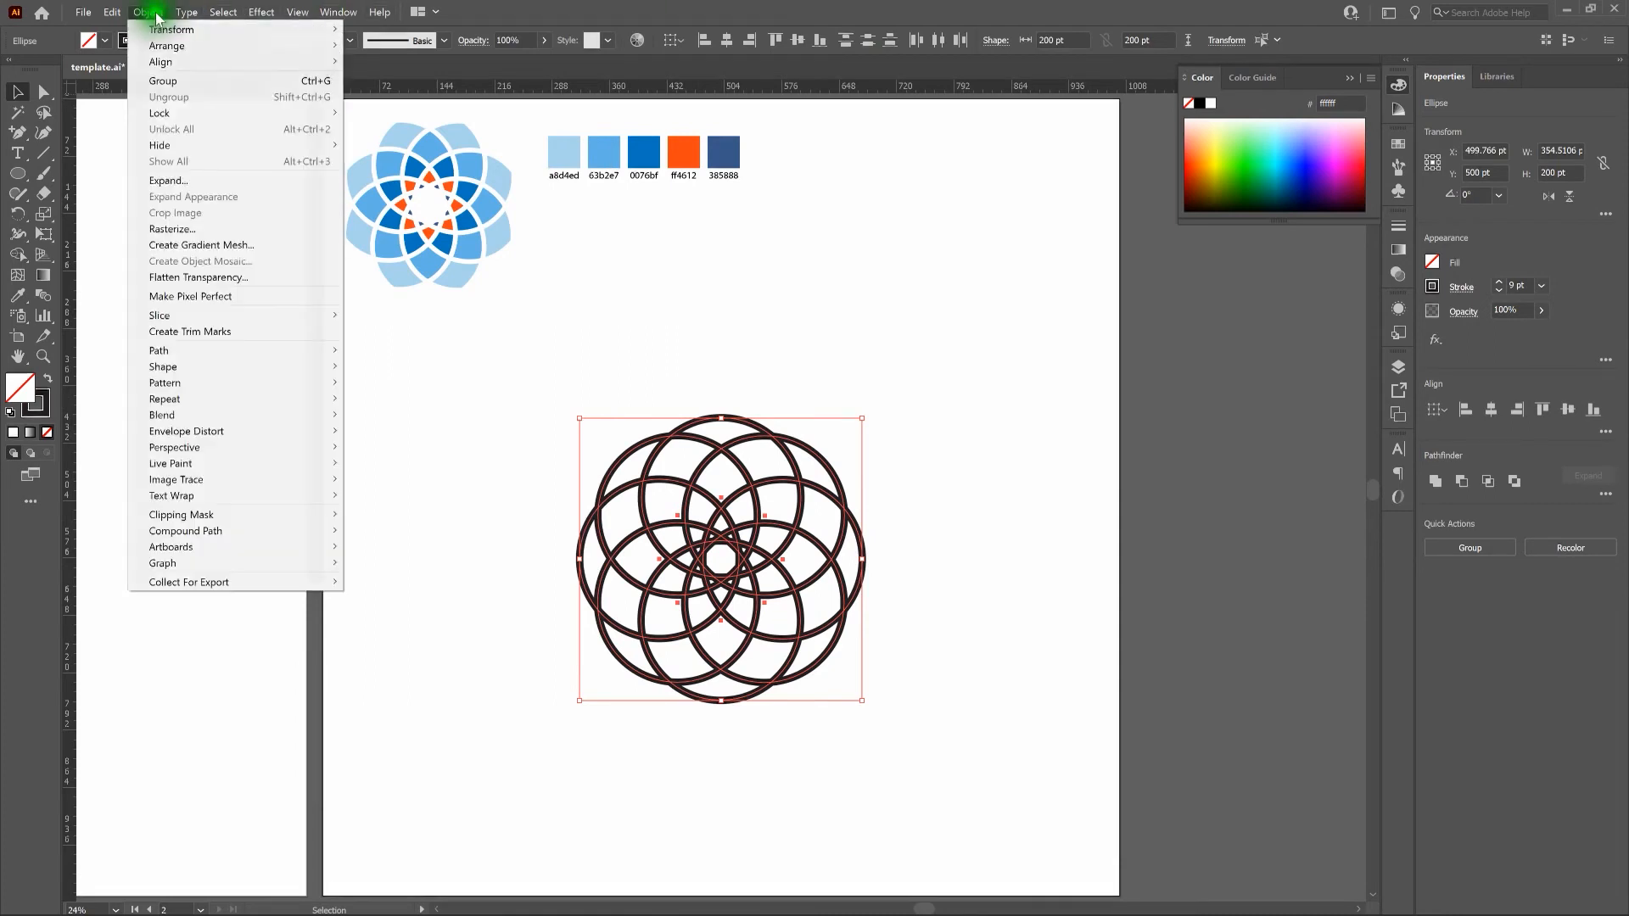
click(196, 181)
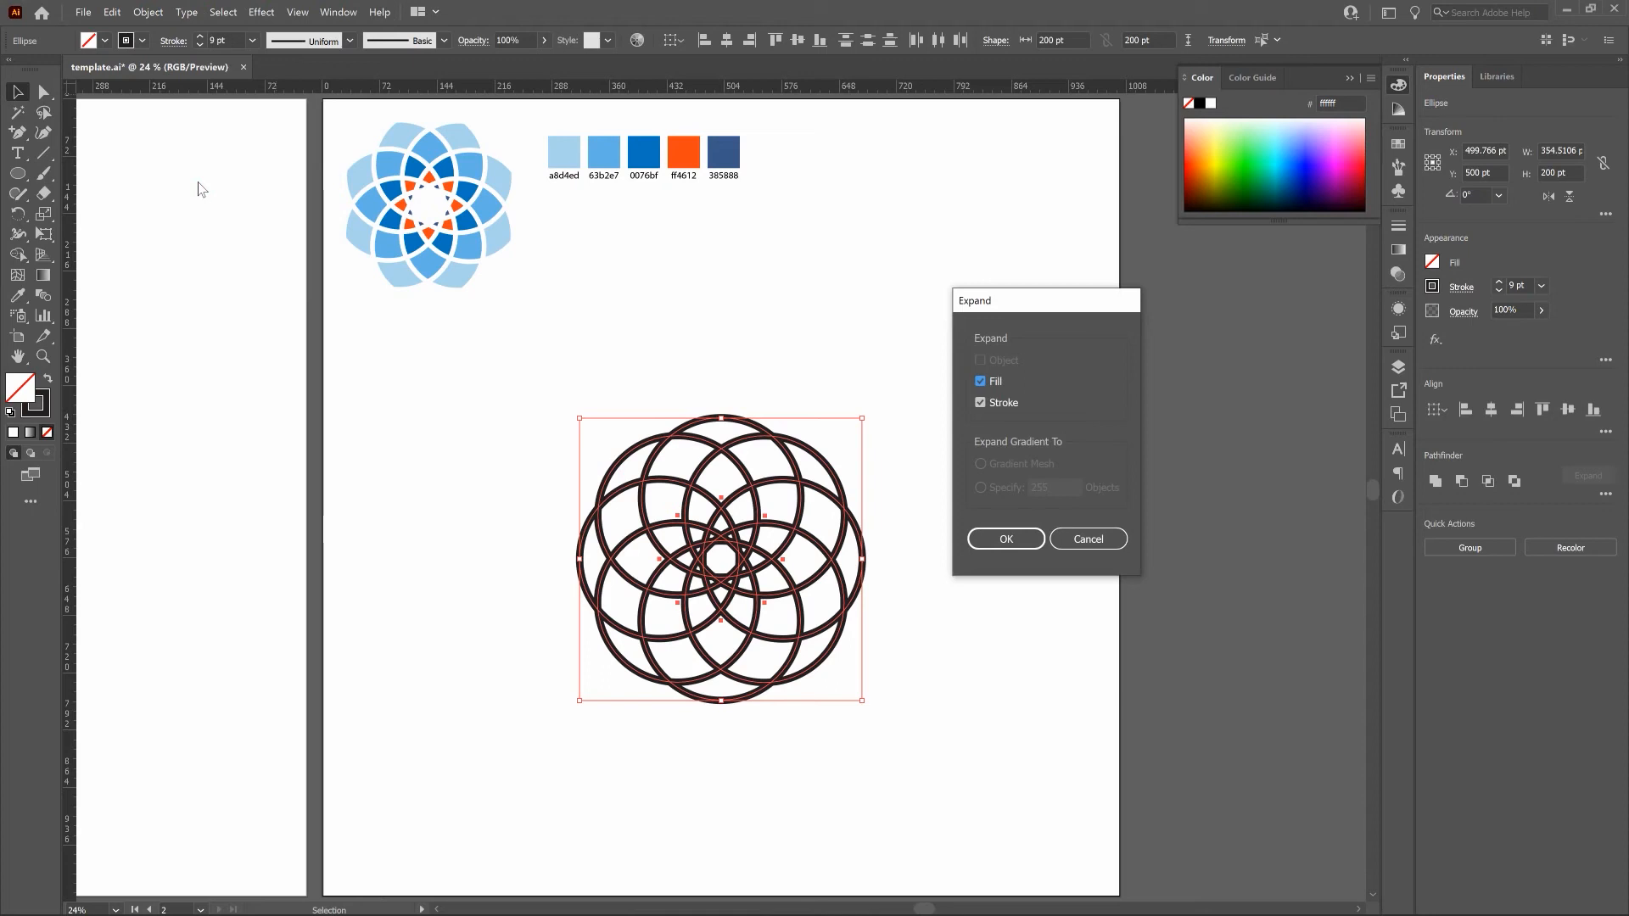
click(987, 539)
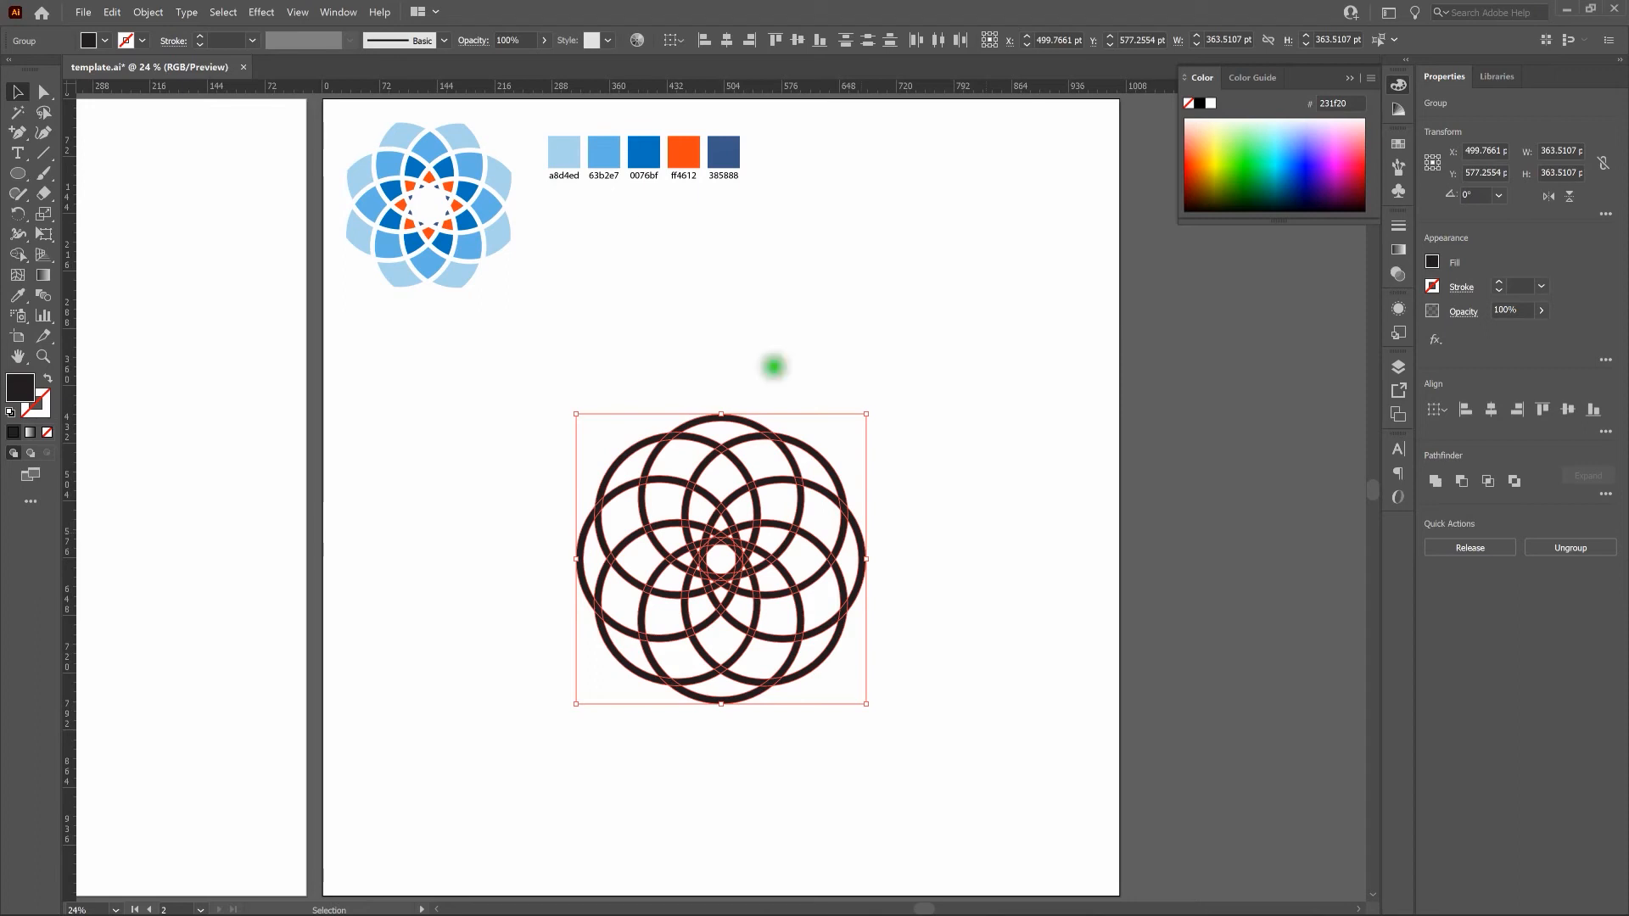
Unite the expanded rings into a single shape with Pathfinder and deselect it.
click(335, 12)
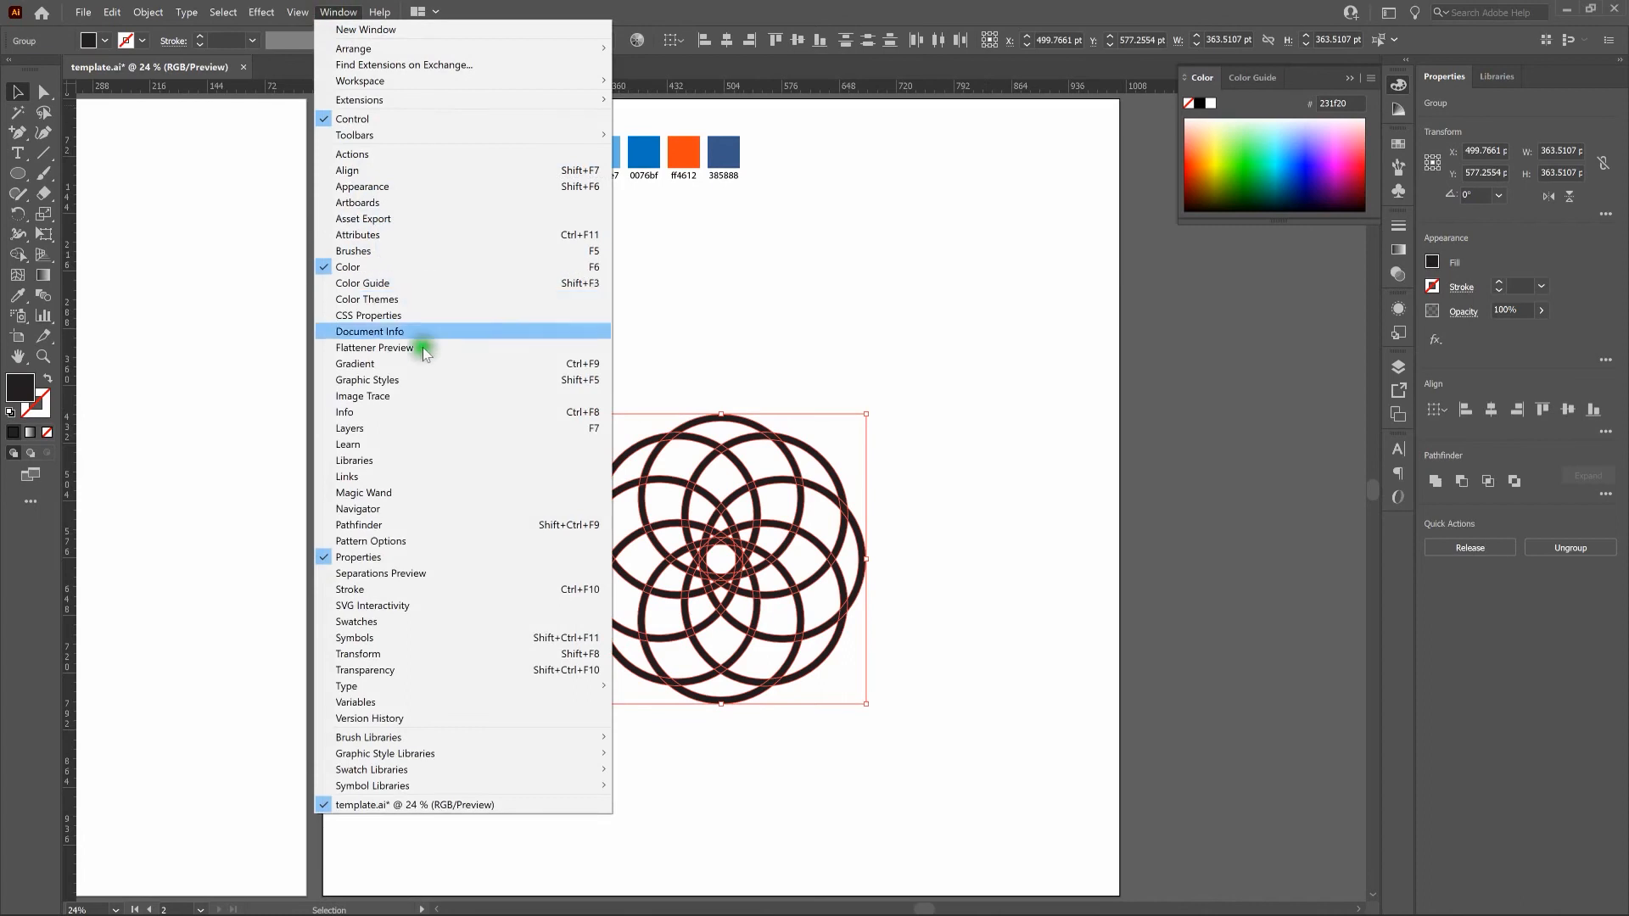
click(438, 525)
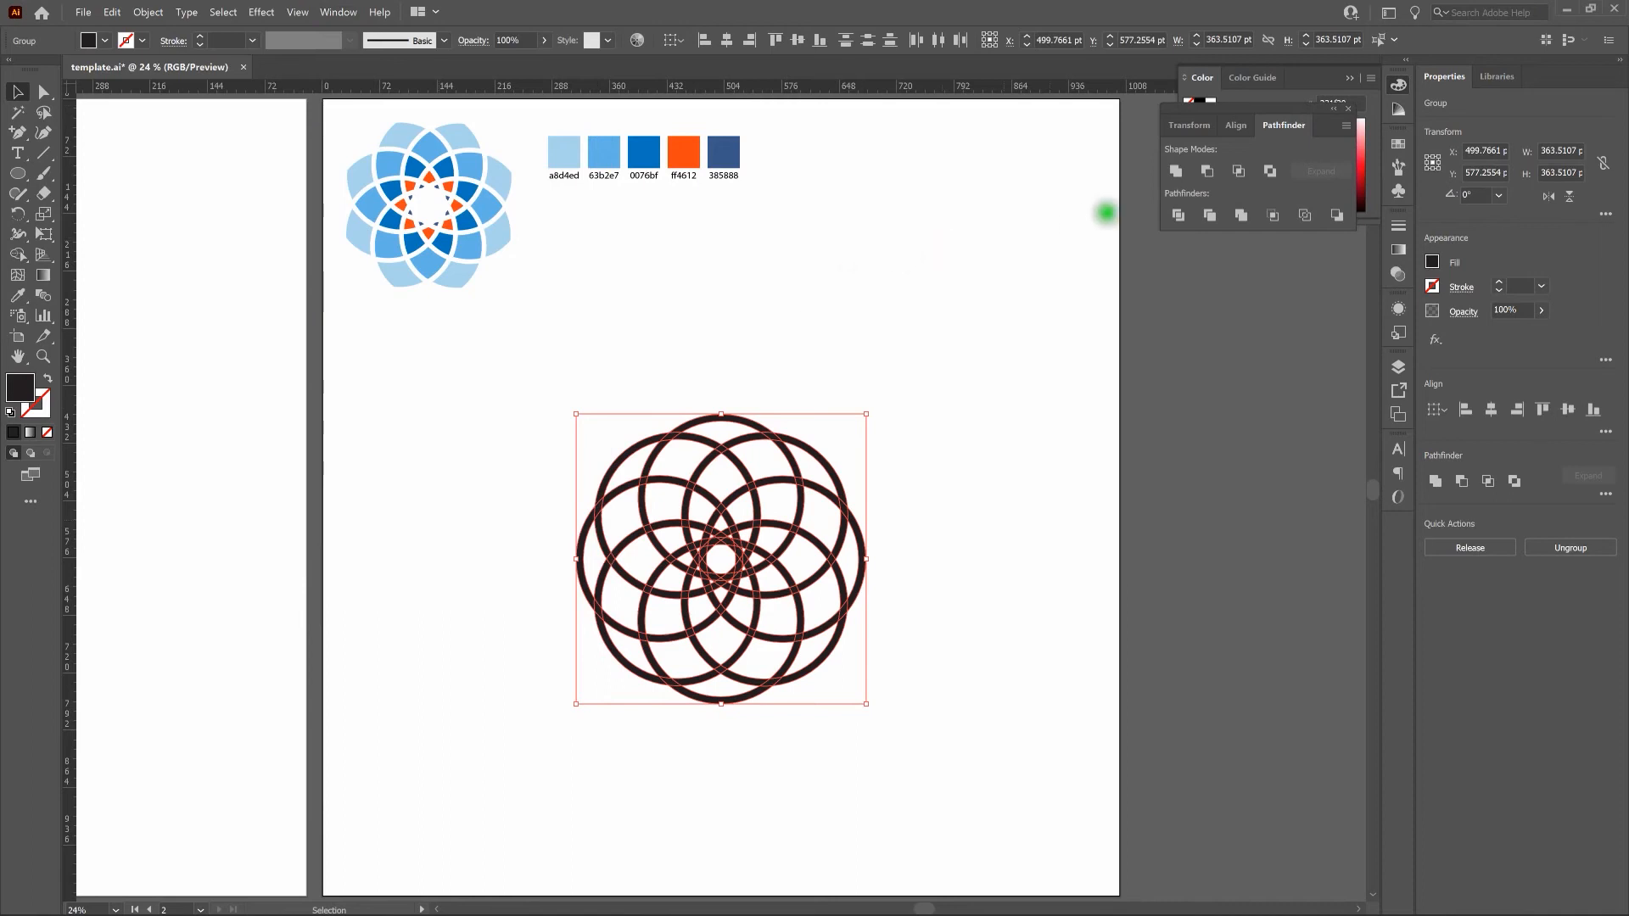
click(1175, 172)
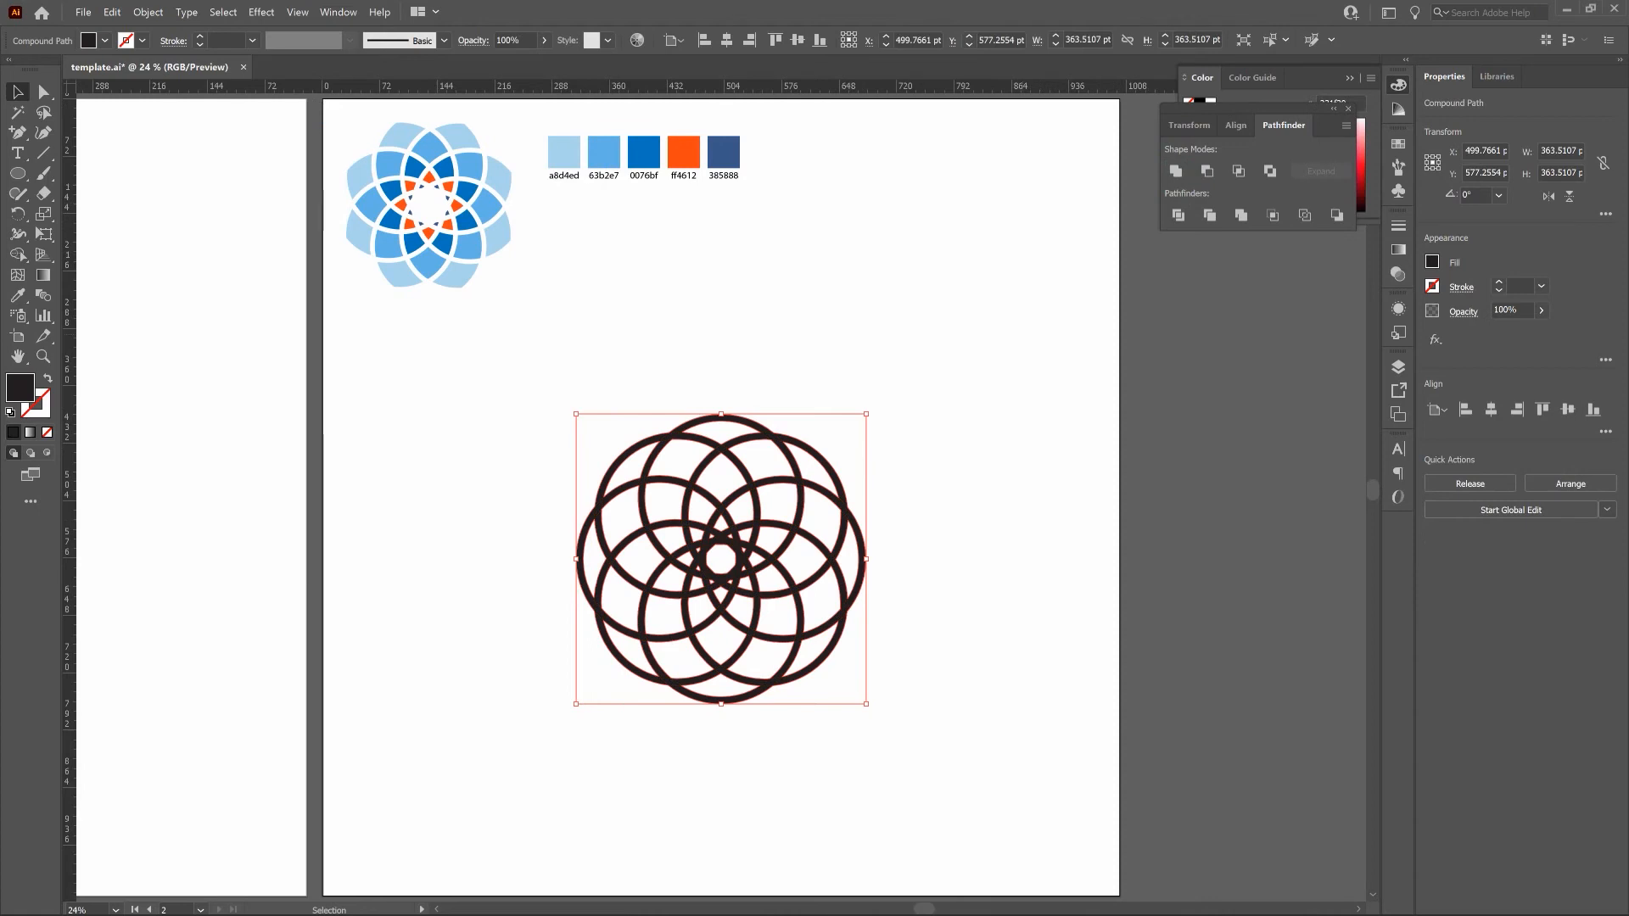
click(874, 352)
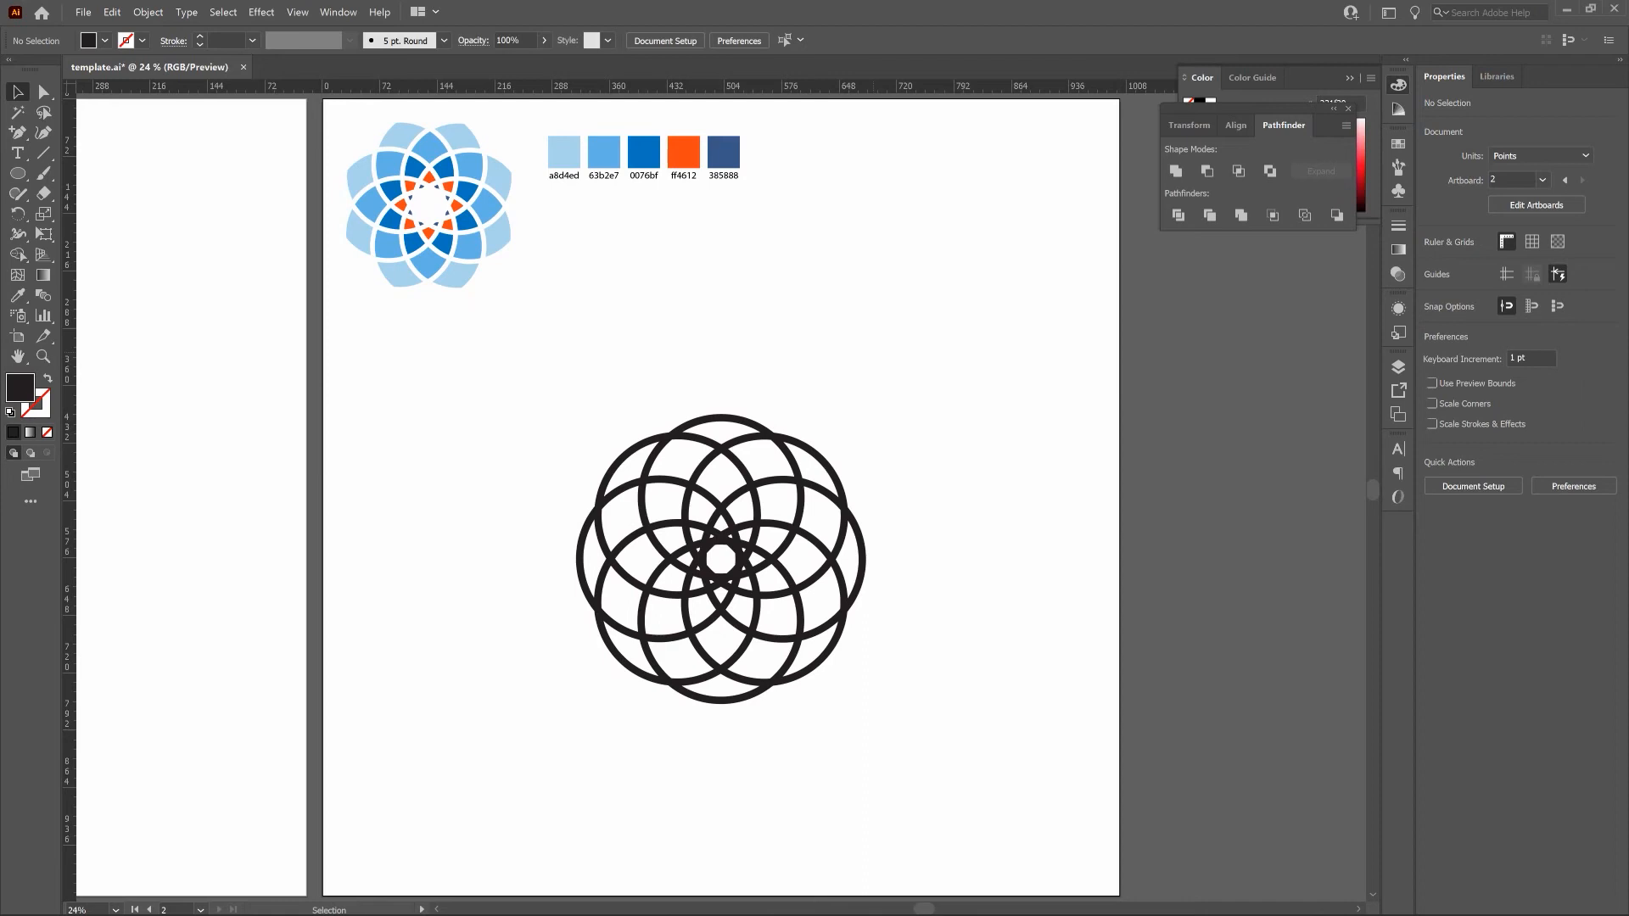
Directly select only the outermost contour of the united ring shape and delete it, leaving the inner regions as solid pieces.
click(43, 91)
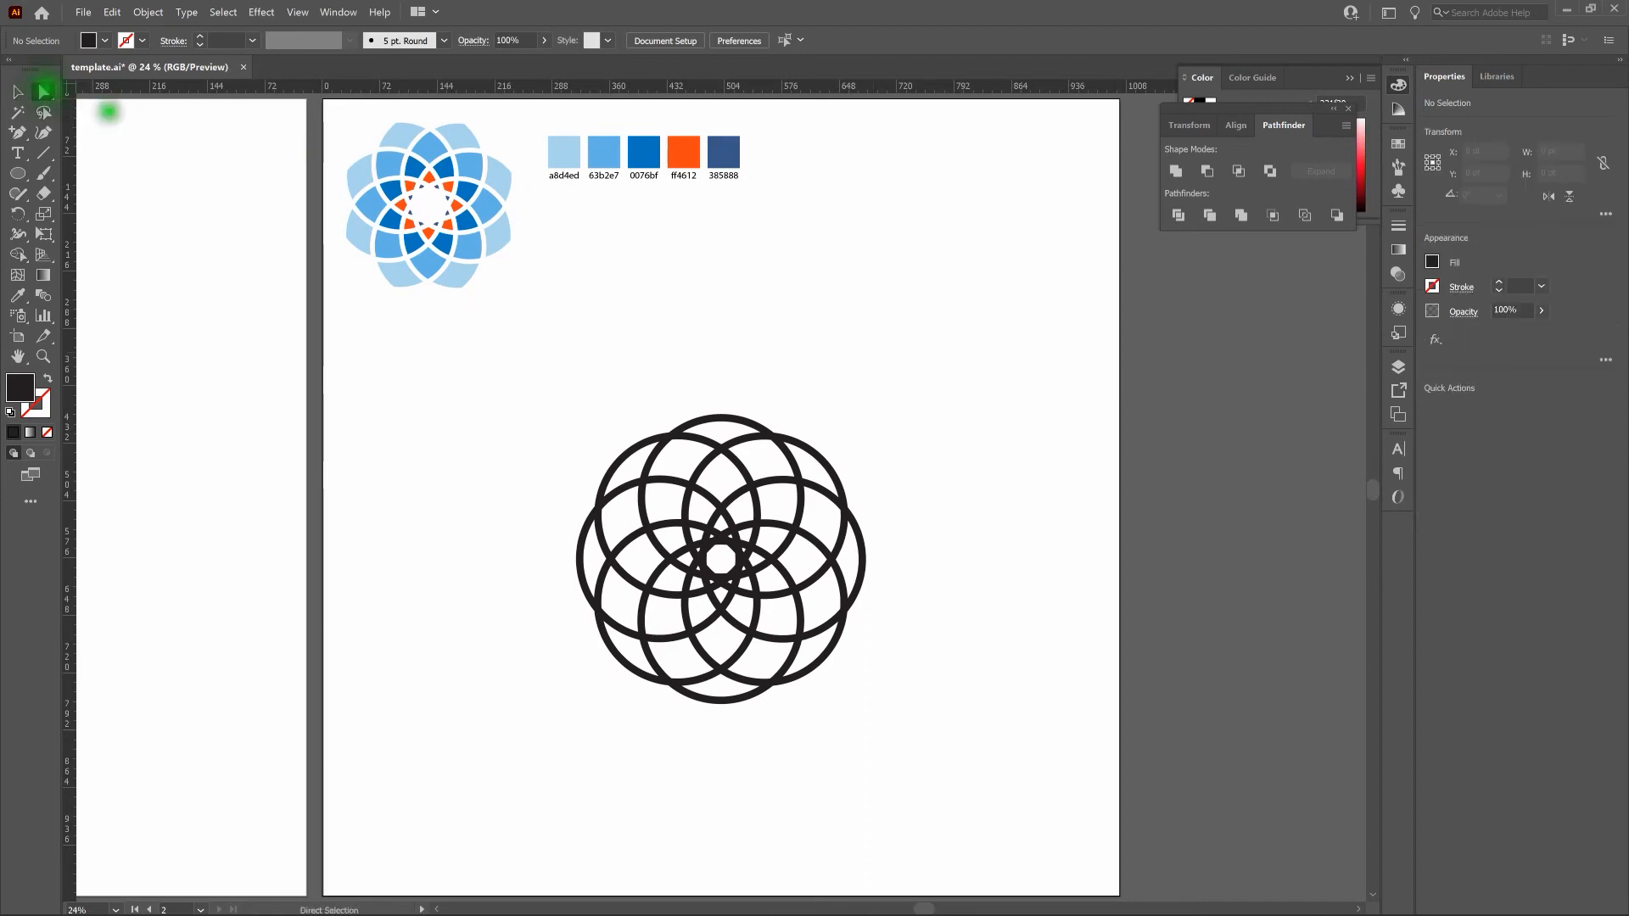
click(750, 415)
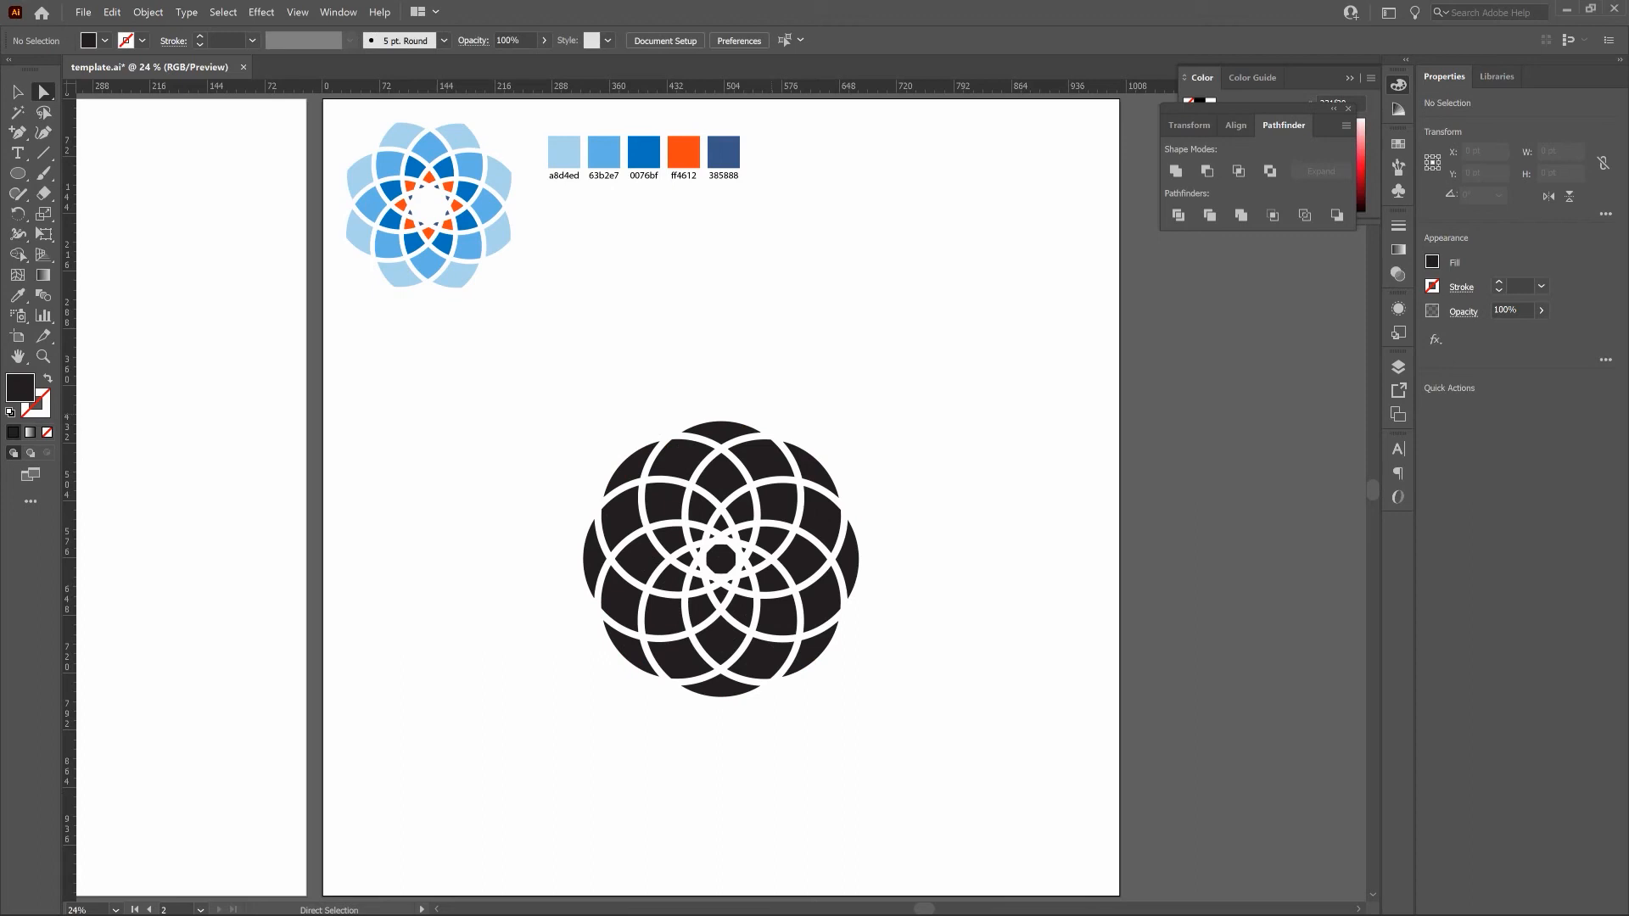
click(18, 93)
key(v)
Select the whole compound shape, sweep the Shape Builder across its regions to make them separate pieces, and deselect.
drag(526, 380, 955, 738)
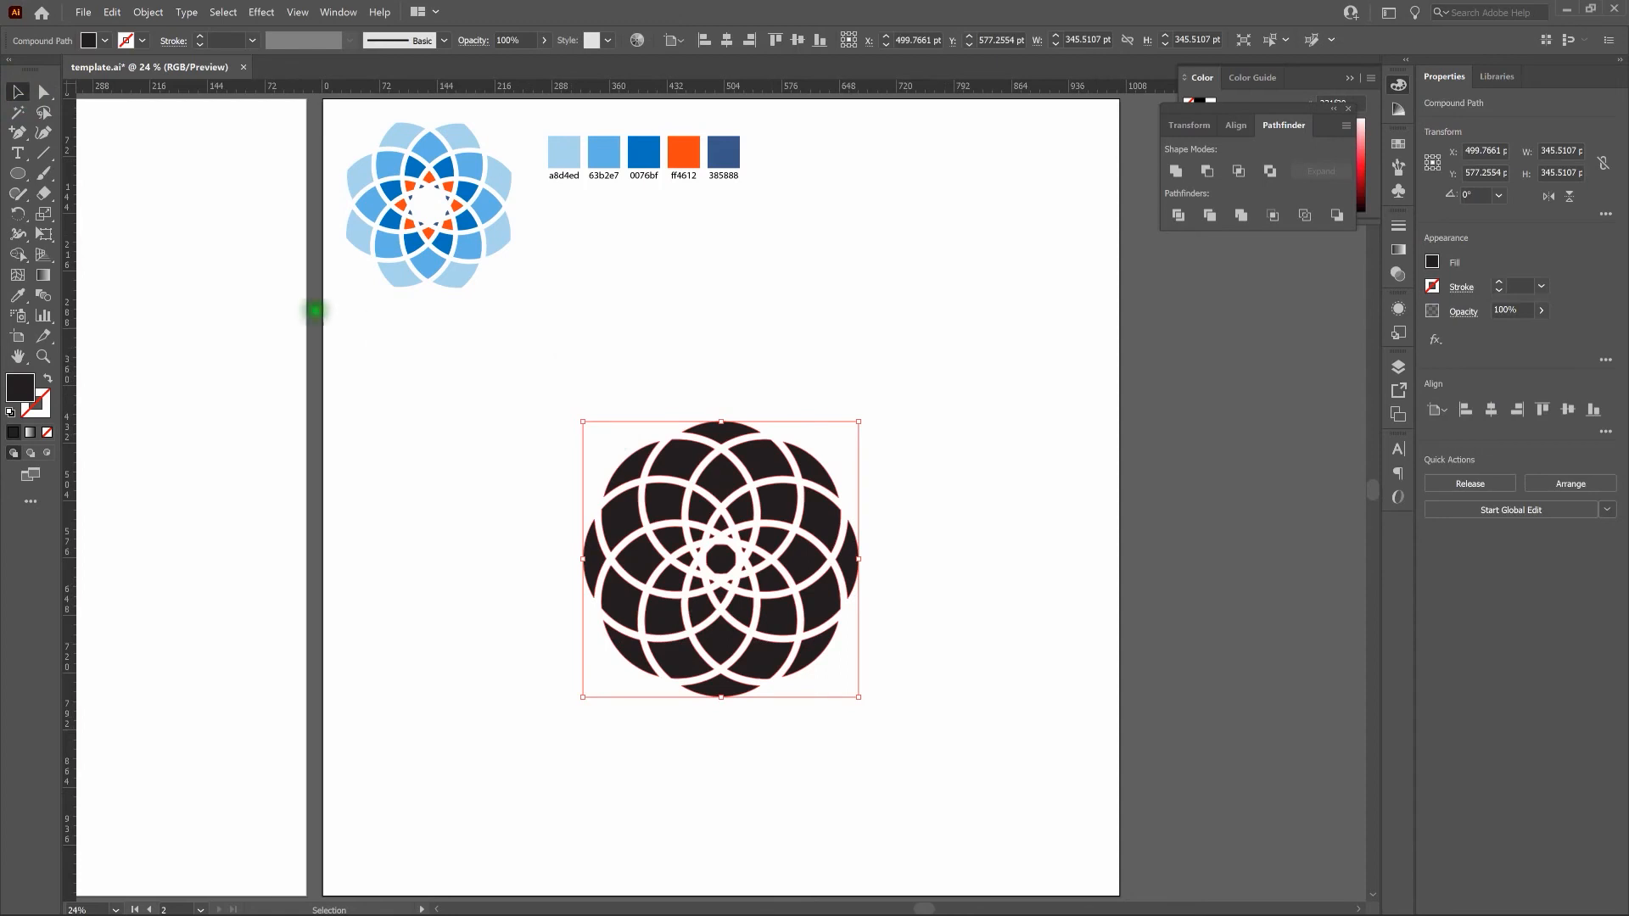
key(shift+m)
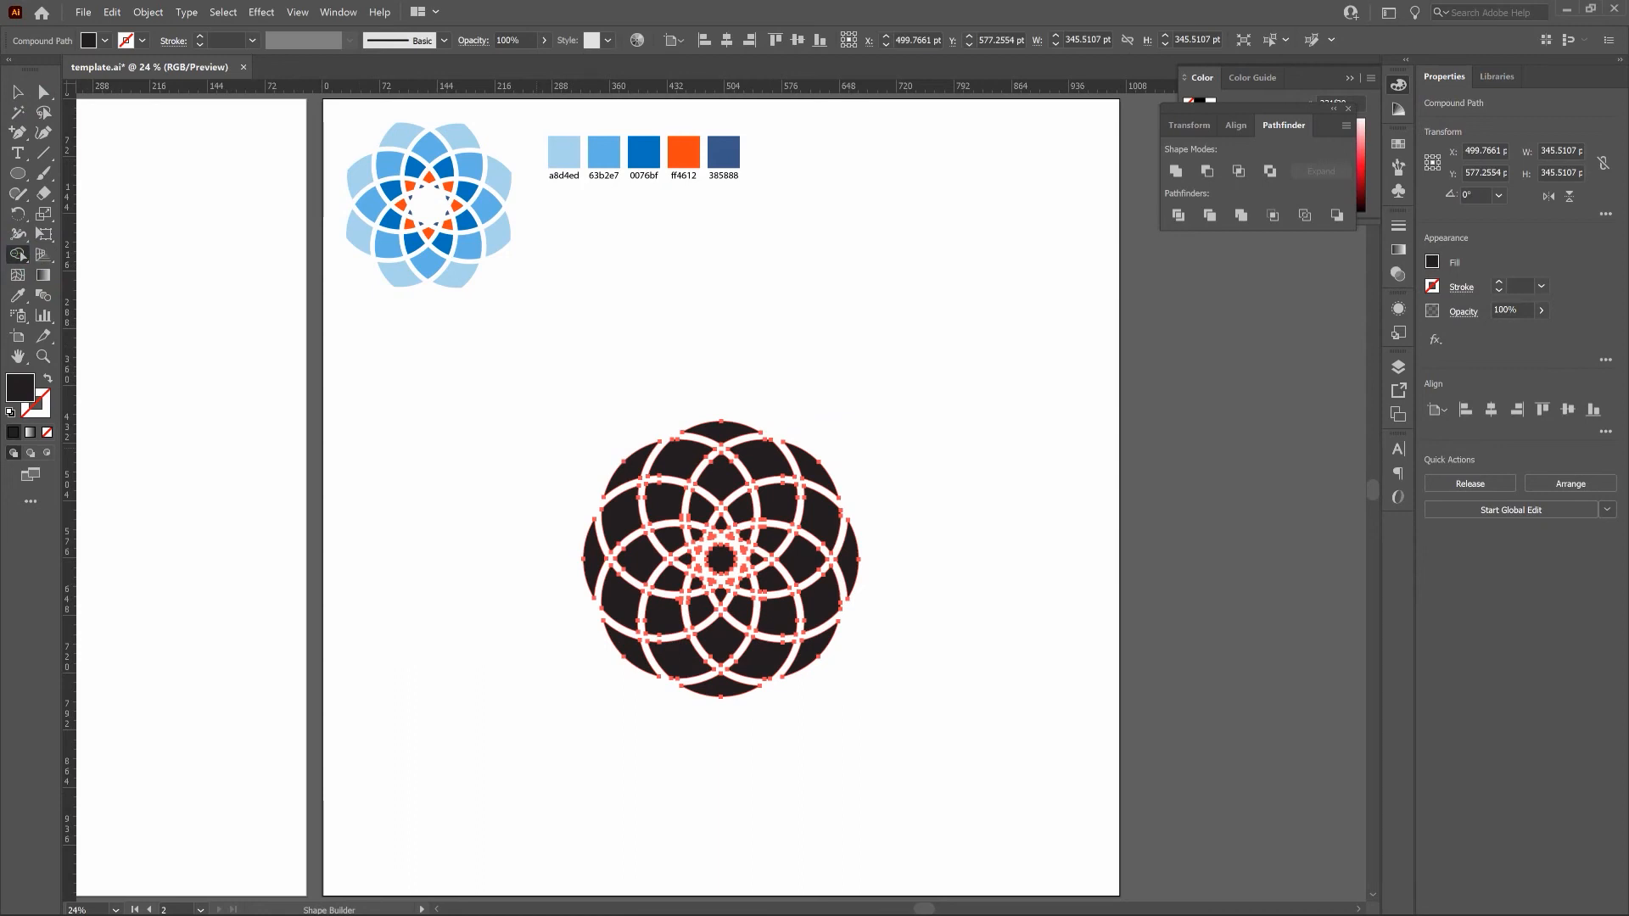
mouse_move(603, 422)
mouse_down()
mouse_move(821, 448)
mouse_move(624, 466)
mouse_move(677, 497)
mouse_move(792, 501)
mouse_move(854, 558)
mouse_move(824, 607)
mouse_move(773, 541)
mouse_move(723, 526)
mouse_move(606, 557)
mouse_move(619, 600)
mouse_move(736, 541)
mouse_move(751, 558)
mouse_move(736, 582)
mouse_move(740, 541)
mouse_move(713, 535)
mouse_move(699, 567)
mouse_move(770, 579)
mouse_move(797, 653)
mouse_move(726, 638)
mouse_move(724, 610)
mouse_move(646, 643)
mouse_move(756, 696)
mouse_move(892, 686)
mouse_up()
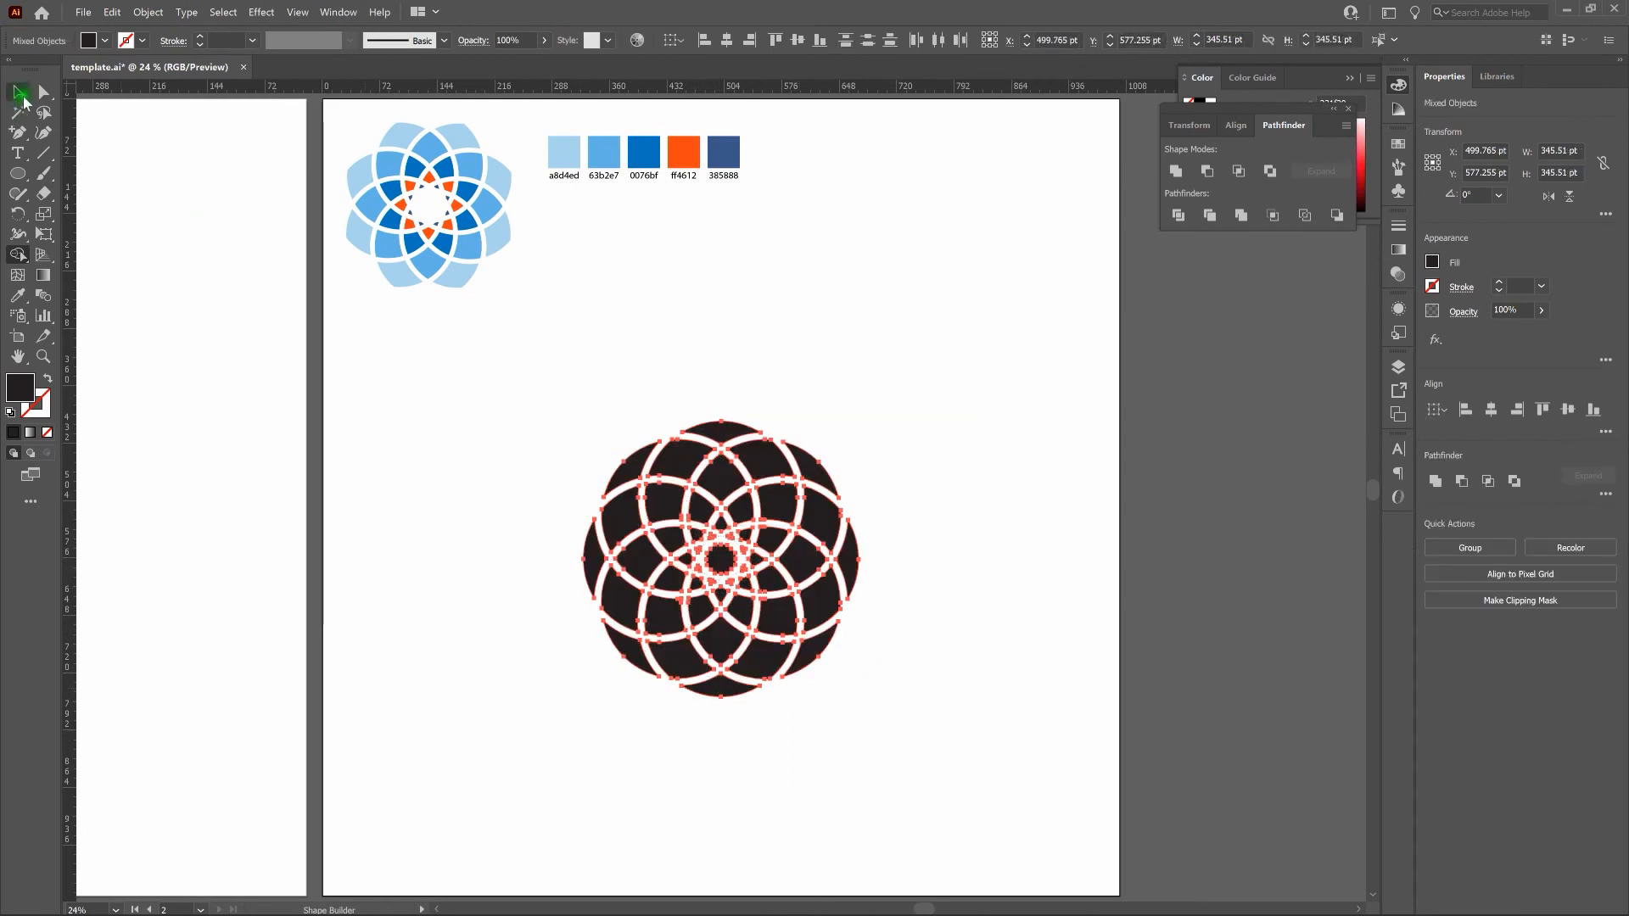
click(18, 92)
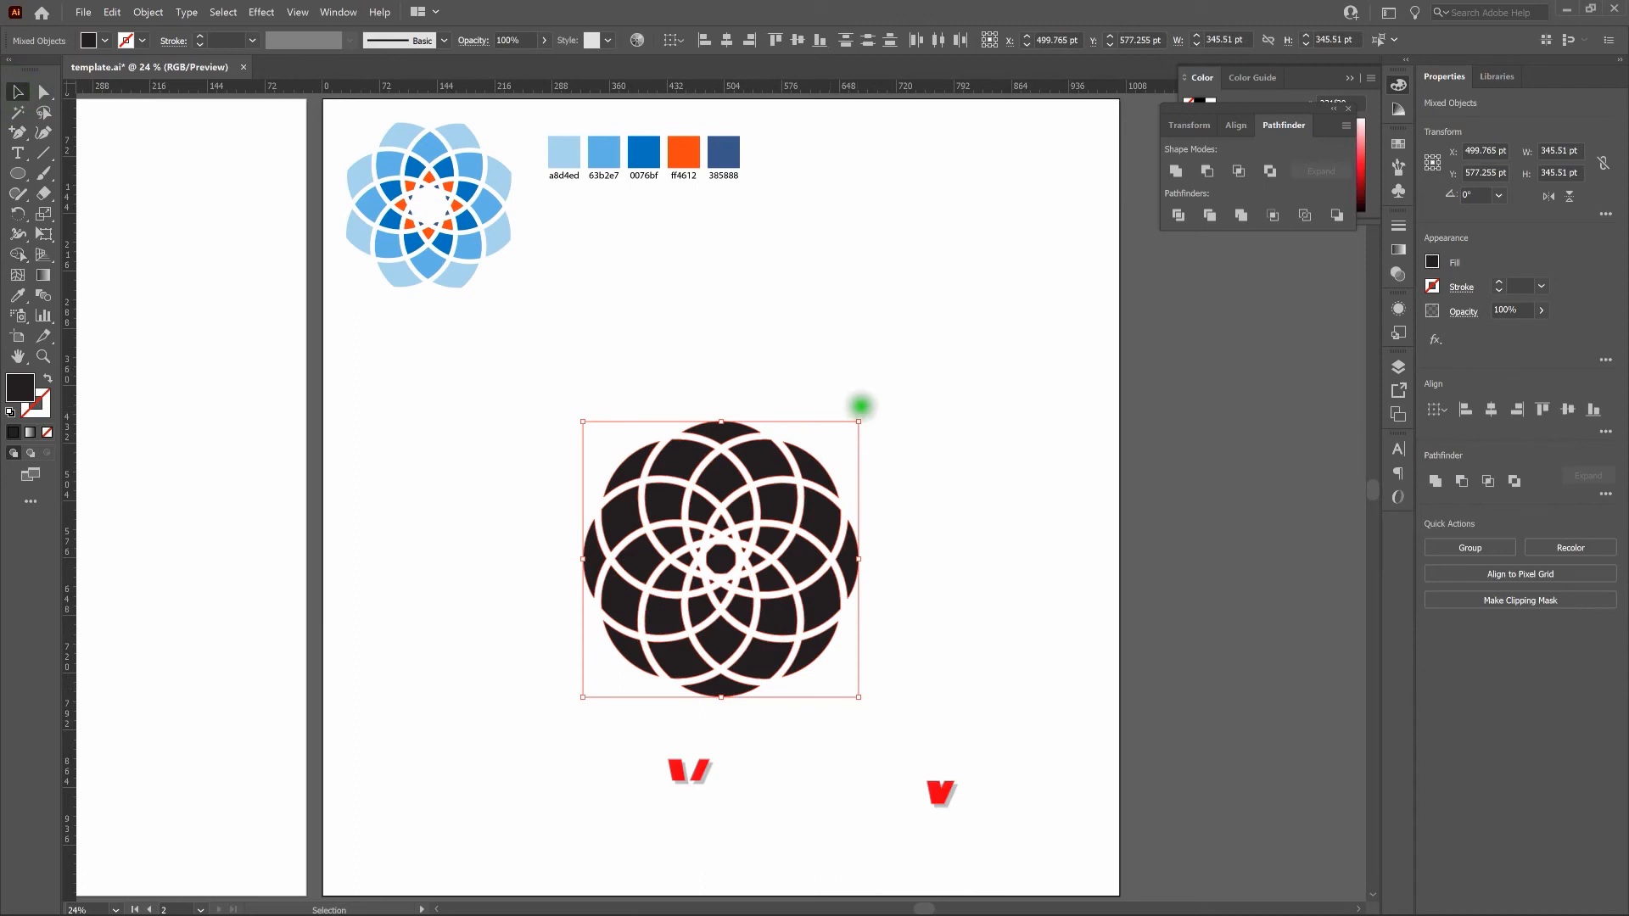
click(880, 387)
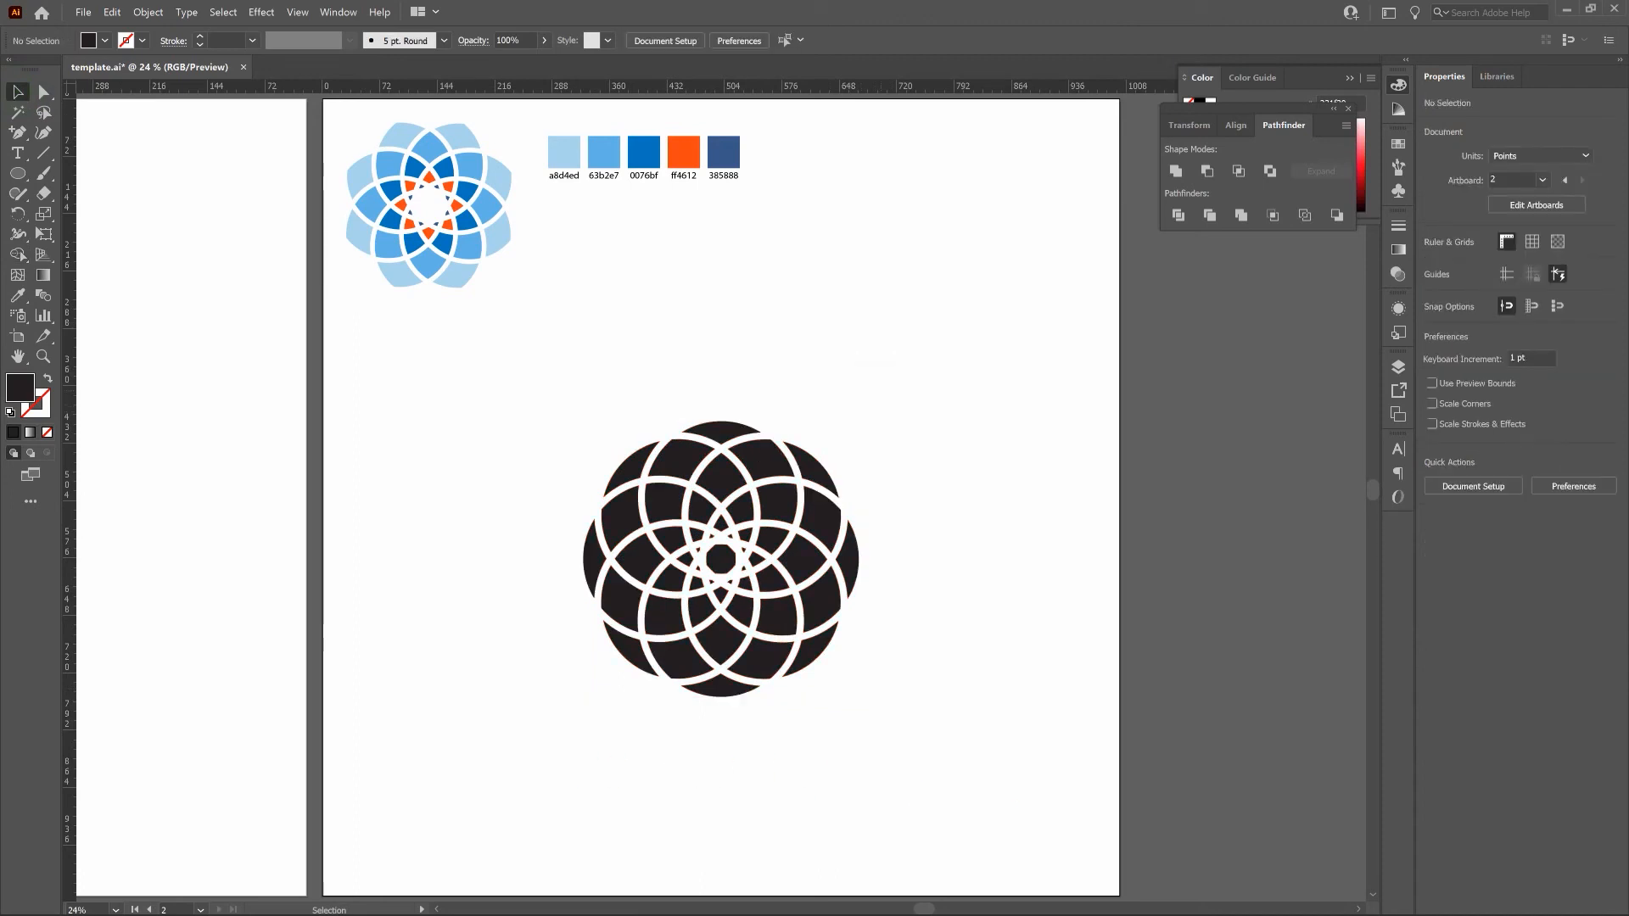
Delete the eight thin crescent pieces around the outer edge and the small piece at the flower's centre.
click(704, 428)
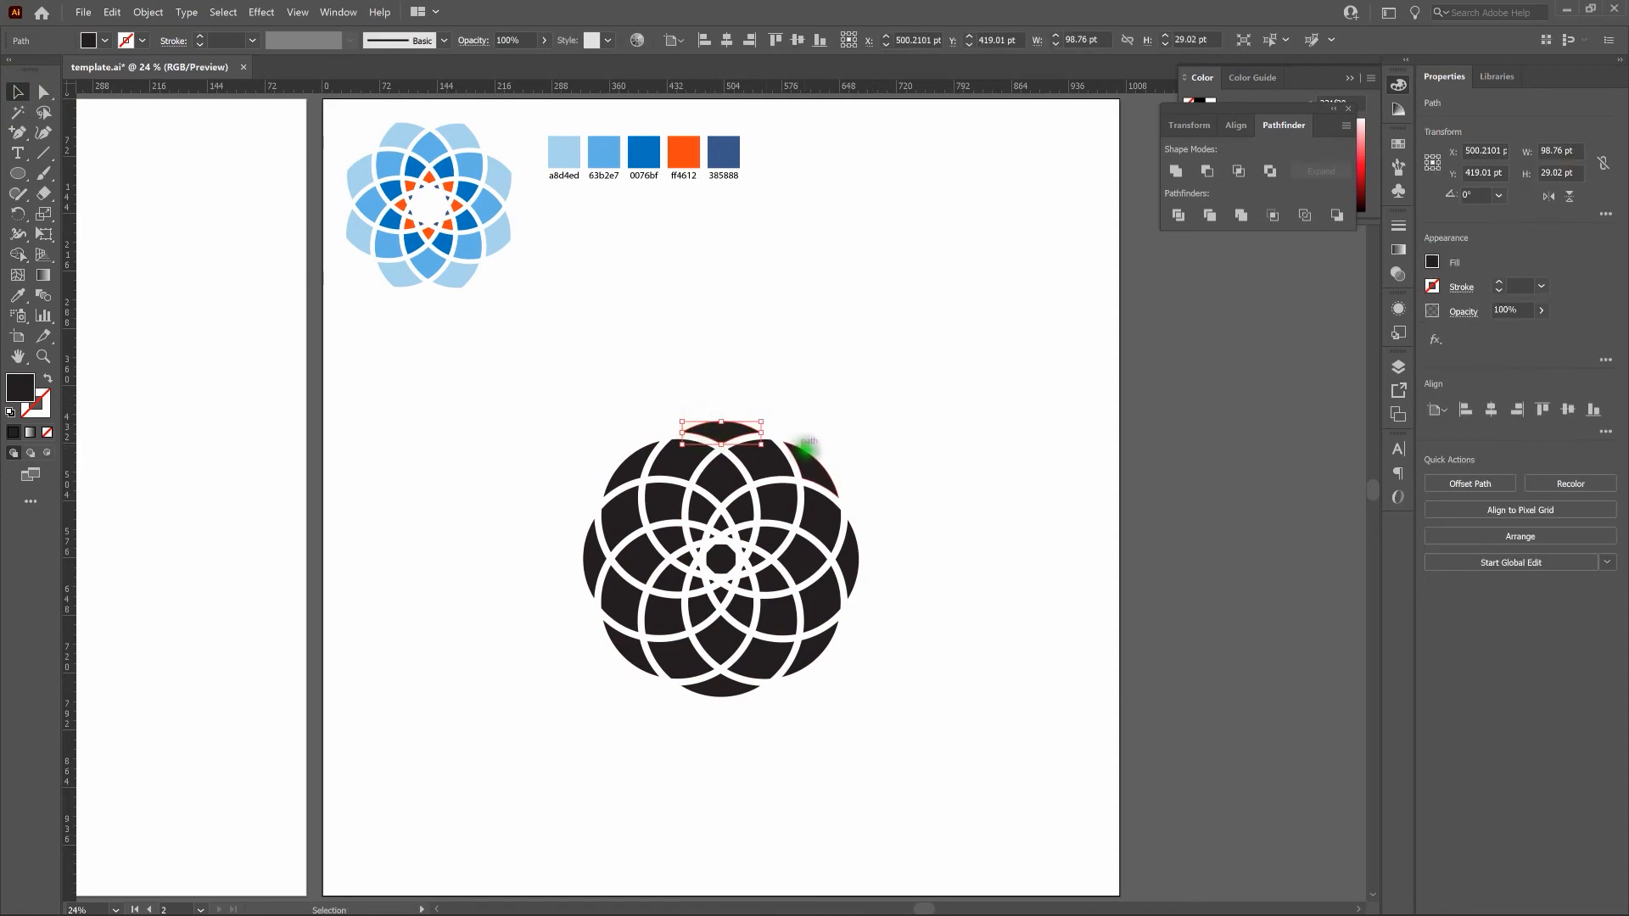
click(846, 530)
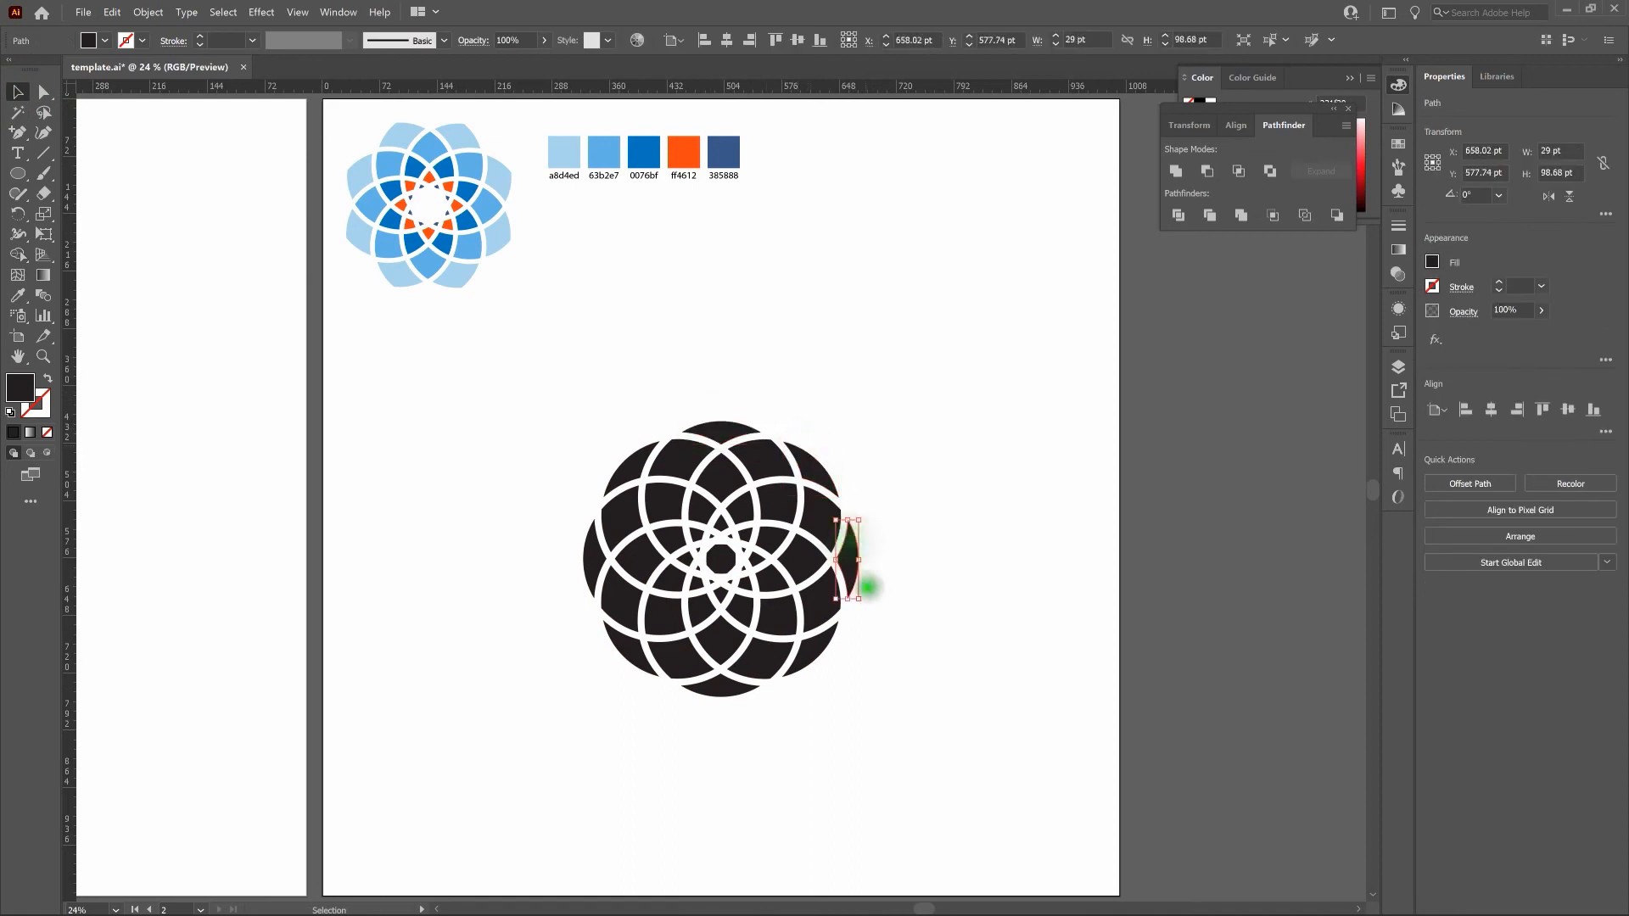
click(827, 649)
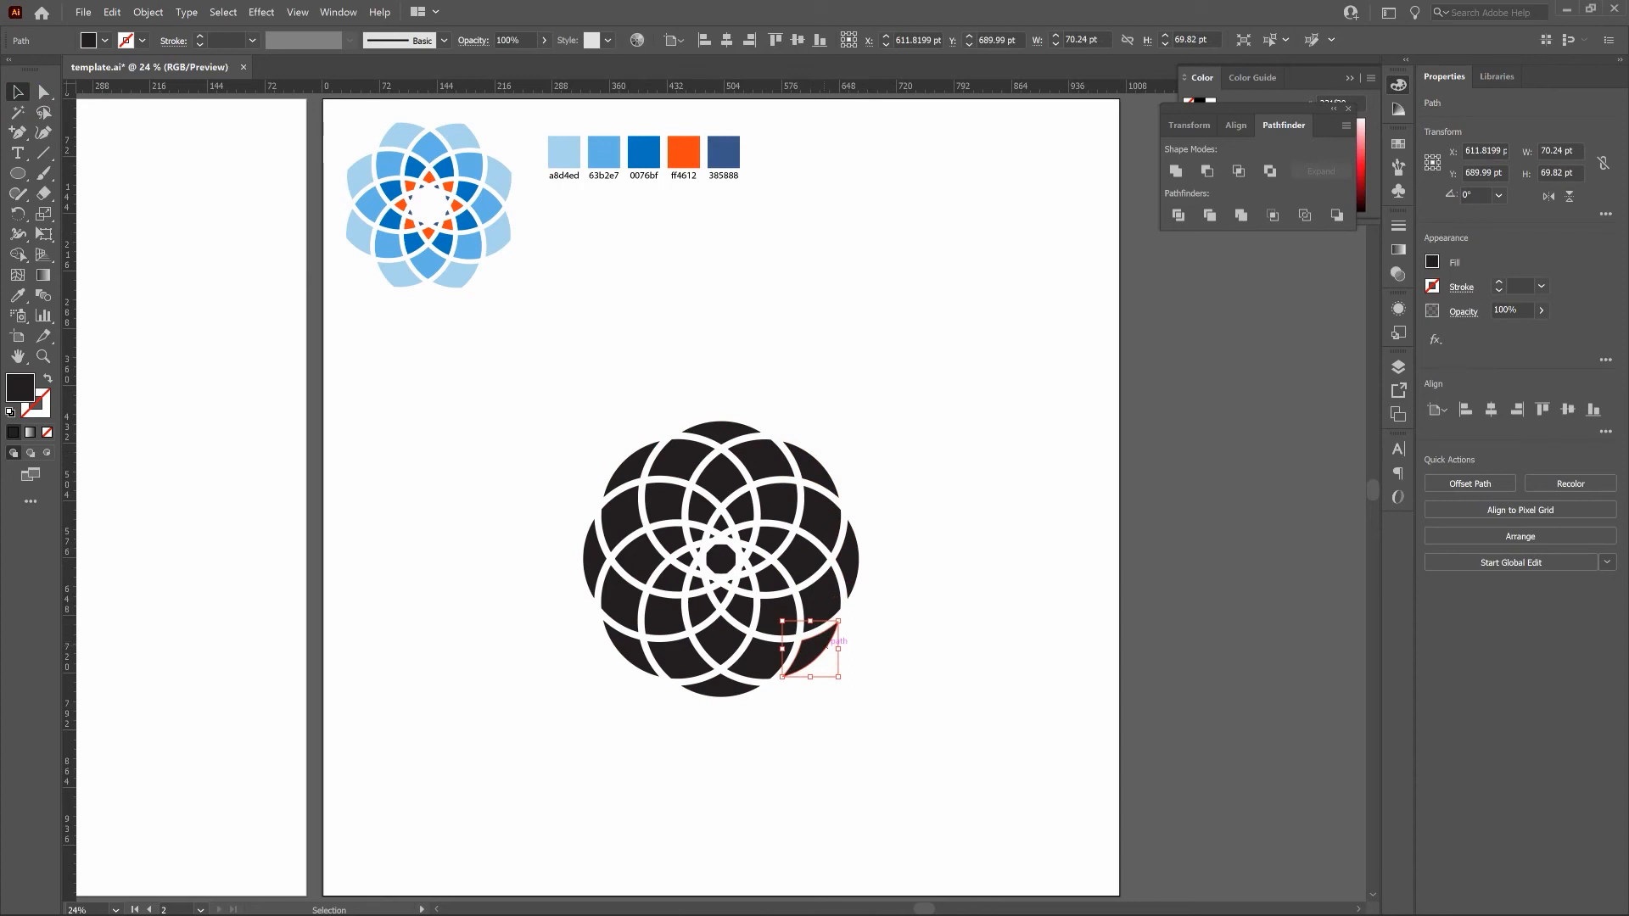
shift+click(846, 560)
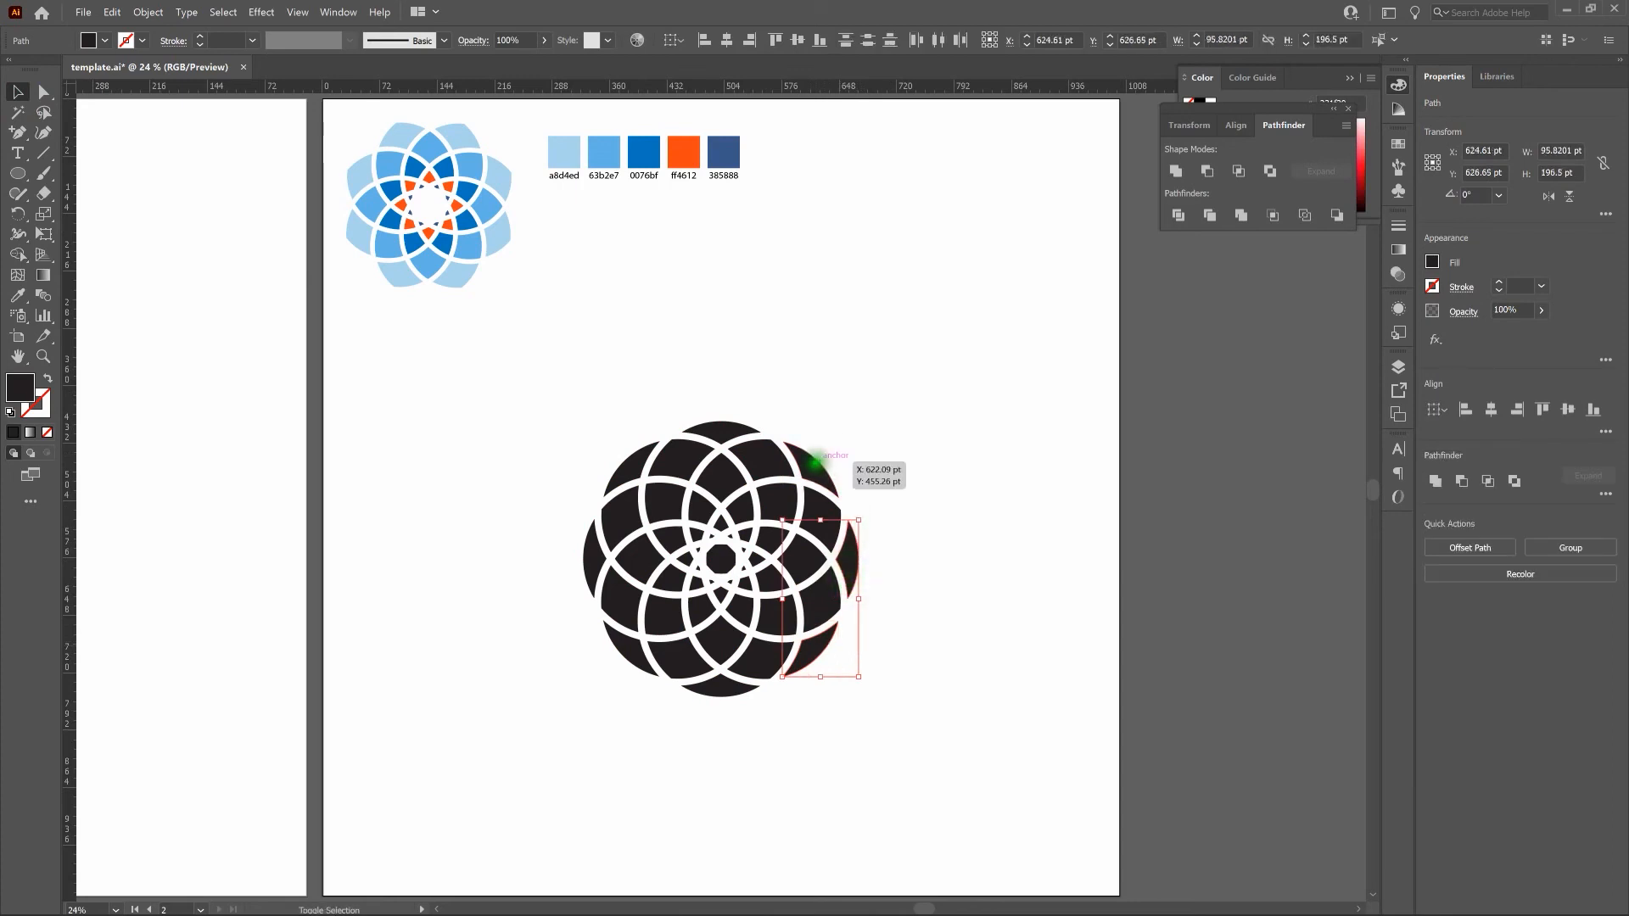
shift+click(736, 421)
shift+click(628, 447)
shift+click(587, 560)
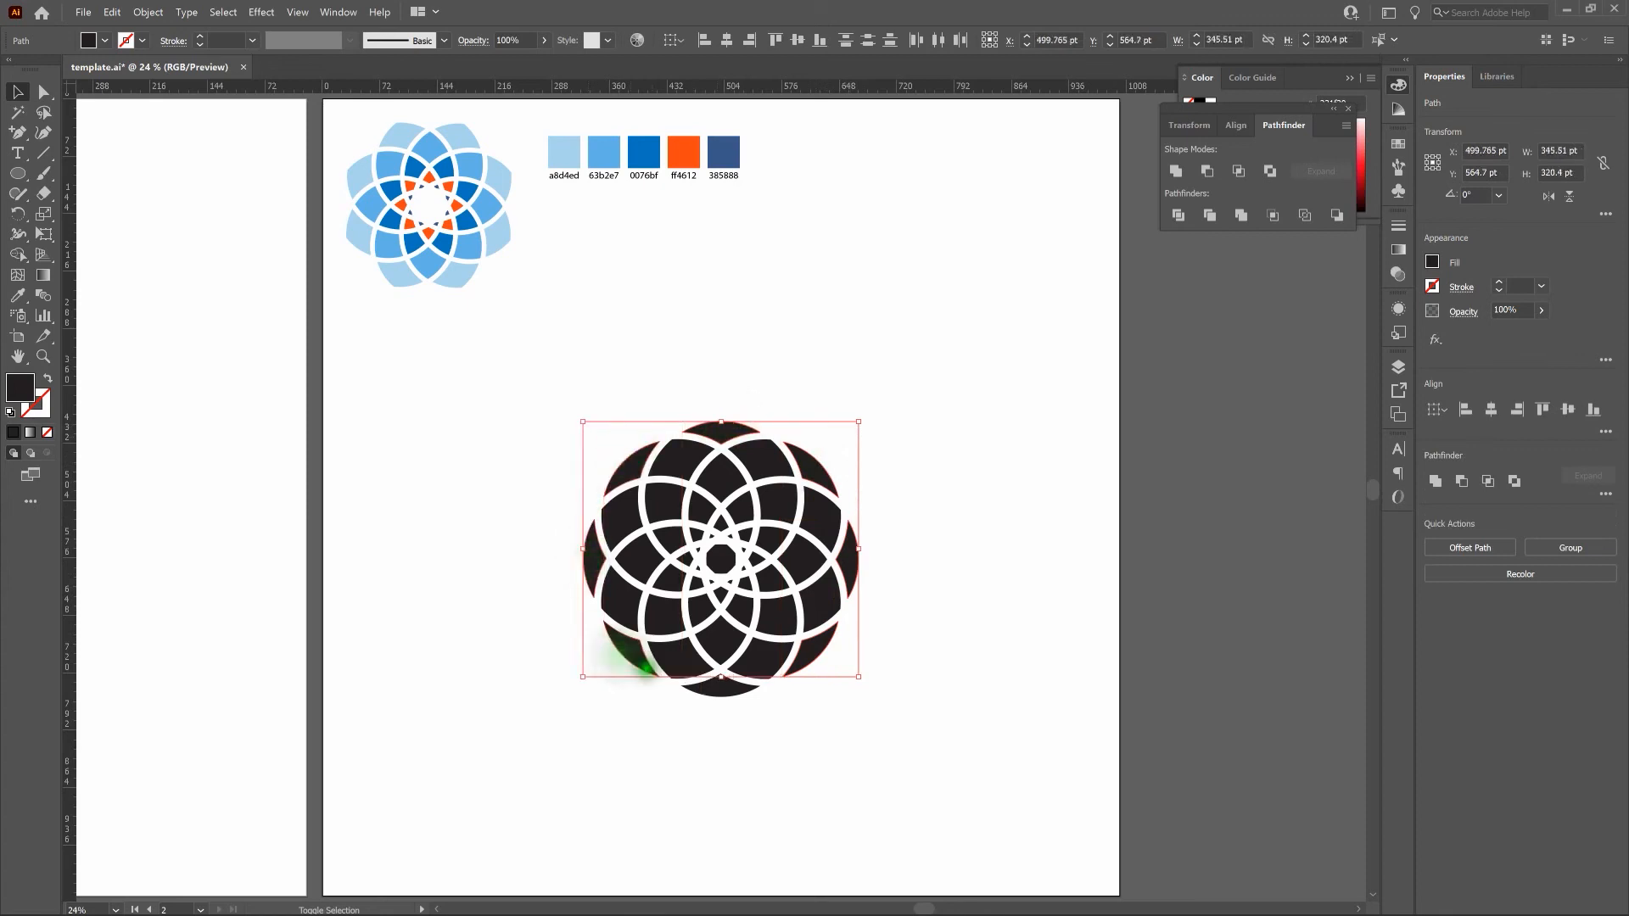
shift+click(717, 689)
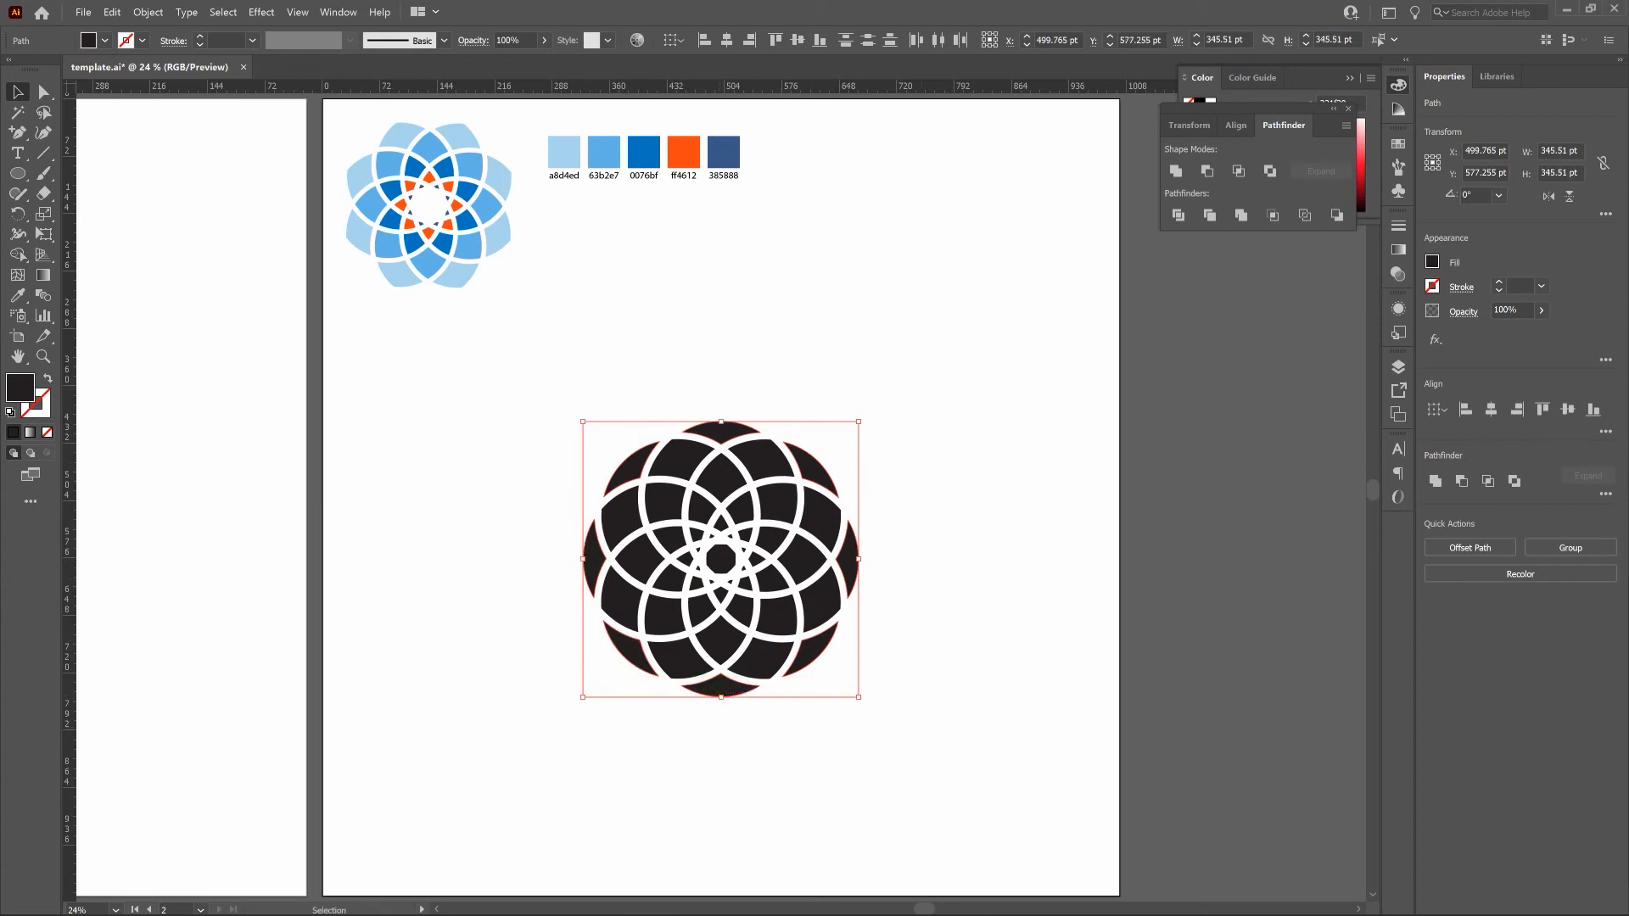
key(Delete)
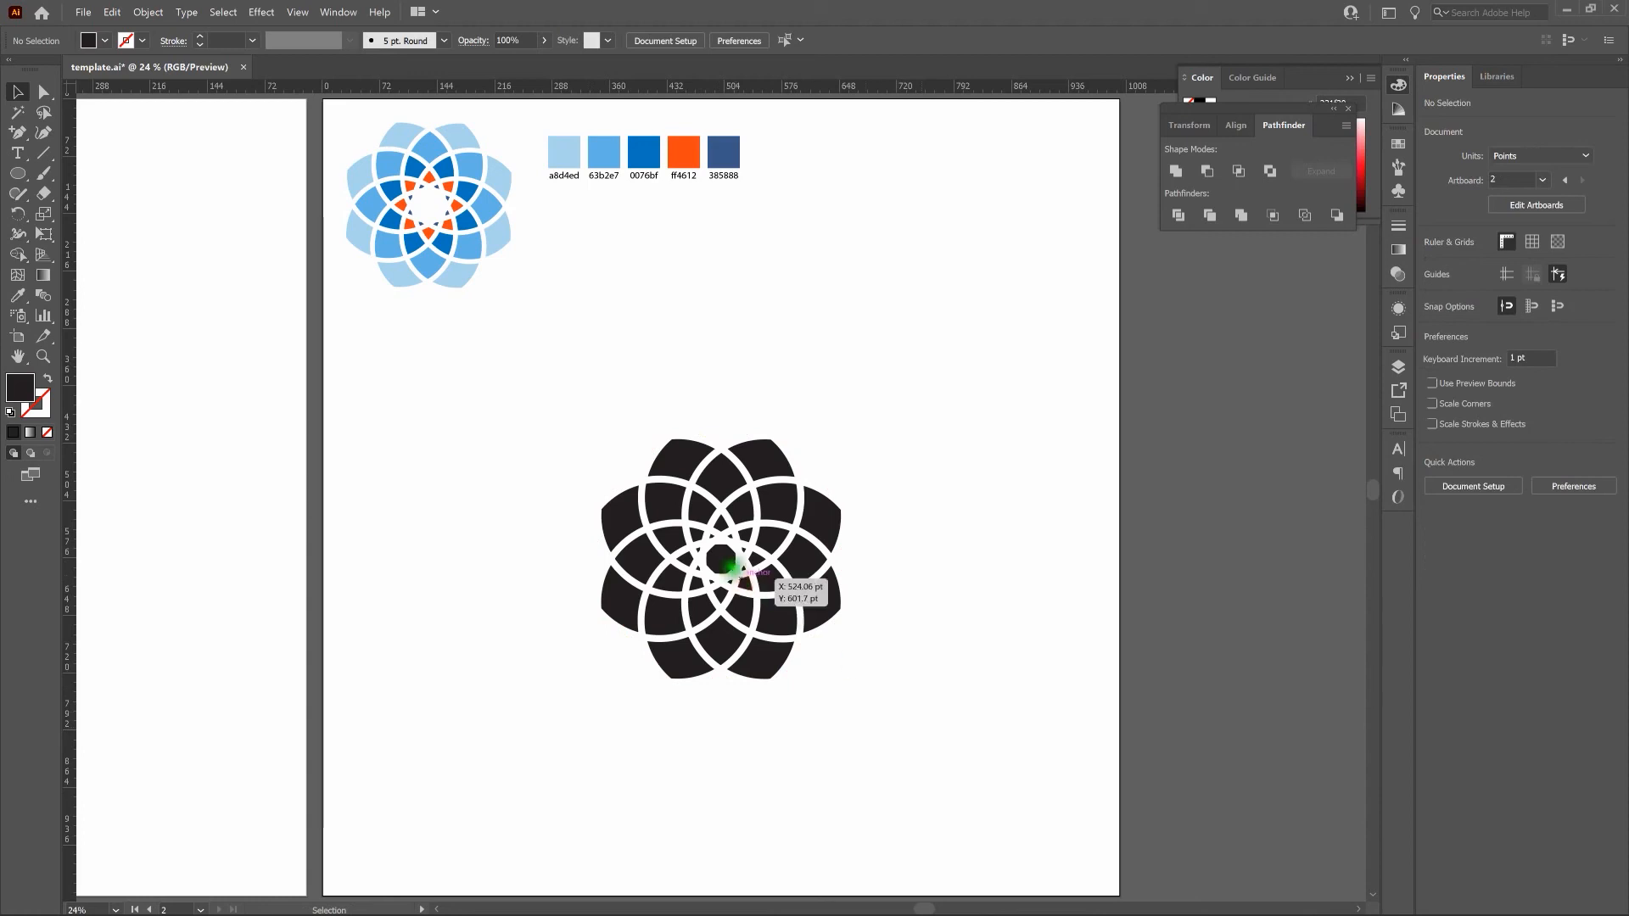
click(721, 559)
key(Delete)
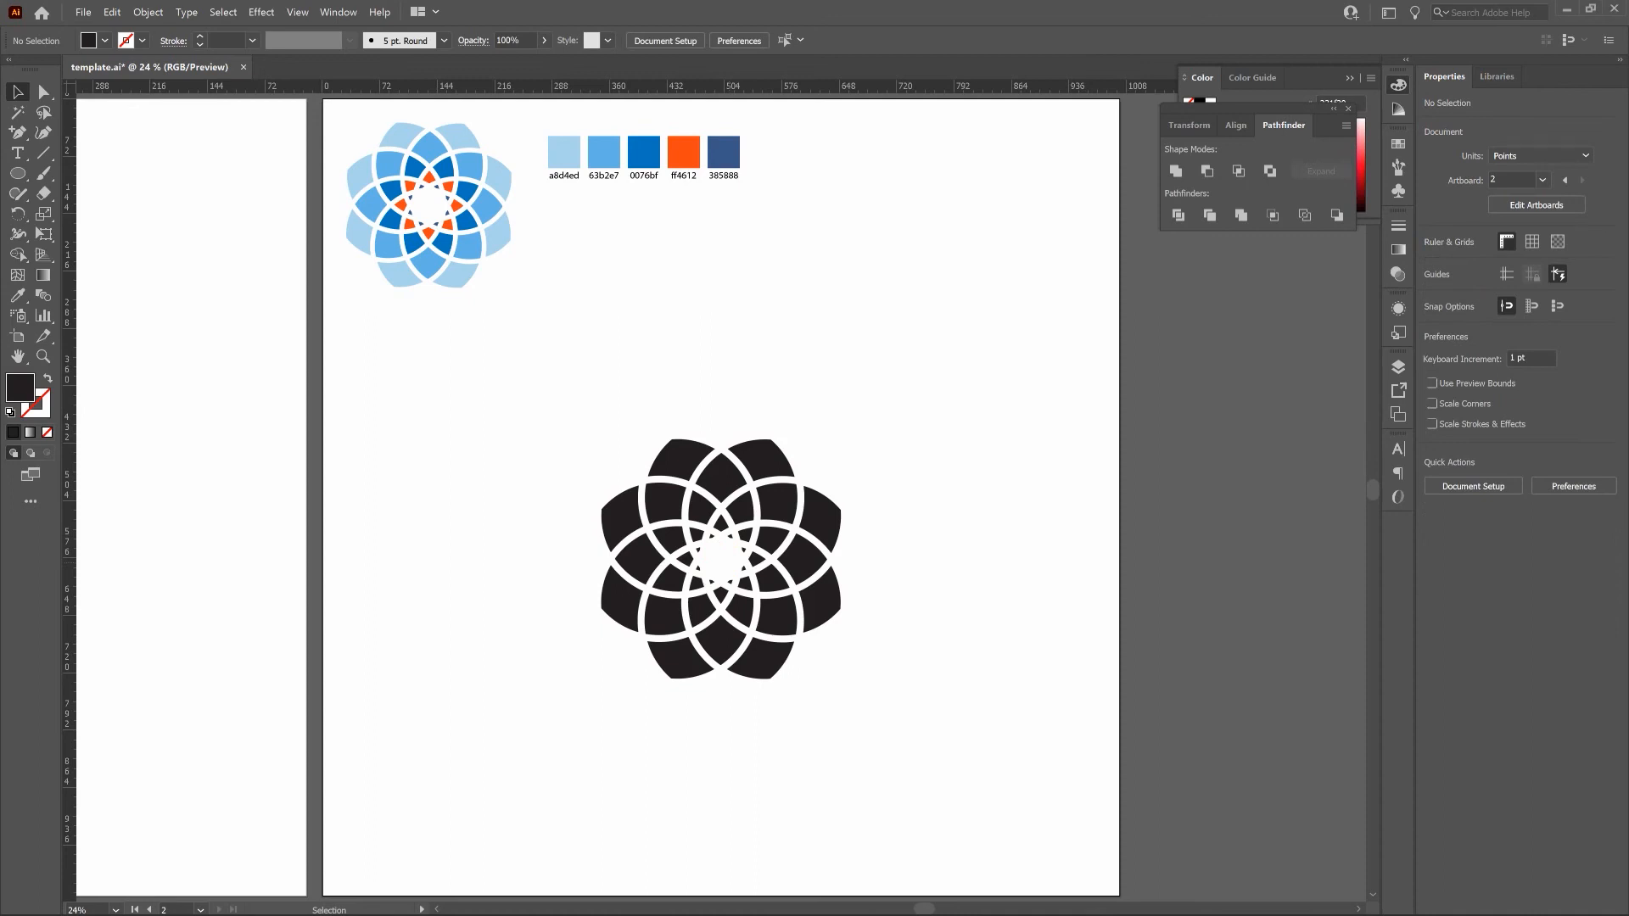
Select the eight outermost petals, fill them with the light blue a8d4ed sampled from the palette, and deselect.
click(802, 468)
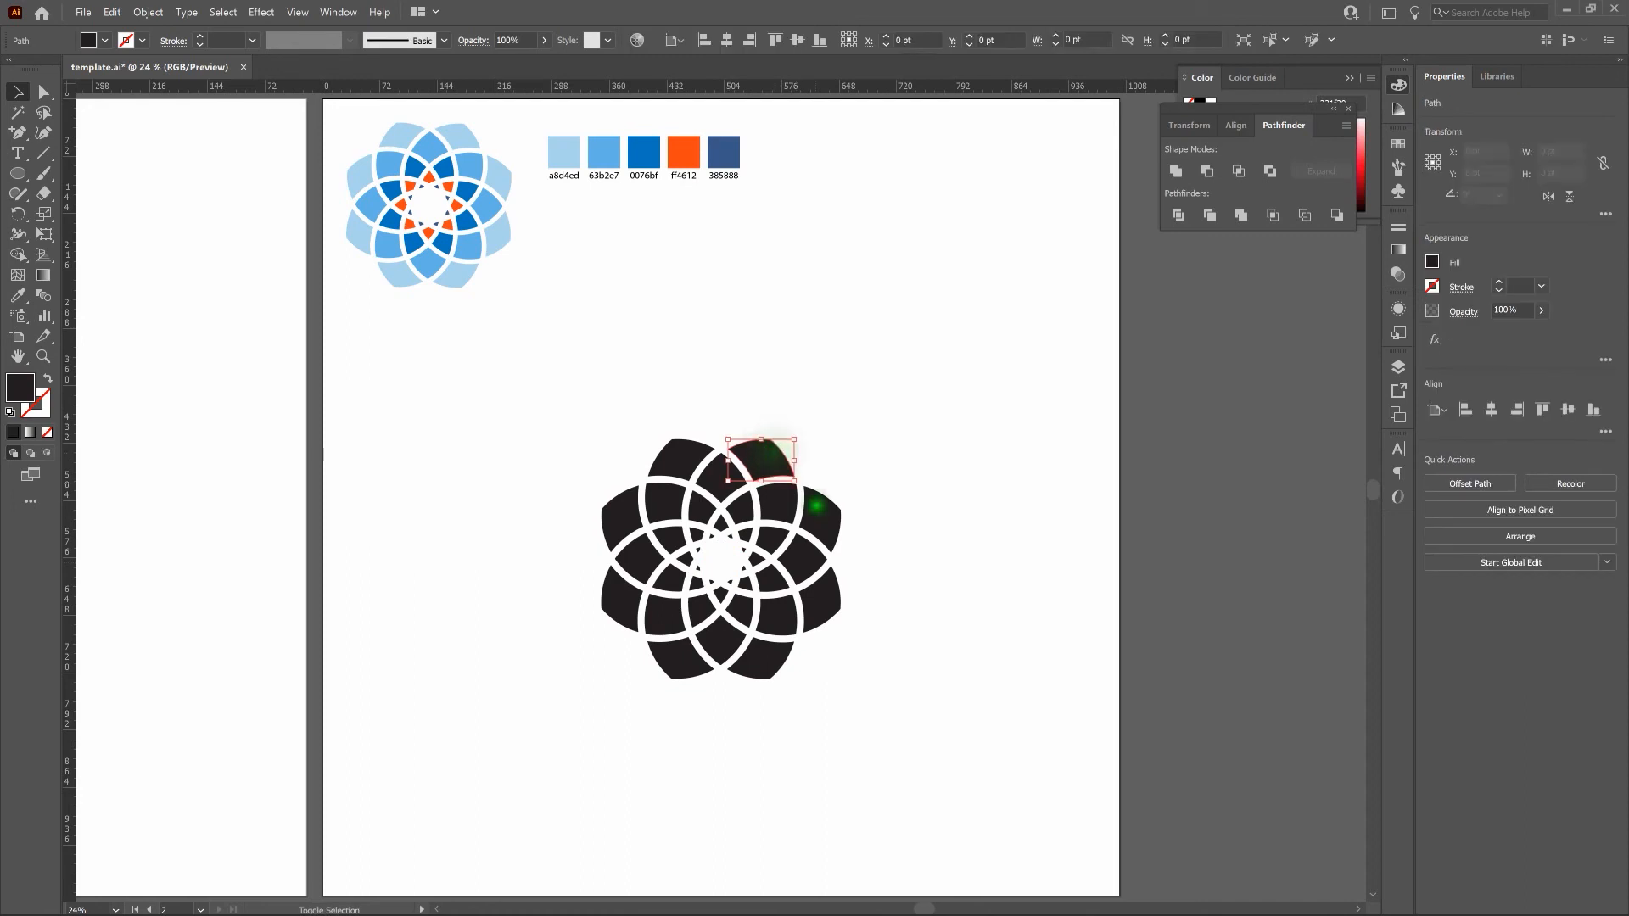
shift+click(822, 594)
shift+click(779, 662)
shift+click(685, 667)
shift+click(612, 605)
shift+click(620, 516)
shift+click(659, 465)
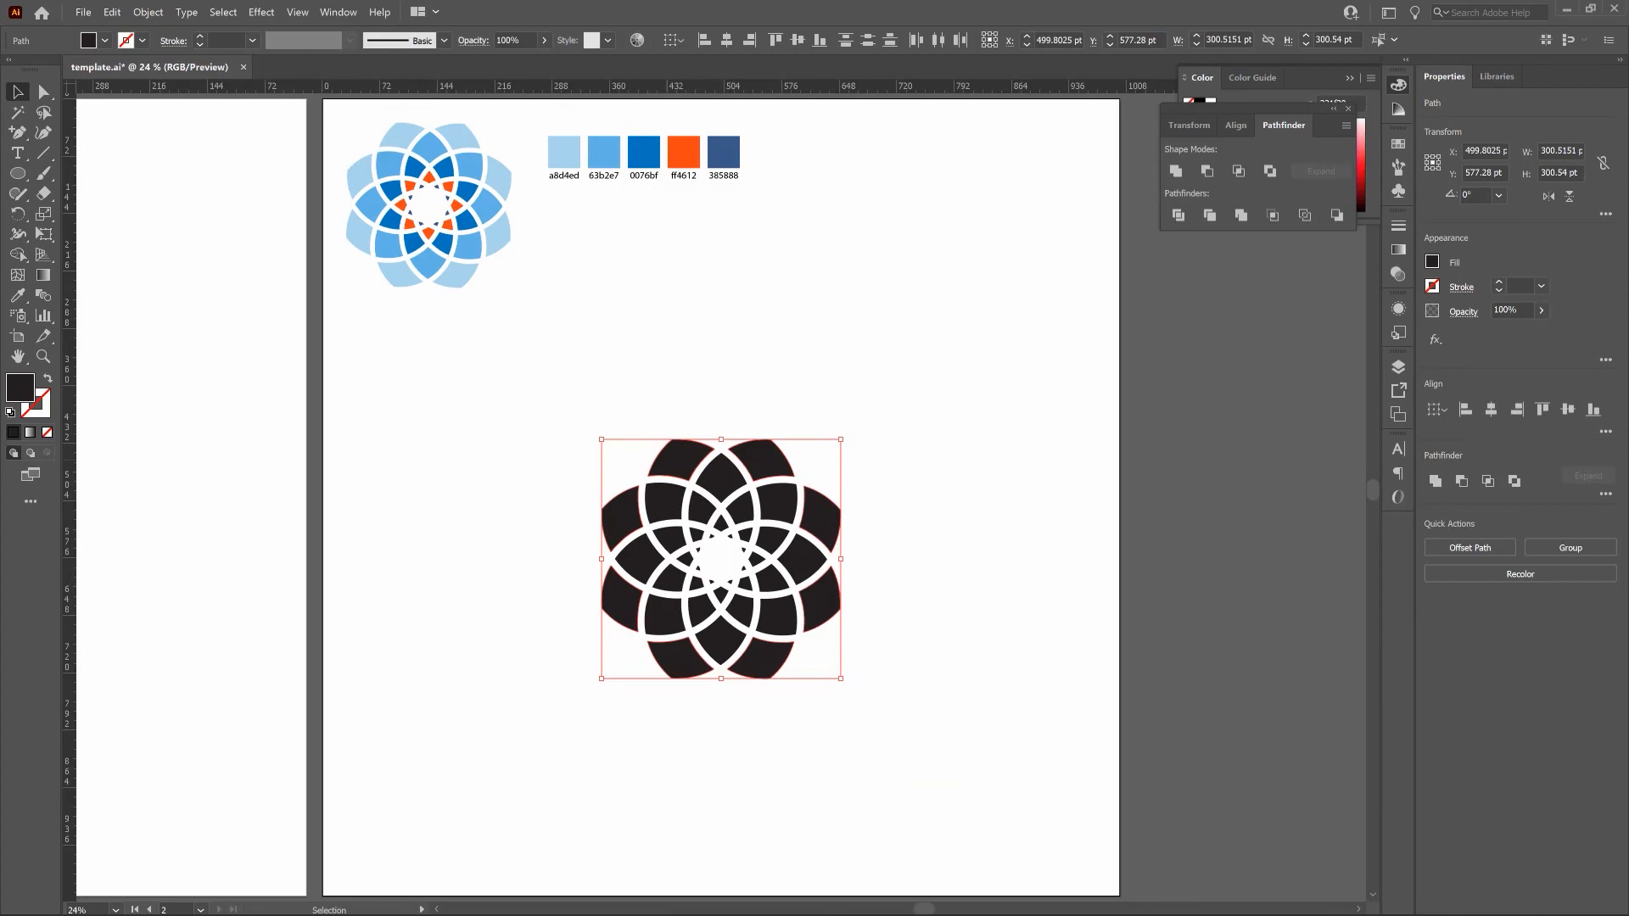
click(19, 297)
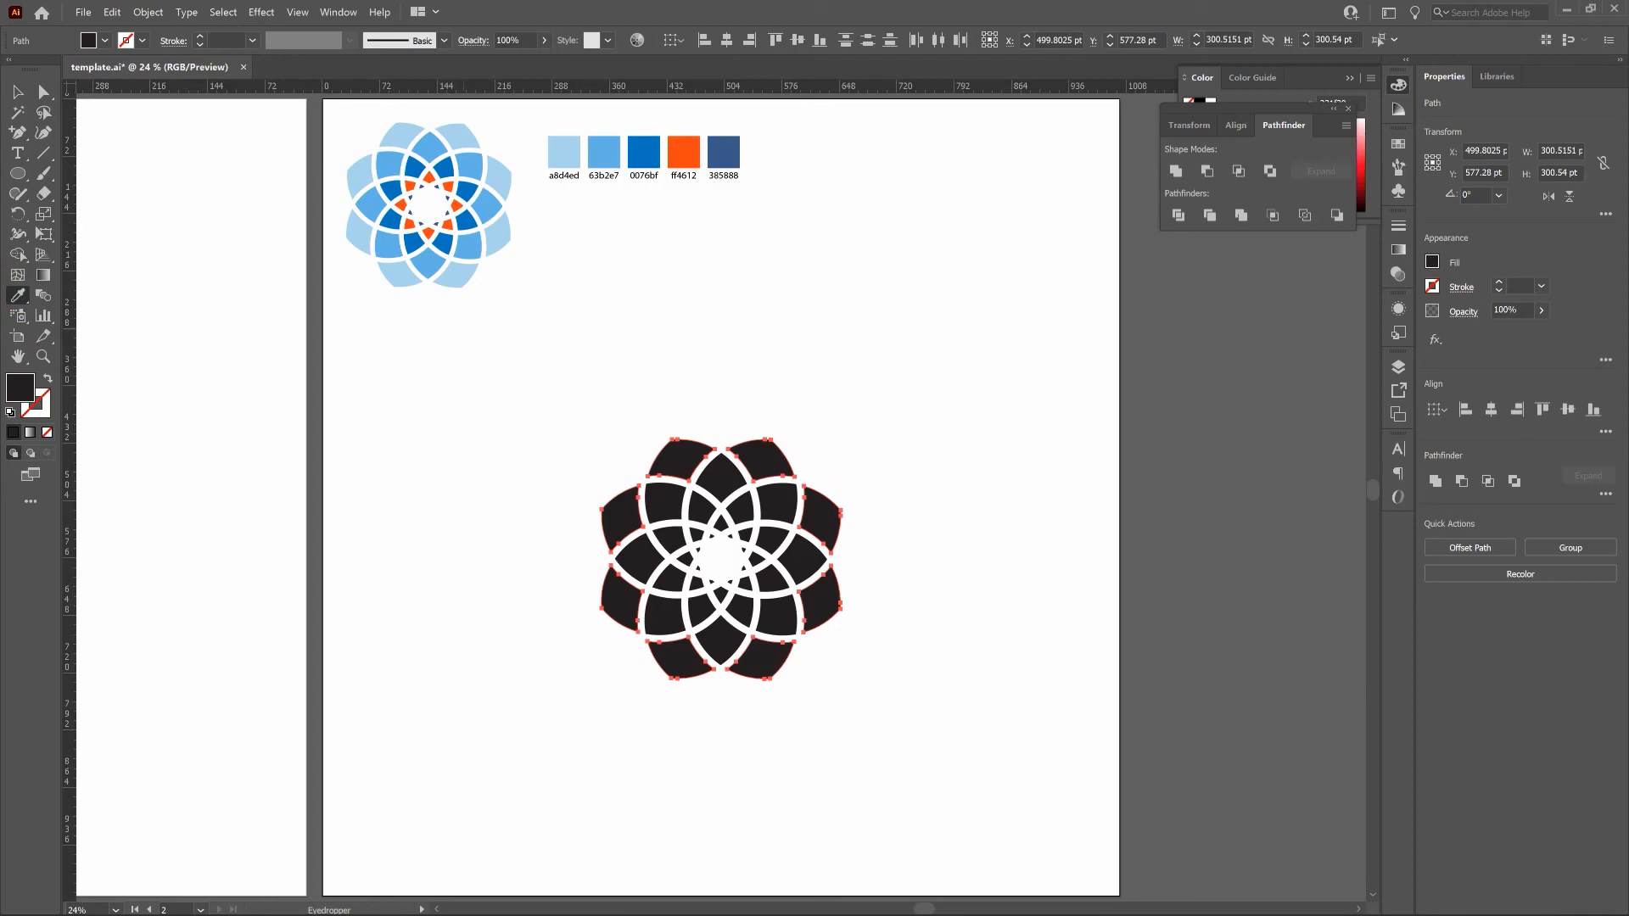
click(564, 152)
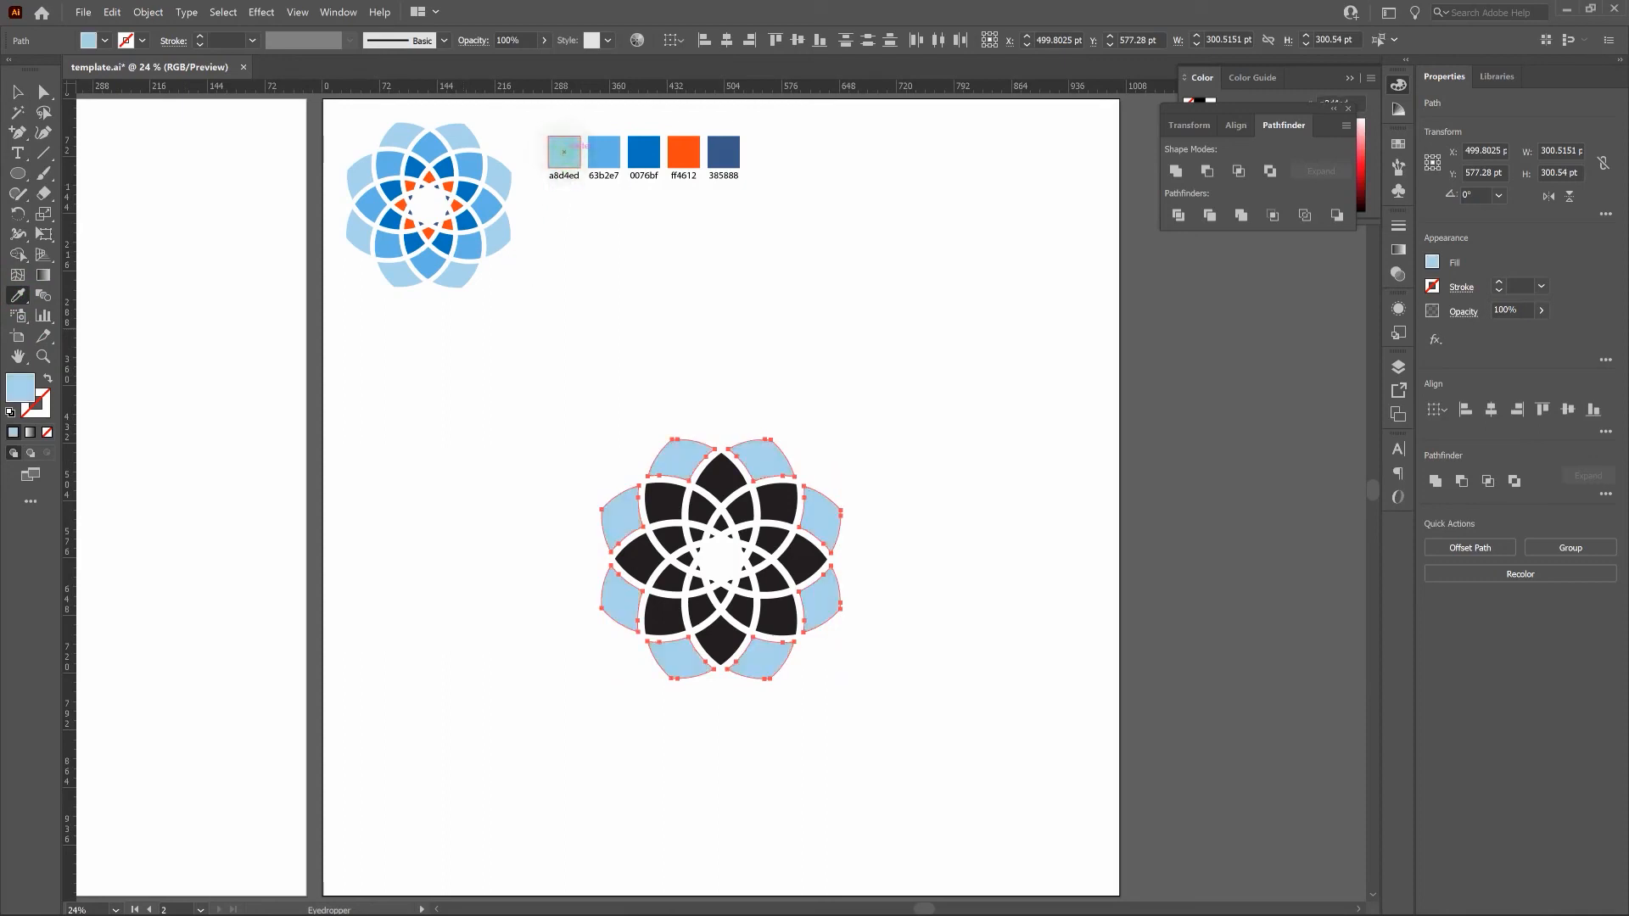
click(19, 92)
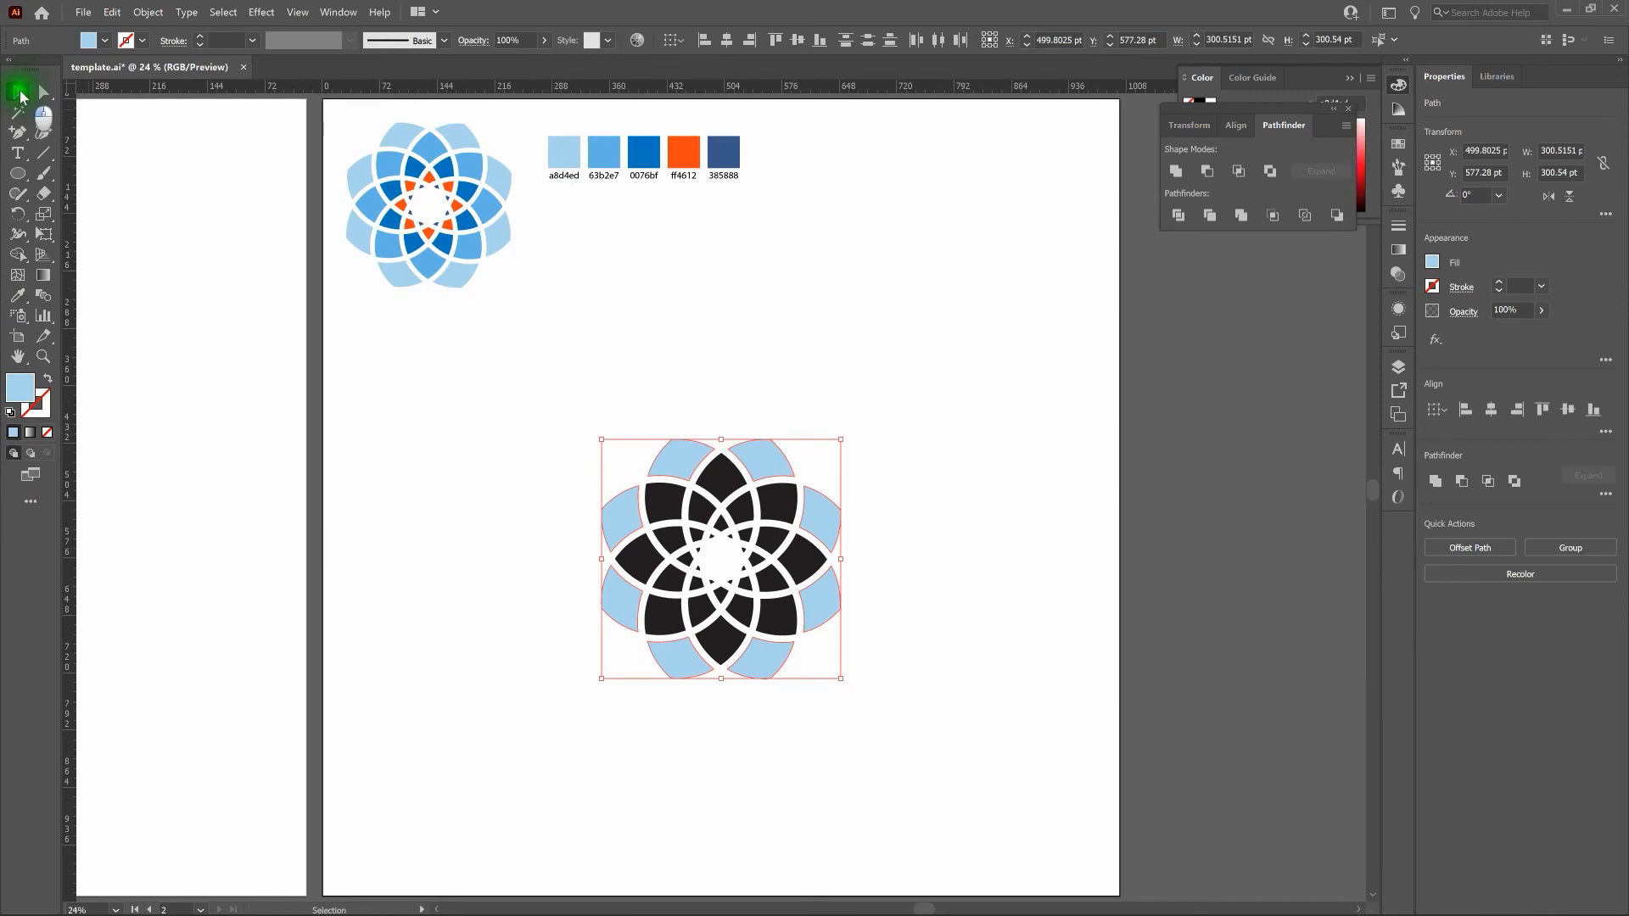
key(v)
click(865, 327)
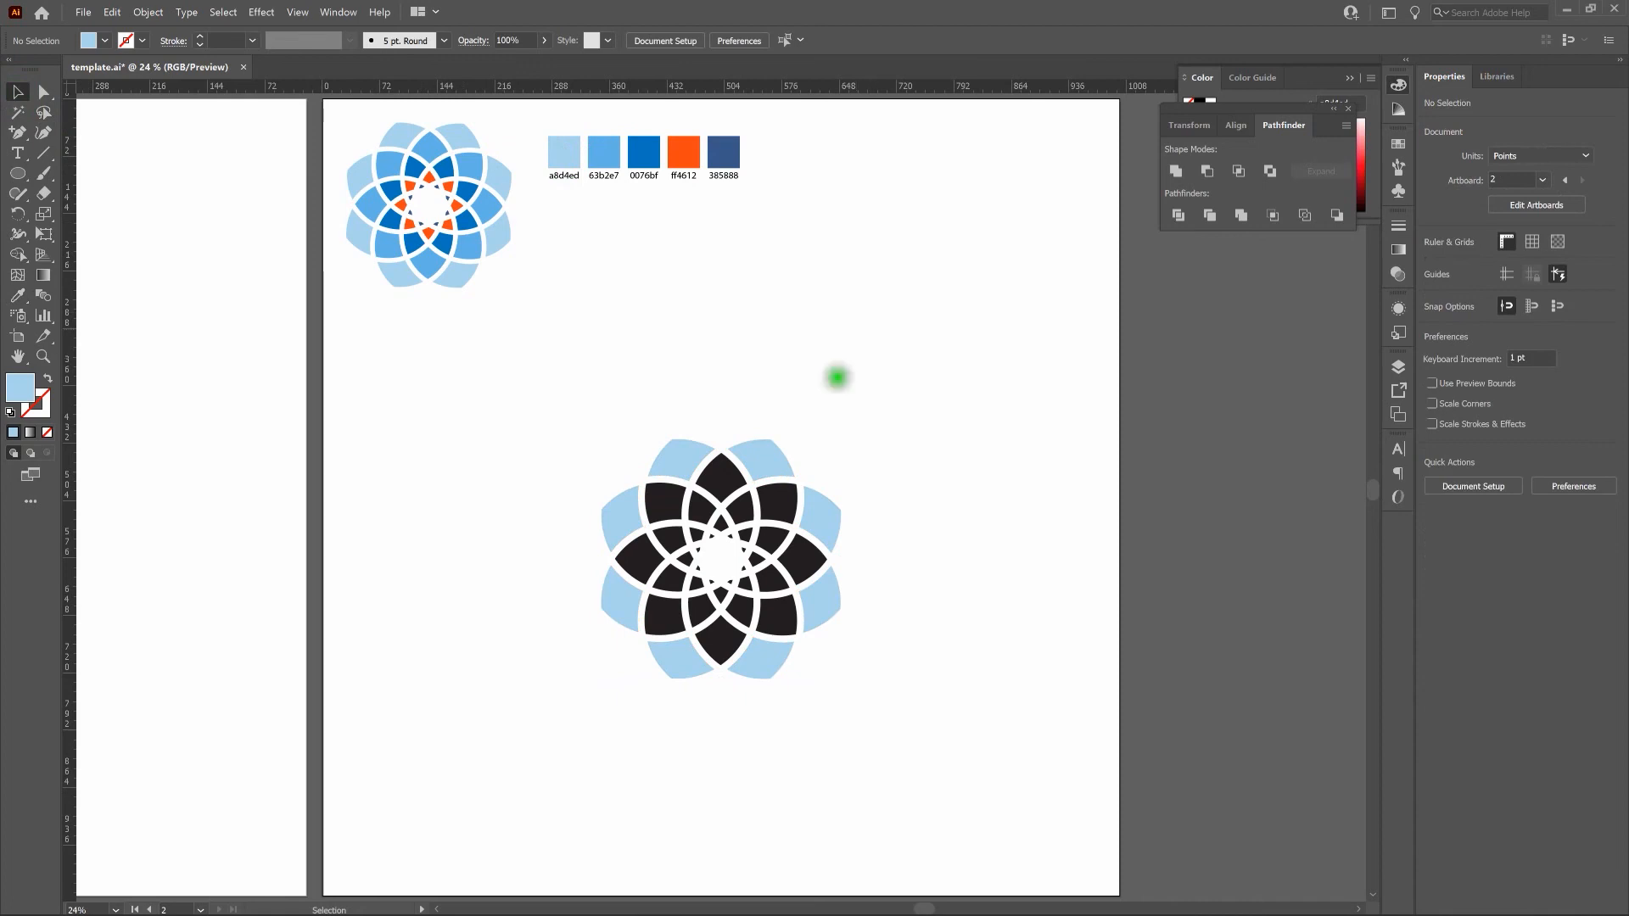
Select the eight petals of the second ring and set their fill color to 63b2e7.
click(721, 475)
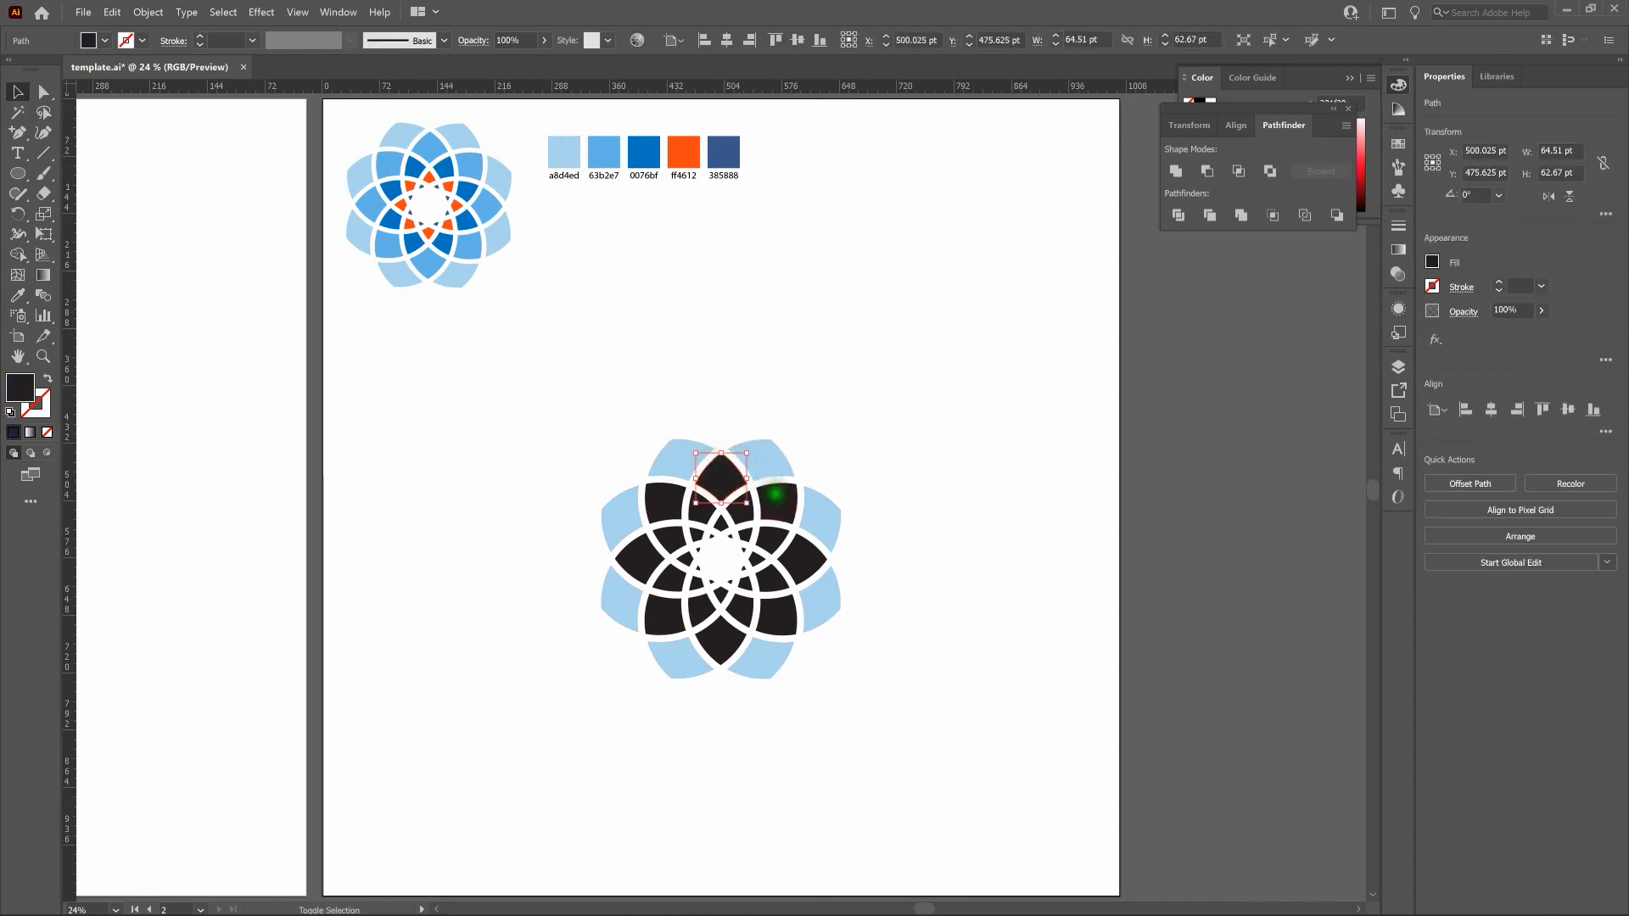
shift+click(774, 494)
shift+click(807, 568)
shift+click(729, 638)
shift+click(659, 618)
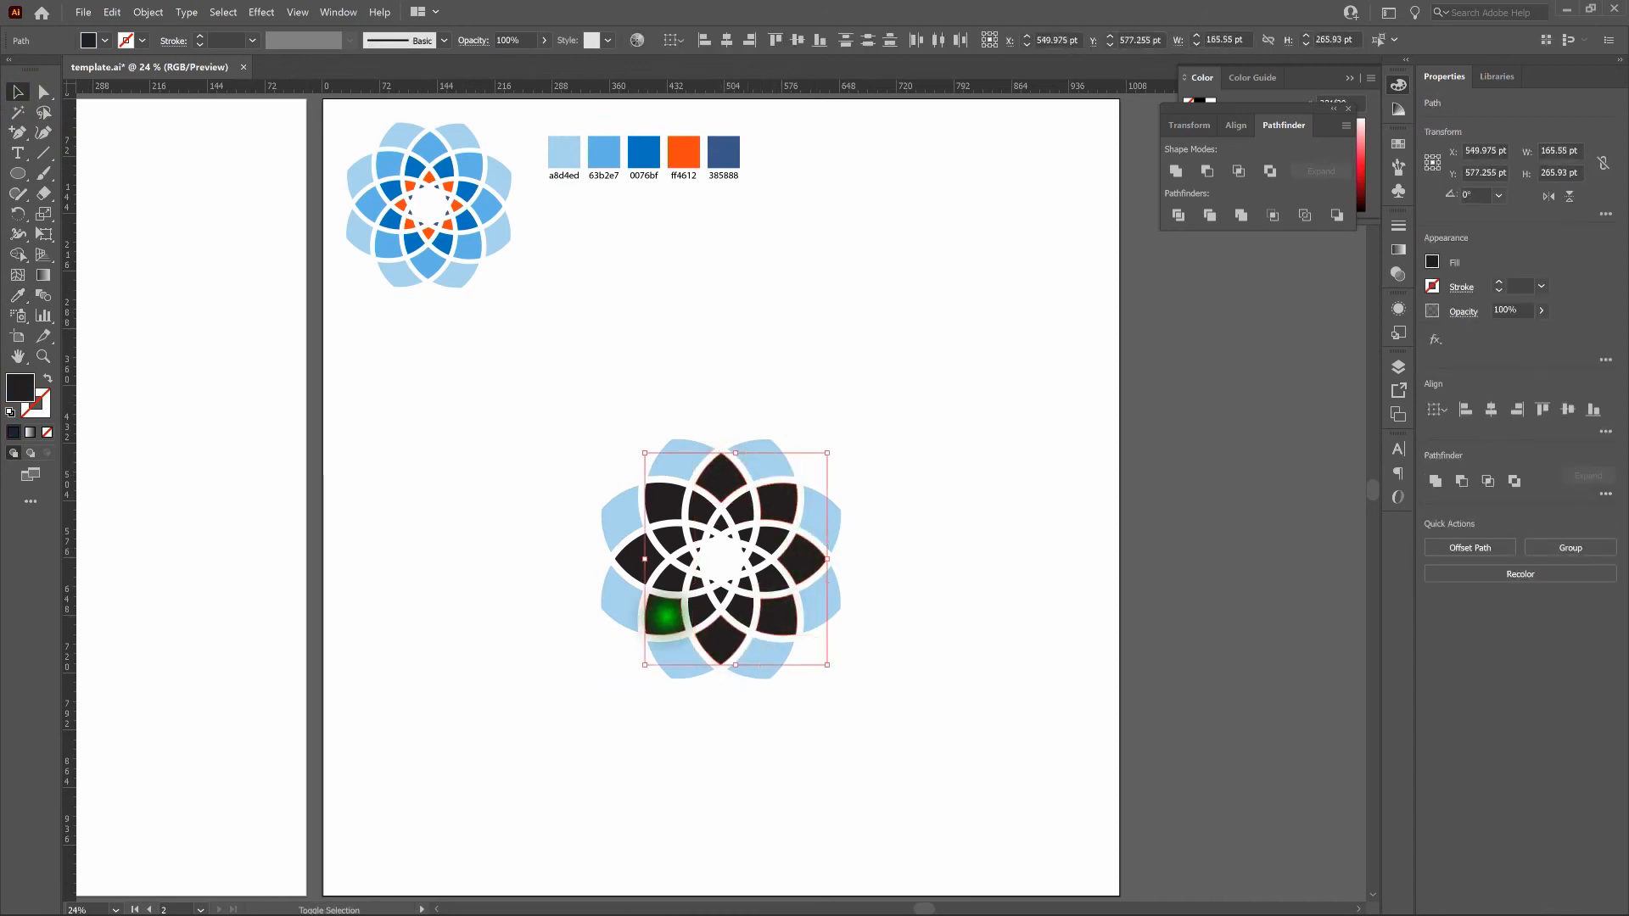
shift+click(635, 547)
shift+click(660, 502)
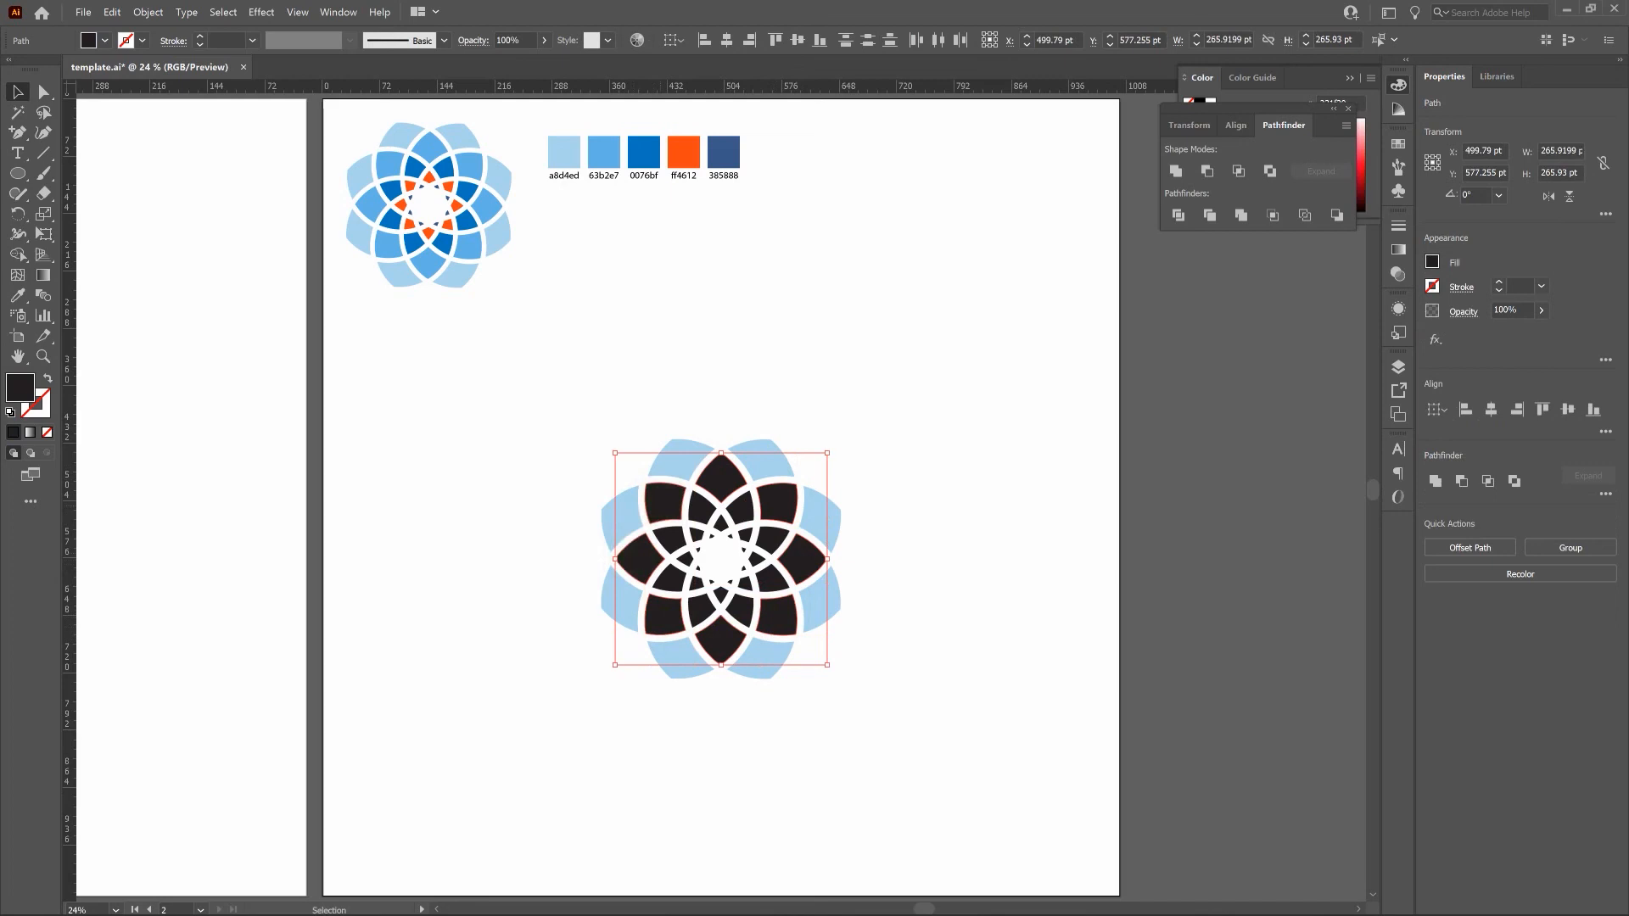
double_click(22, 391)
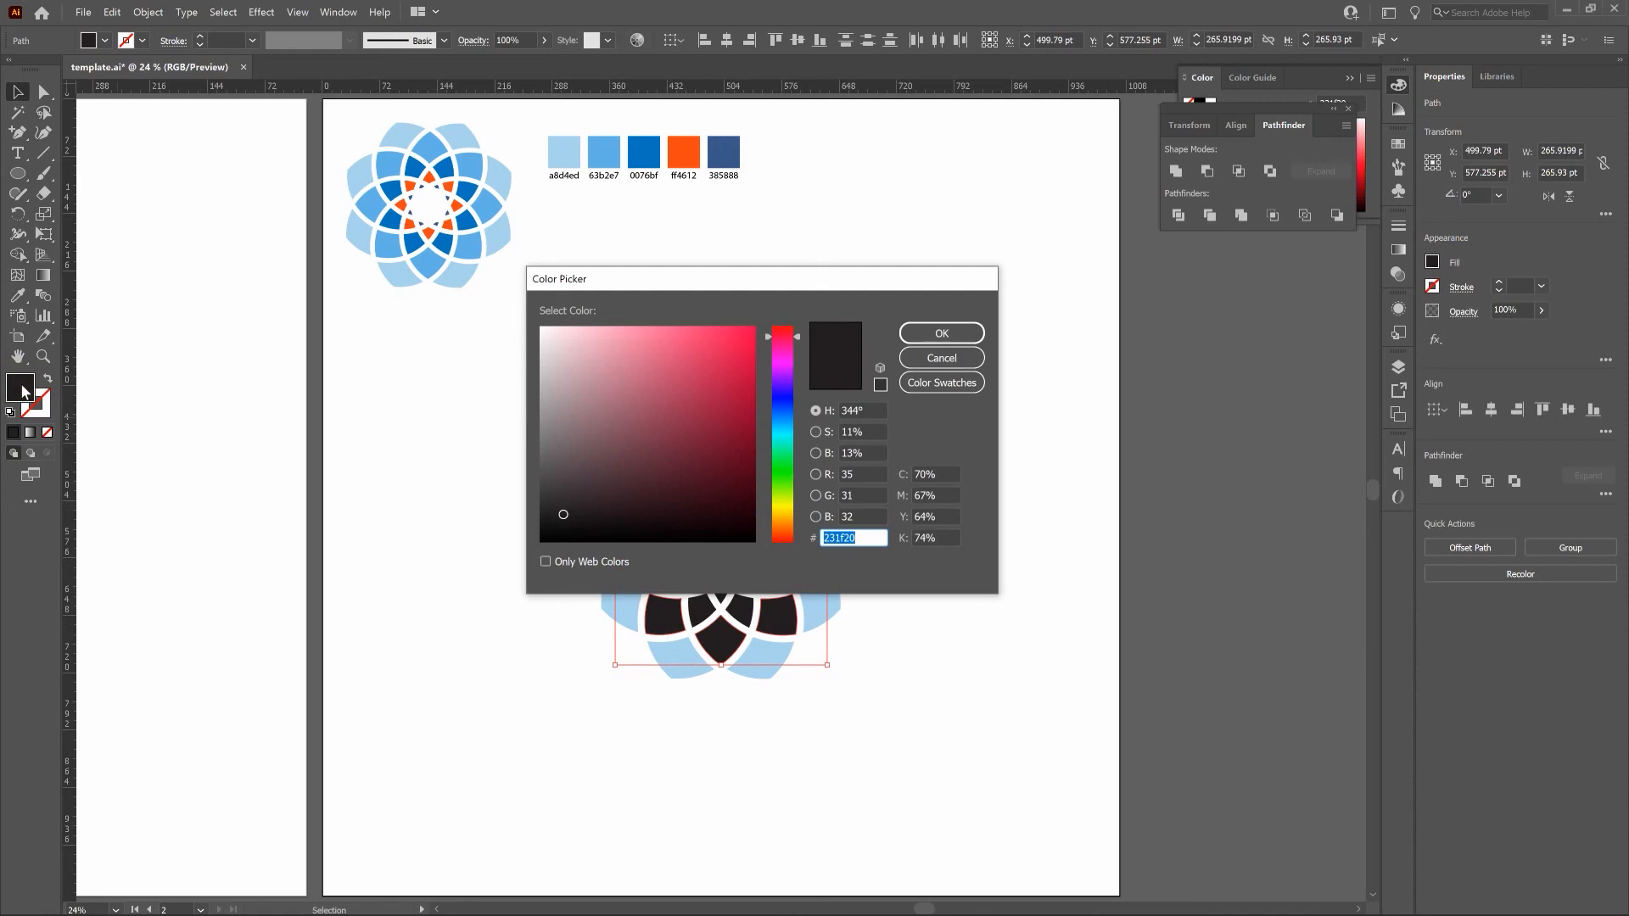
text(6)
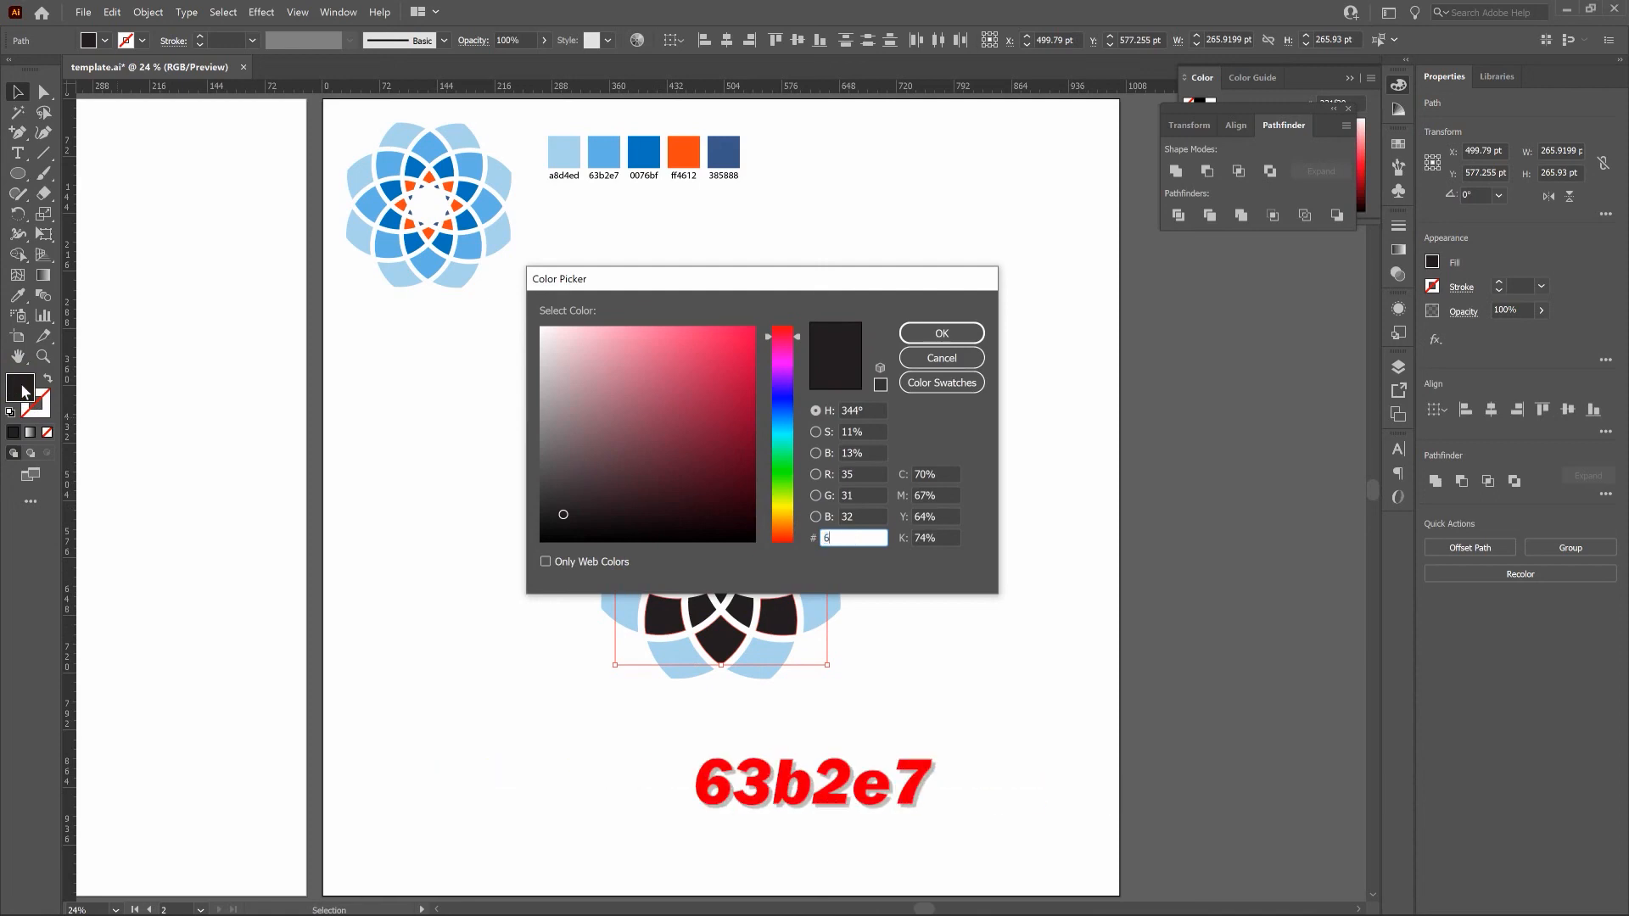
text(3b2e7)
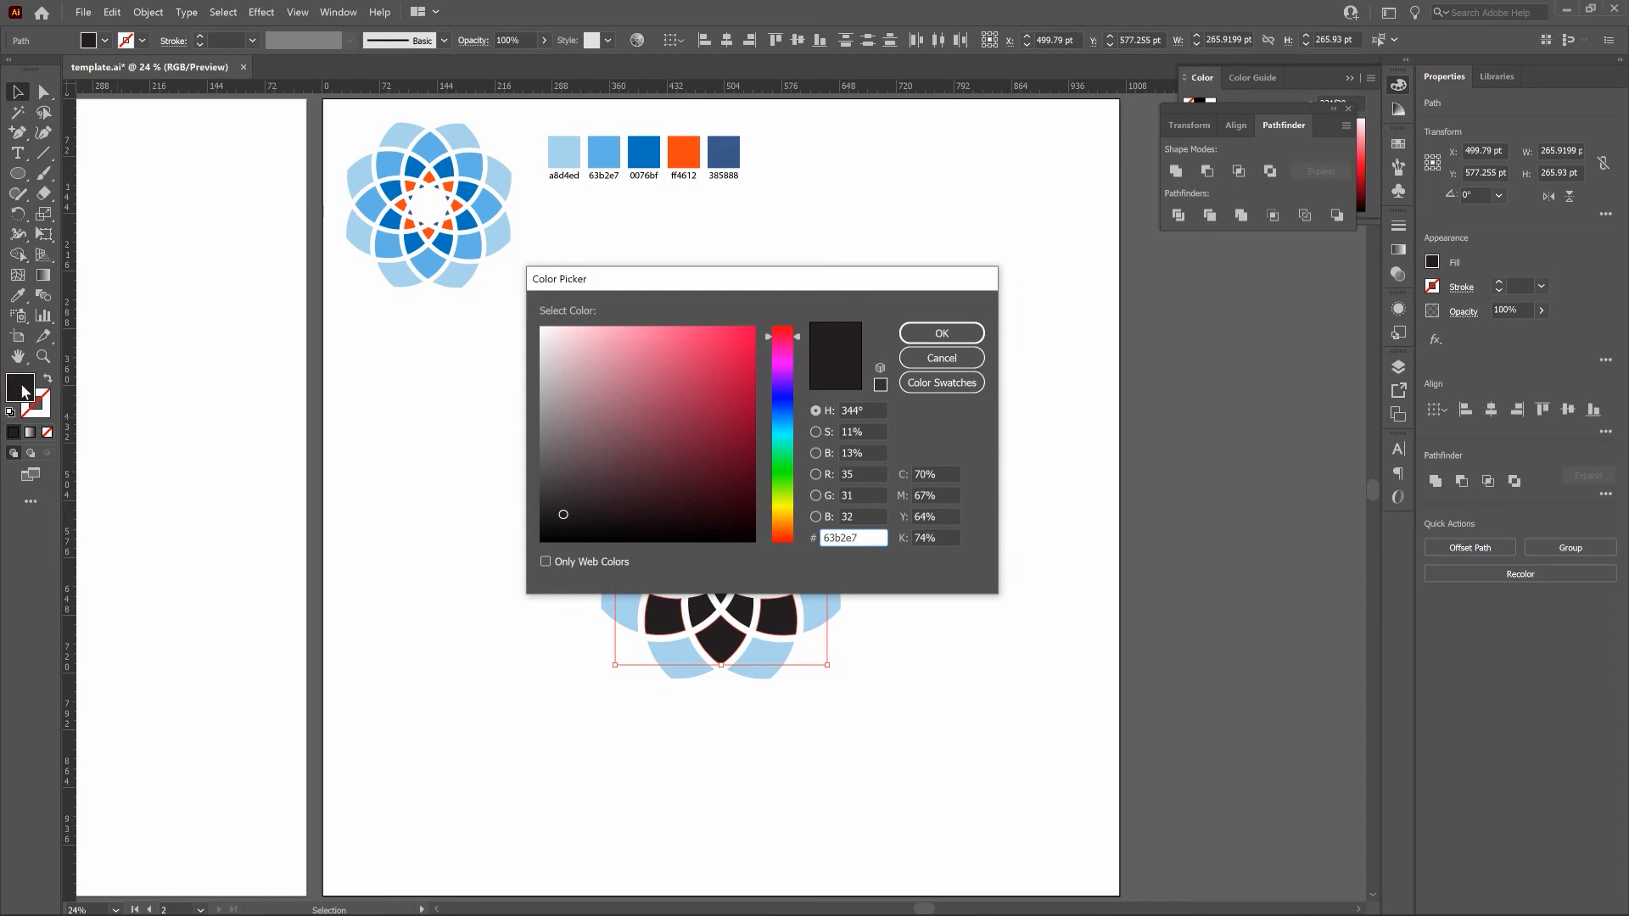
click(955, 332)
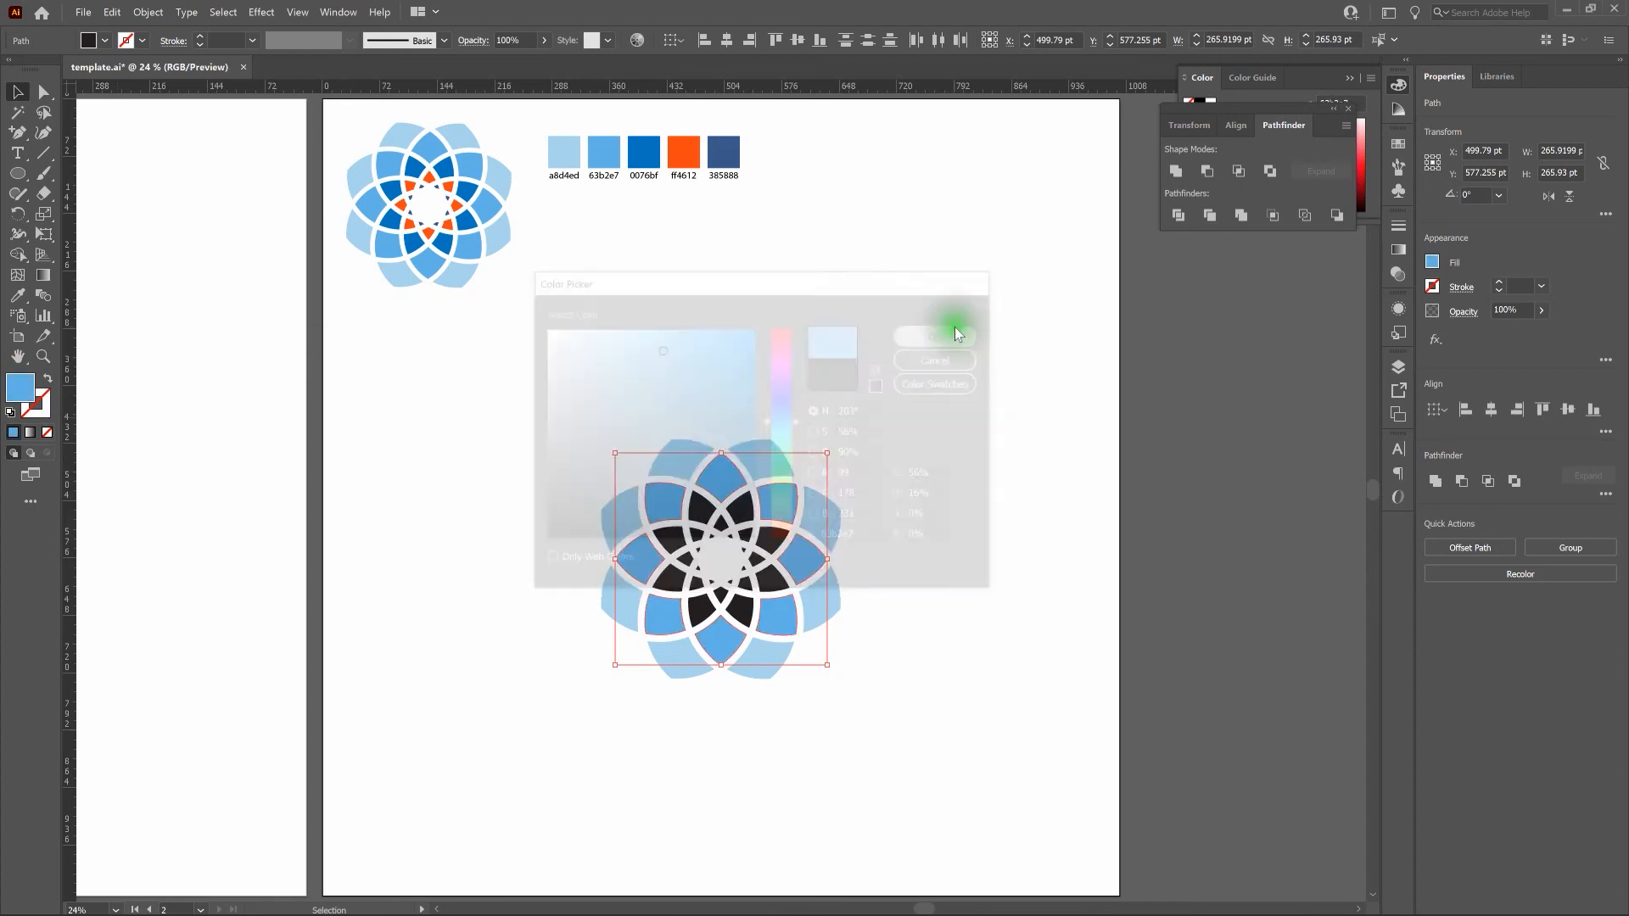
Select the eight black petals of the third ring, fill them with the blue 0076bf sampled from the palette, and deselect.
click(933, 321)
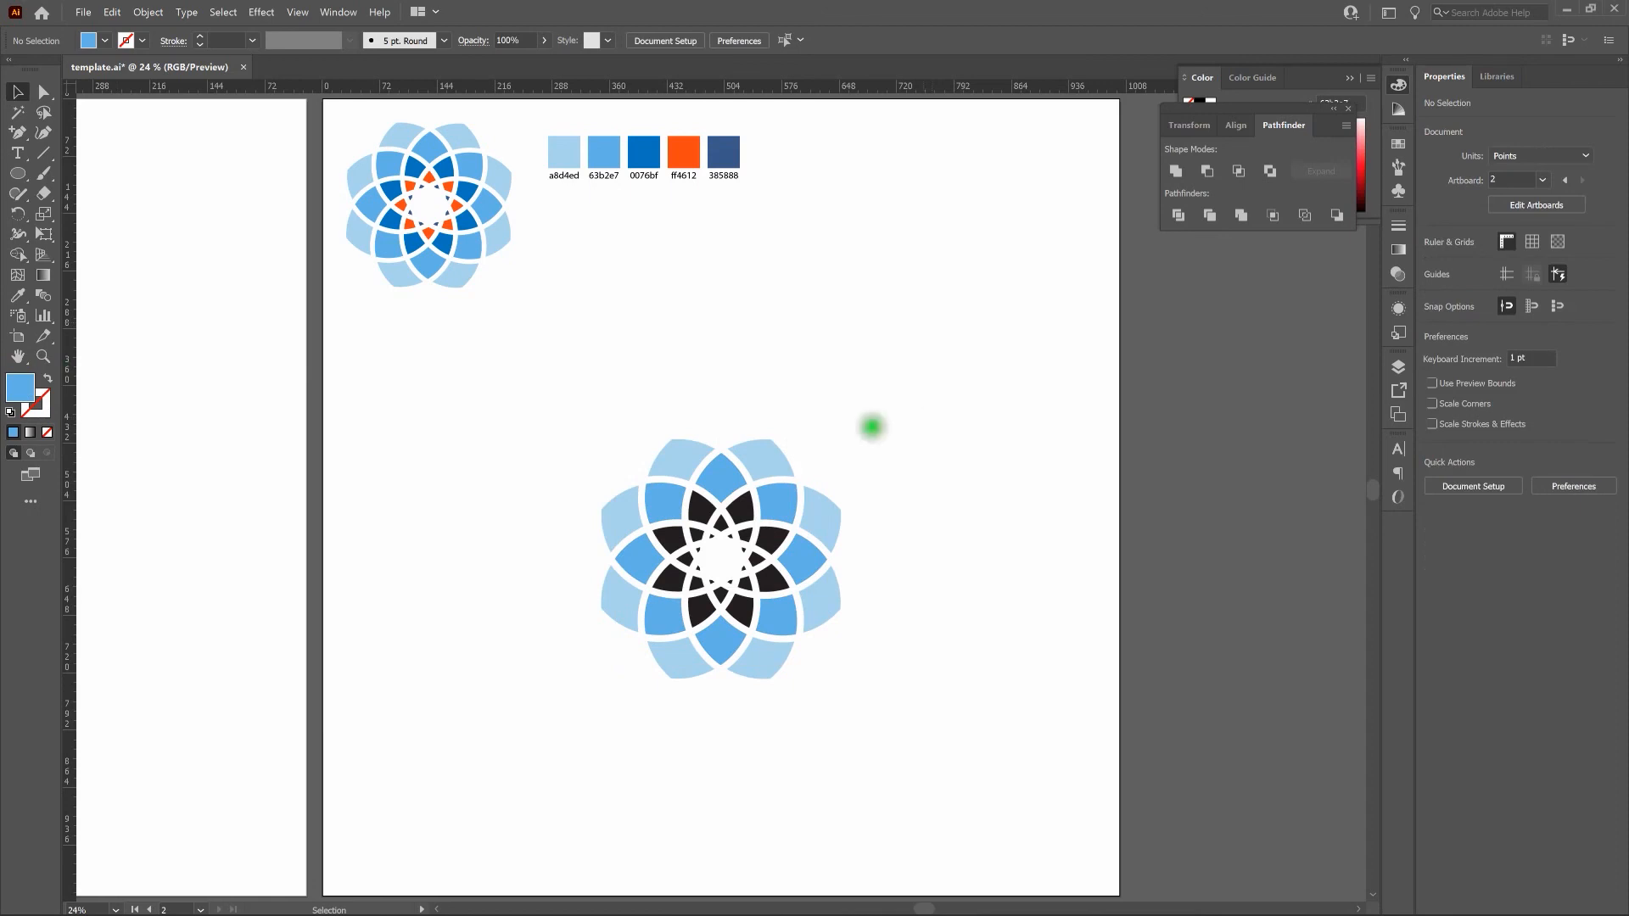
click(740, 507)
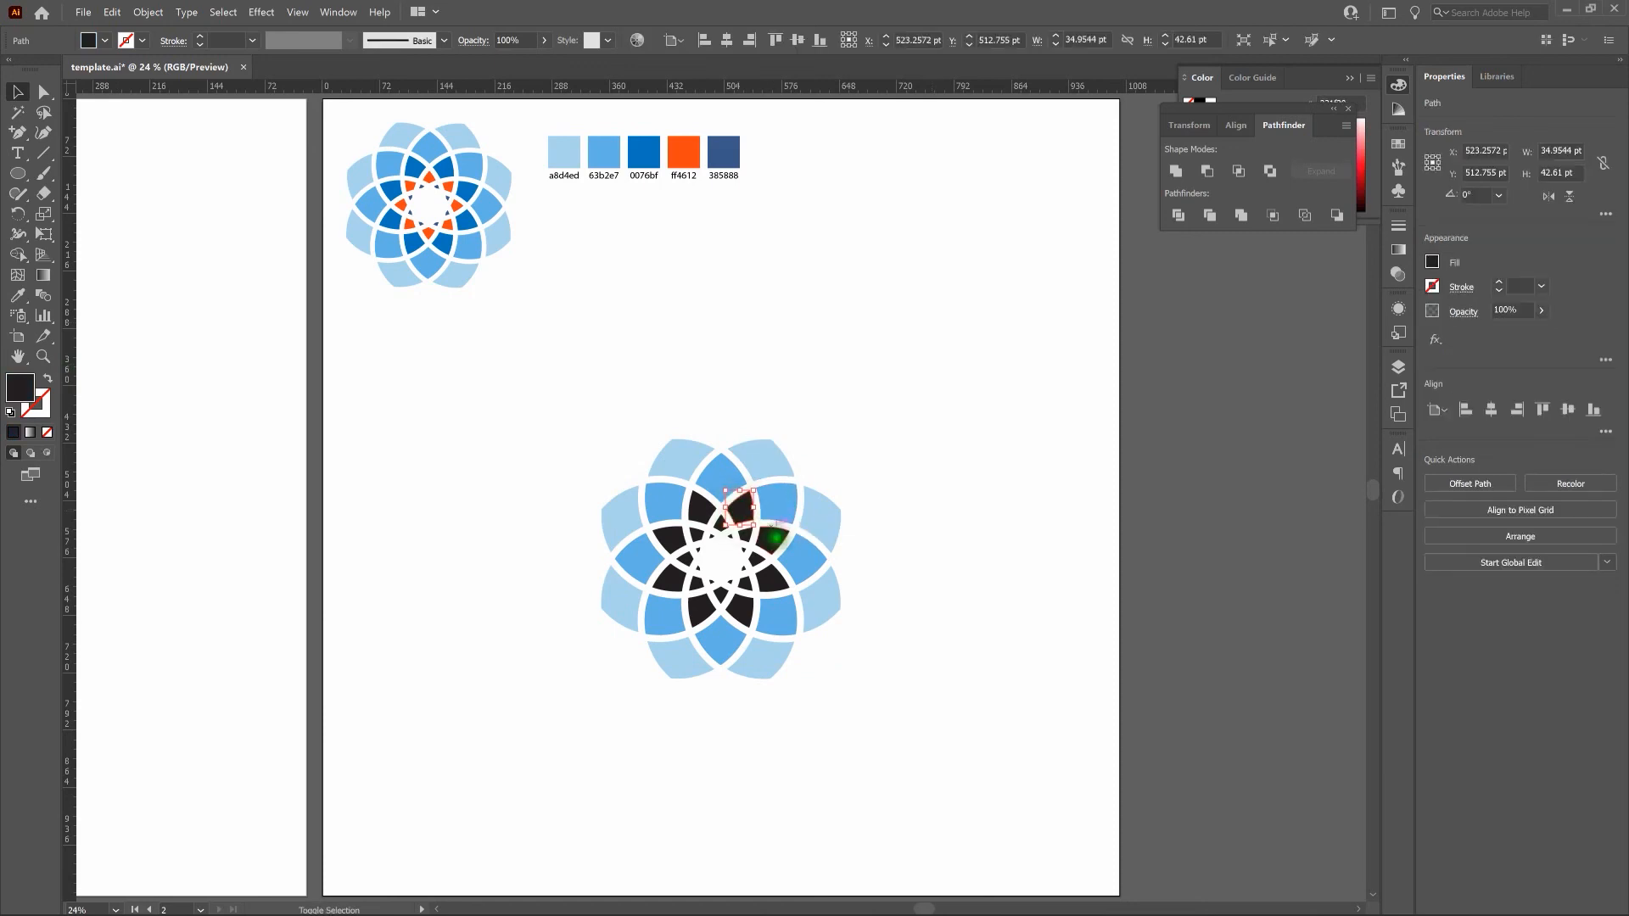
shift+click(772, 547)
shift+click(746, 611)
shift+click(700, 600)
shift+click(666, 571)
shift+click(670, 539)
shift+click(694, 496)
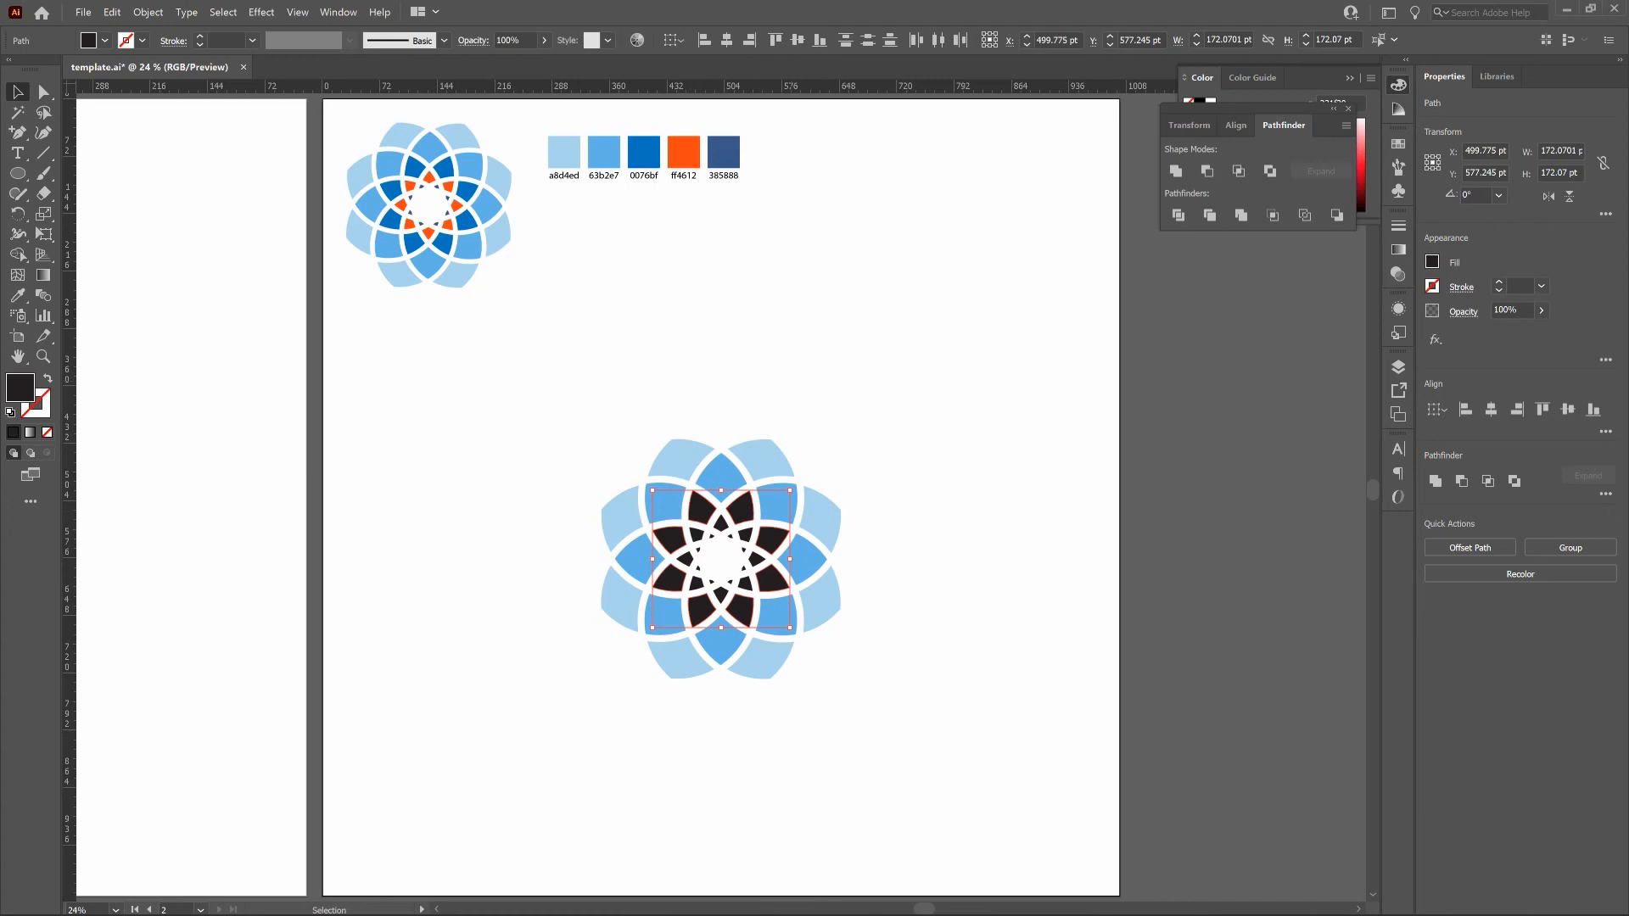
click(17, 295)
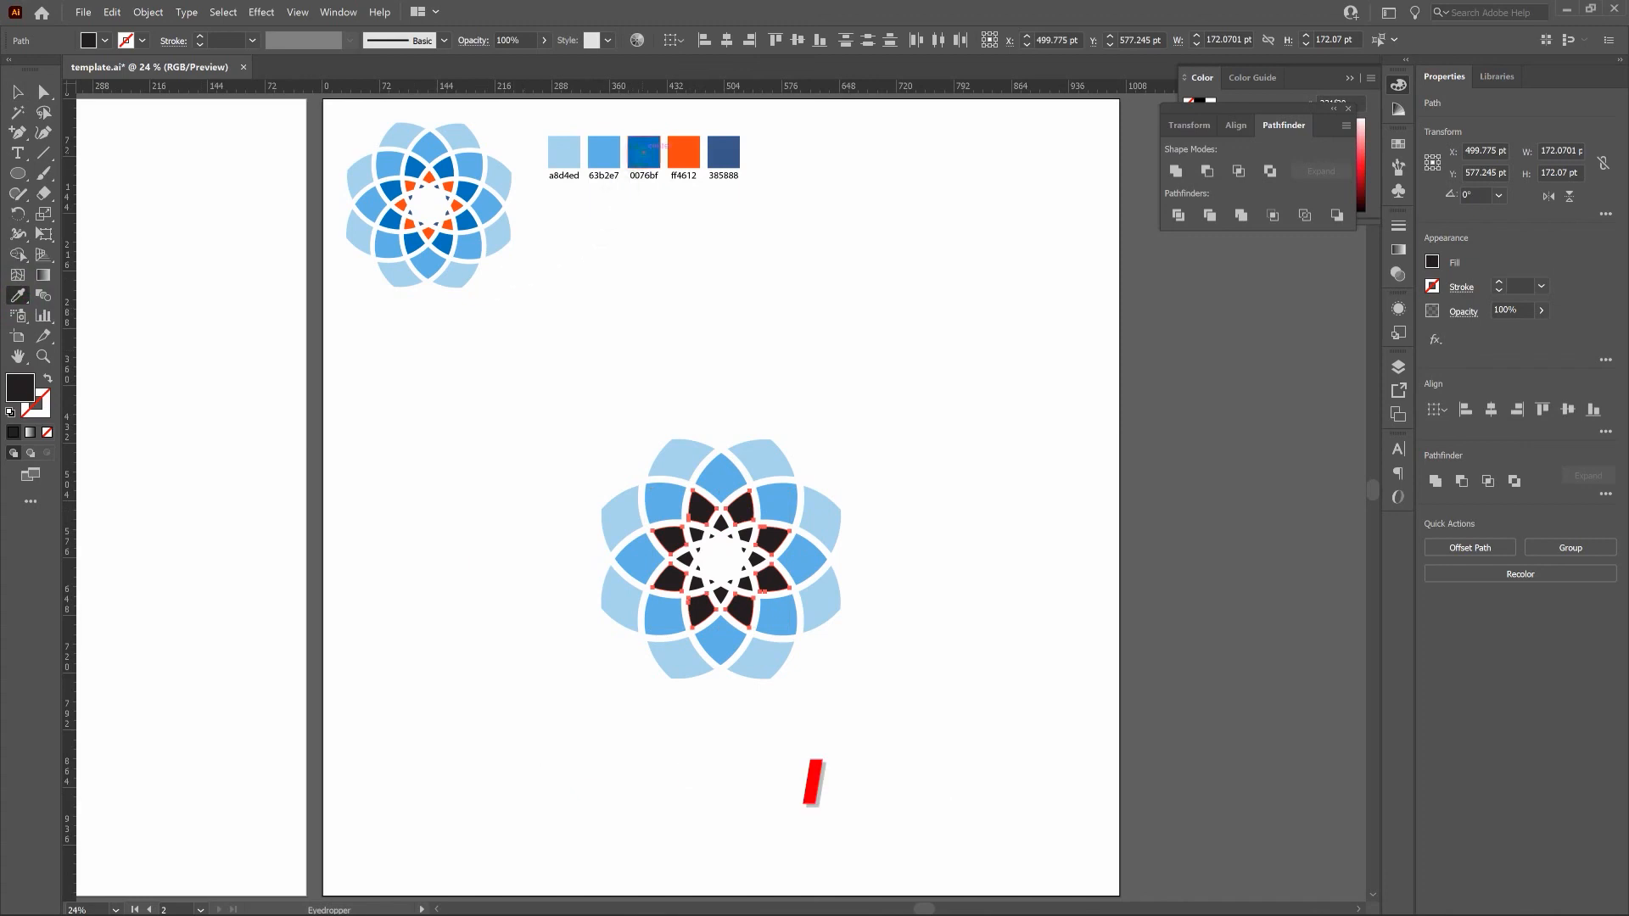
click(643, 151)
click(17, 93)
click(751, 373)
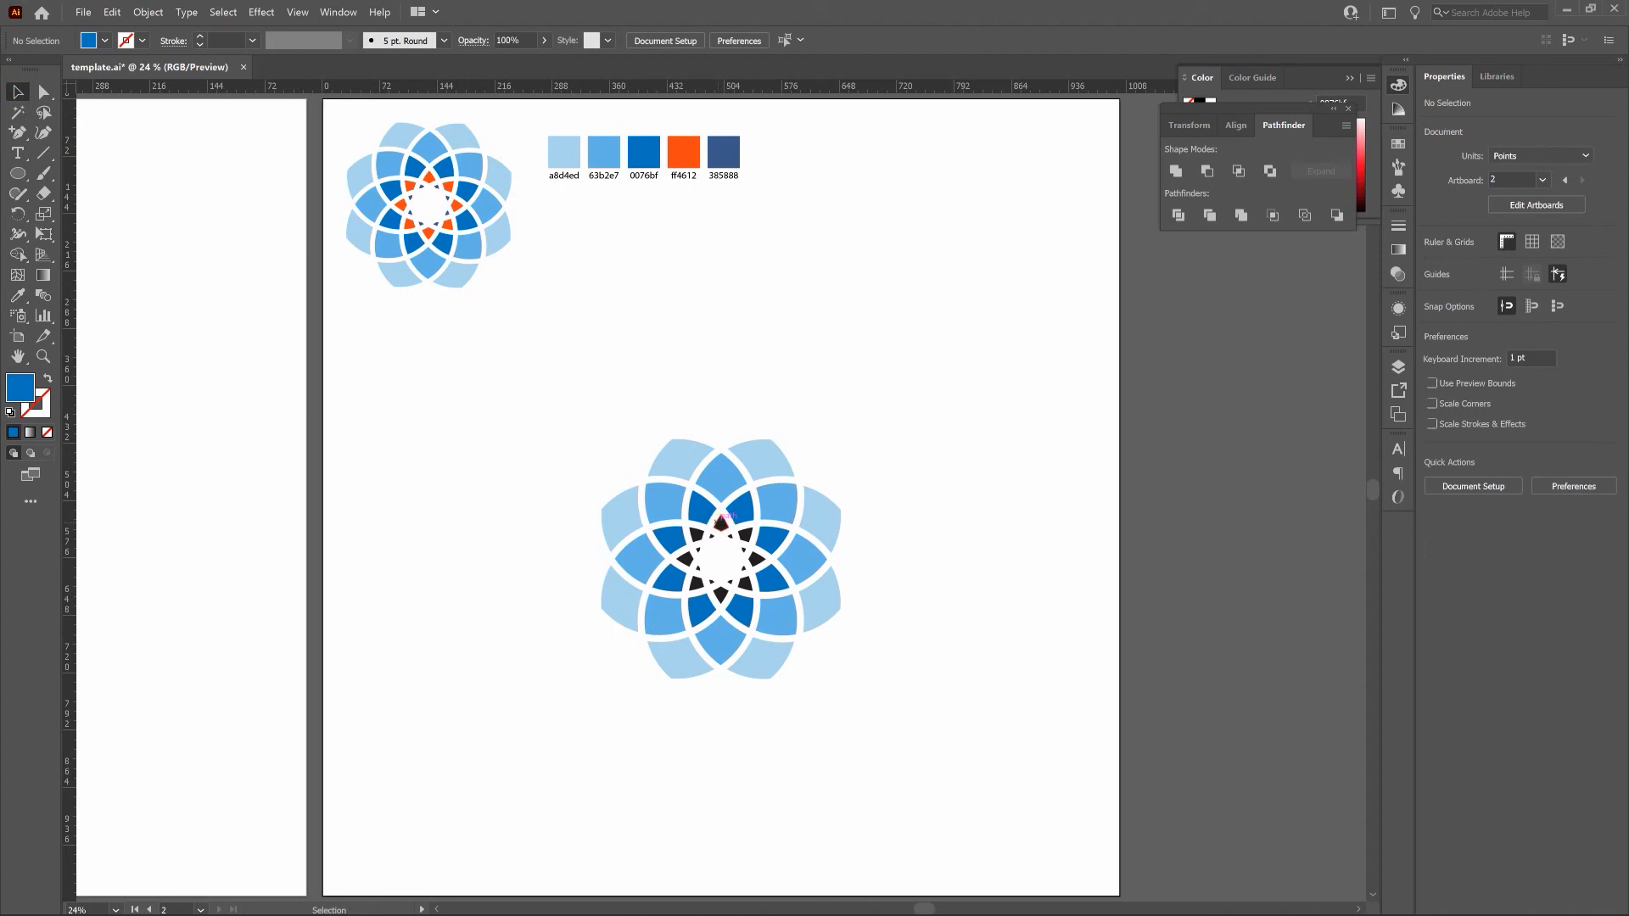
Select the eight black petals of the fourth ring, fill them with the orange ff4612 sampled from the palette, and deselect.
click(721, 521)
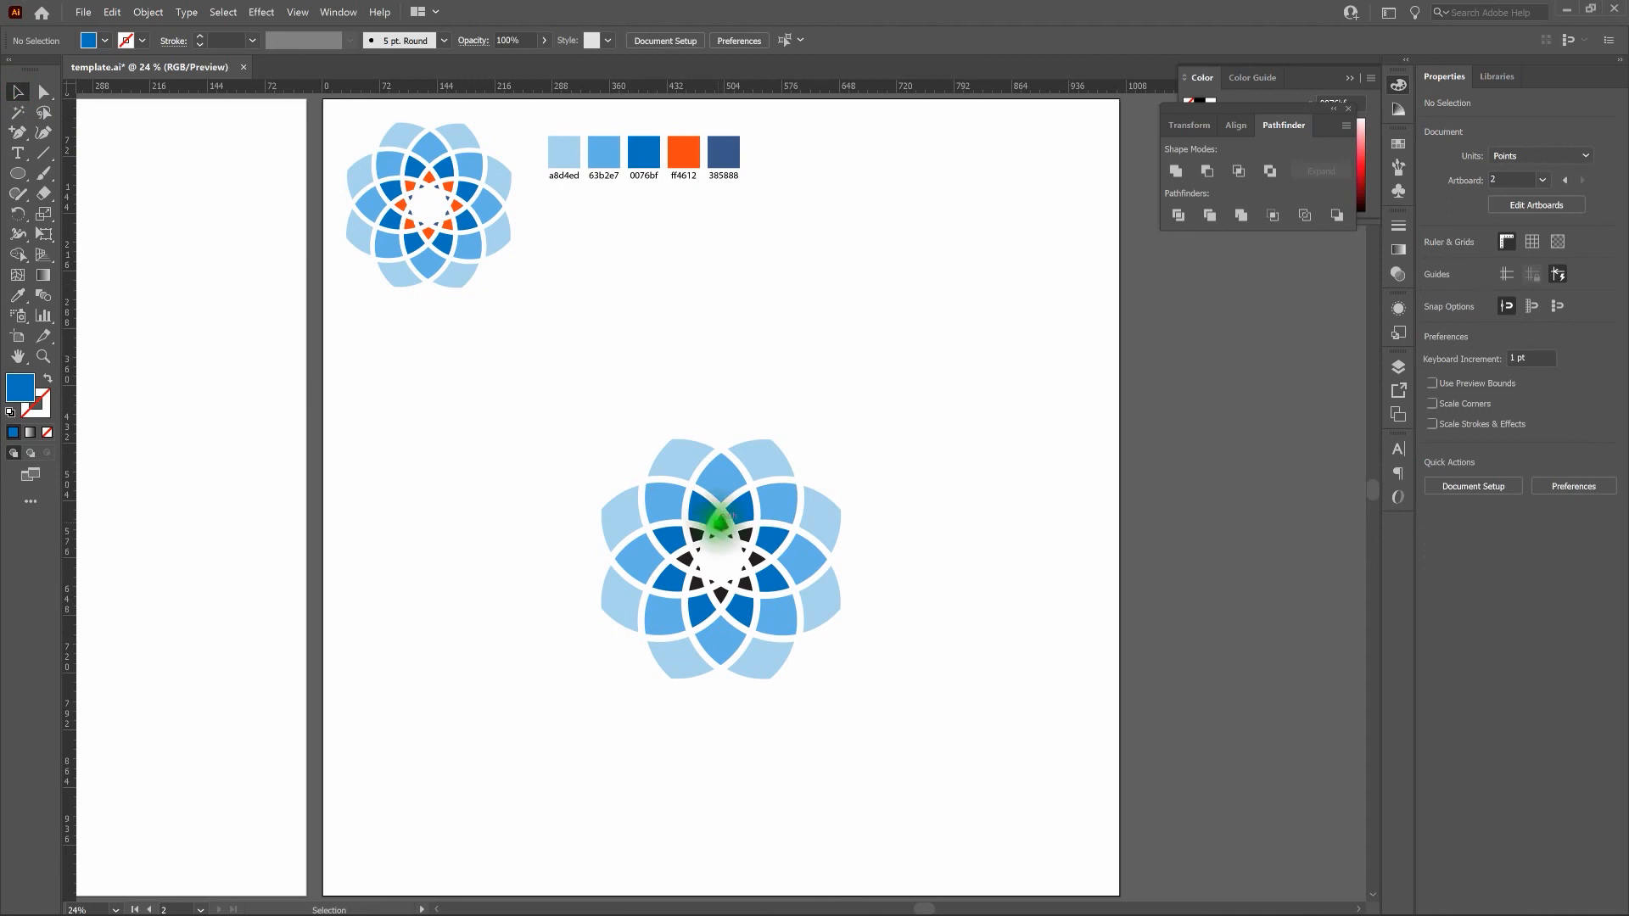
shift+click(748, 535)
shift+click(755, 559)
shift+click(744, 584)
shift+click(720, 596)
shift+click(695, 582)
shift+click(689, 558)
shift+click(689, 558)
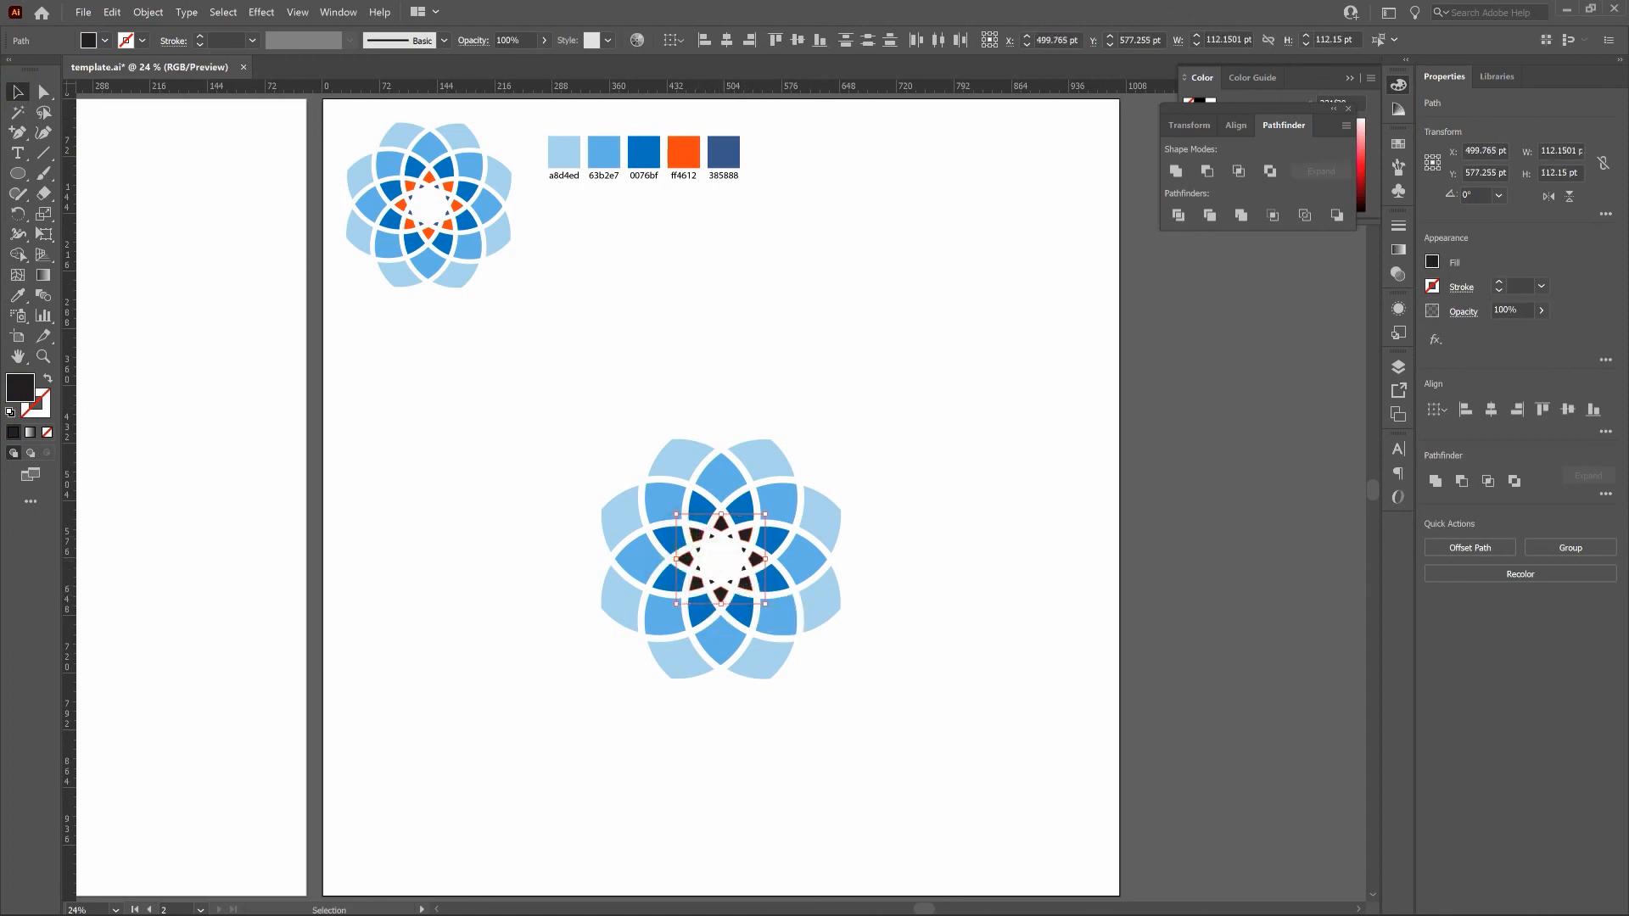
click(17, 296)
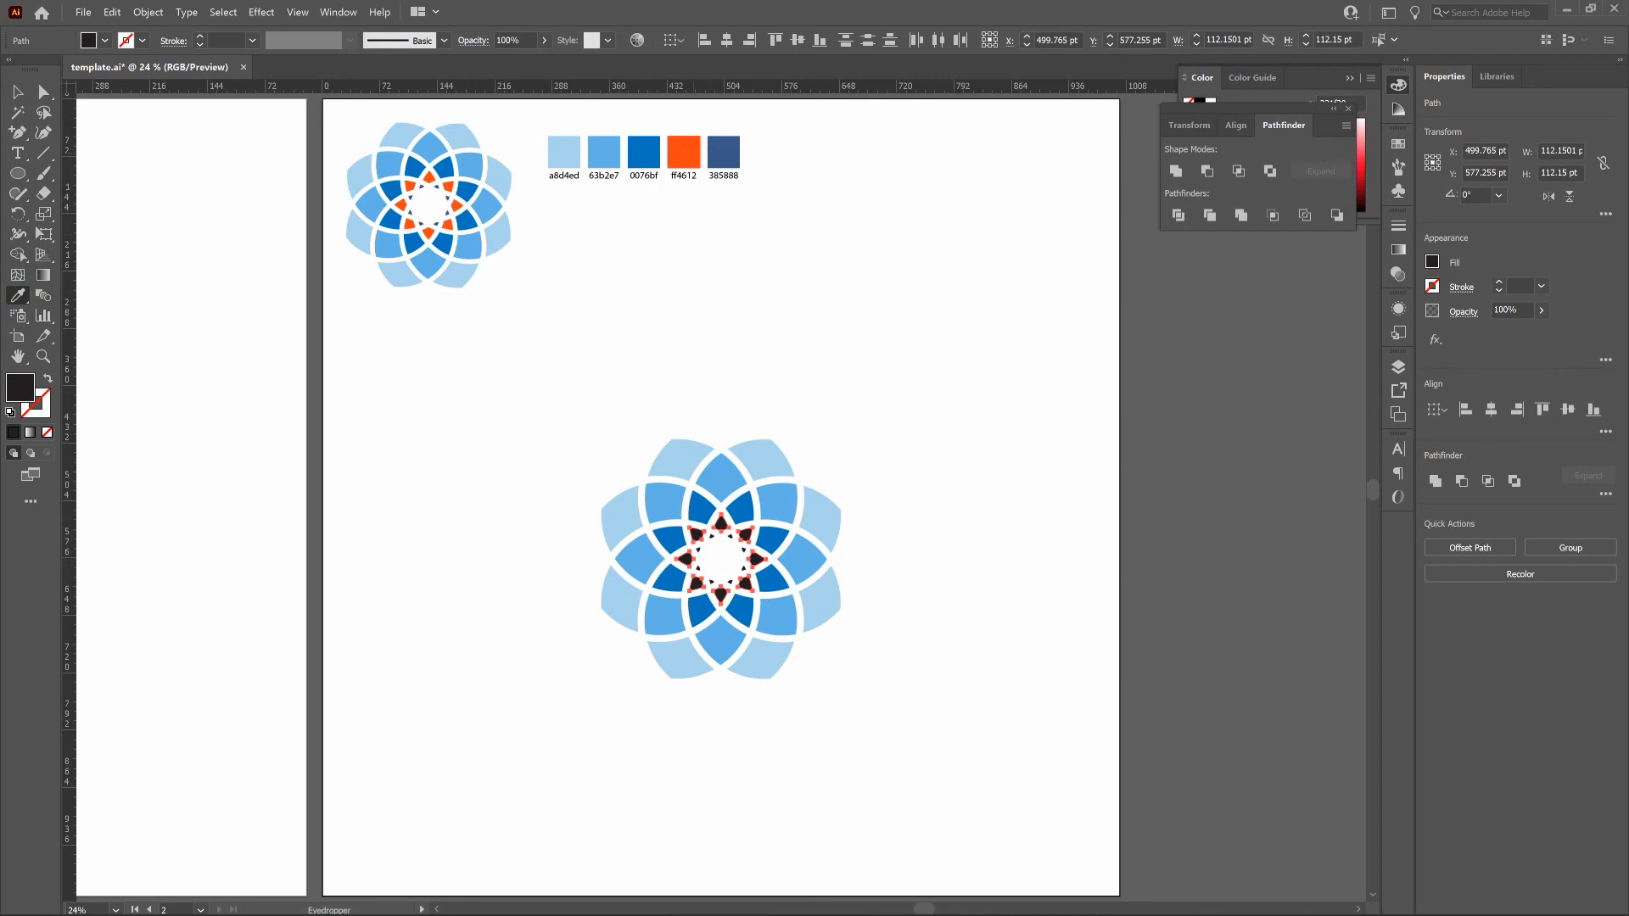
click(683, 153)
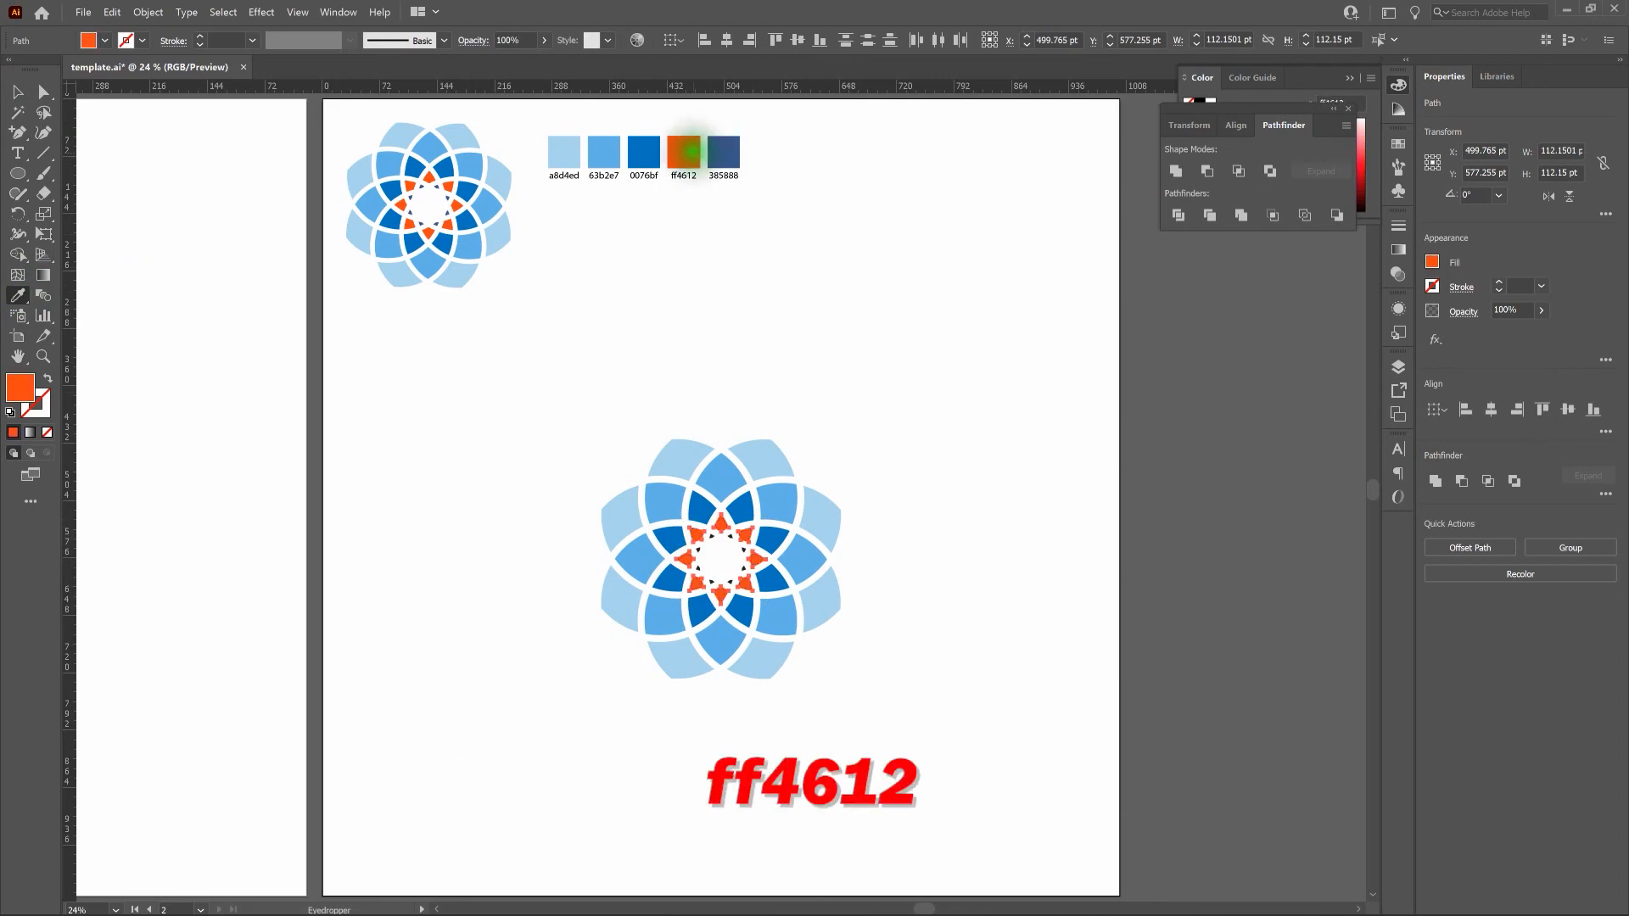
click(15, 92)
click(751, 400)
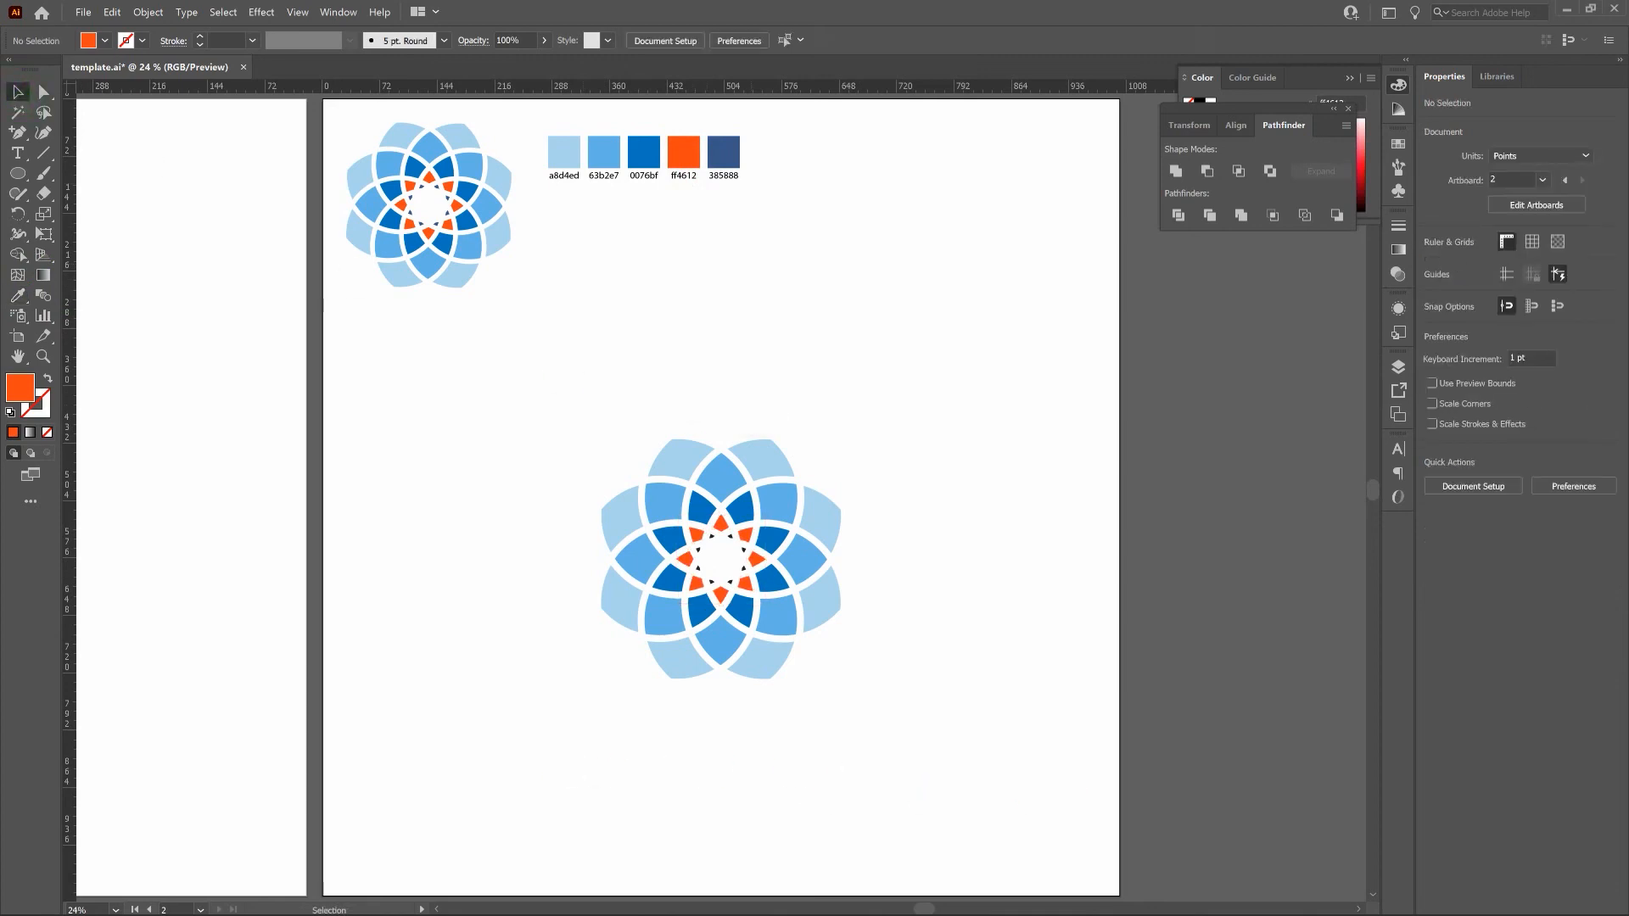
Select the eight tiny black pieces of the innermost ring, fill them with the dark blue 385888 sampled from the palette, and deselect.
key(ctrl+plus)
key(ctrl+plus)
key(ctrl+plus)
key(ctrl+plus)
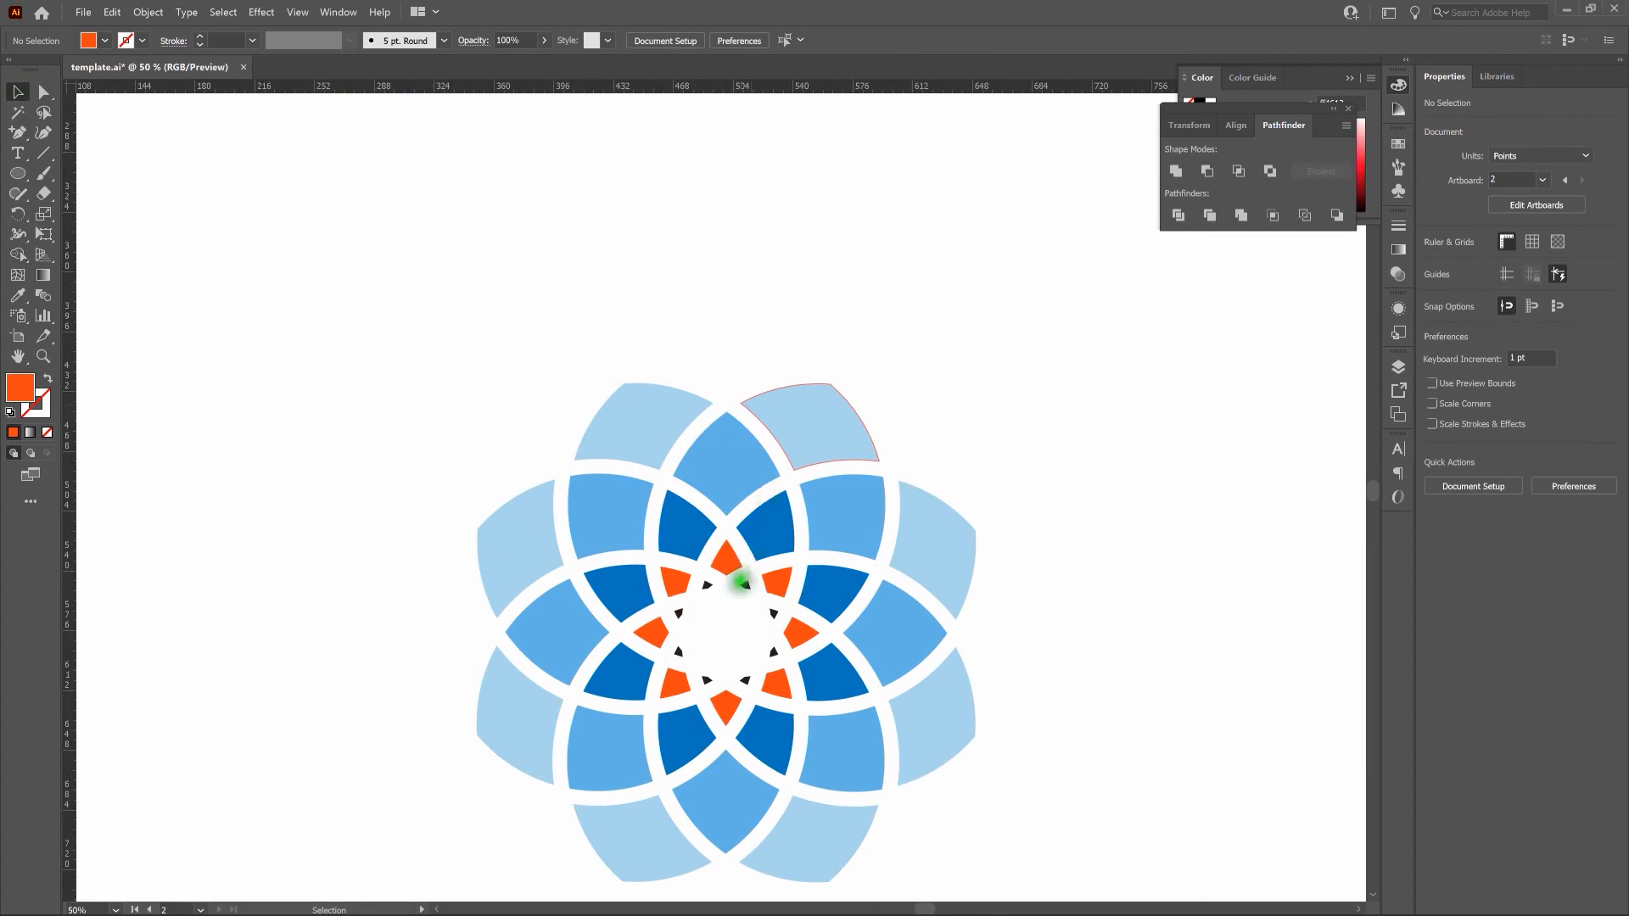
shift+click(745, 584)
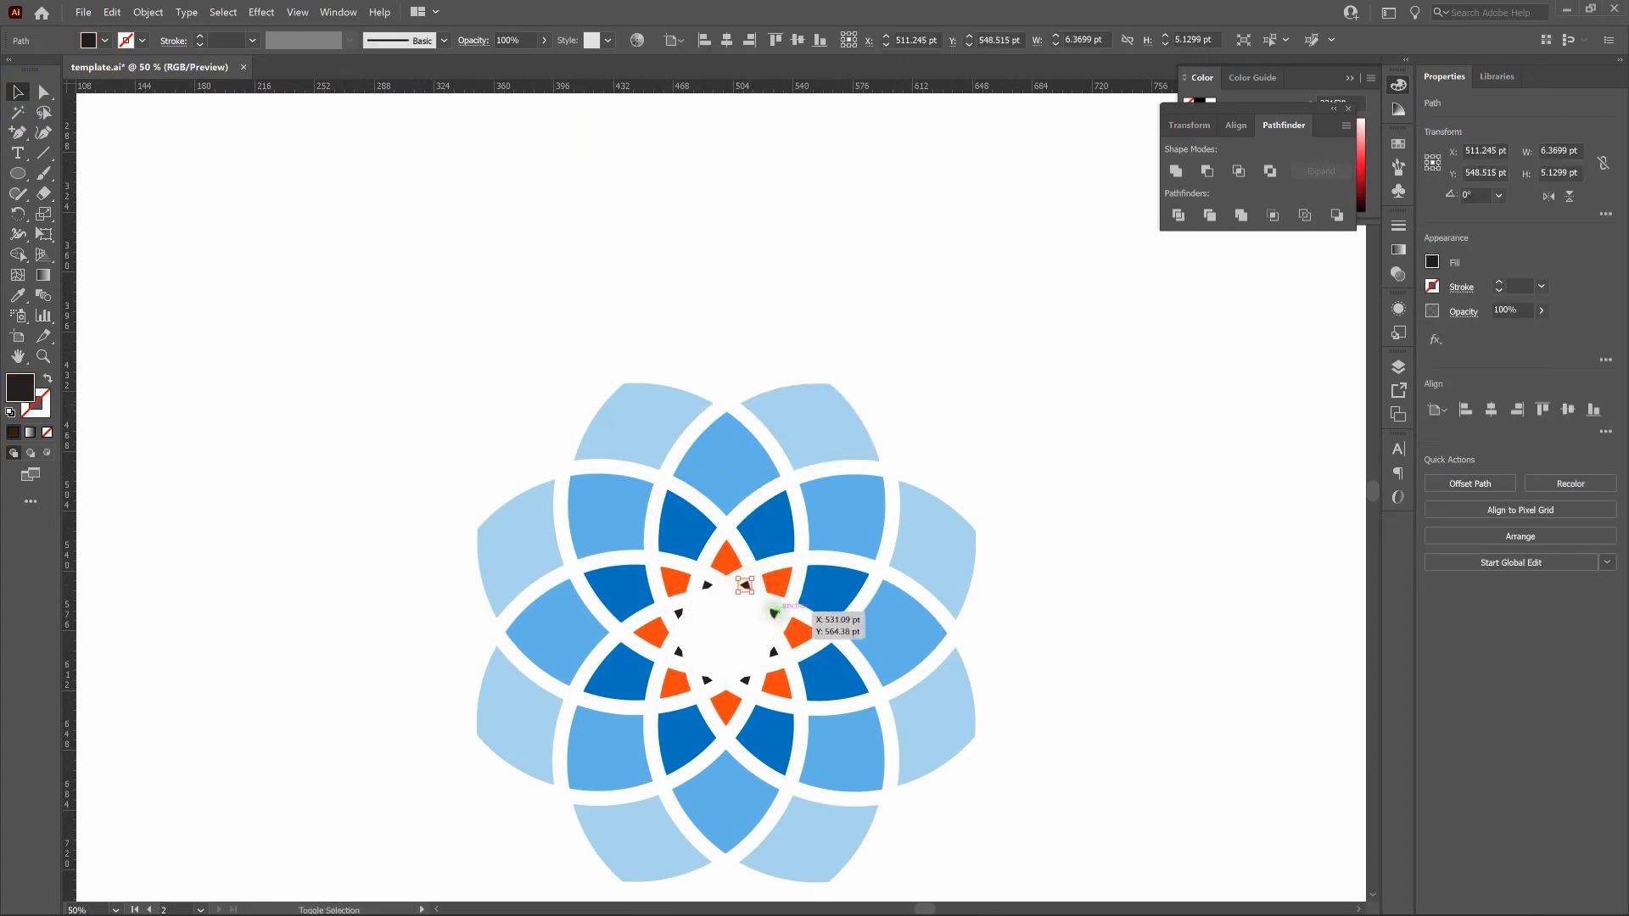
shift+click(772, 613)
shift+click(771, 649)
shift+click(745, 678)
shift+click(706, 679)
shift+click(679, 652)
shift+click(678, 612)
shift+click(706, 585)
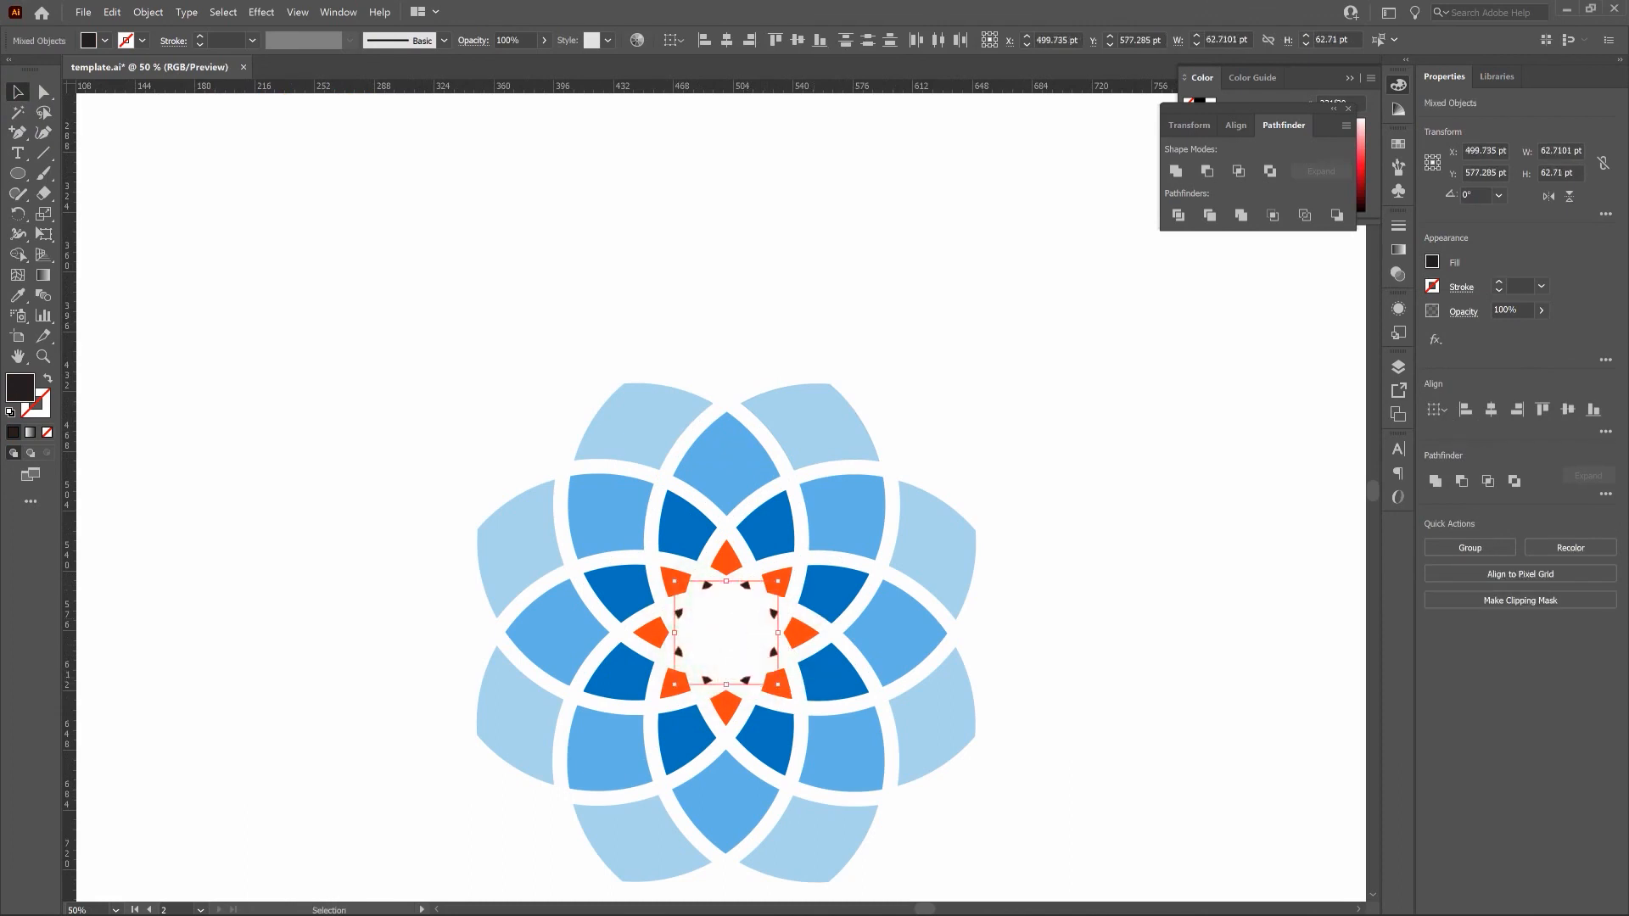
key(ctrl+0)
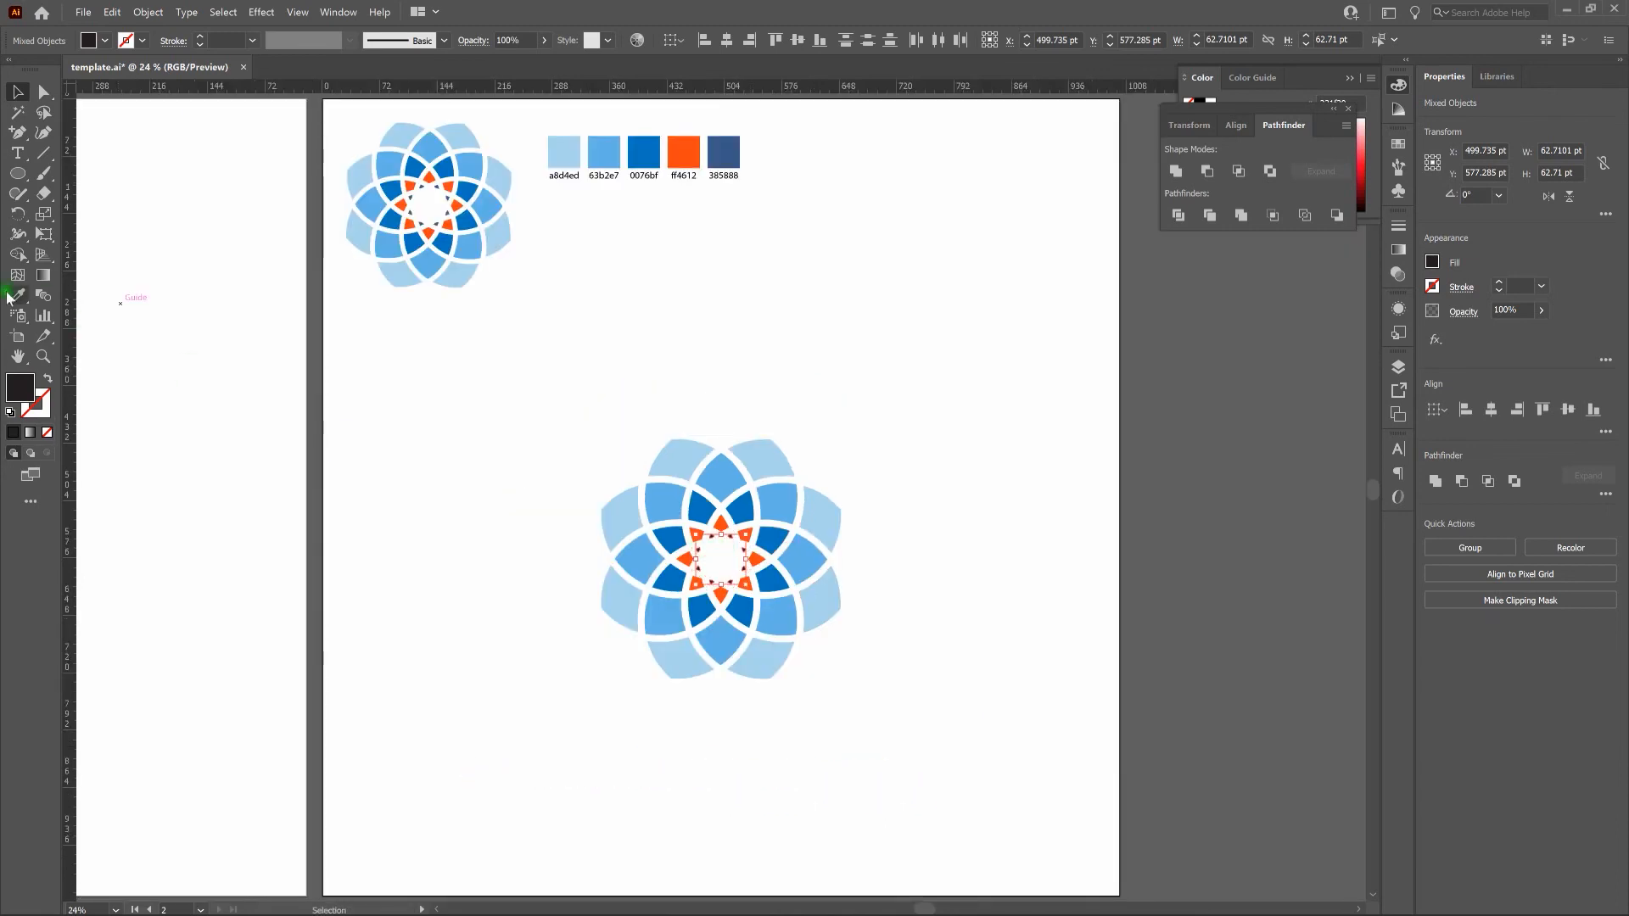
key(i)
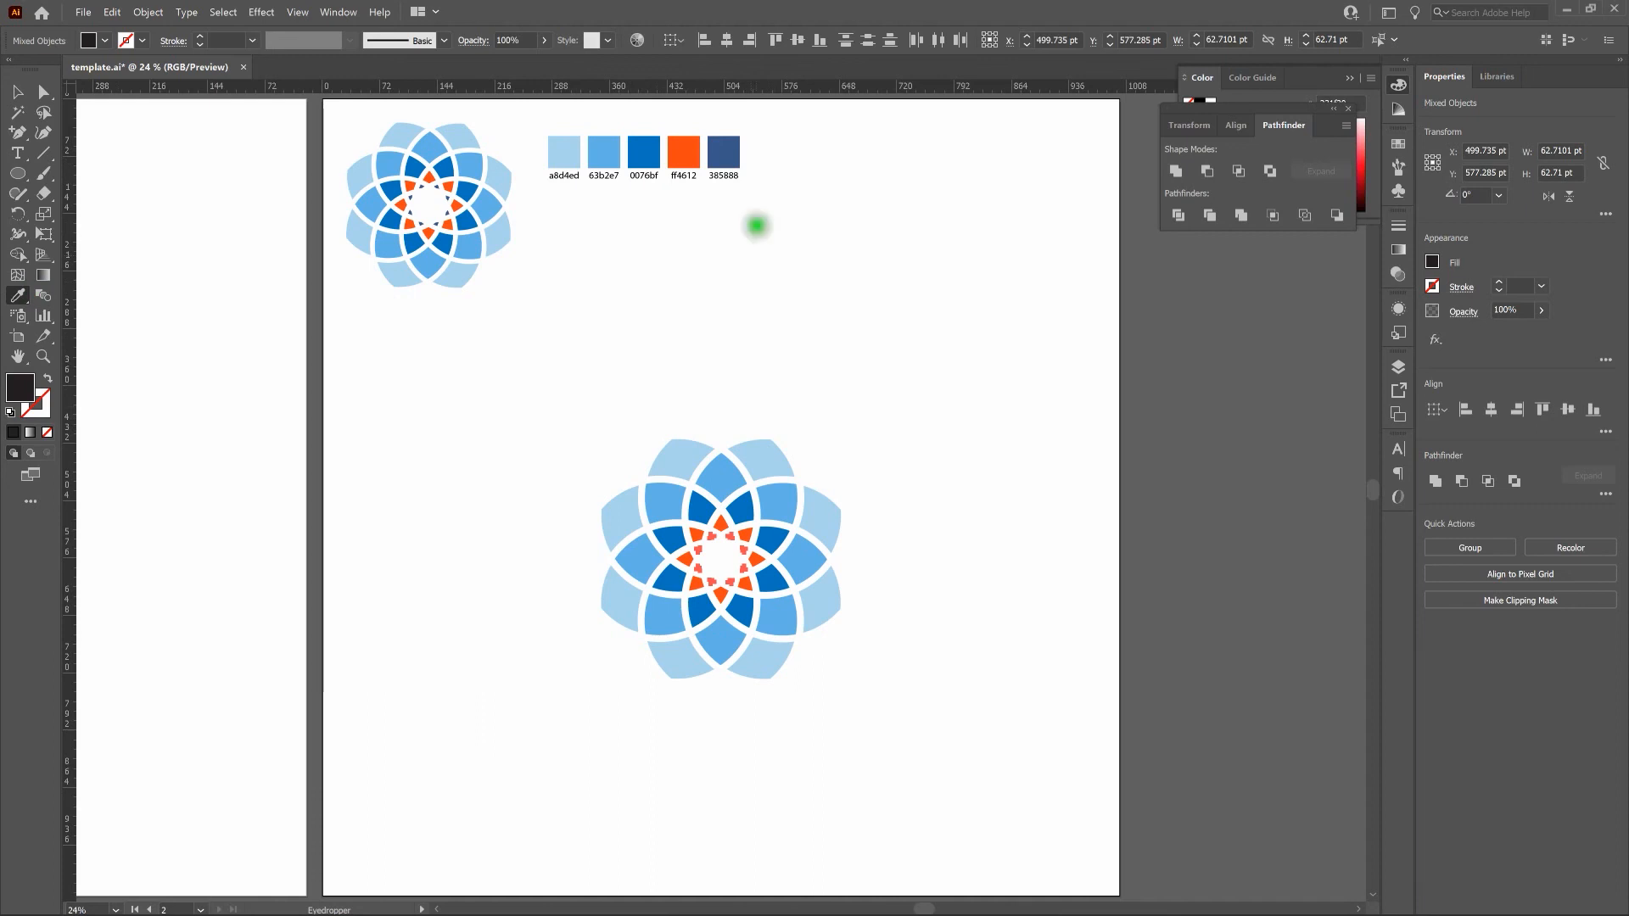
click(724, 151)
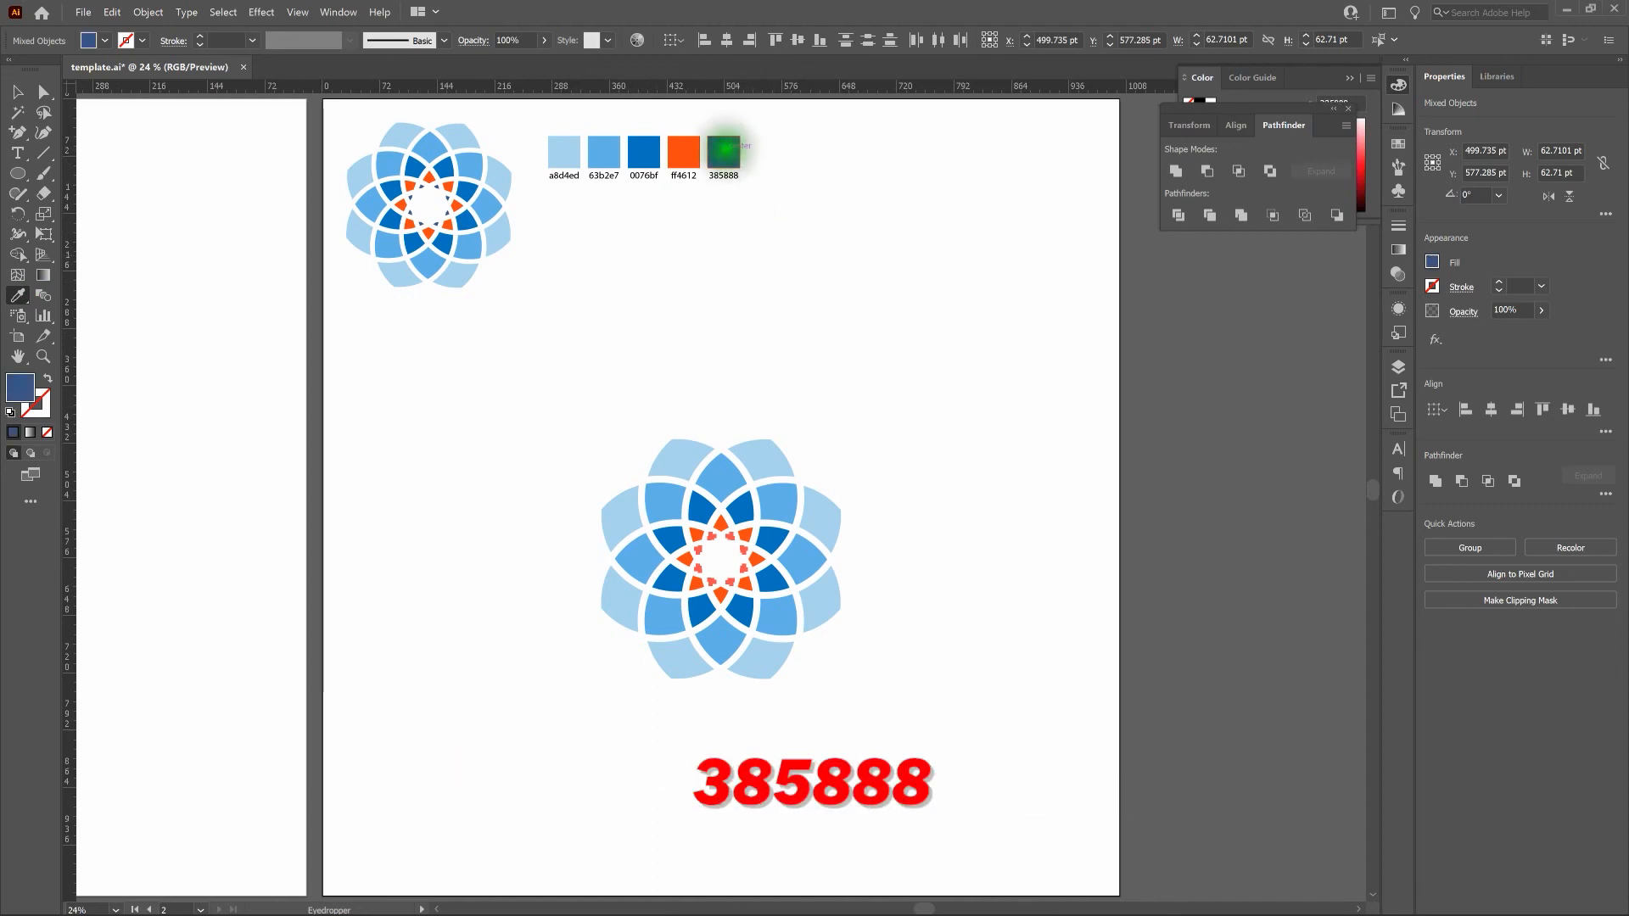
key(v)
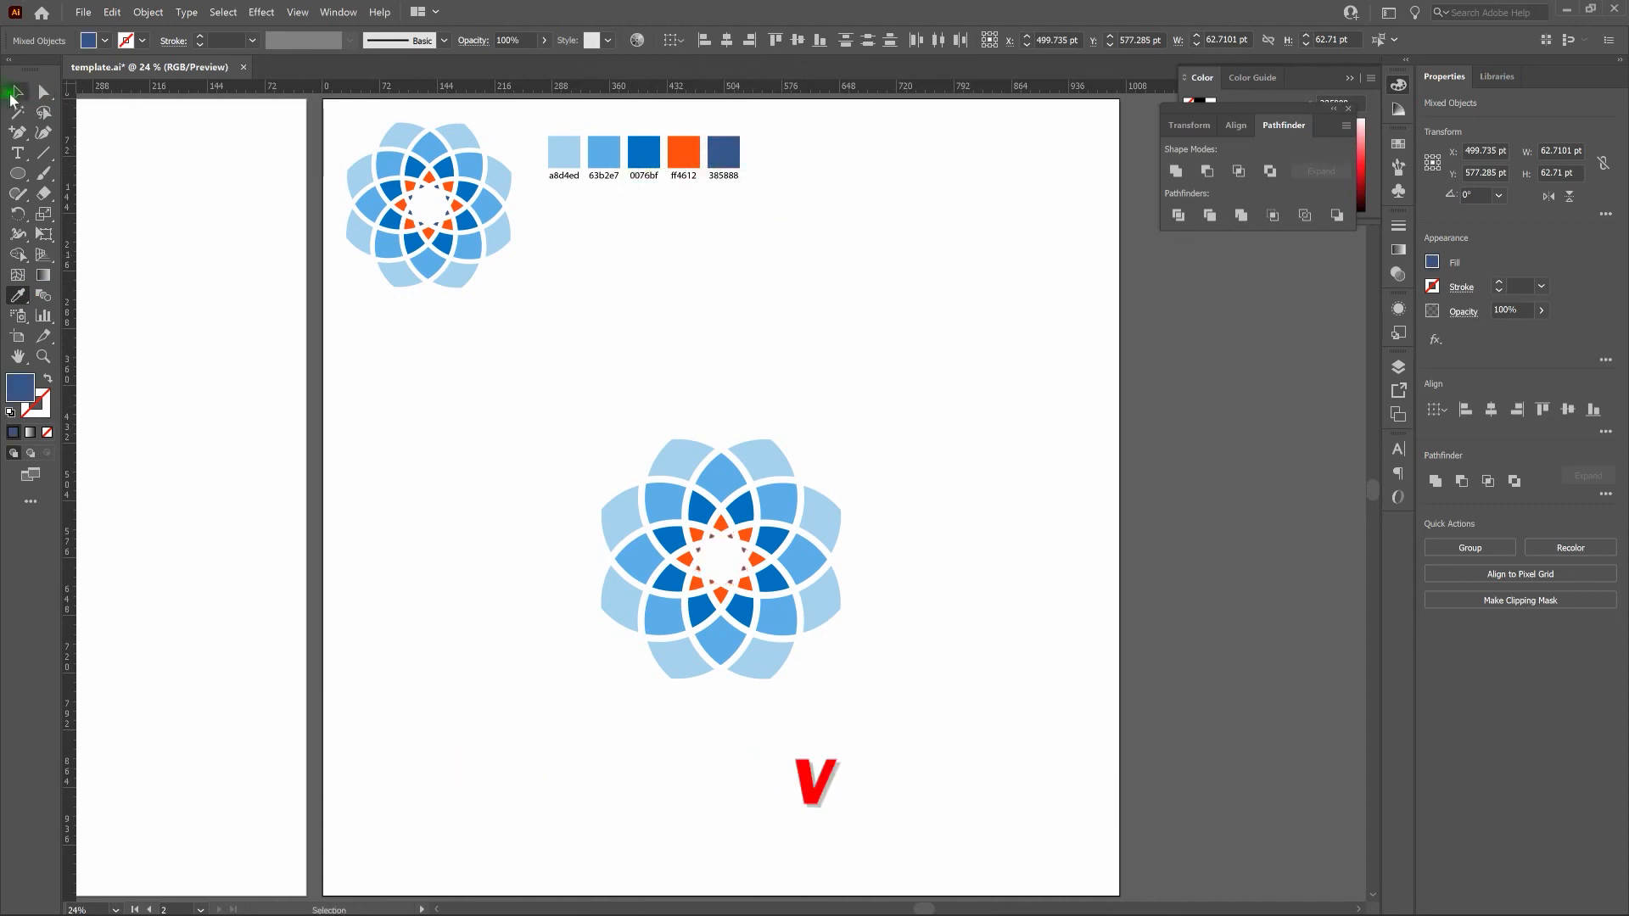
click(728, 323)
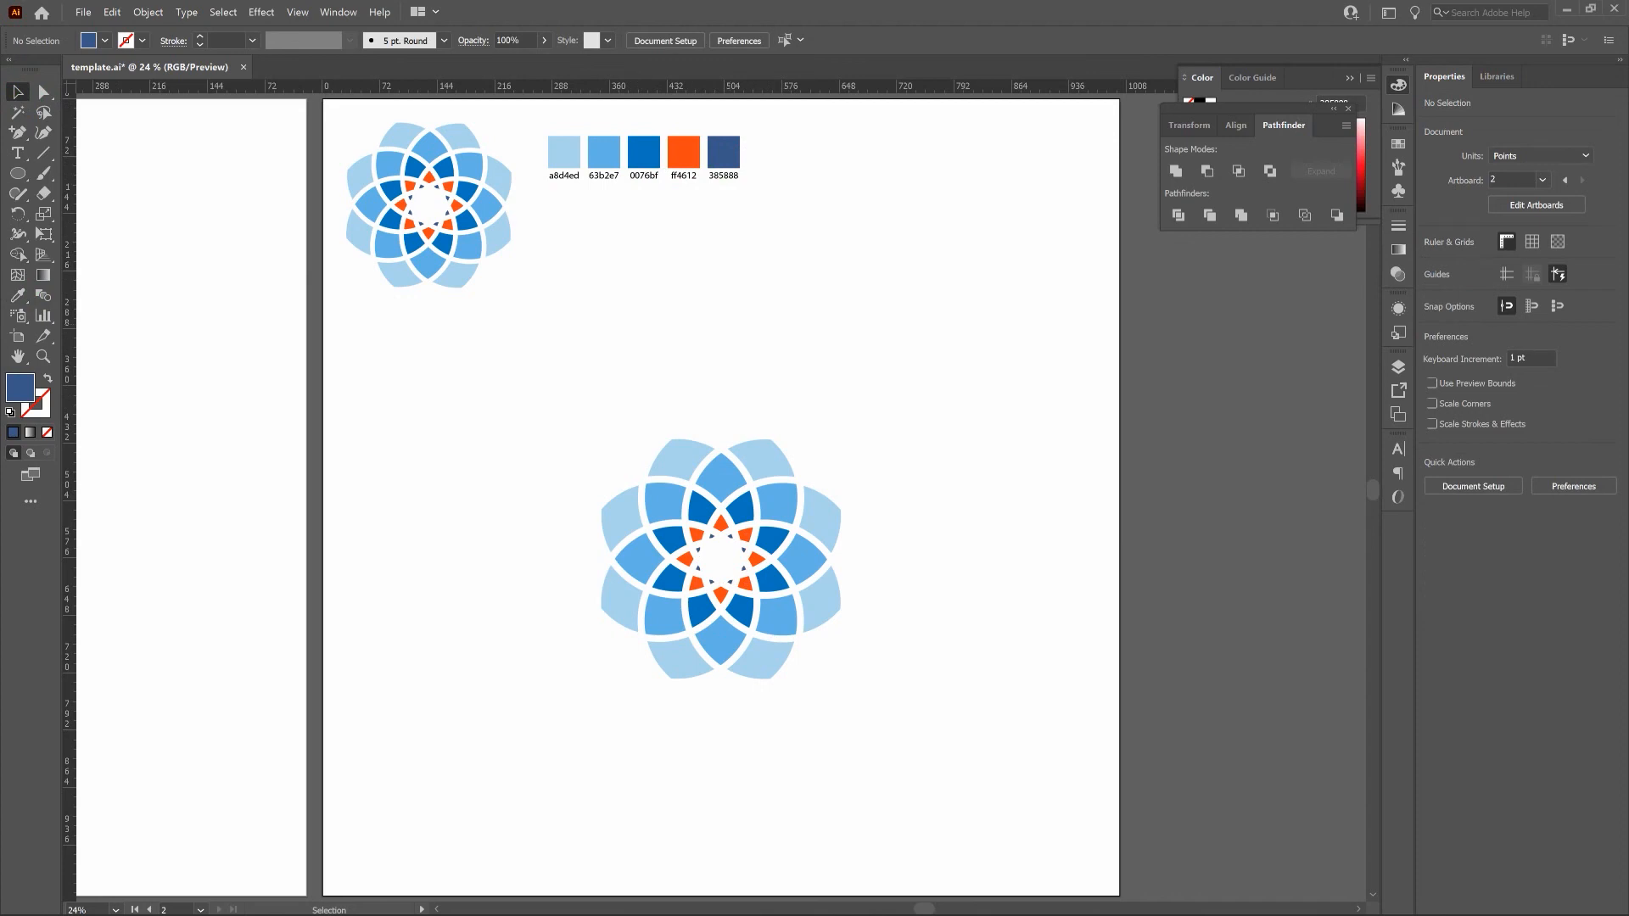
Group all pieces of the large flower and center the group horizontally and vertically on the artboard.
drag(511, 395, 1000, 729)
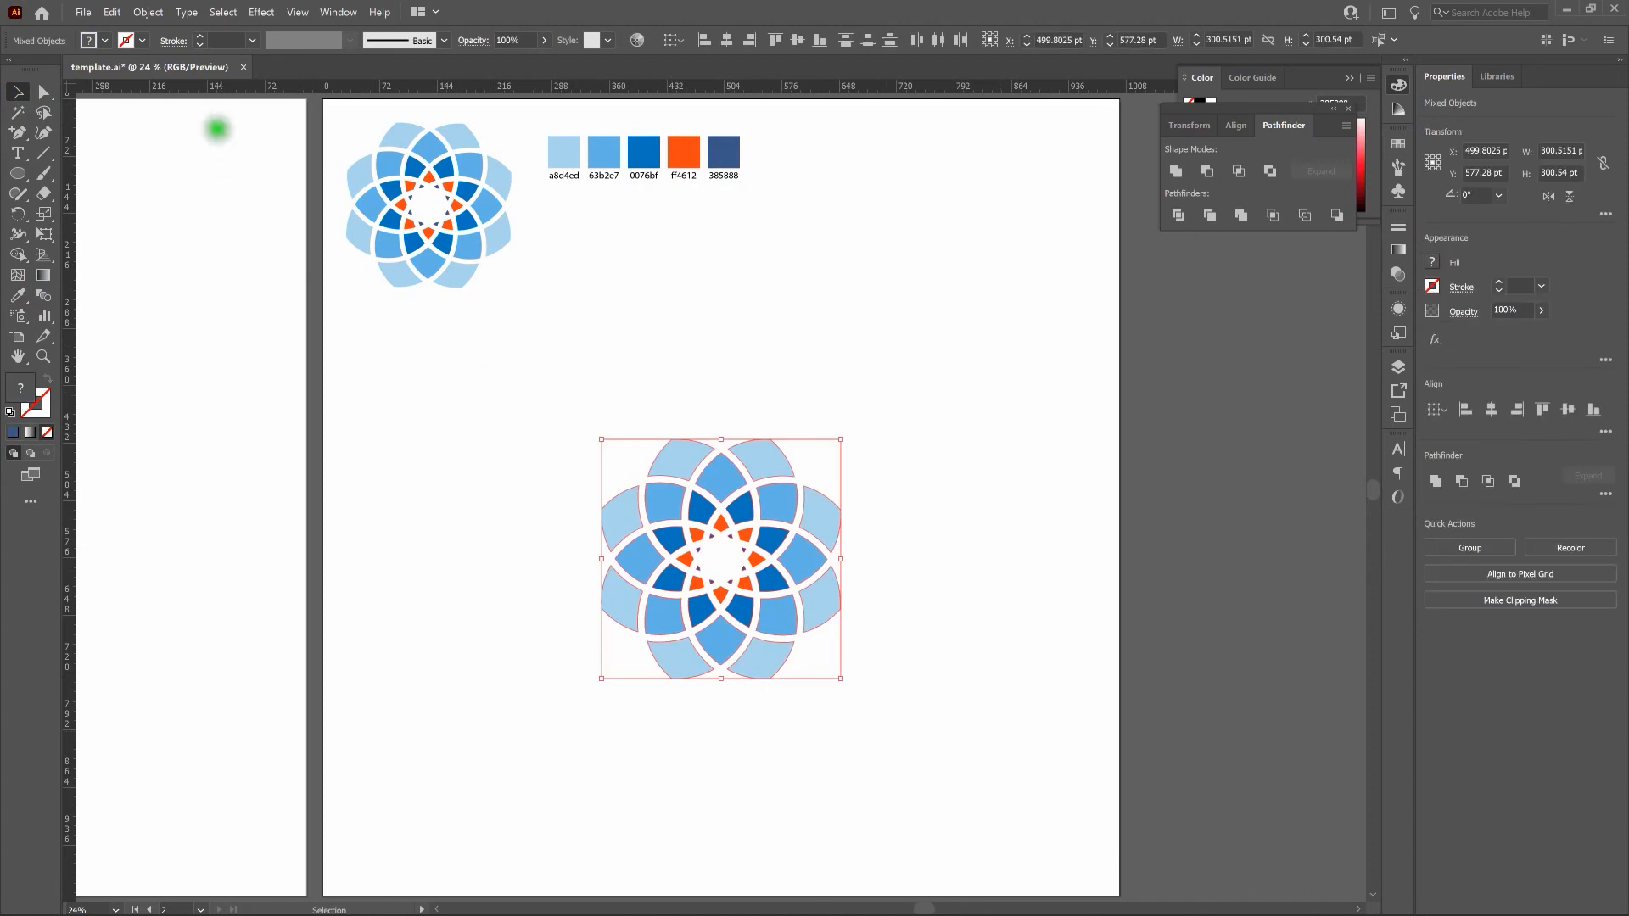
click(155, 13)
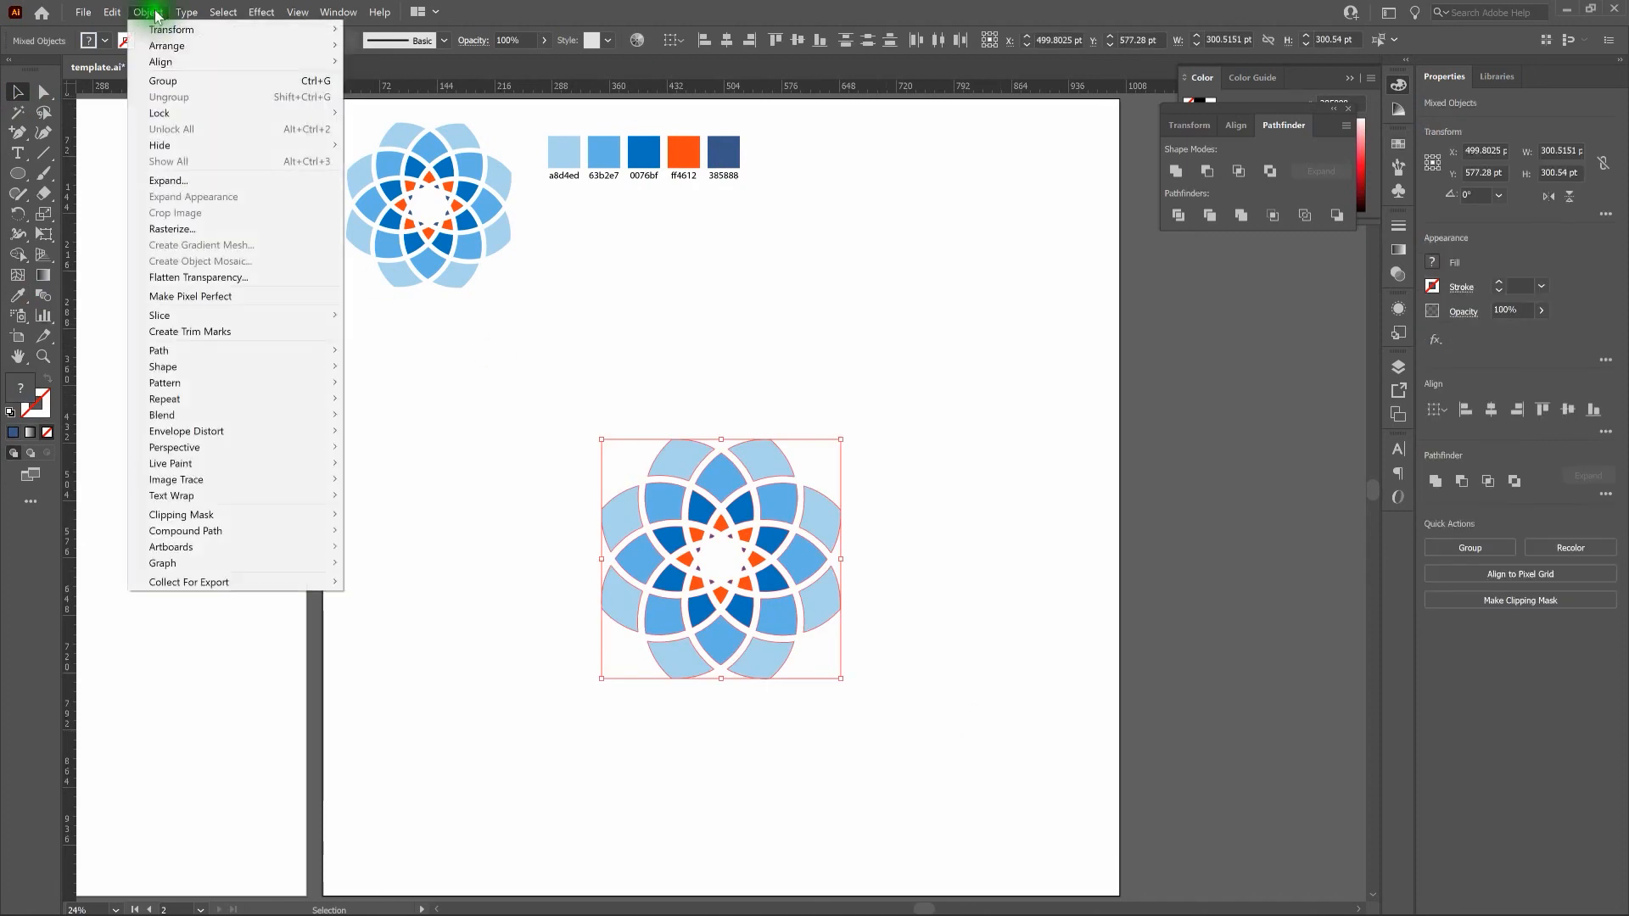
click(174, 82)
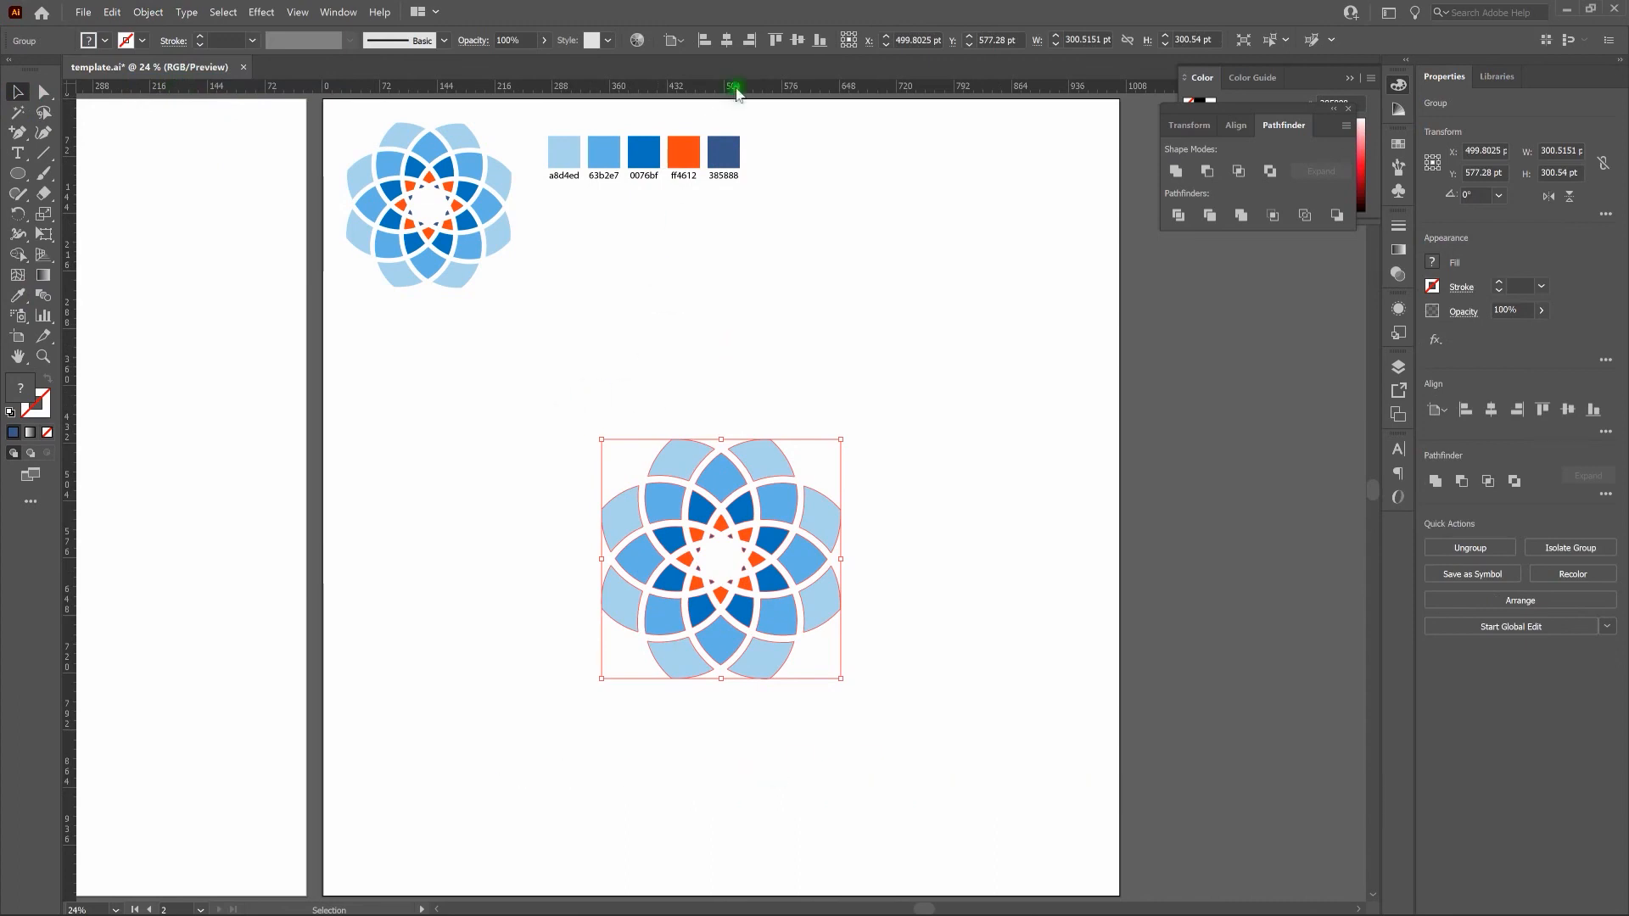
click(726, 40)
click(798, 40)
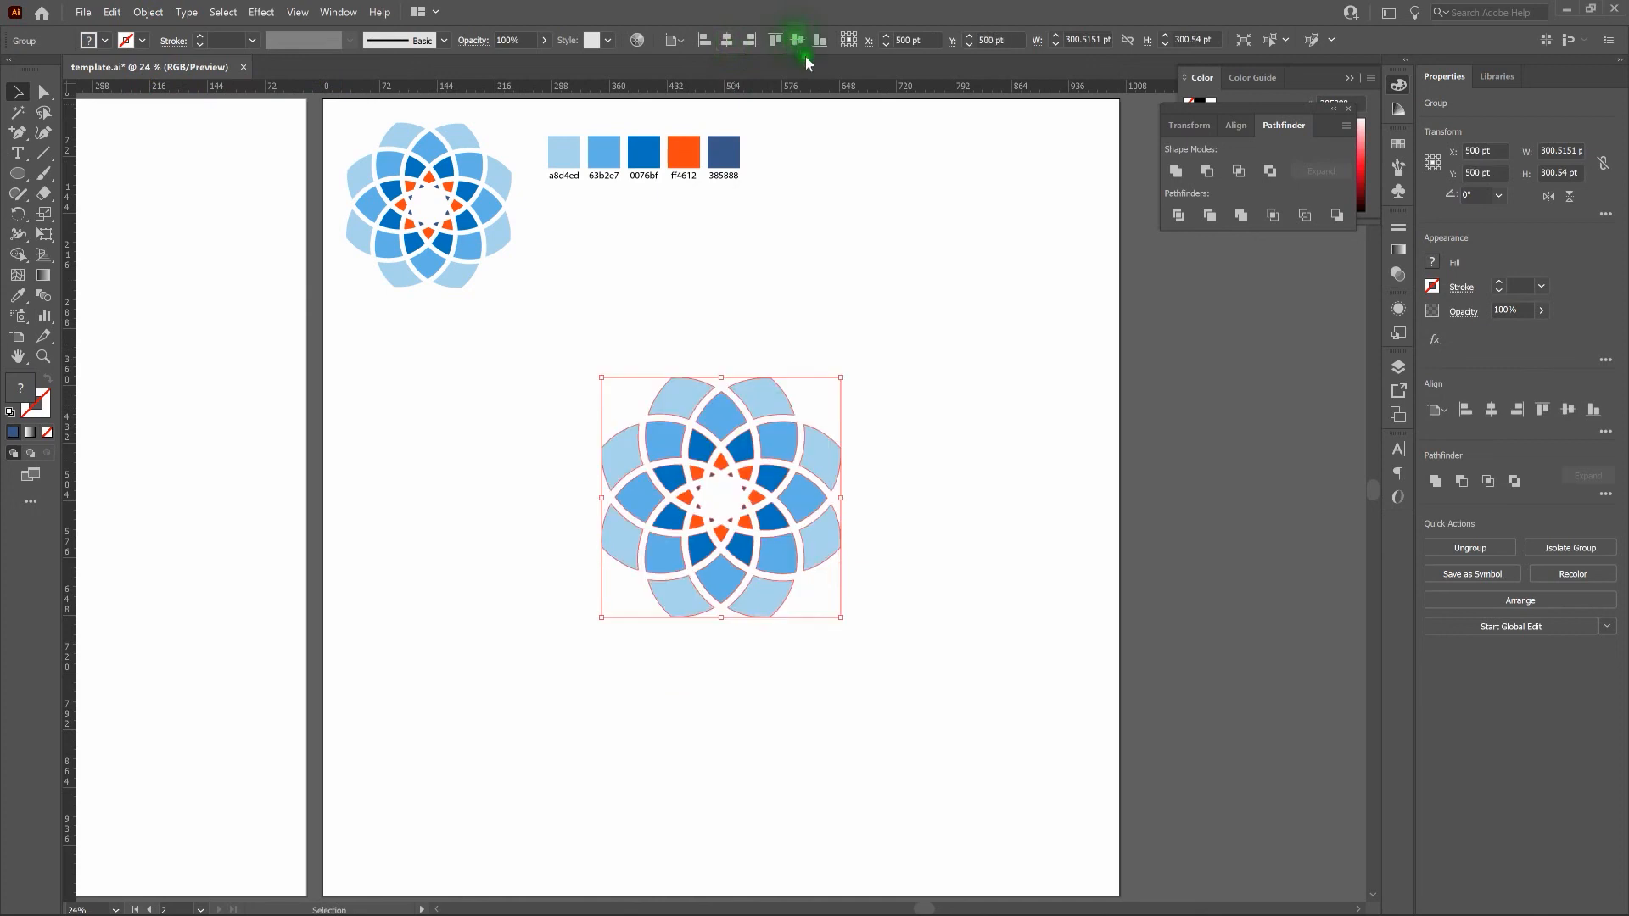
click(923, 360)
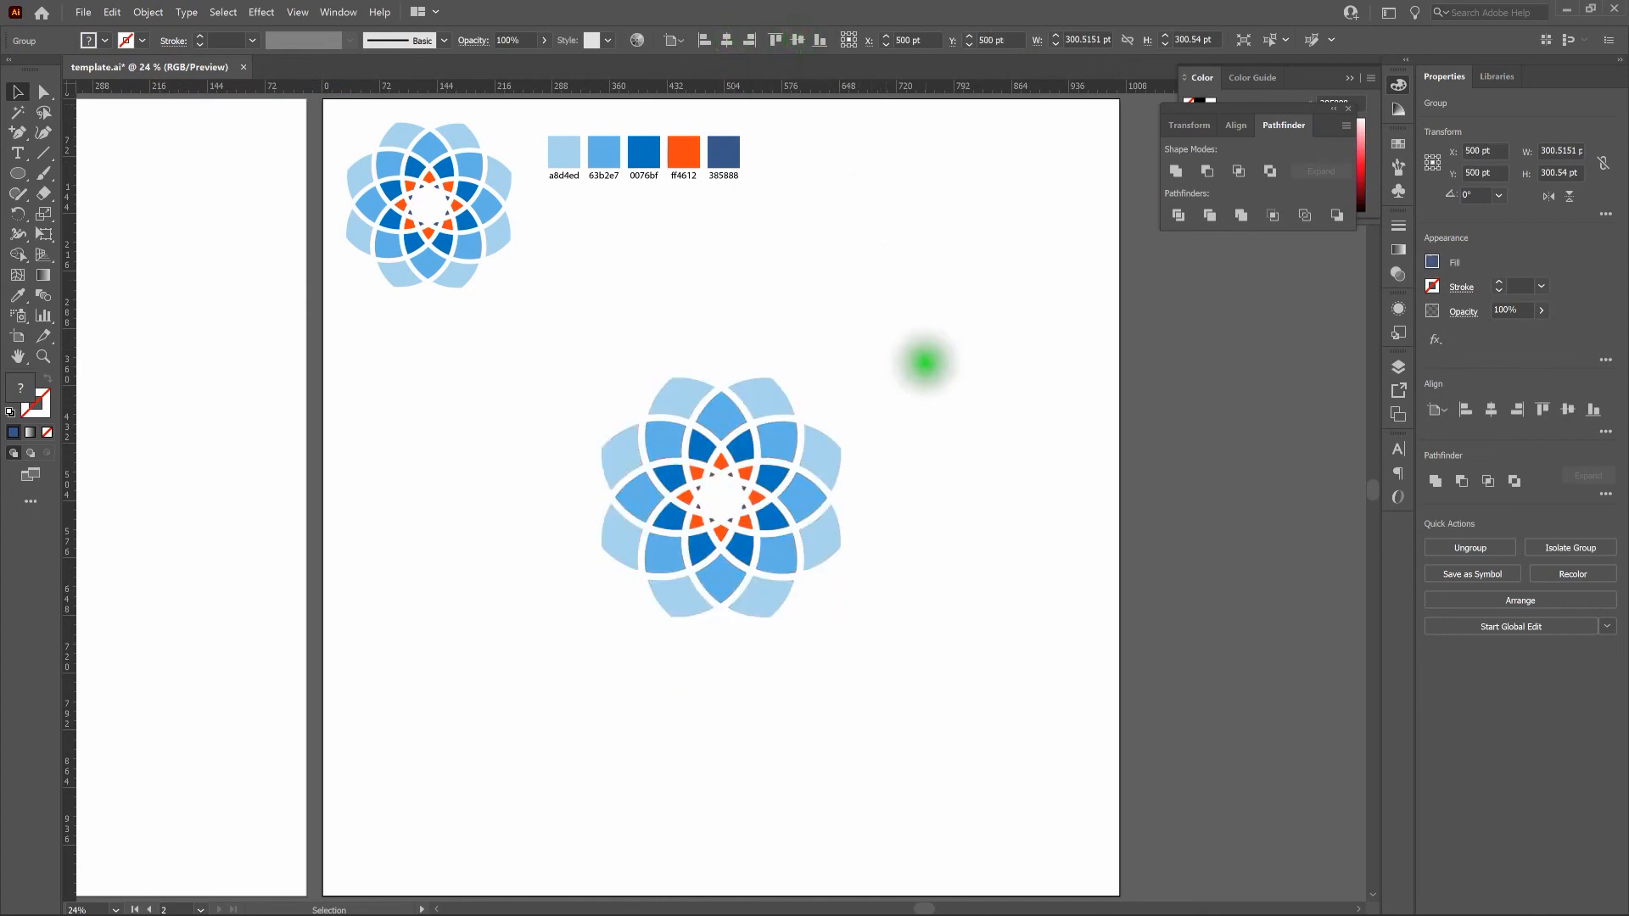